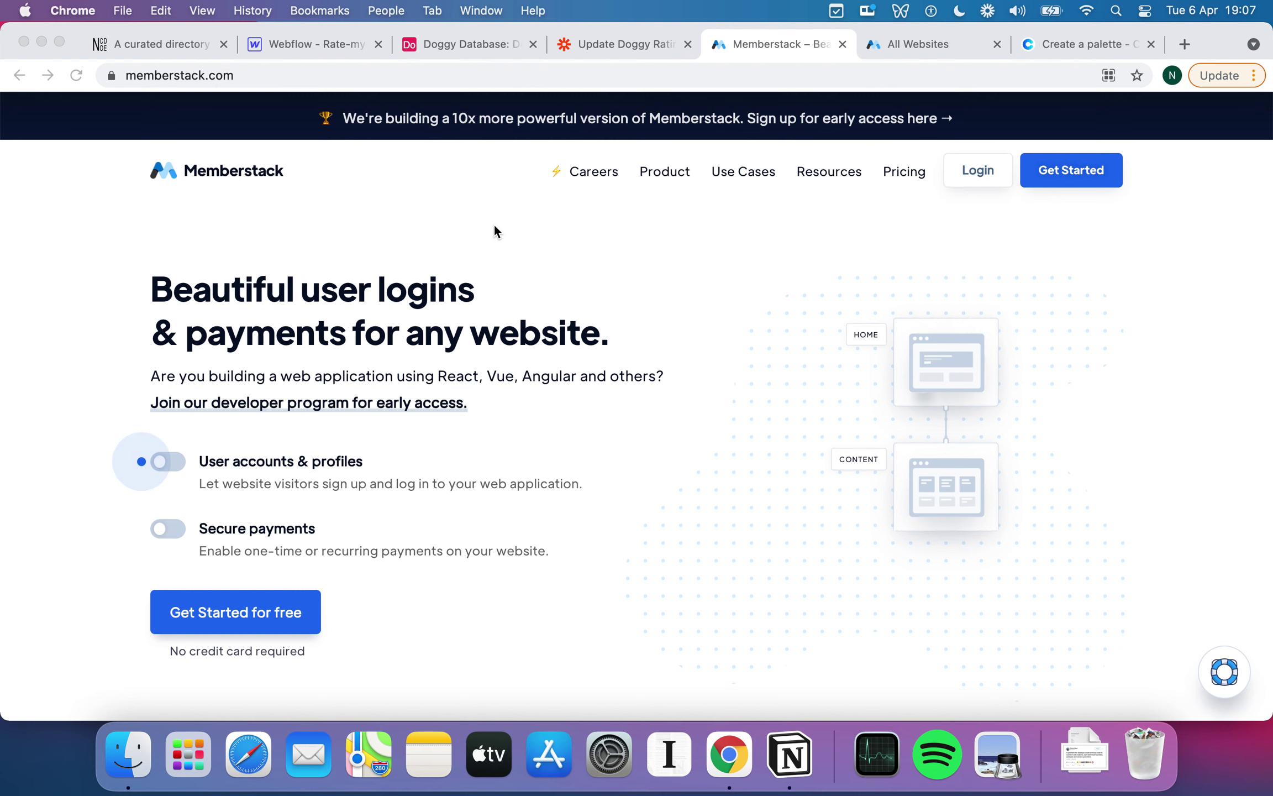
Step: Bring up the Rate my Doggy designer and scroll through its home page dog cards
click(320, 42)
scroll(448, 358, down, 10)
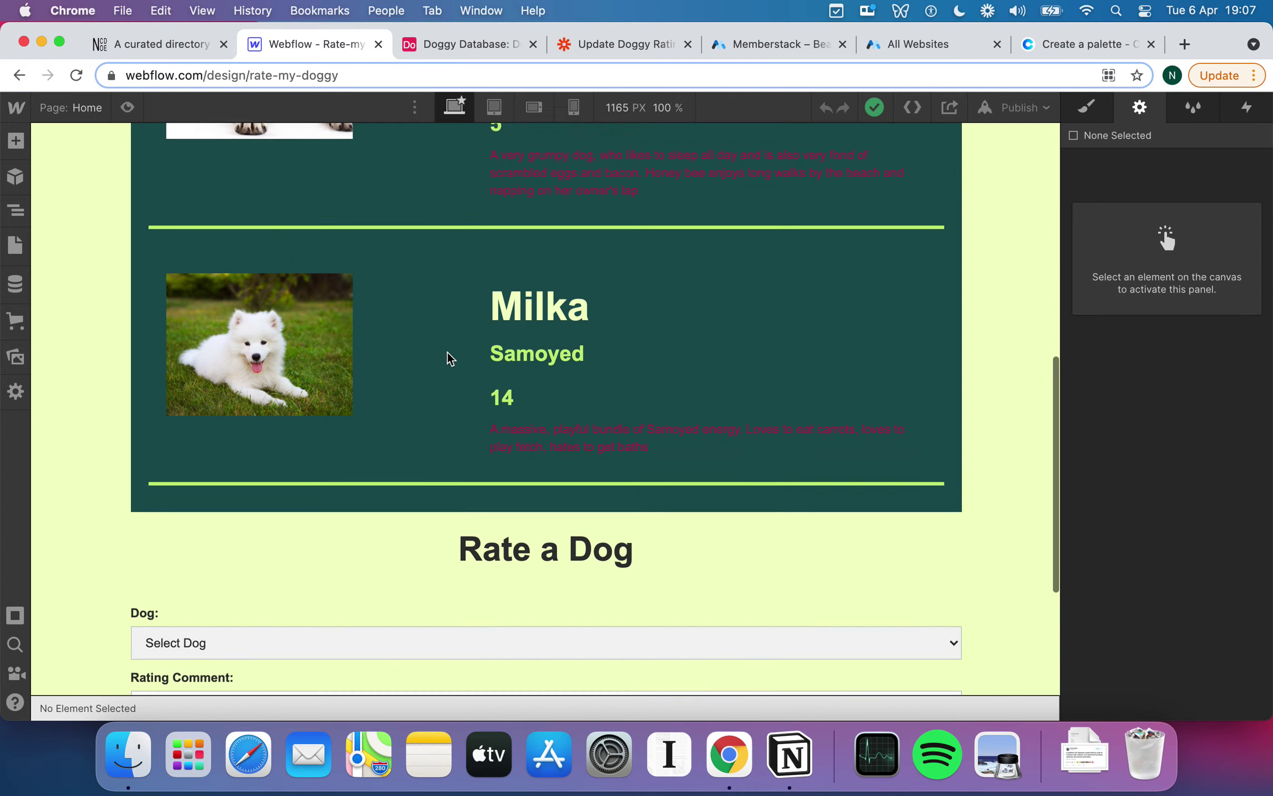
scroll(447, 359, up, 10)
scroll(463, 392, down, 3)
scroll(533, 486, down, 5)
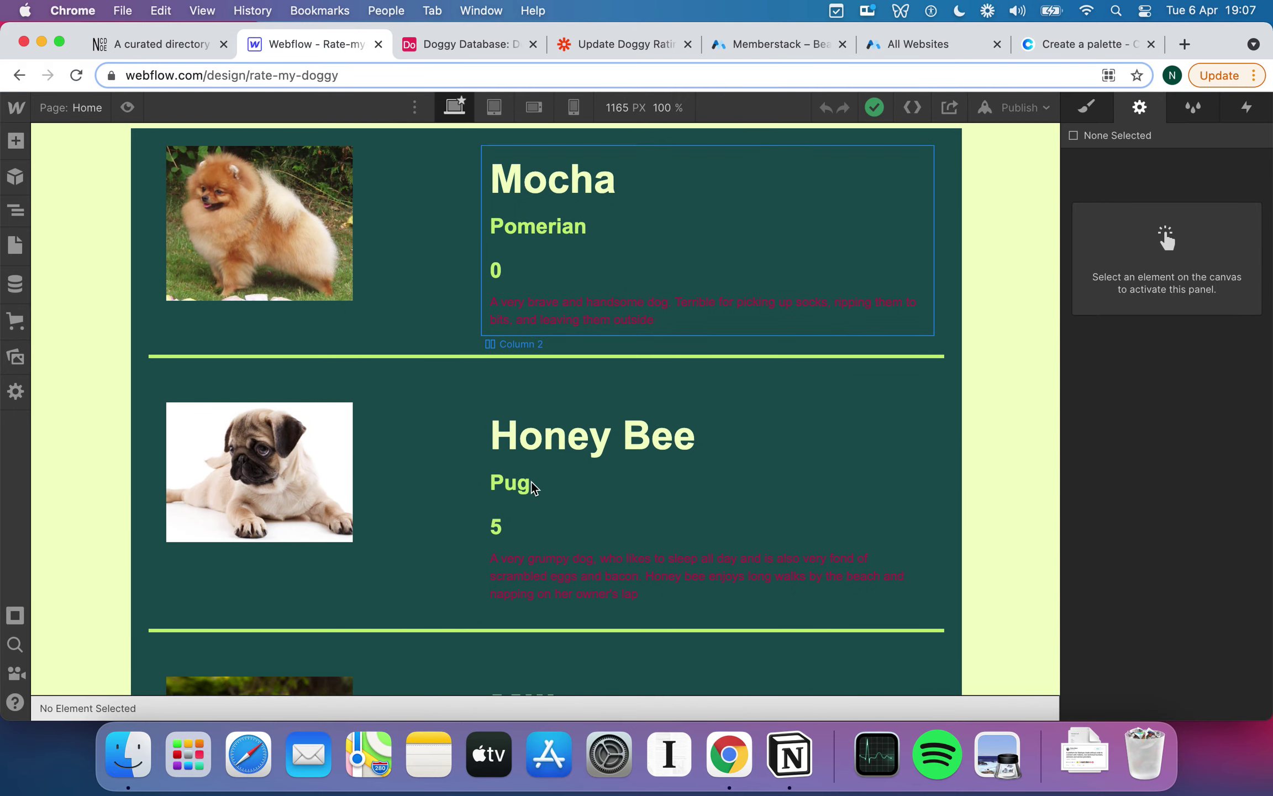
scroll(522, 552, down, 6)
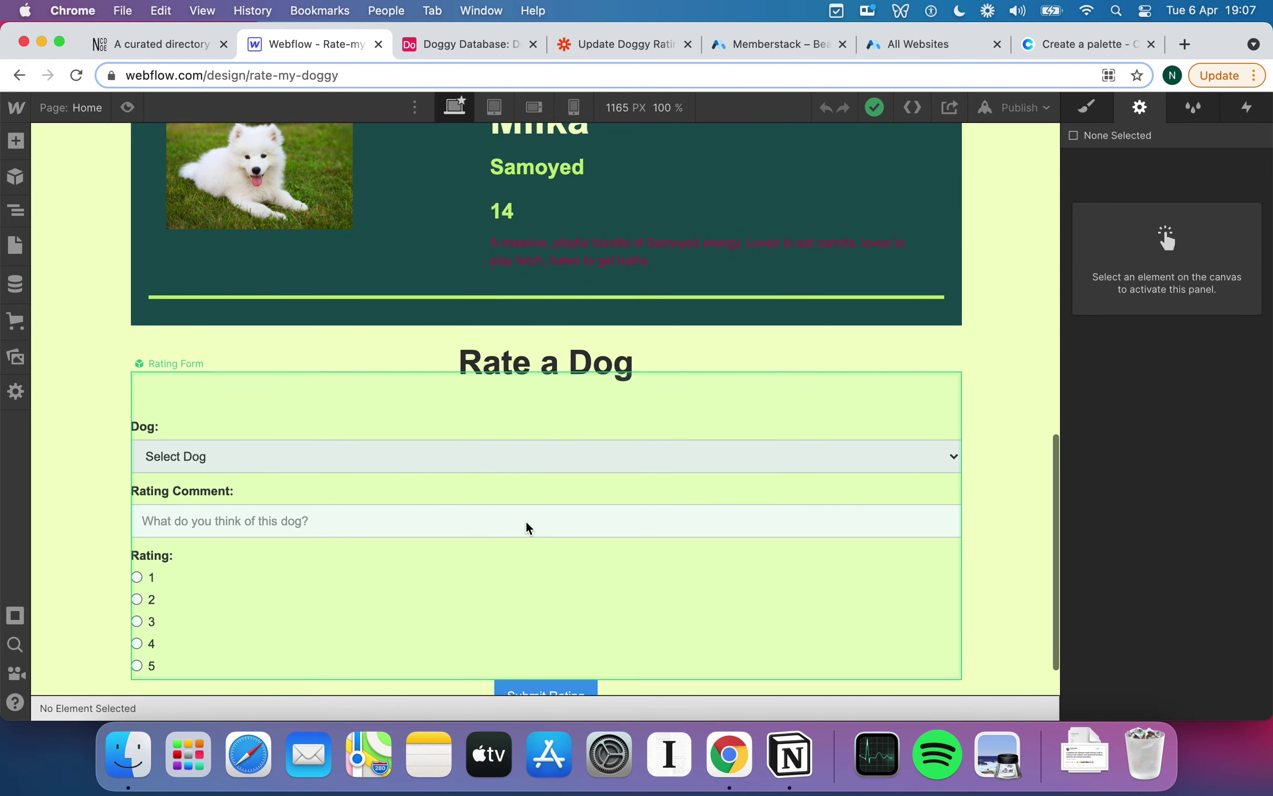
scroll(525, 528, up, 10)
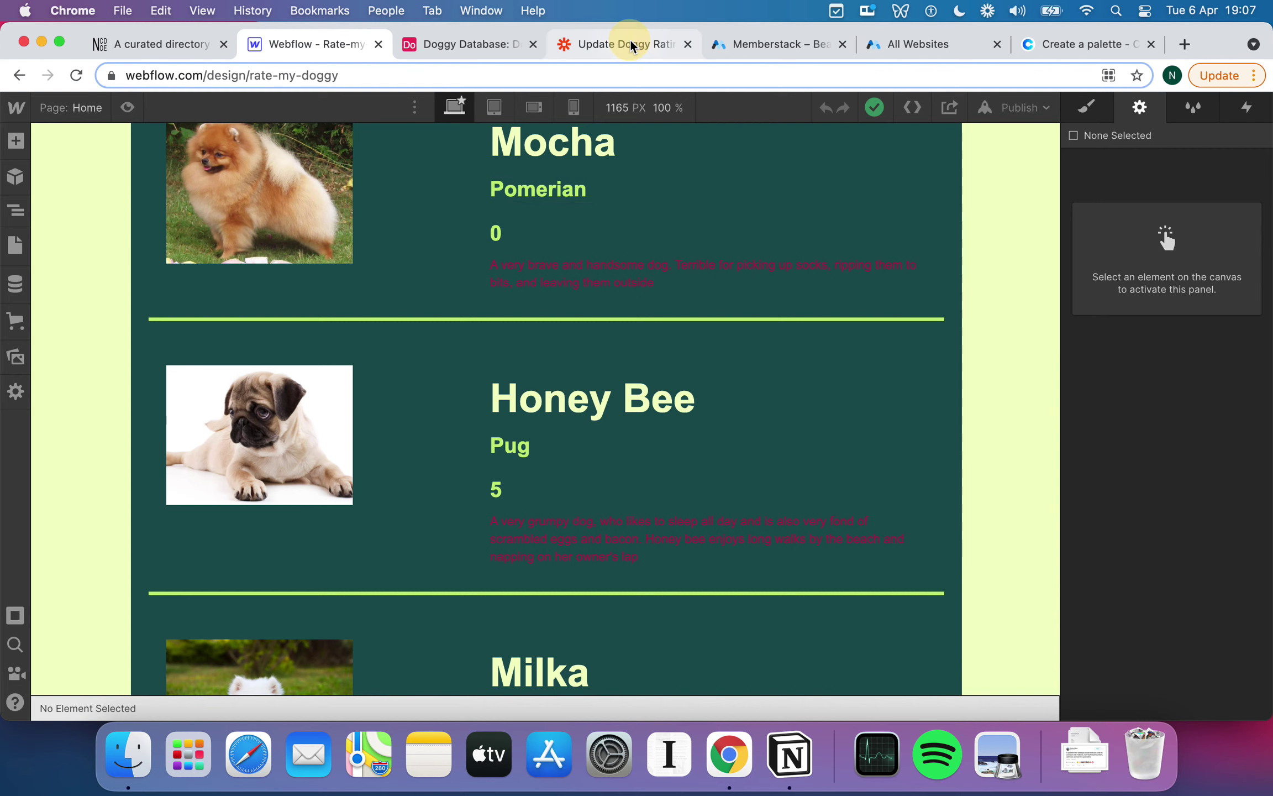
Step: Check the Update Doggy Rating Zap and Doggy Database table, then return to the designer
click(632, 45)
click(474, 47)
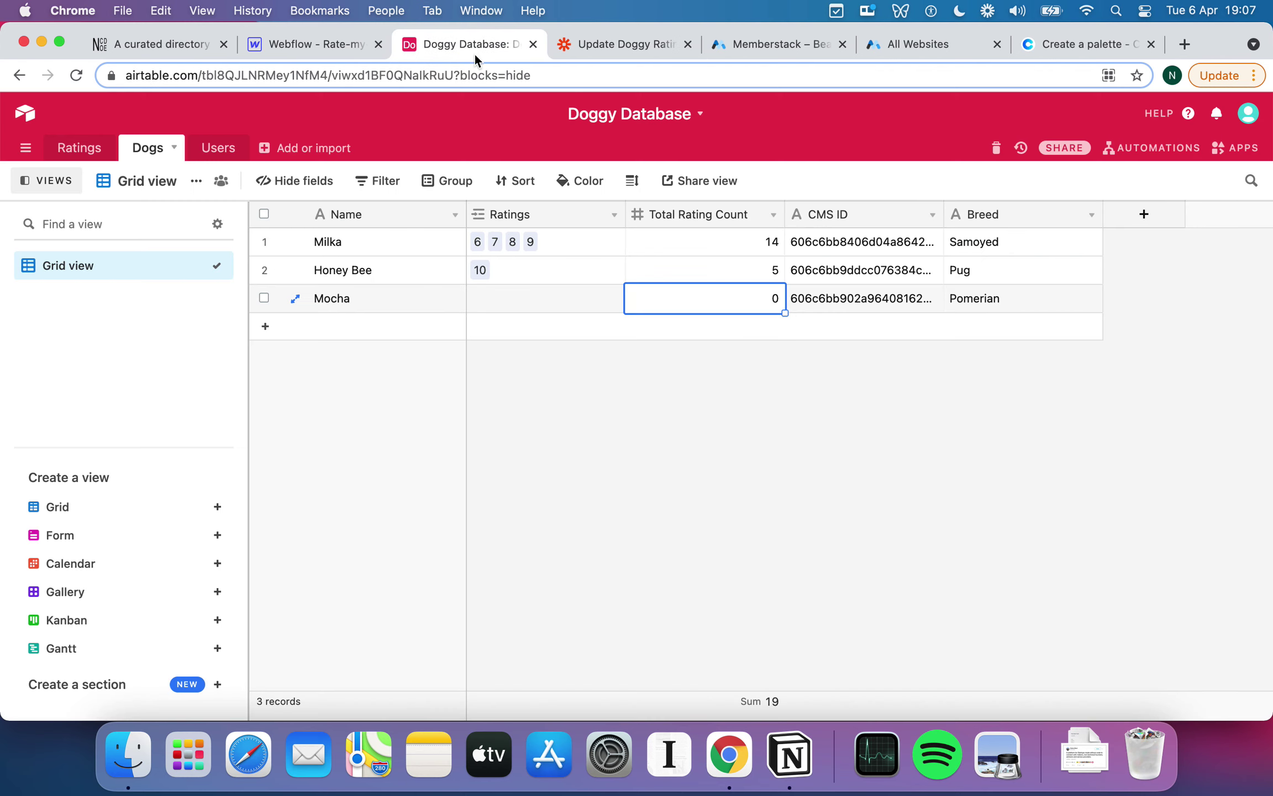
click(331, 43)
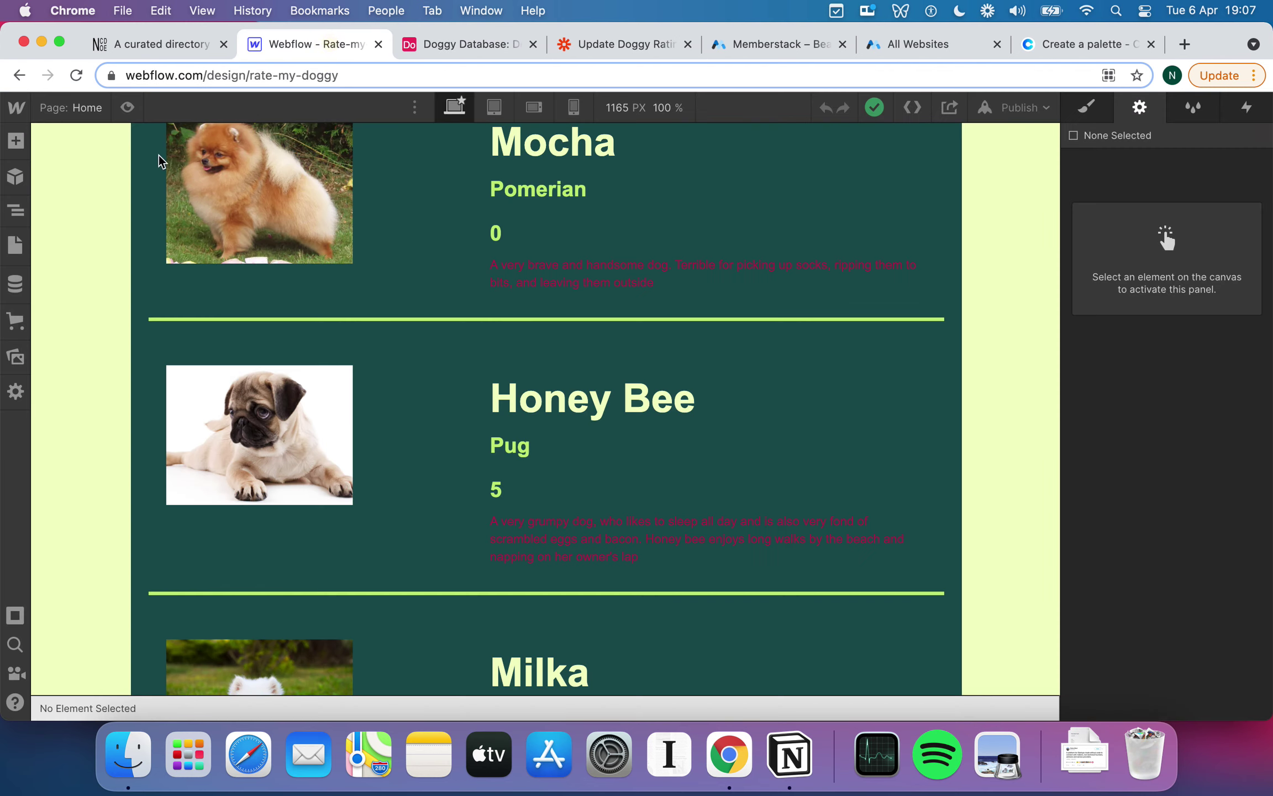
Step: Open the CMS collections list, select the Pick a Dog heading and section, and review the page
click(16, 284)
click(610, 267)
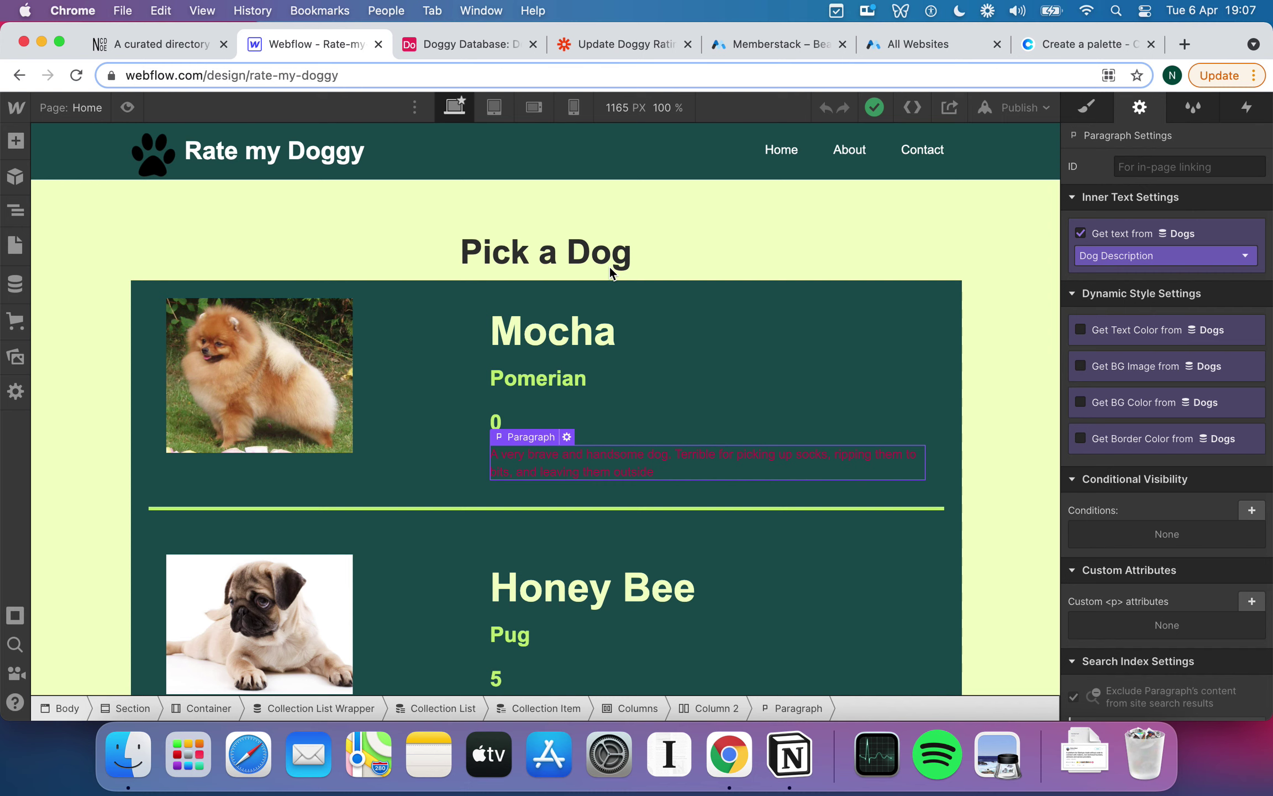
click(663, 245)
click(673, 223)
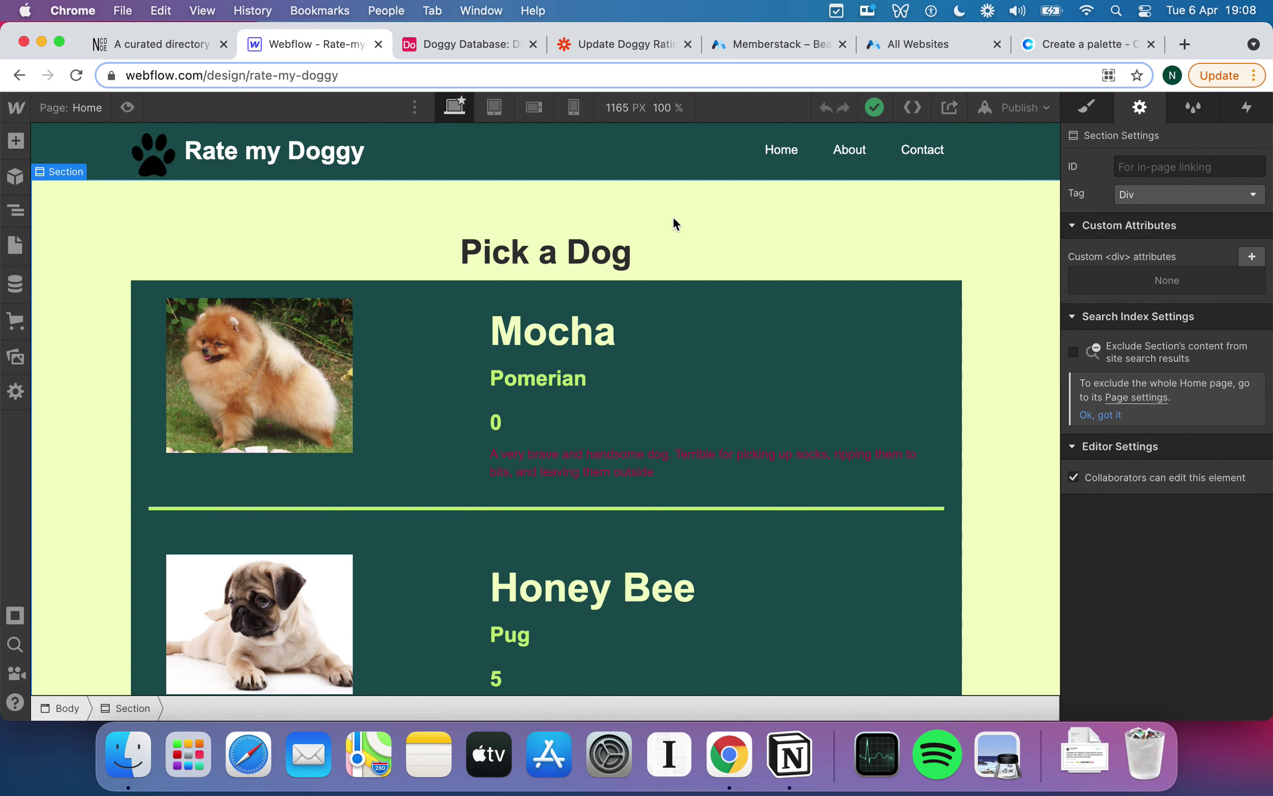
scroll(673, 221, down, 1)
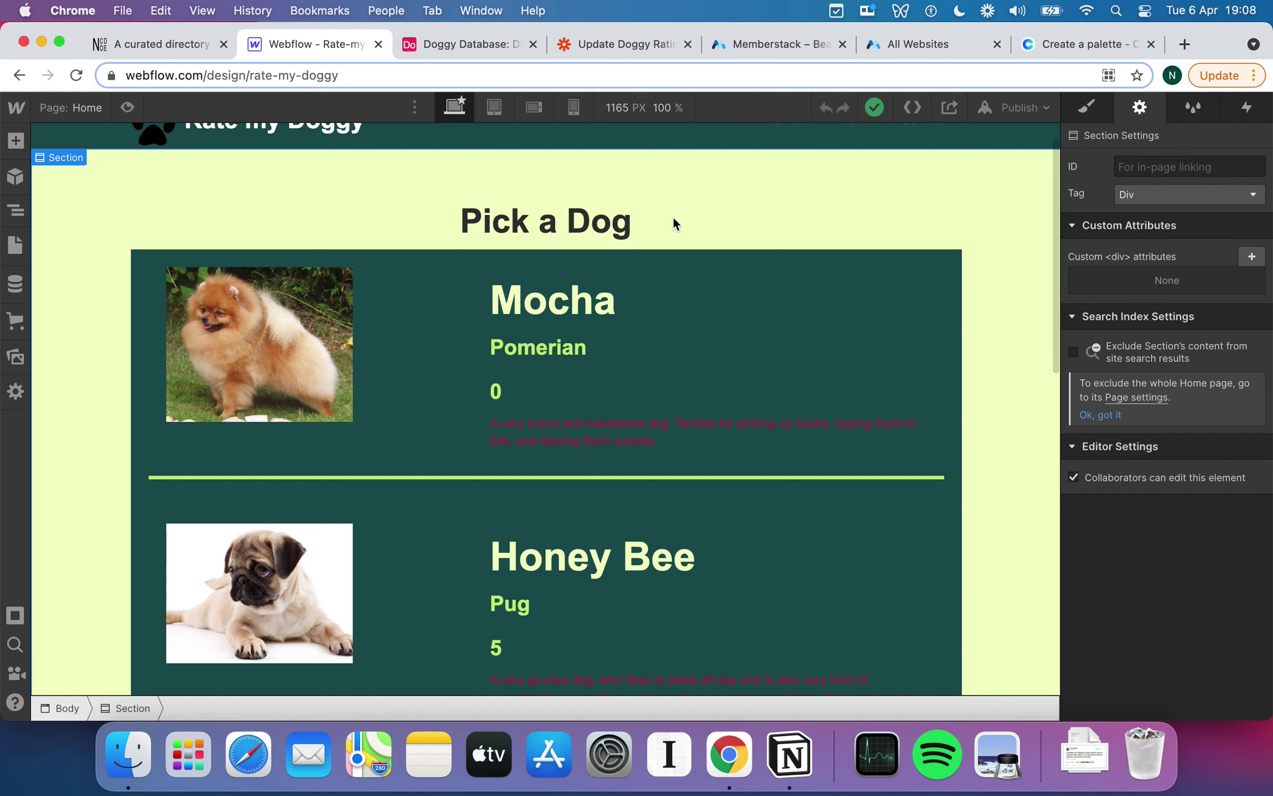
scroll(676, 221, down, 1)
scroll(676, 218, down, 2)
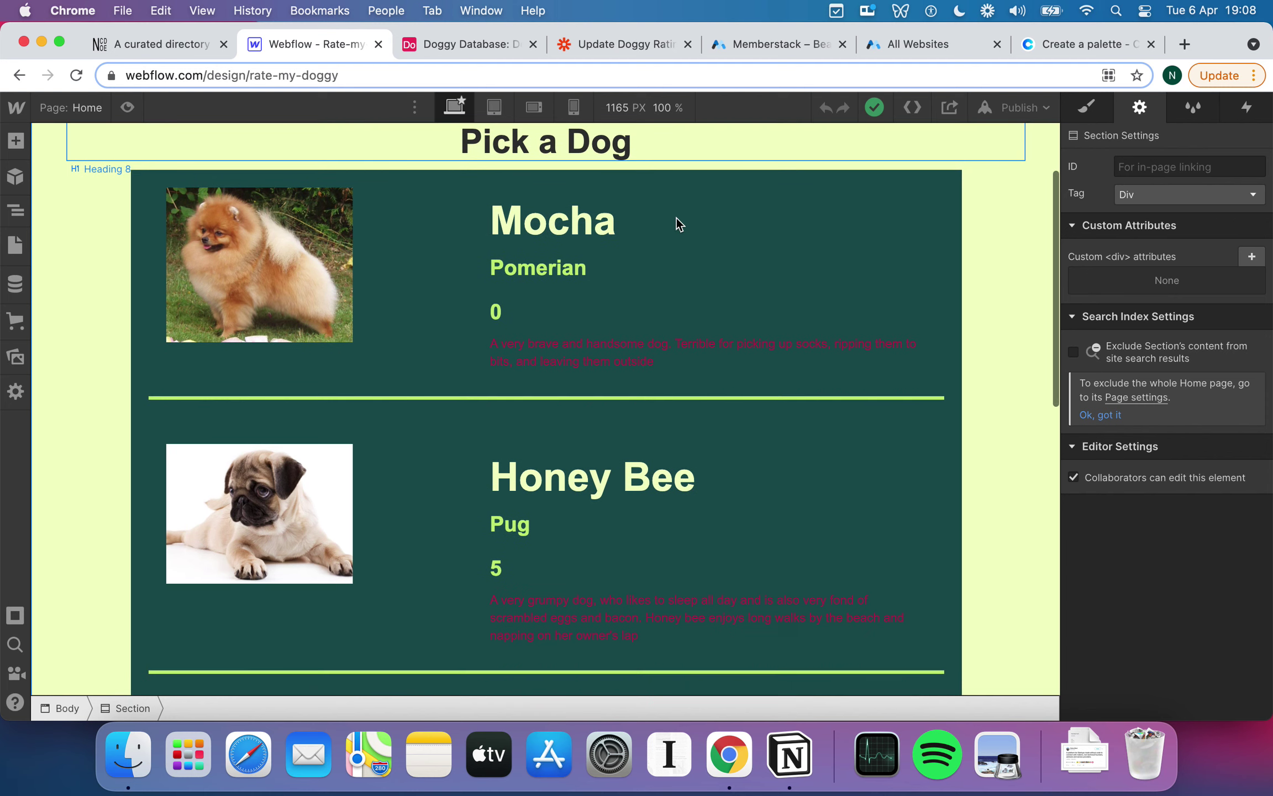
scroll(675, 216, up, 5)
Step: Scroll the Memberstack homepage's product overview and back to the top, then check the Product menu
click(774, 48)
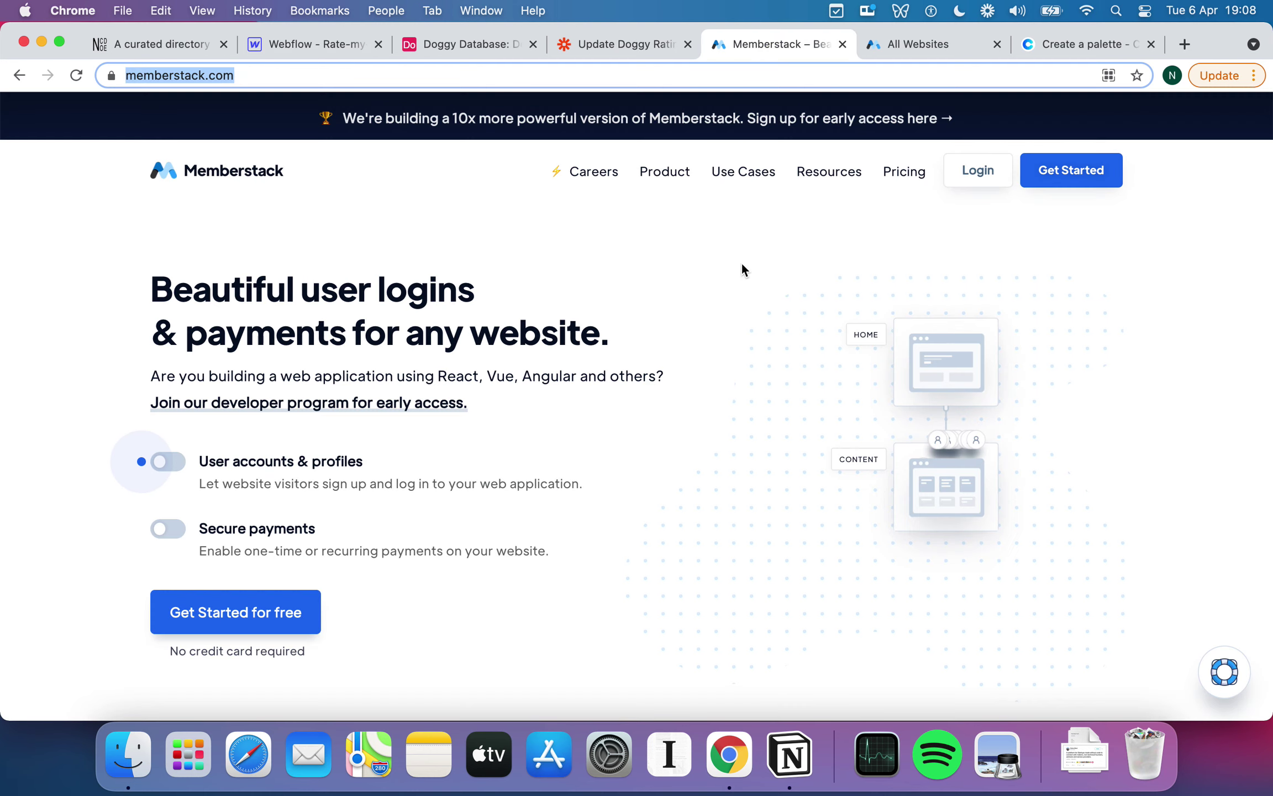
scroll(696, 359, down, 1)
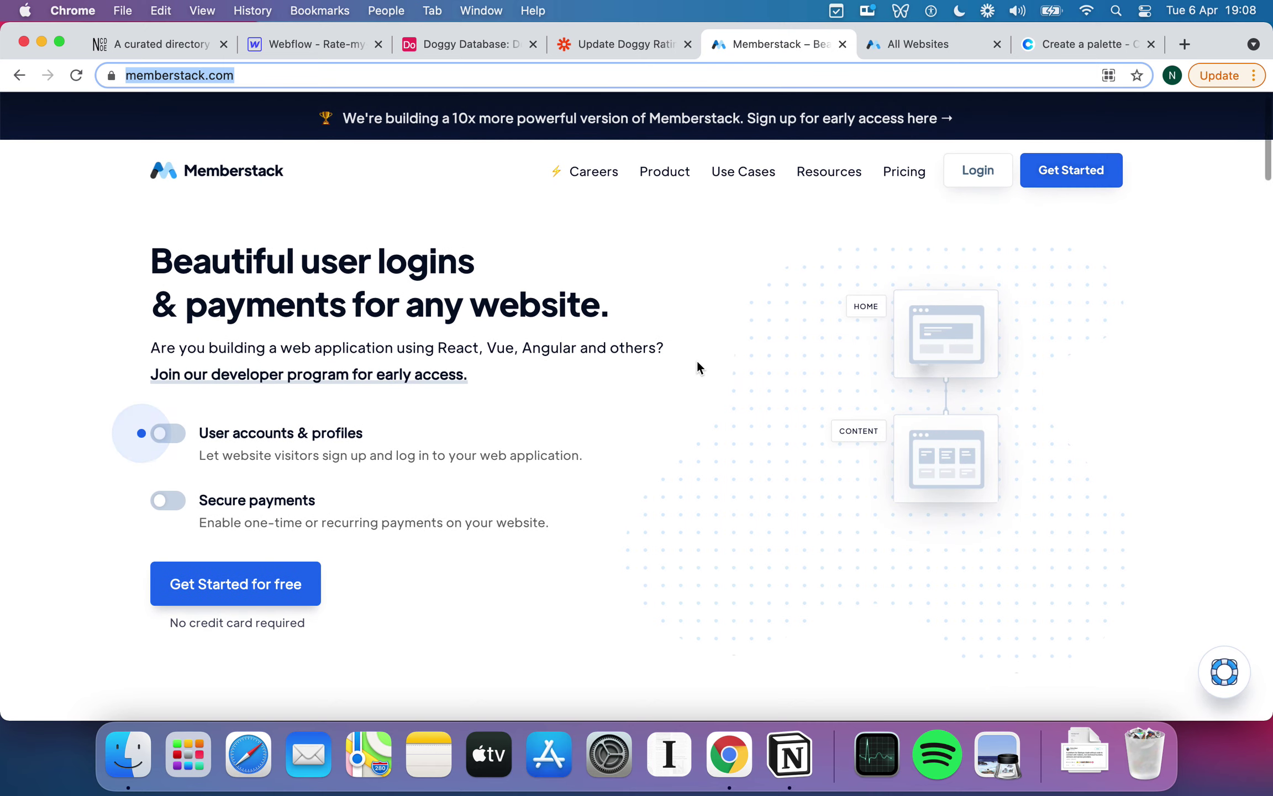
scroll(698, 364, down, 10)
scroll(697, 365, down, 20)
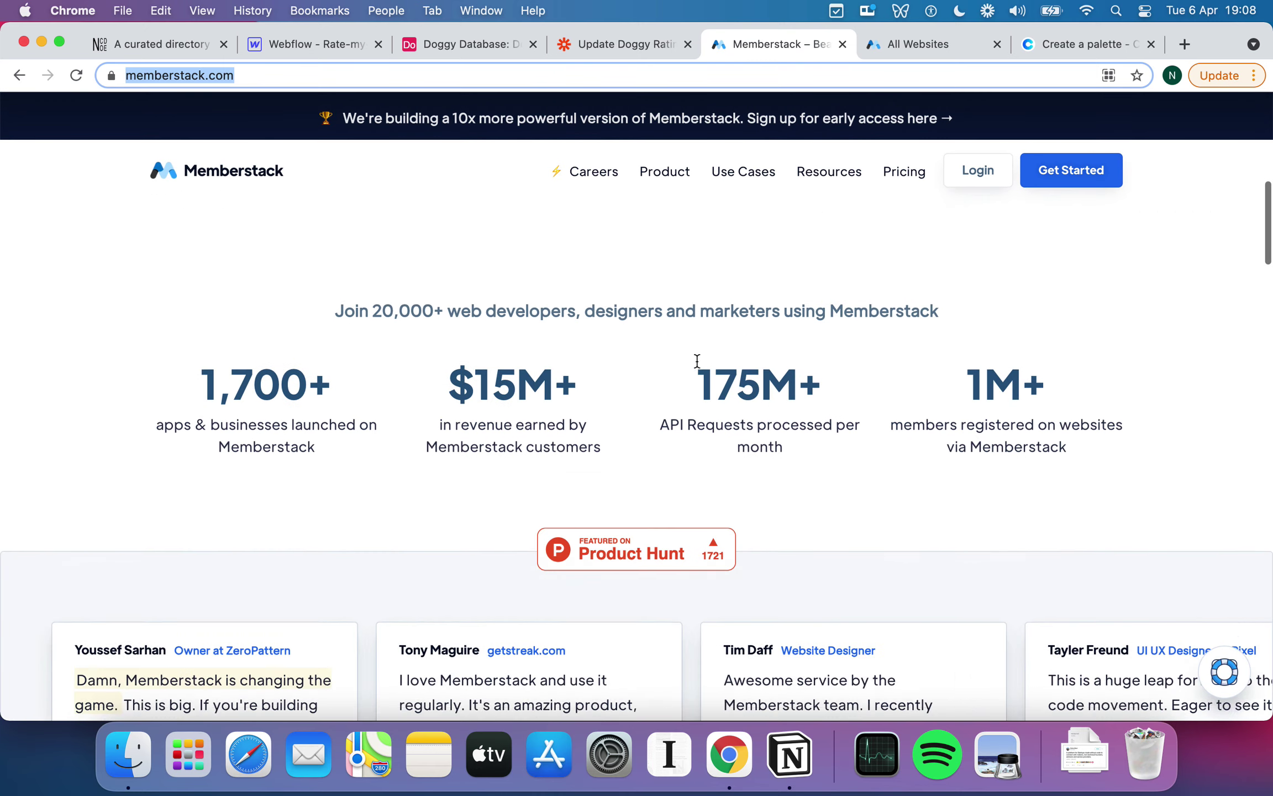
scroll(697, 361, down, 20)
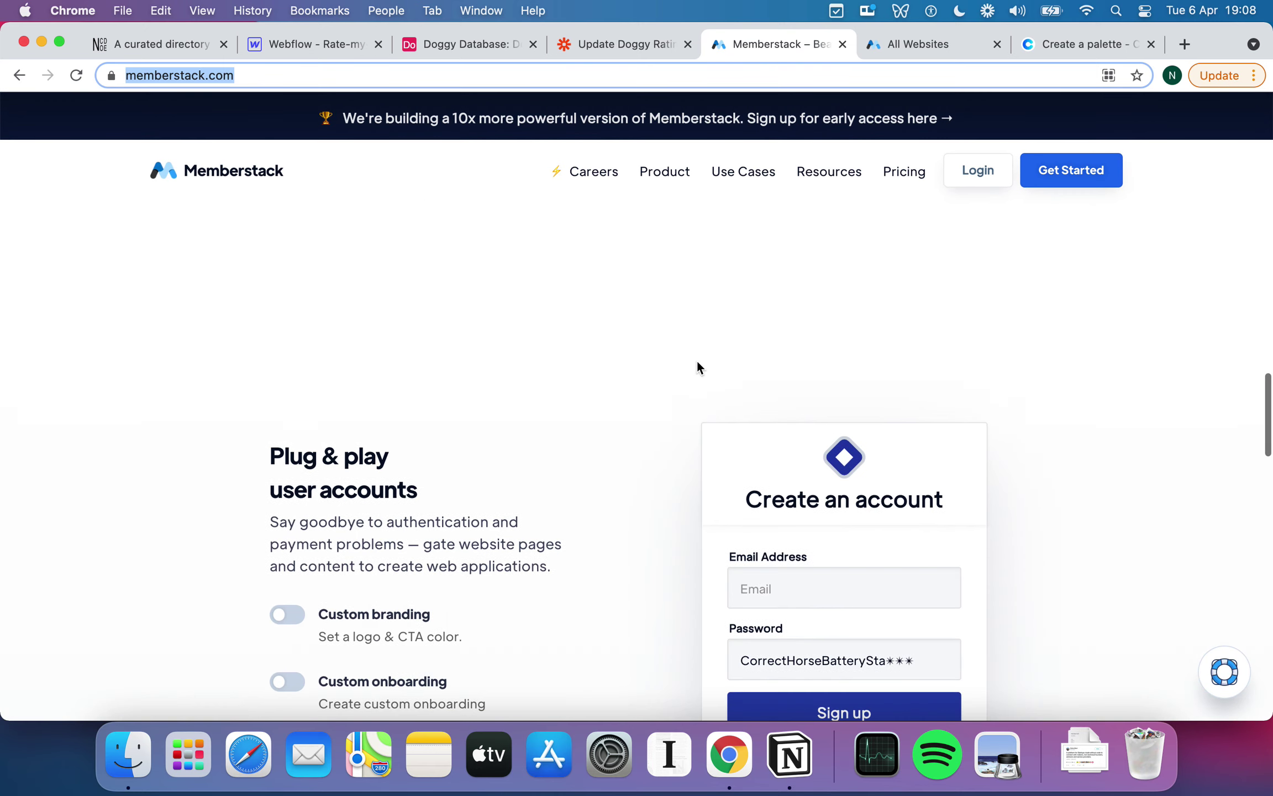
scroll(697, 365, down, 10)
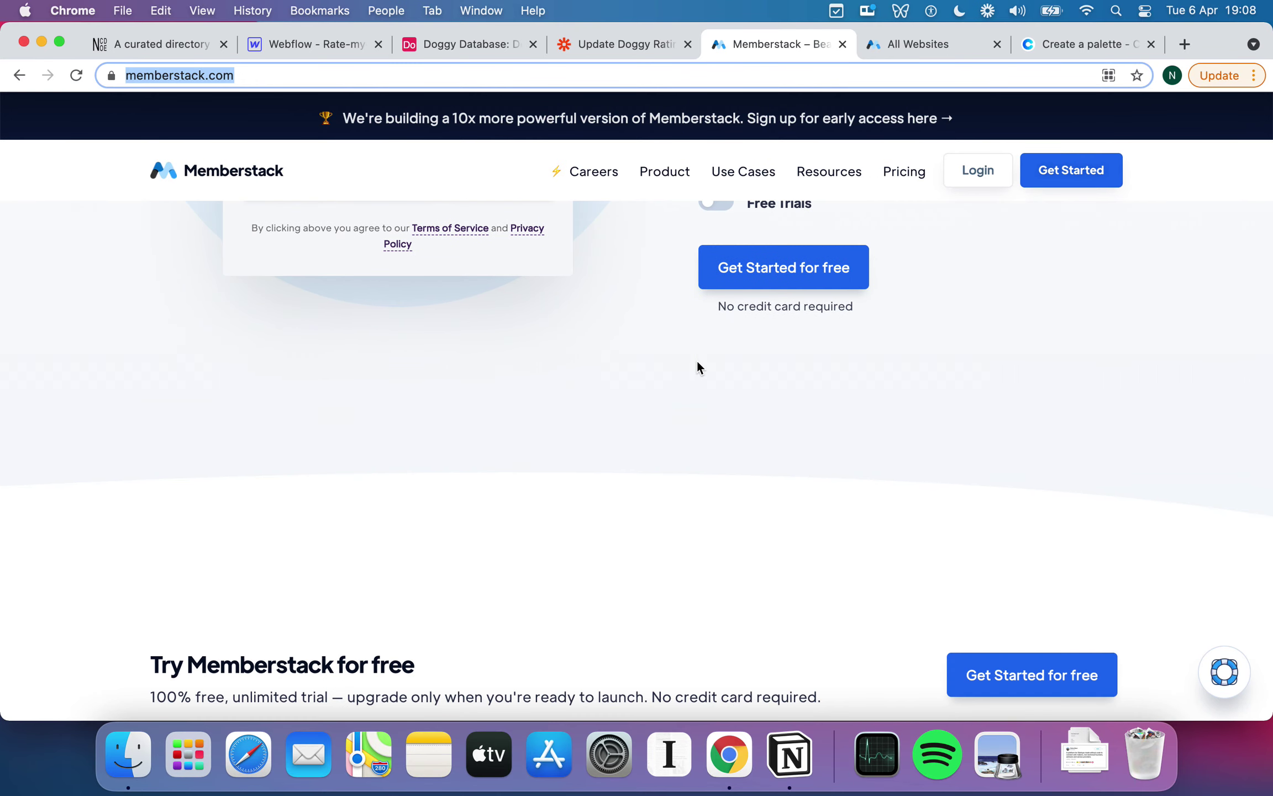
scroll(697, 365, down, 15)
scroll(697, 368, up, 20)
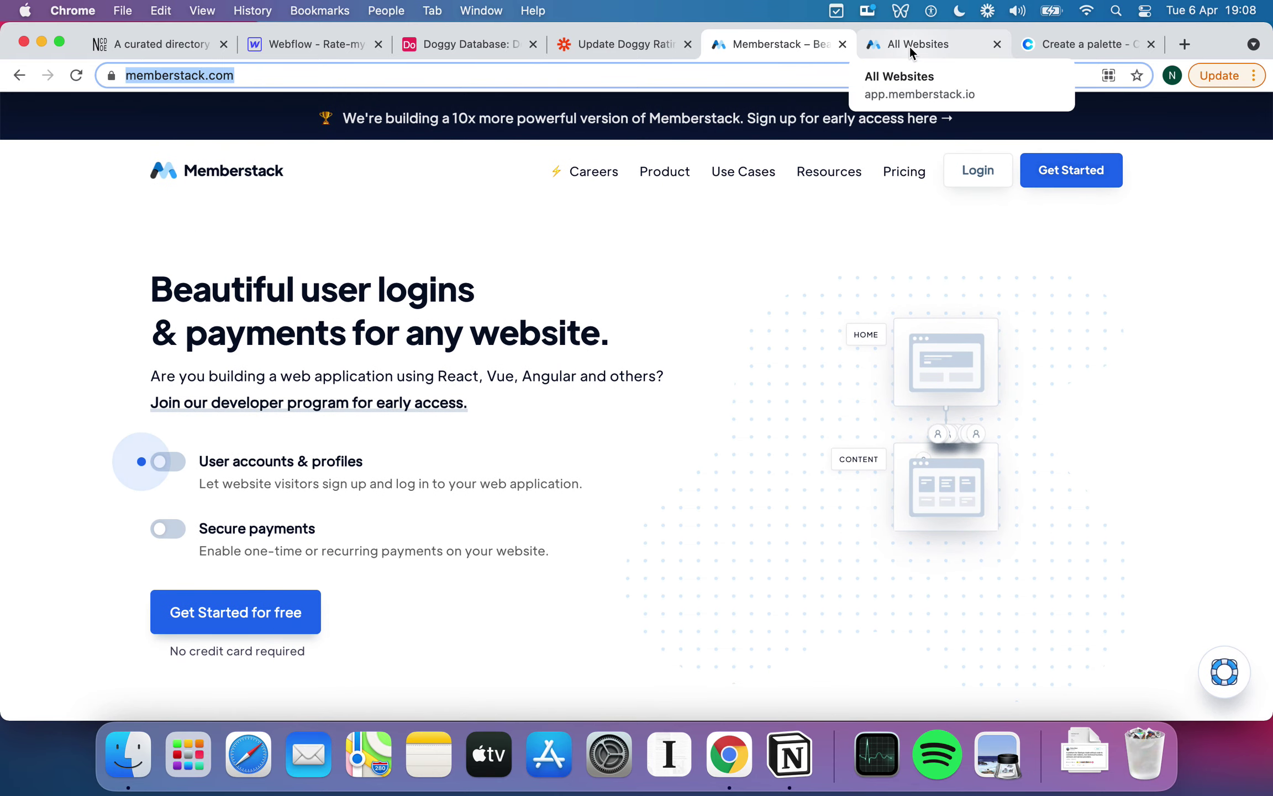
mouse_move(670, 180)
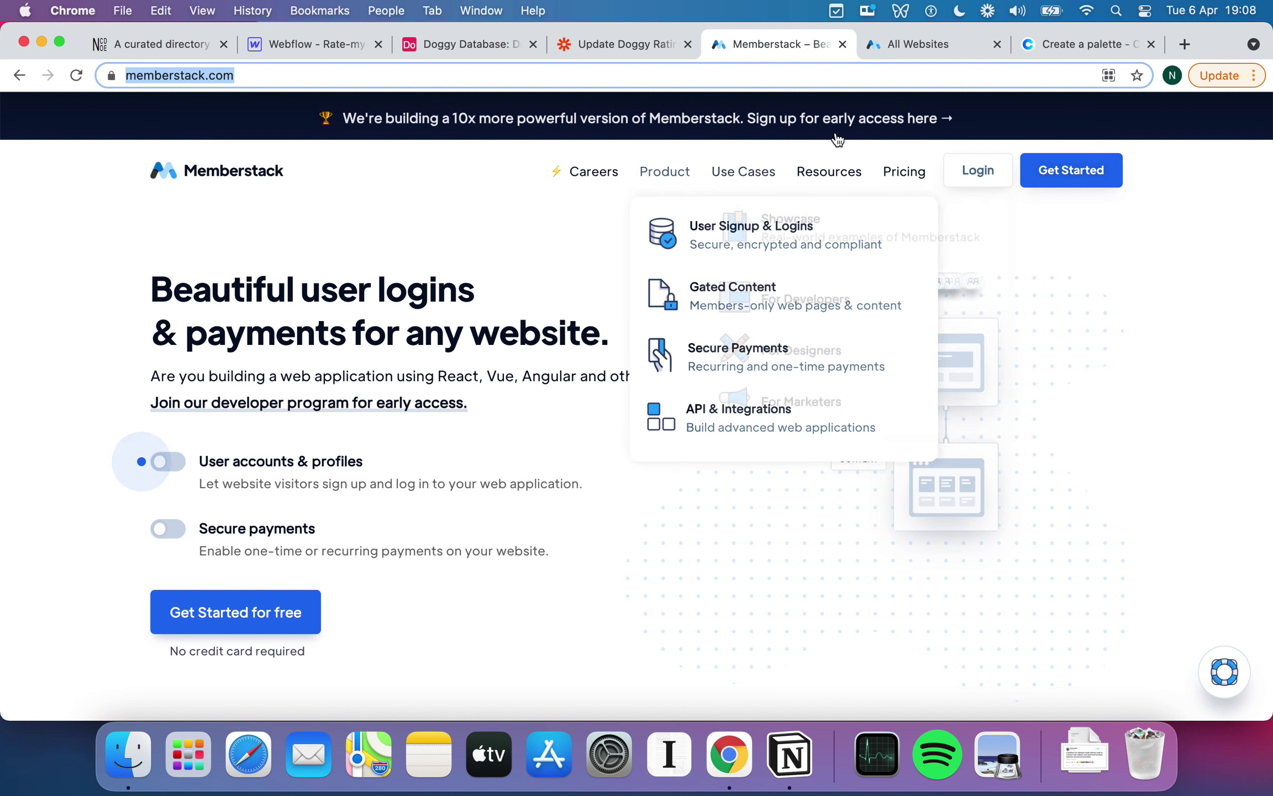
Step: Start adding a website from My Websites and expand the full list of site-building tools
click(951, 47)
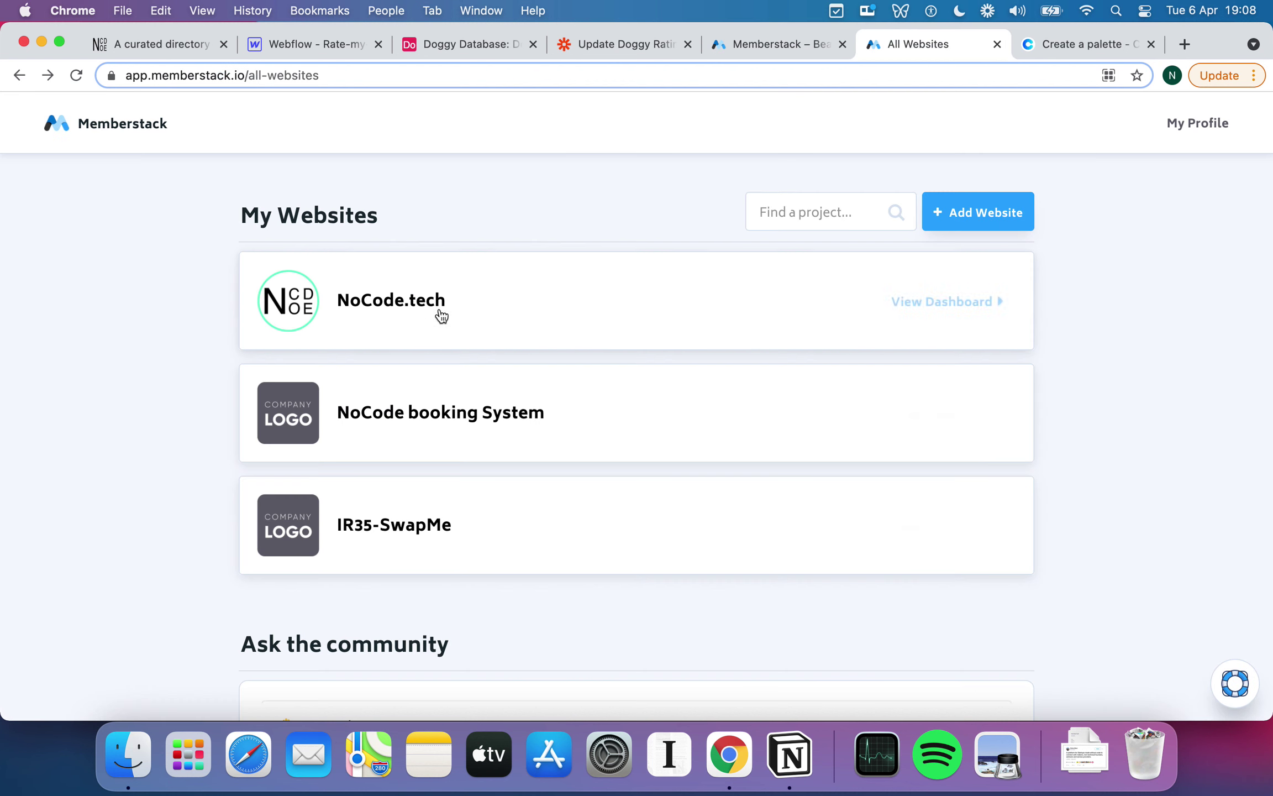
click(975, 213)
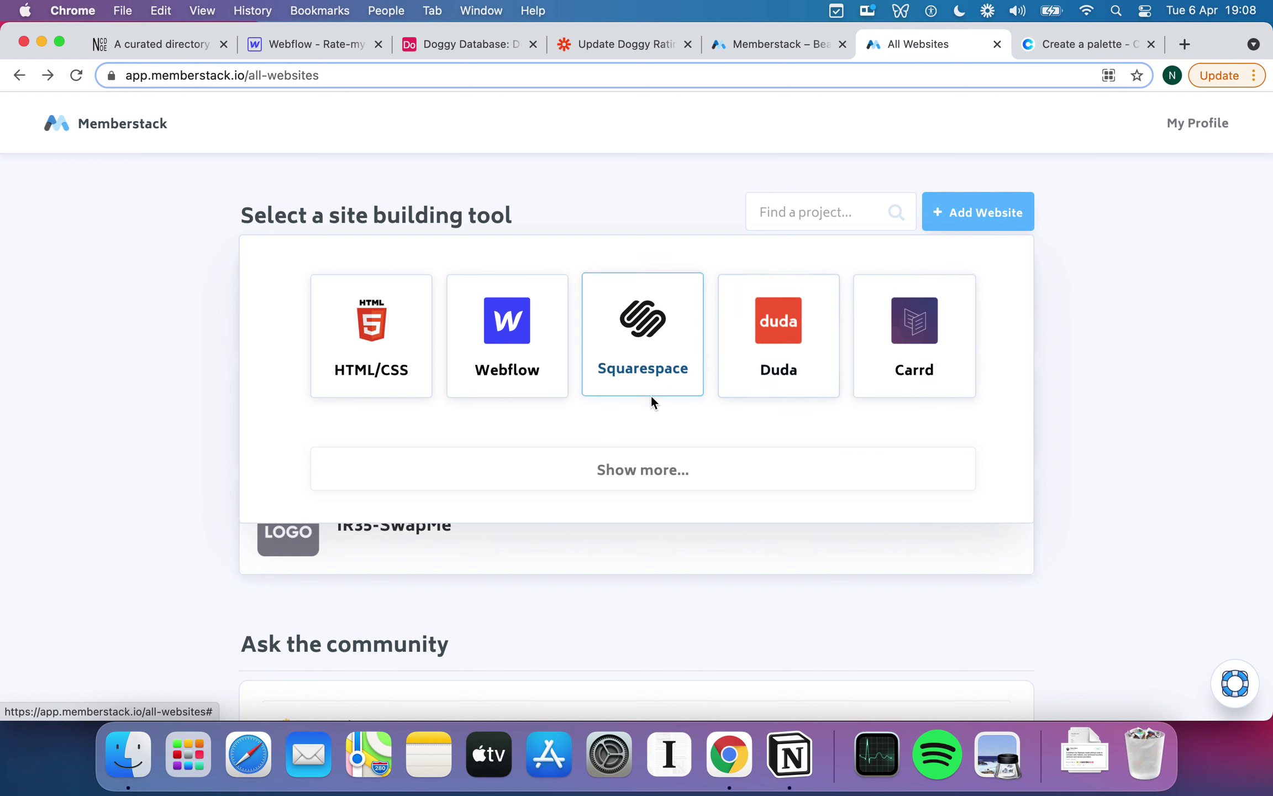
click(633, 469)
scroll(733, 540, down, 10)
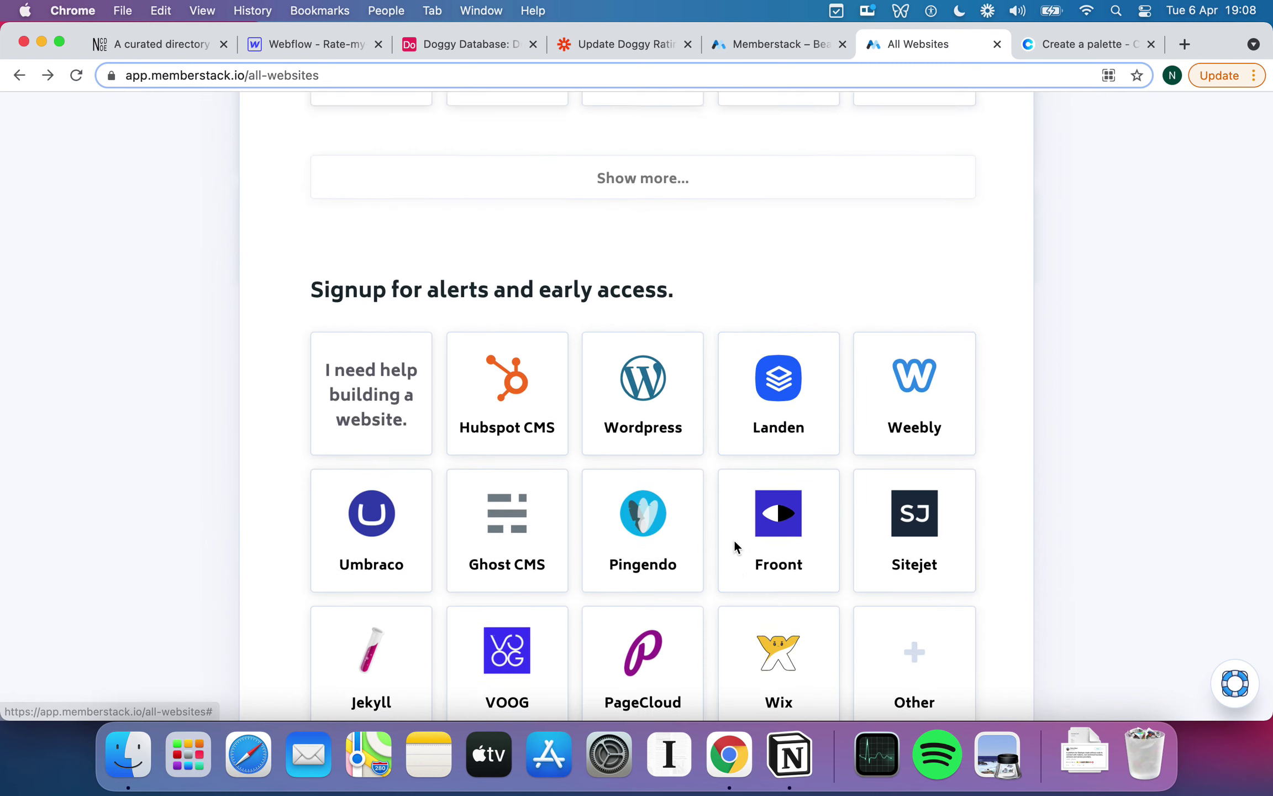
scroll(735, 545, up, 10)
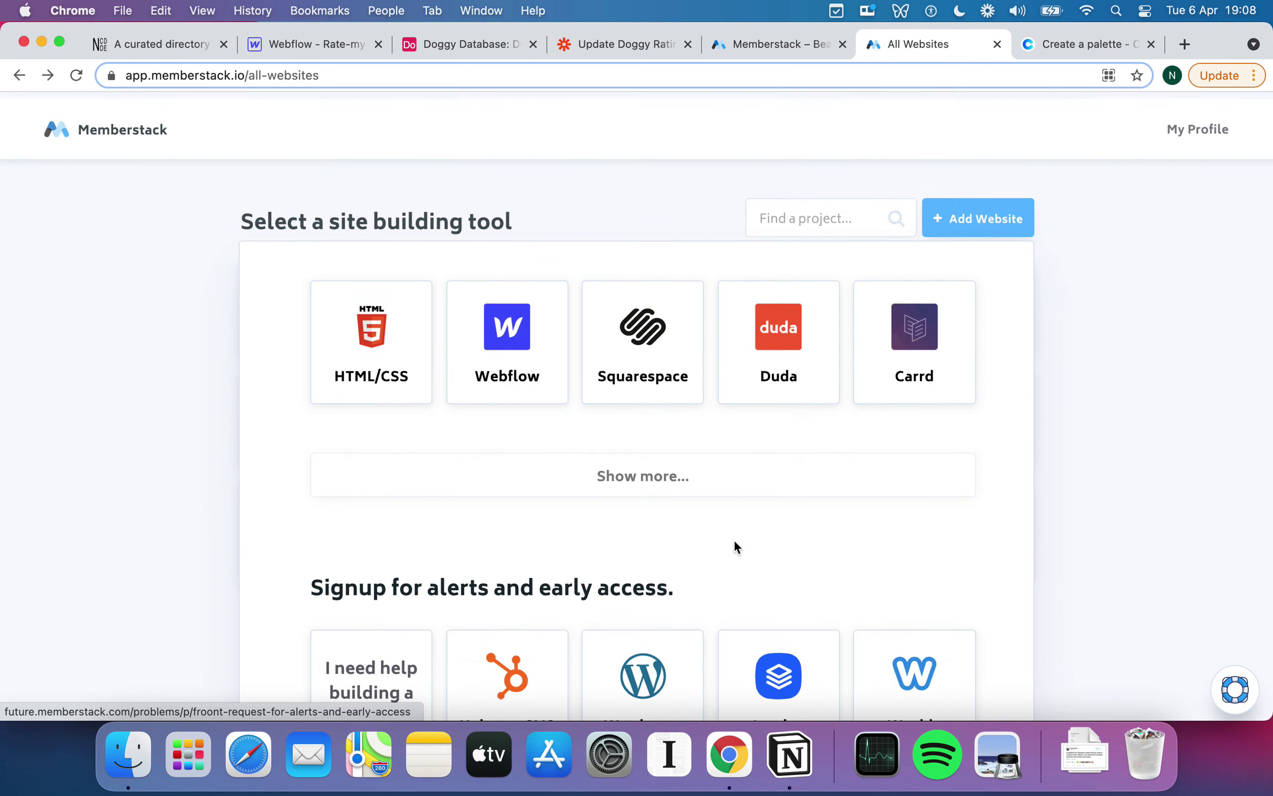
Step: Choose Webflow, keep the name Rate my Doggy, and leave starting from a template off
click(516, 371)
click(493, 319)
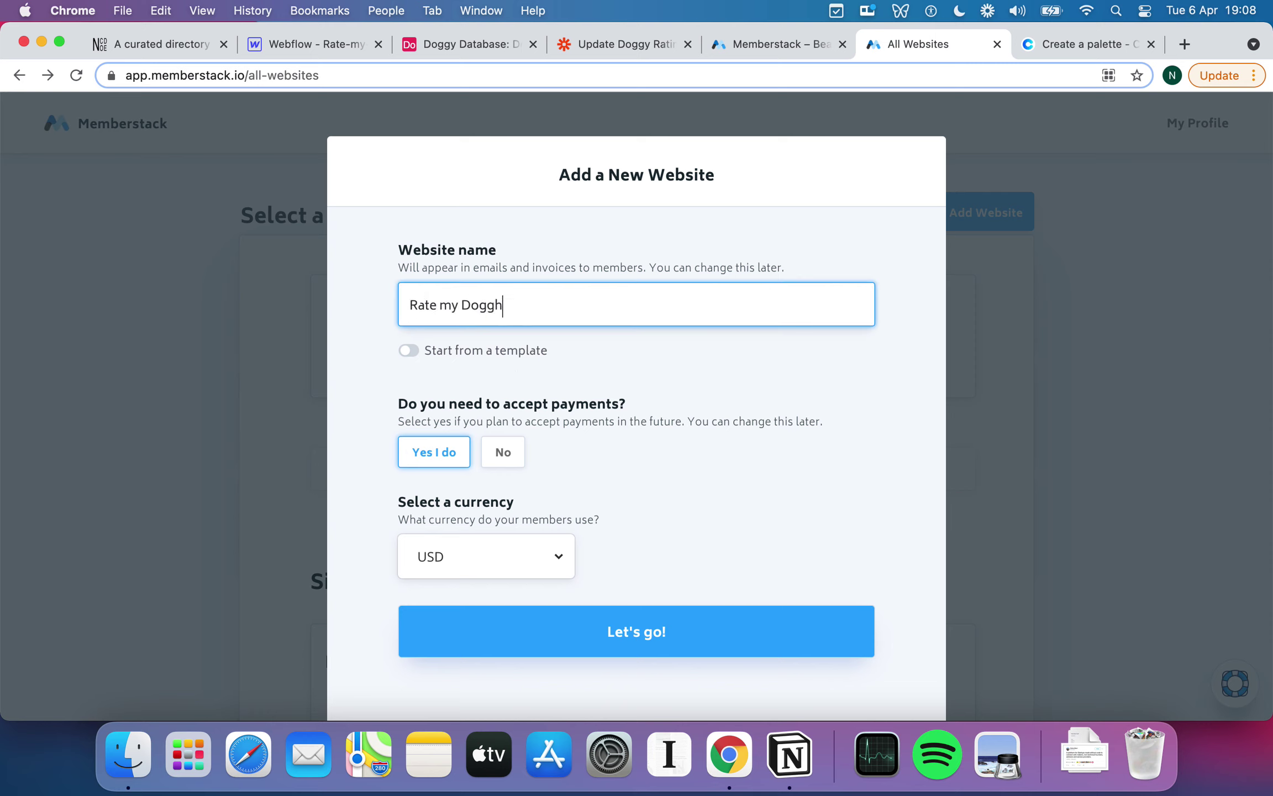
scroll(562, 398, down, 2)
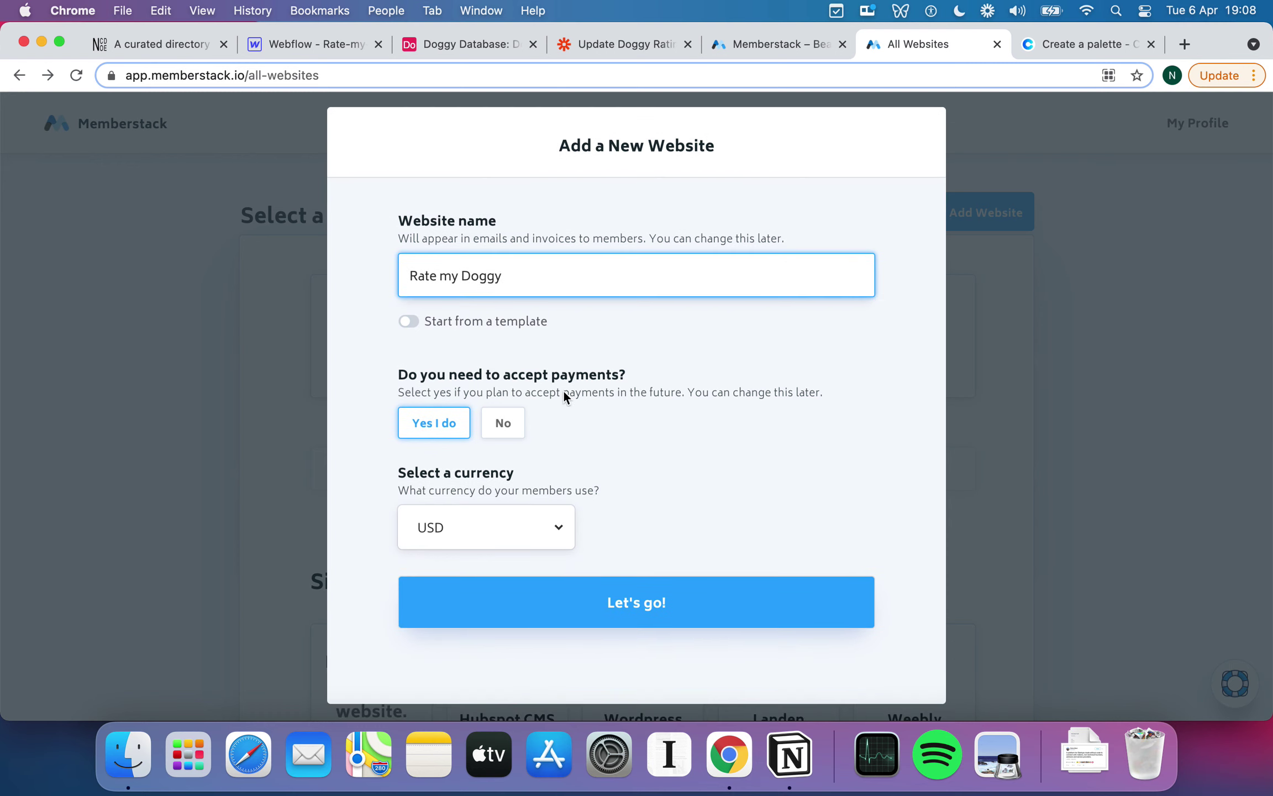
click(409, 293)
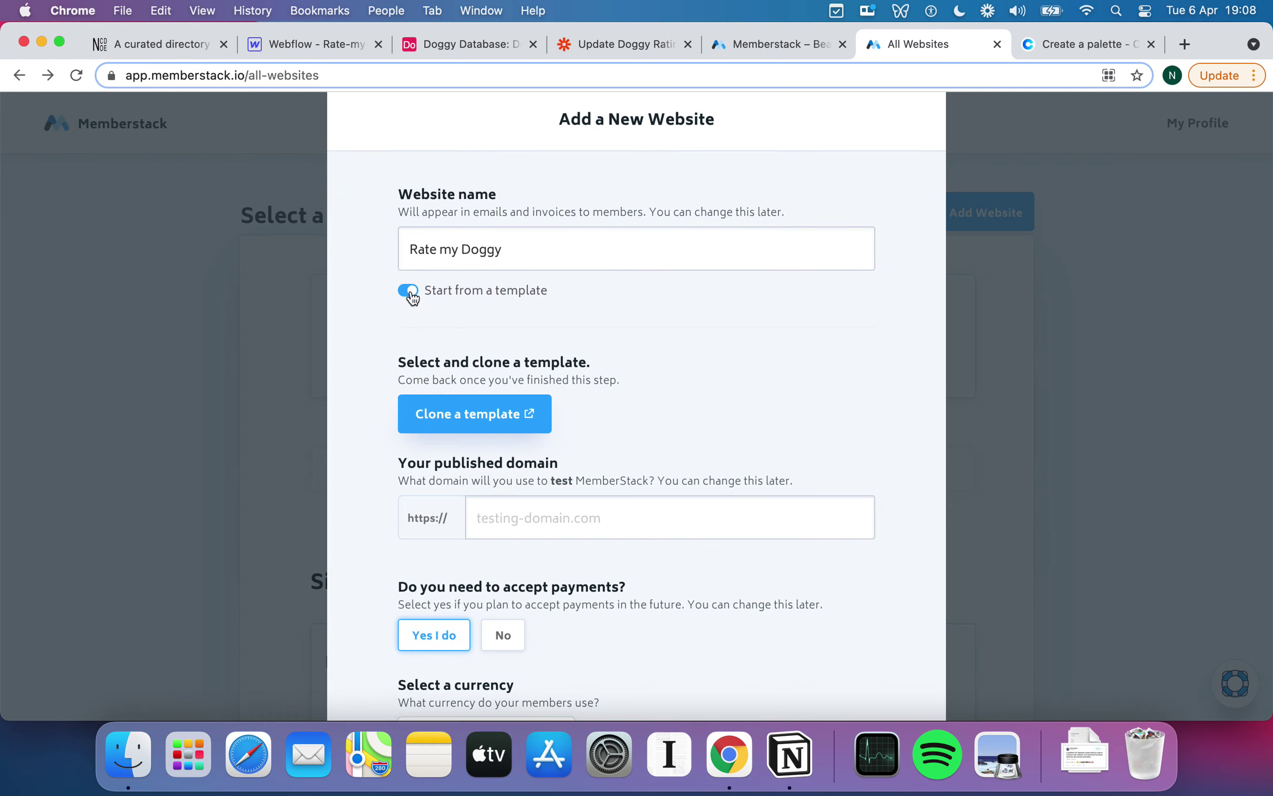
click(409, 291)
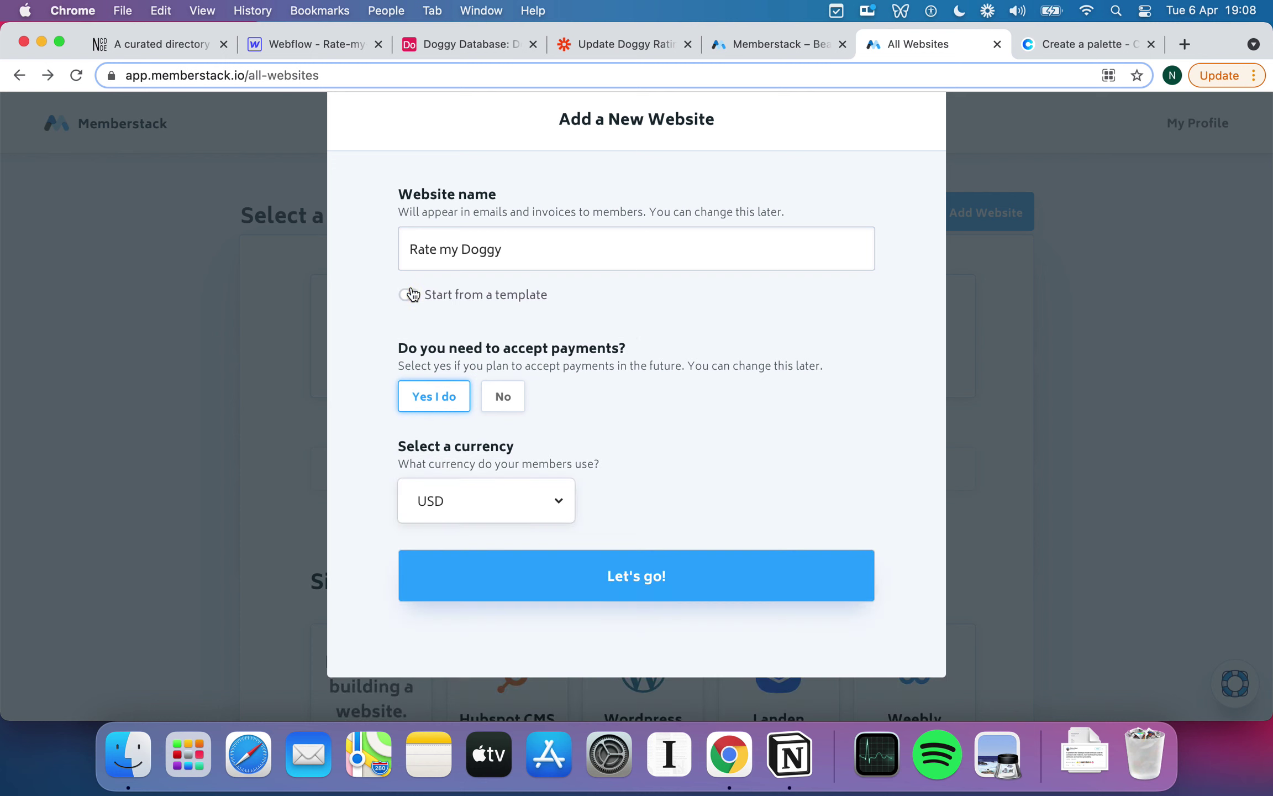
scroll(627, 326, up, 1)
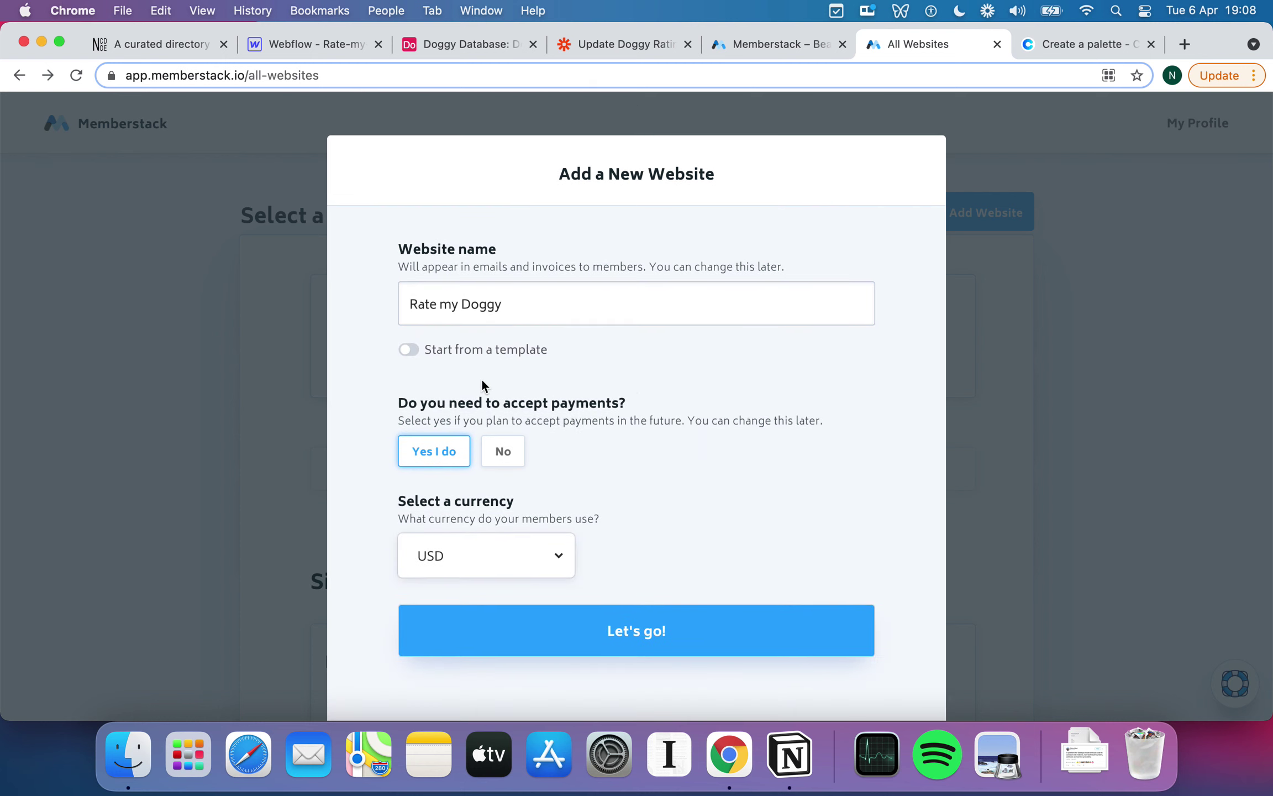
Step: Try accepting payments in GBP, settle on No payments, and create the website
click(500, 449)
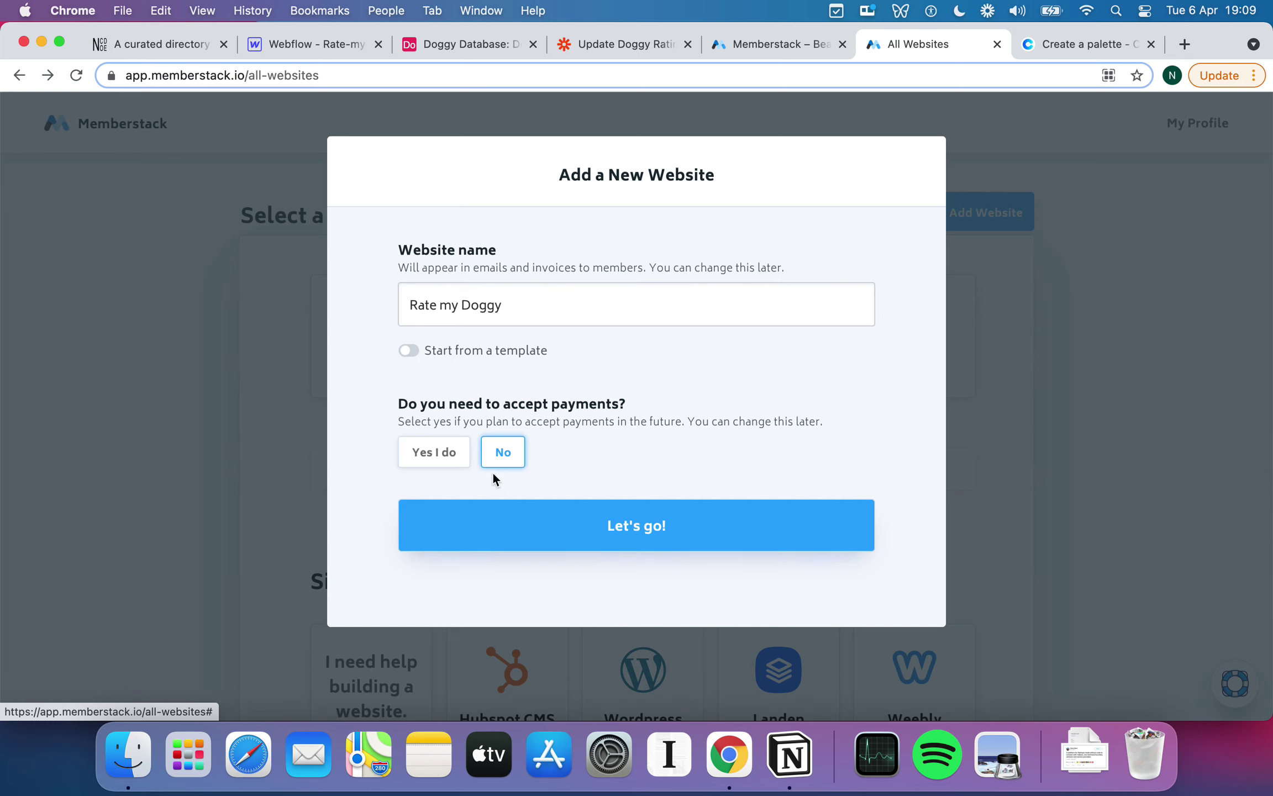
click(442, 450)
click(464, 544)
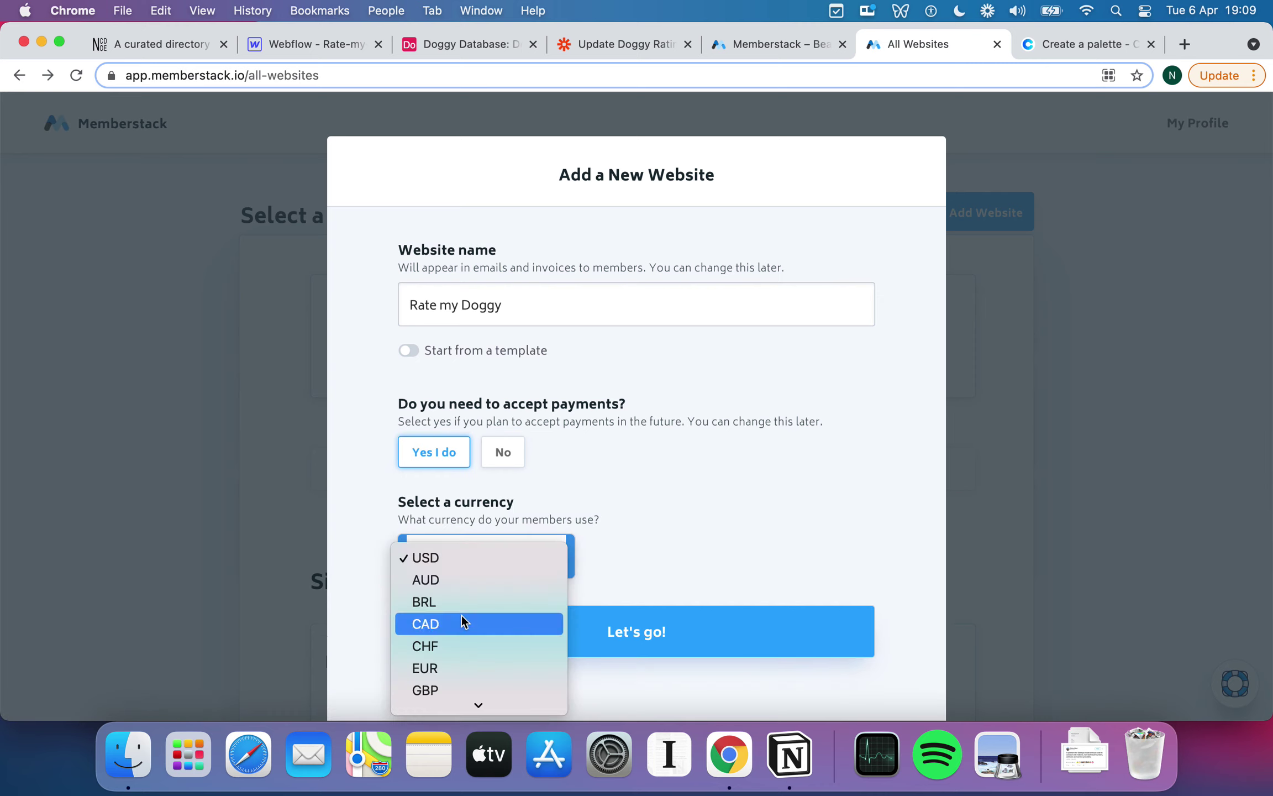
click(446, 686)
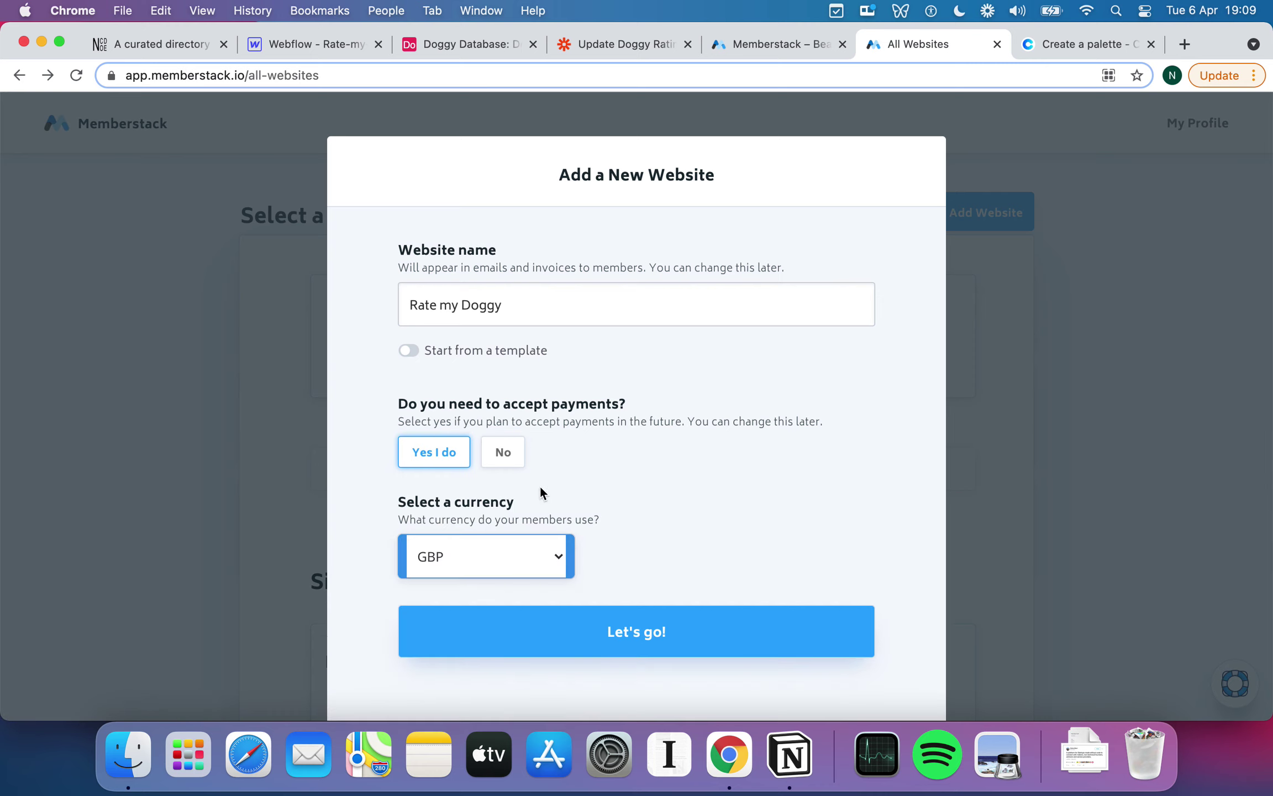
click(502, 452)
click(640, 516)
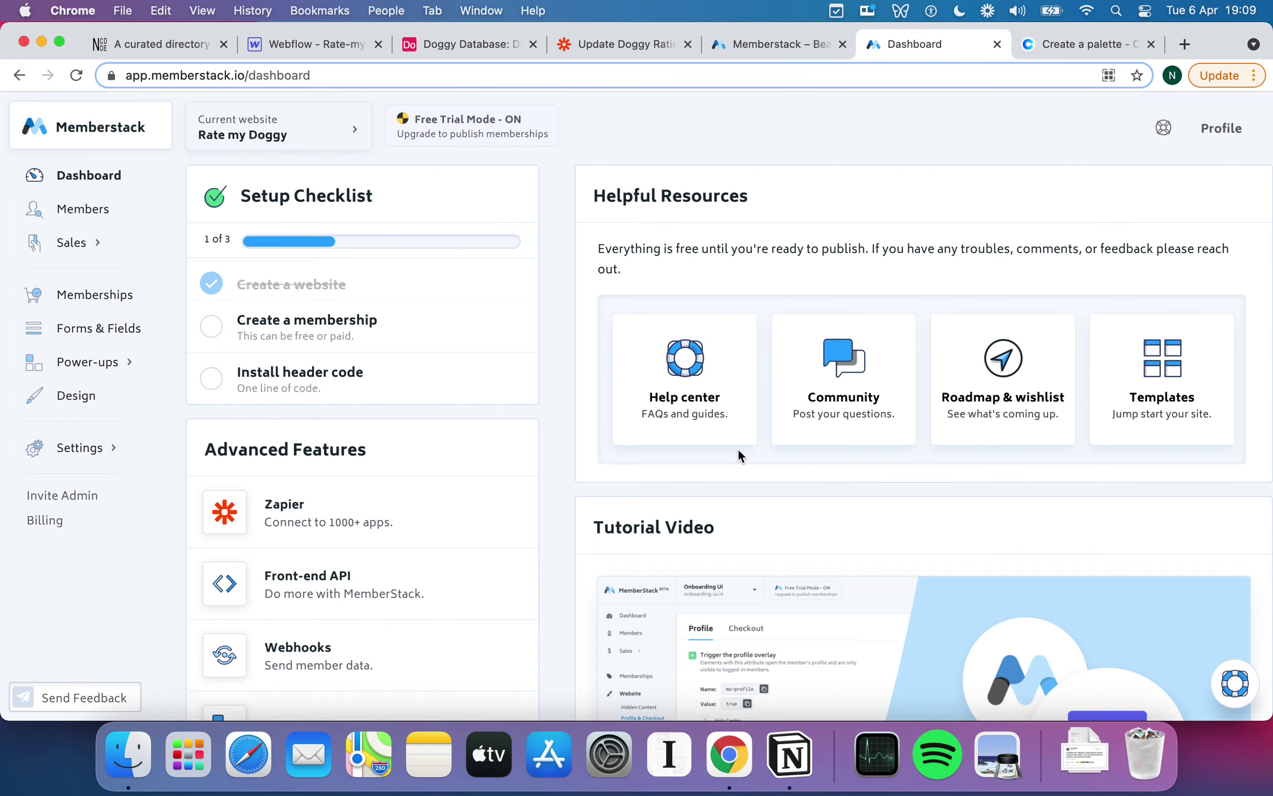
scroll(362, 252, down, 2)
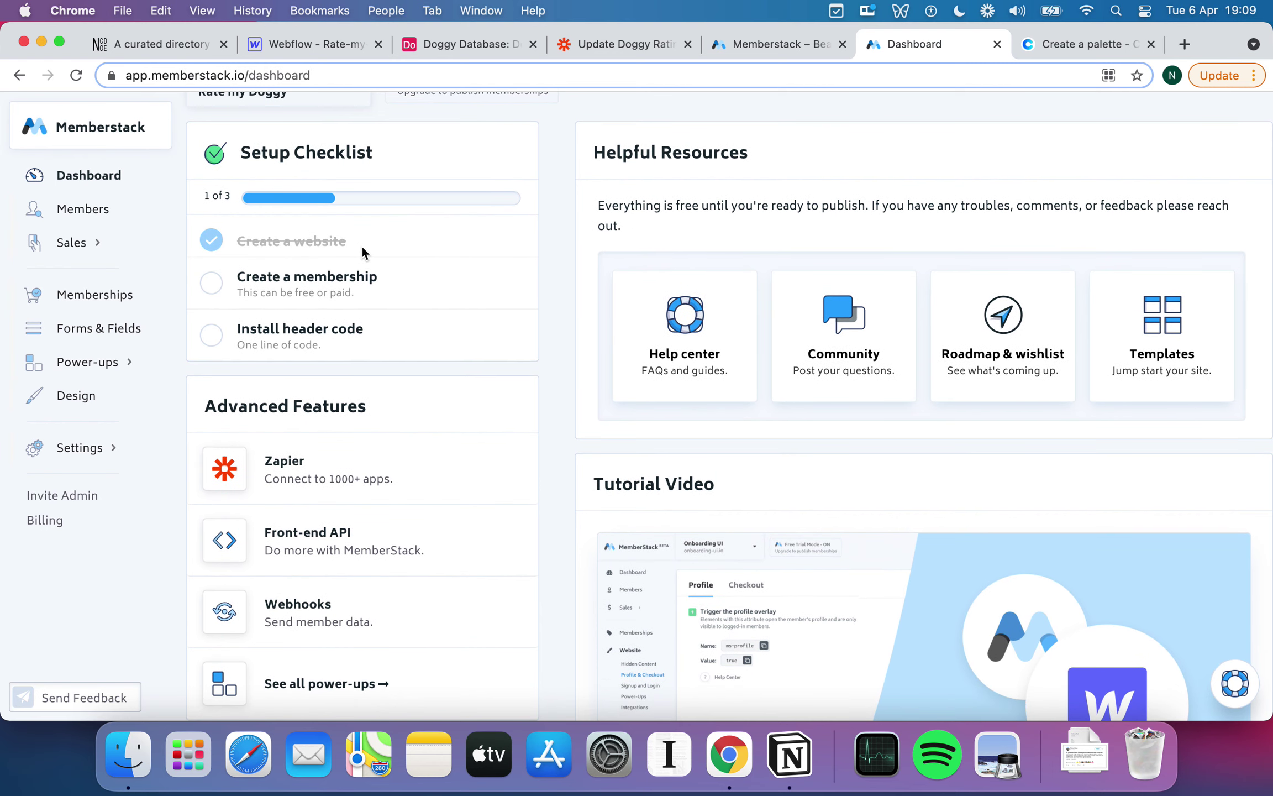
scroll(362, 252, up, 2)
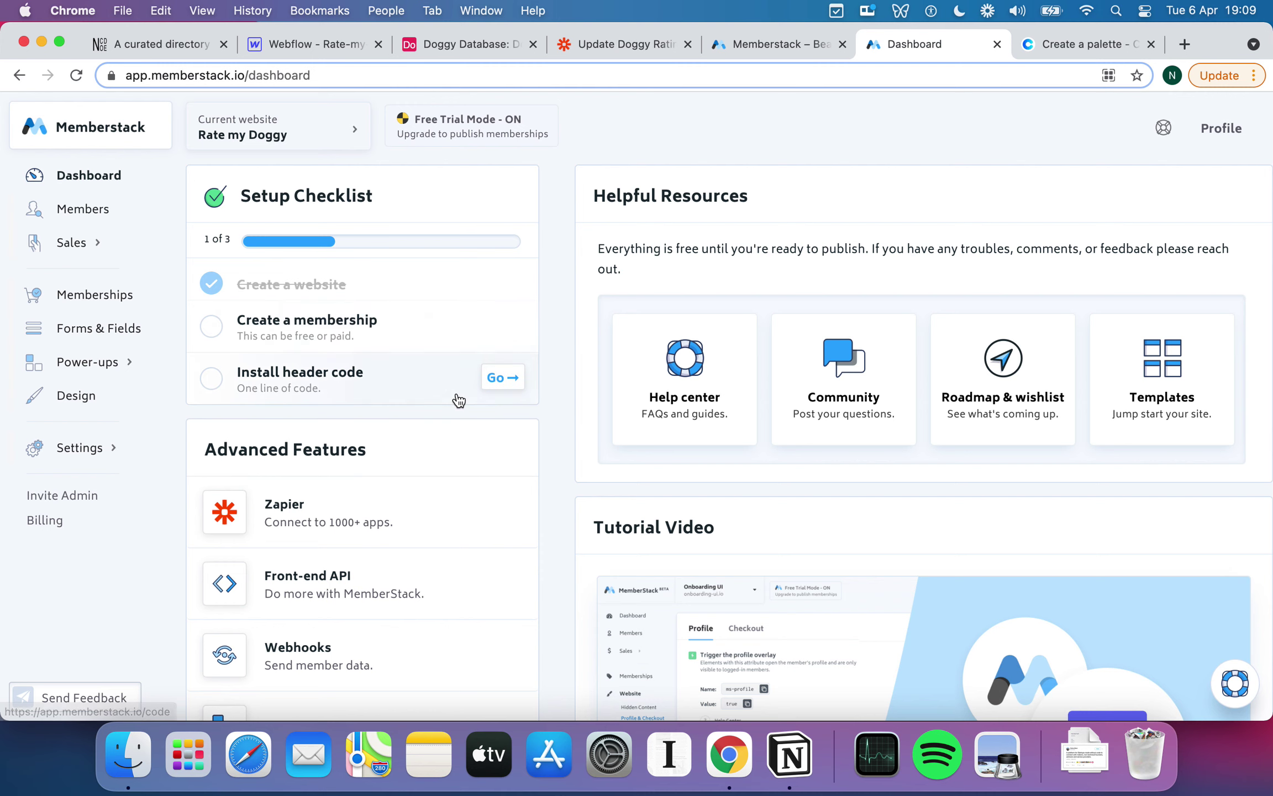
scroll(455, 398, down, 4)
scroll(909, 491, up, 4)
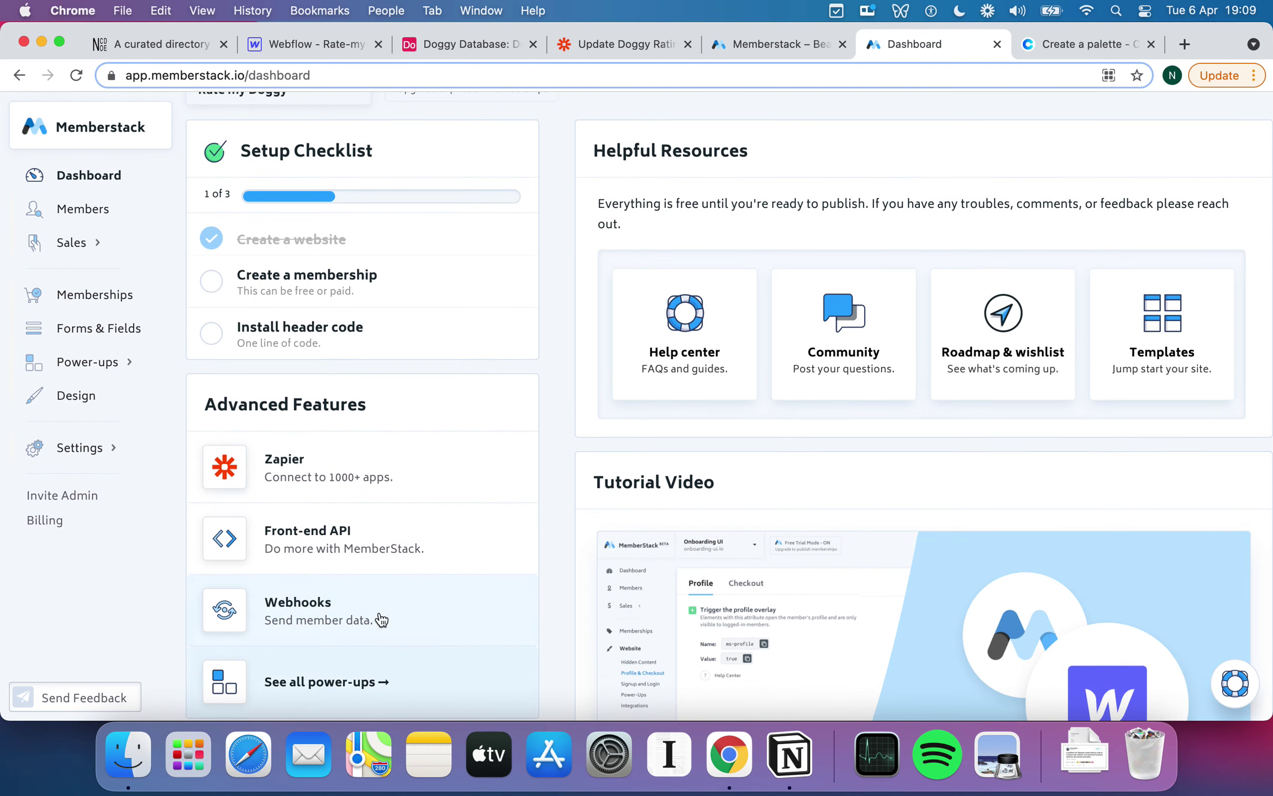
scroll(529, 506, up, 1)
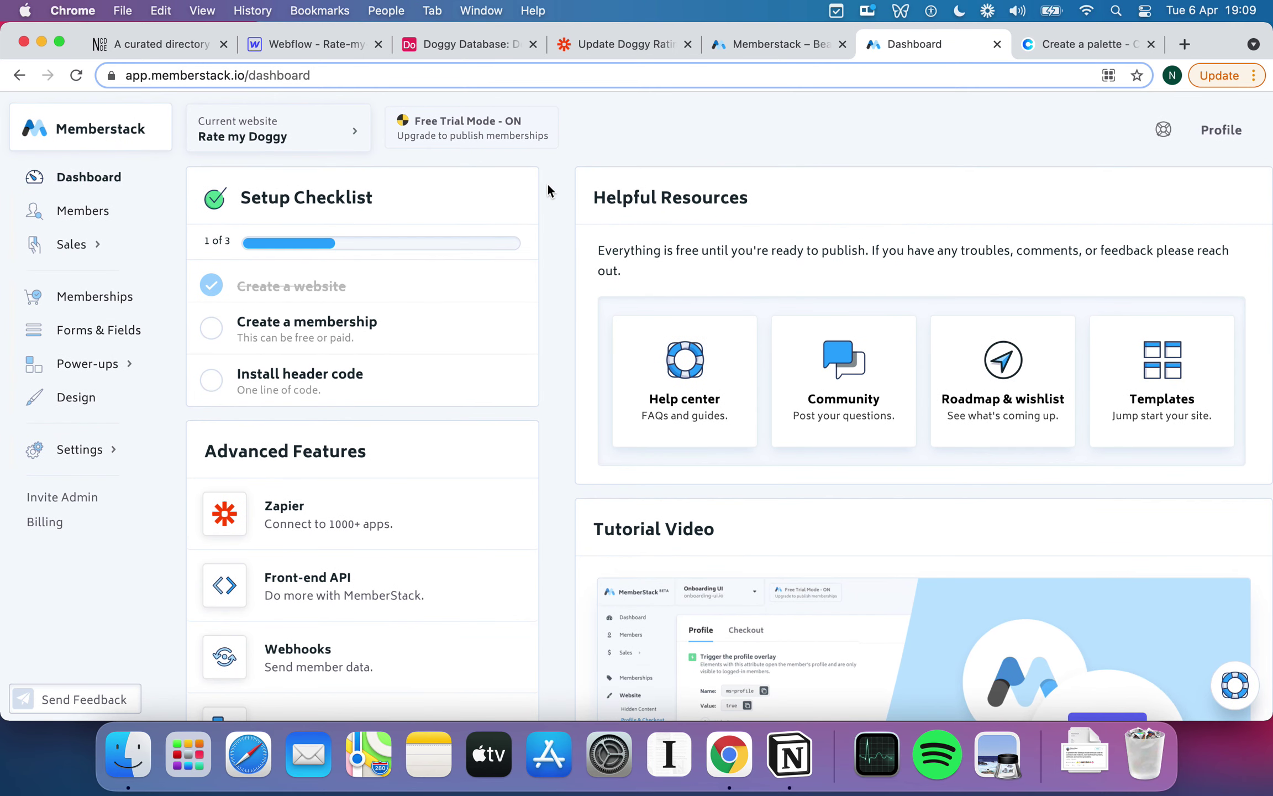
mouse_move(415, 325)
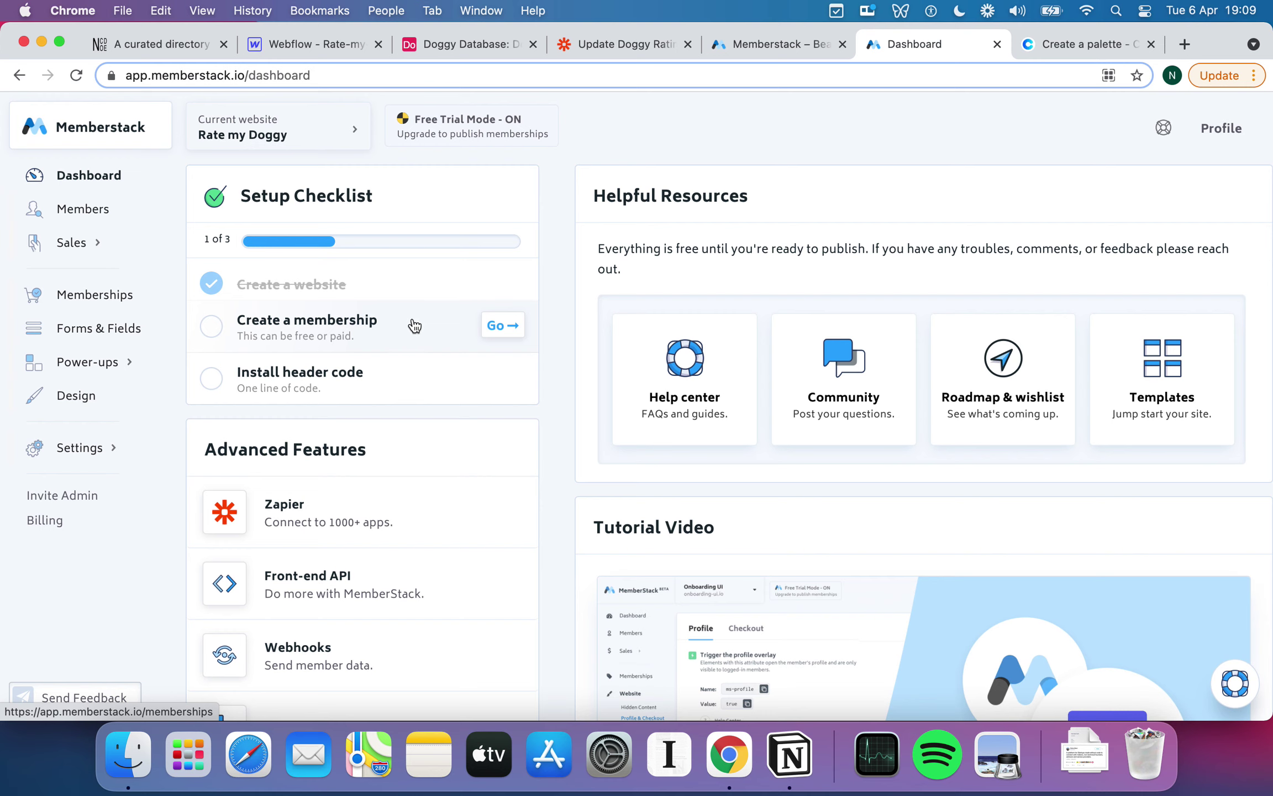
Step: Go from the Setup Checklist to Membership Plans and begin a new membership
click(416, 334)
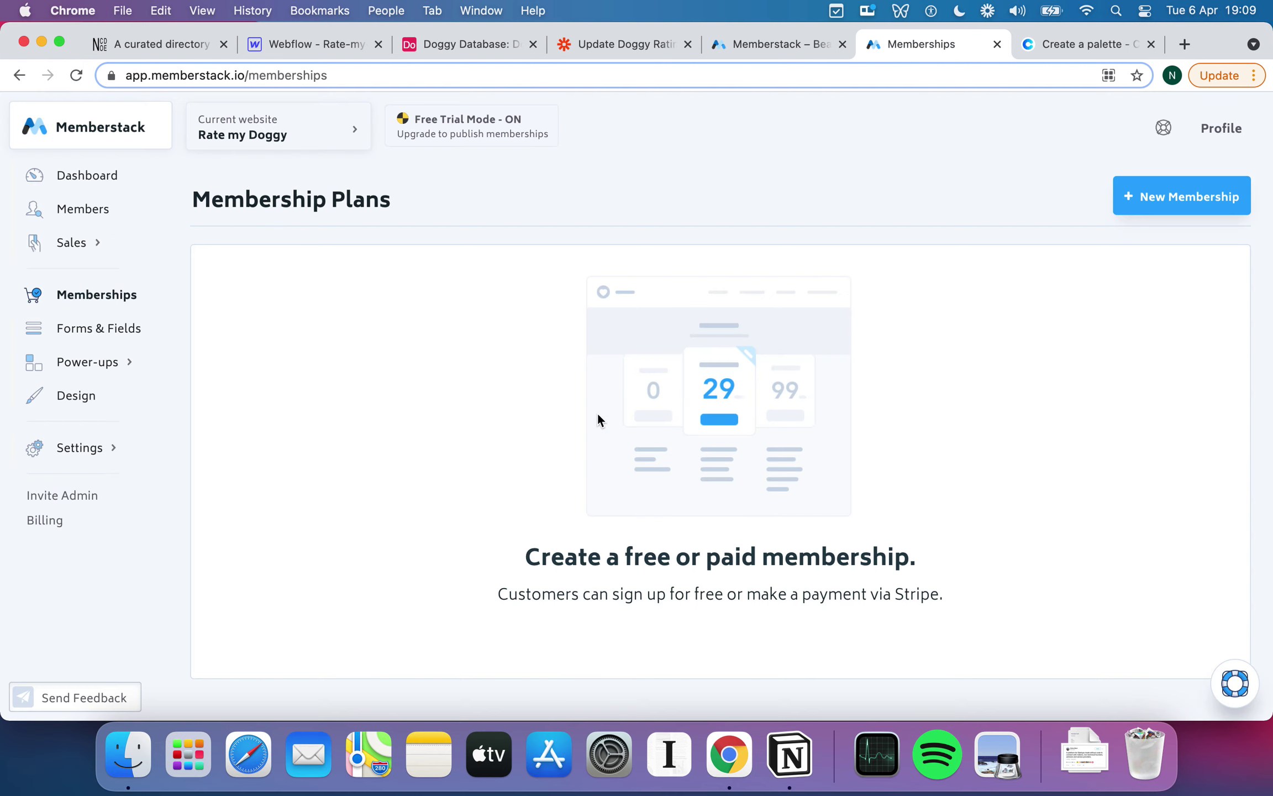
scroll(754, 411, down, 1)
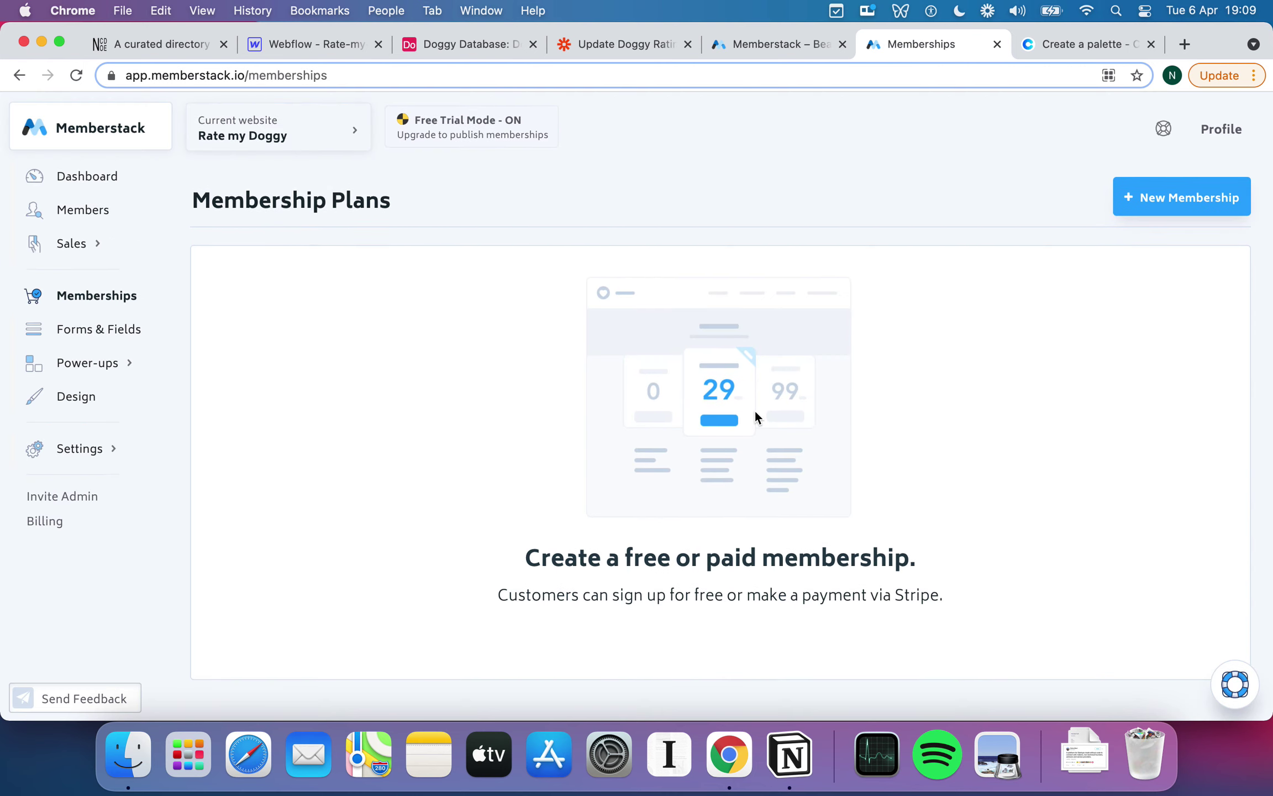
click(1216, 206)
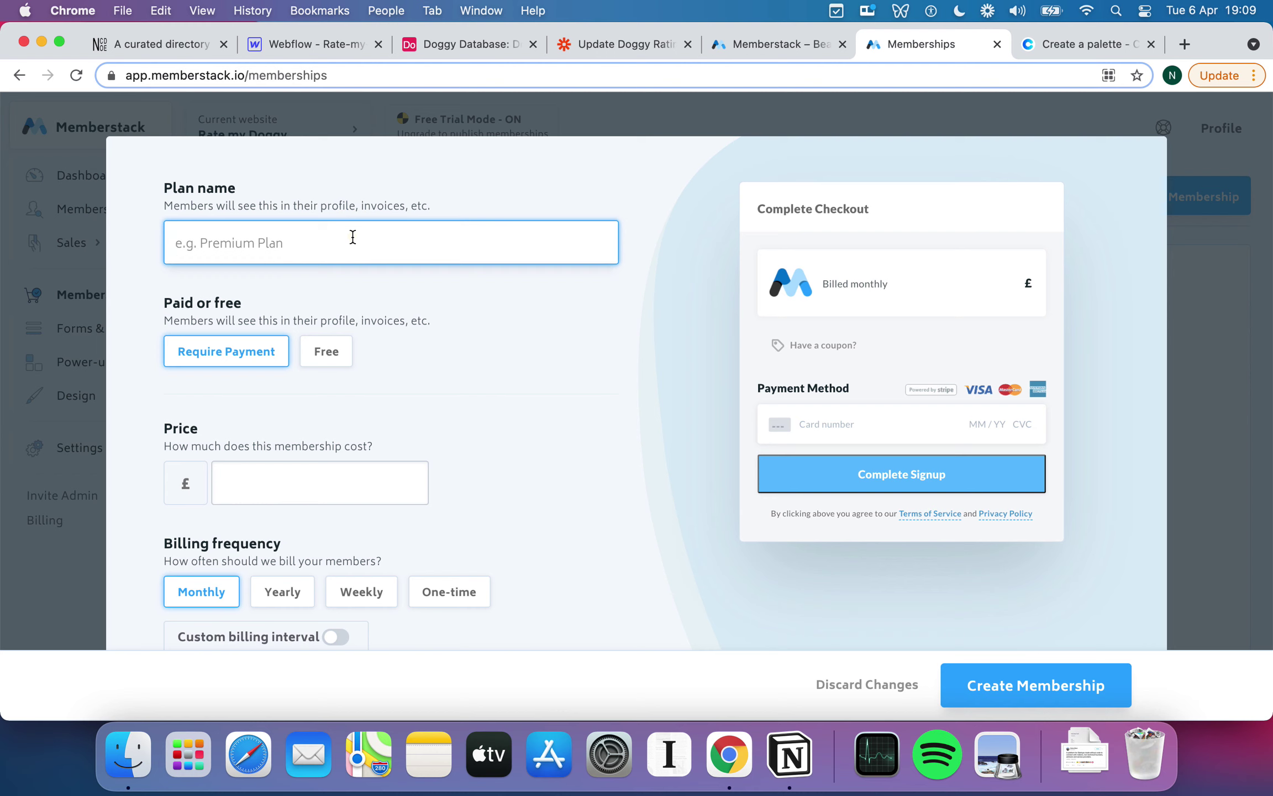
Step: Name the plan Basic Member and set it to Free after briefly trying a paid price
text(Basic Member)
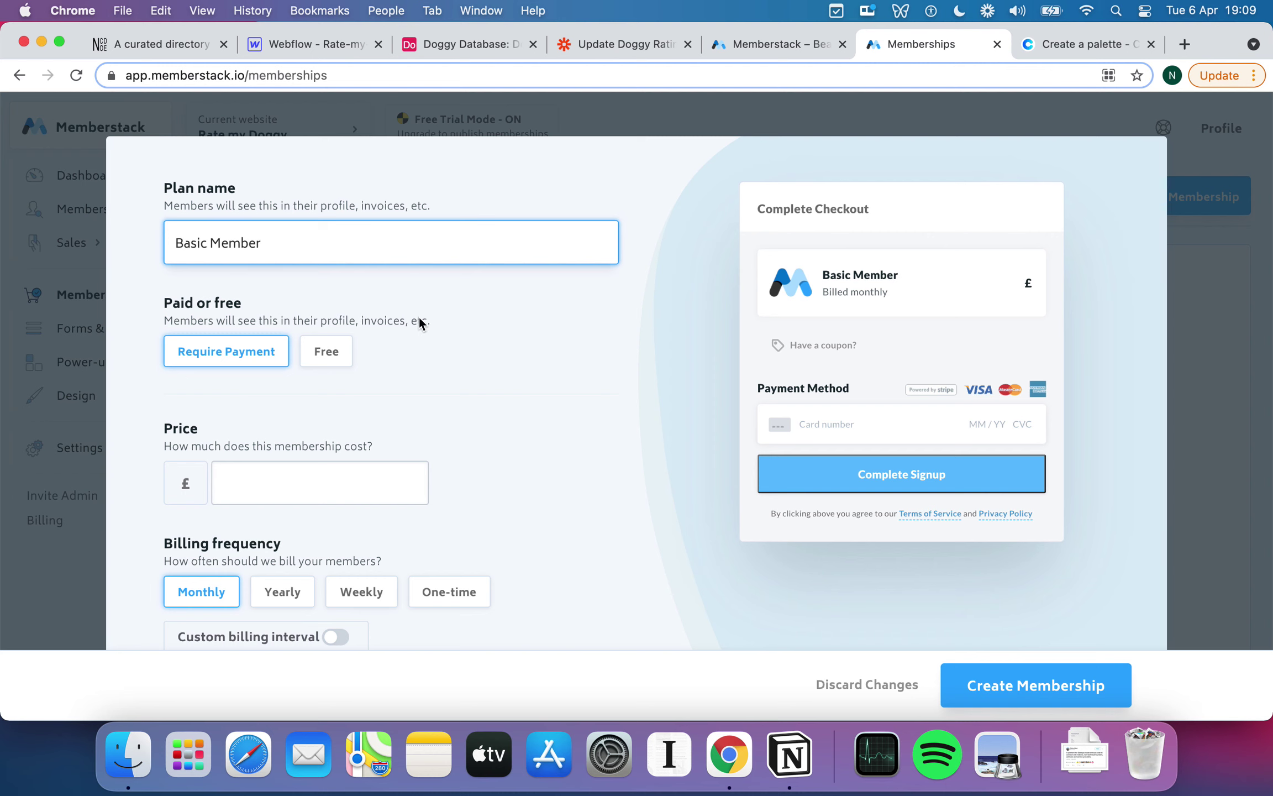
scroll(421, 329, down, 2)
click(330, 351)
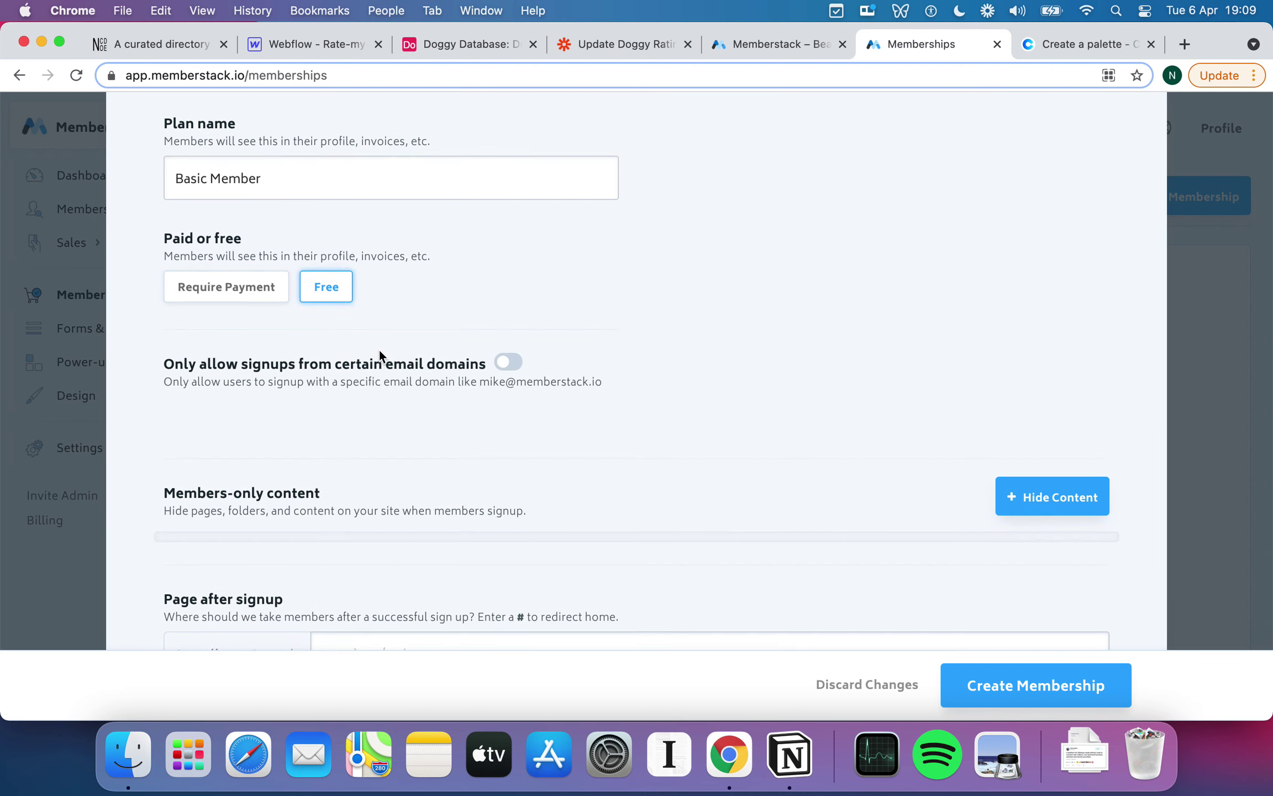
scroll(380, 351, down, 1)
click(232, 270)
scroll(326, 351, down, 3)
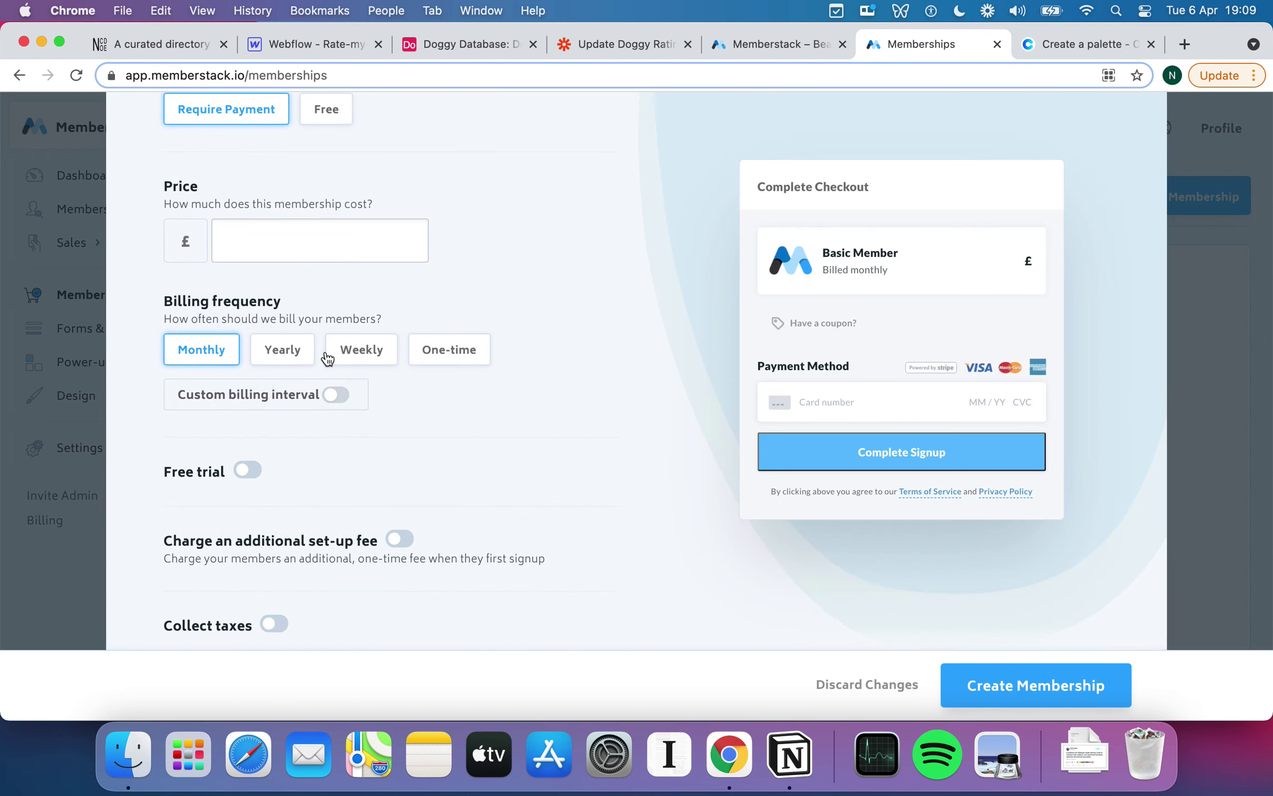
click(256, 243)
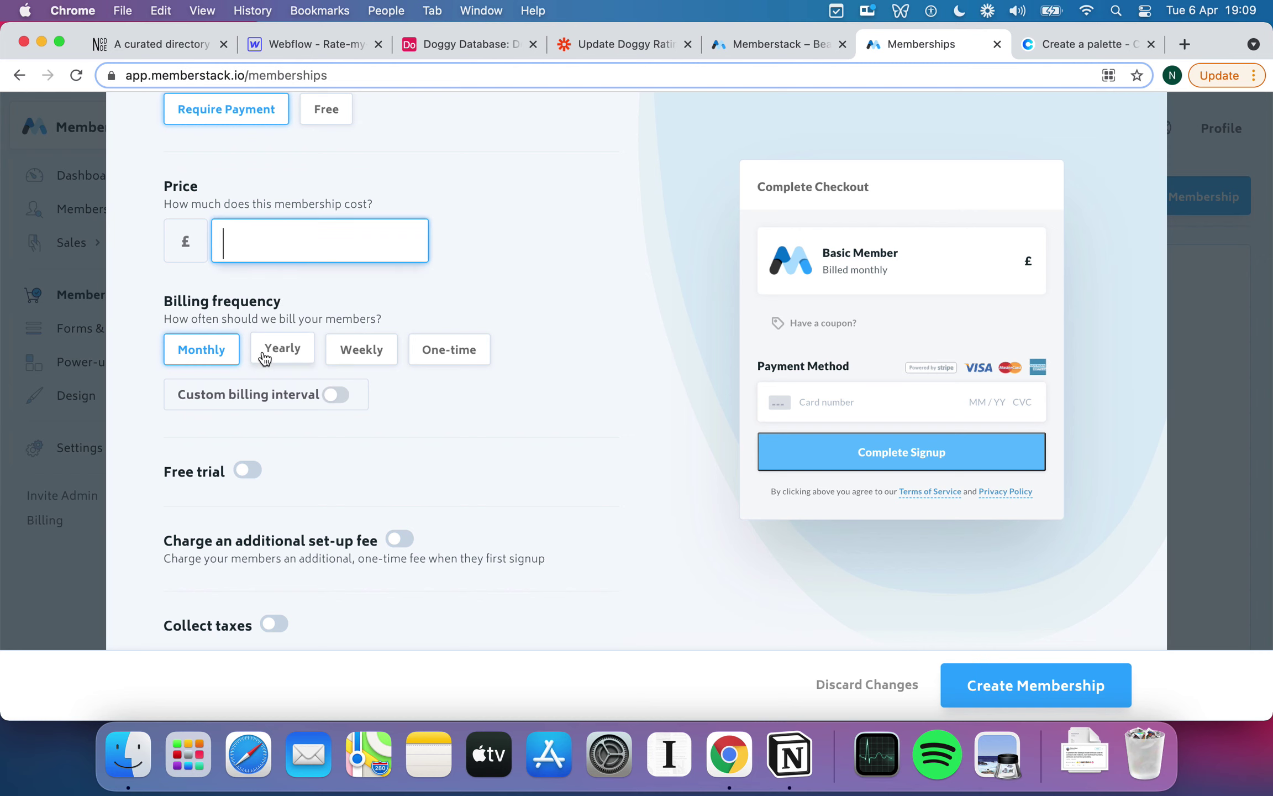
scroll(365, 382, up, 5)
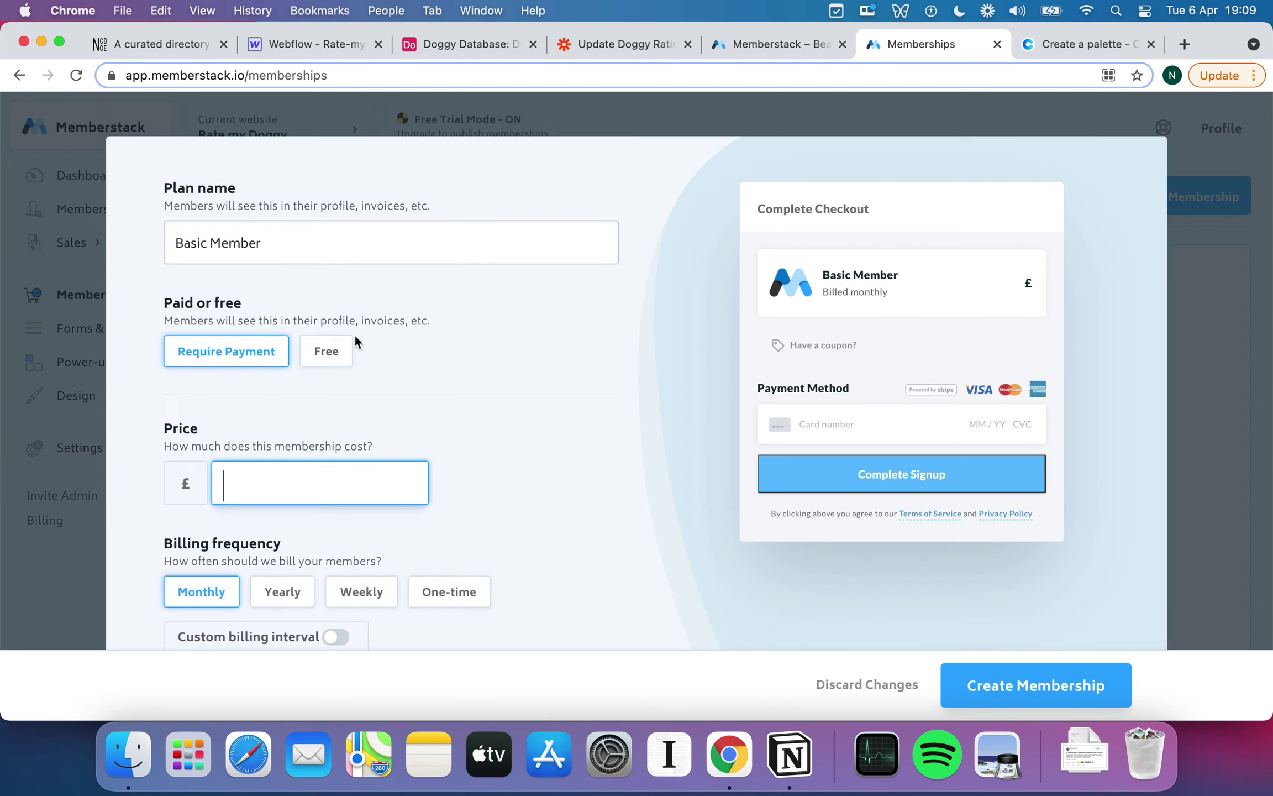
click(325, 352)
scroll(431, 400, down, 3)
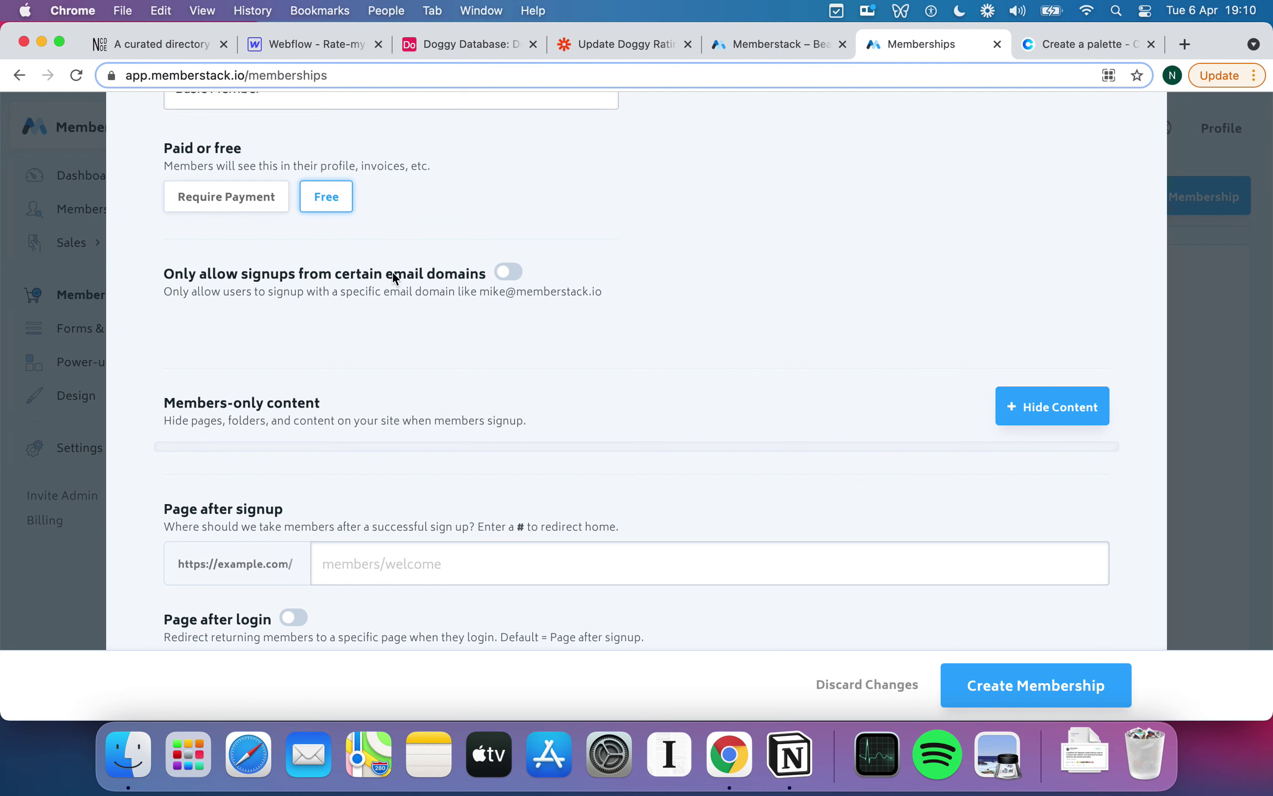
Step: Leave the email-domain signup restriction off and review the rest of the plan form
click(508, 273)
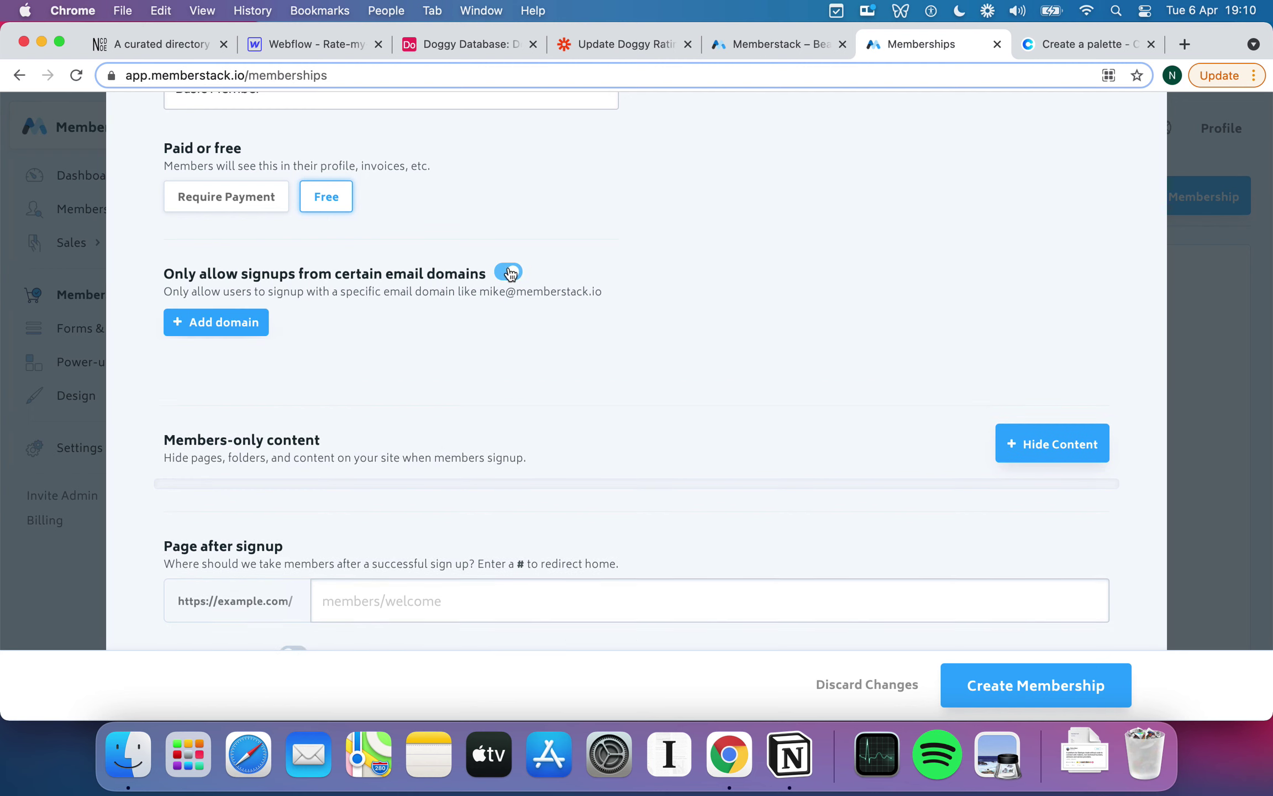
click(508, 273)
scroll(495, 379, down, 3)
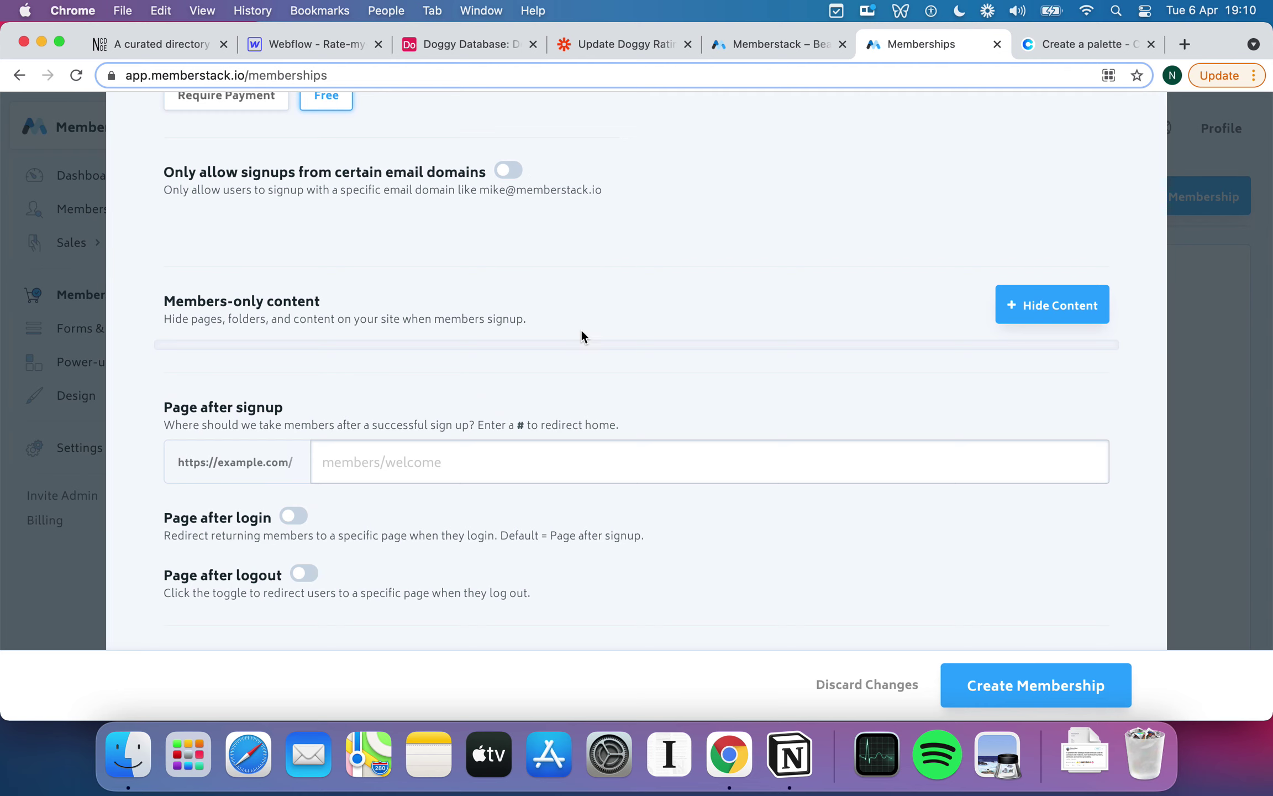
scroll(580, 329, down, 1)
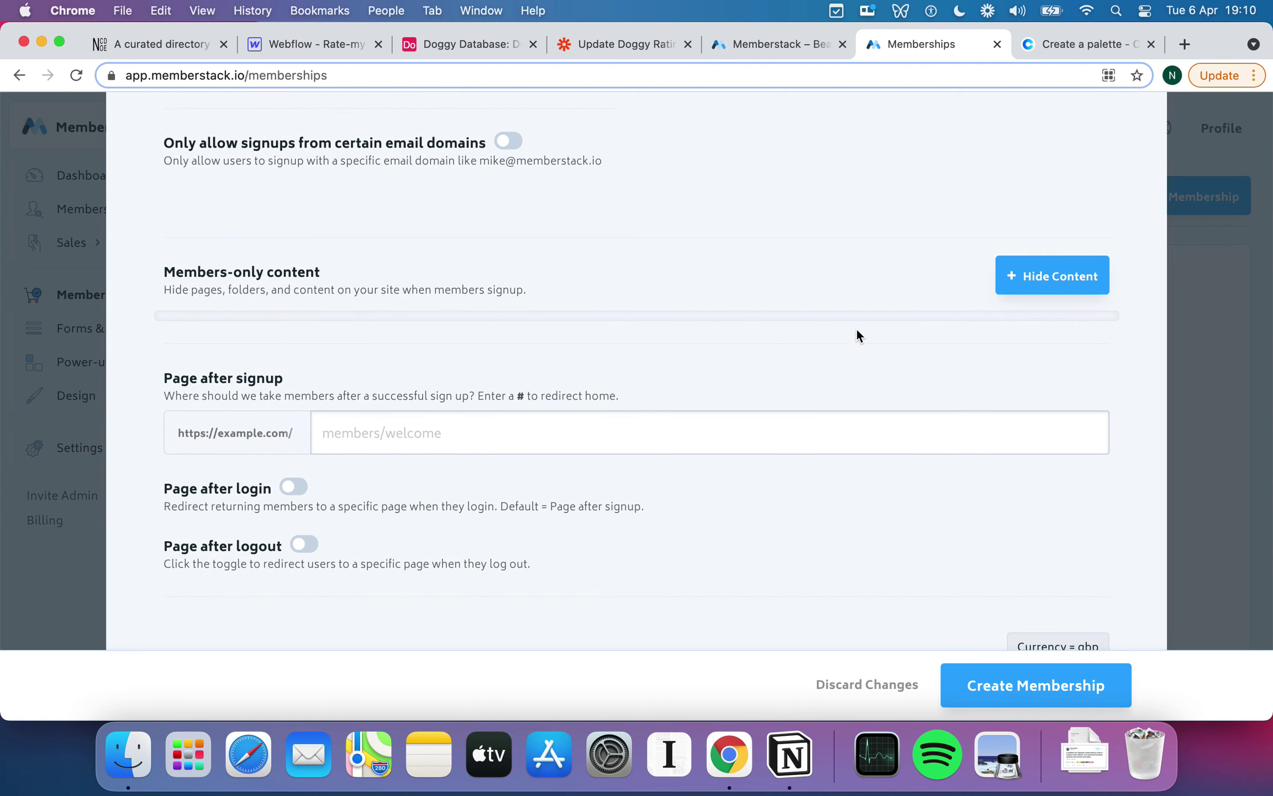
scroll(856, 335, down, 3)
Step: Open the members-only content settings, then abandon that content setup
click(1013, 200)
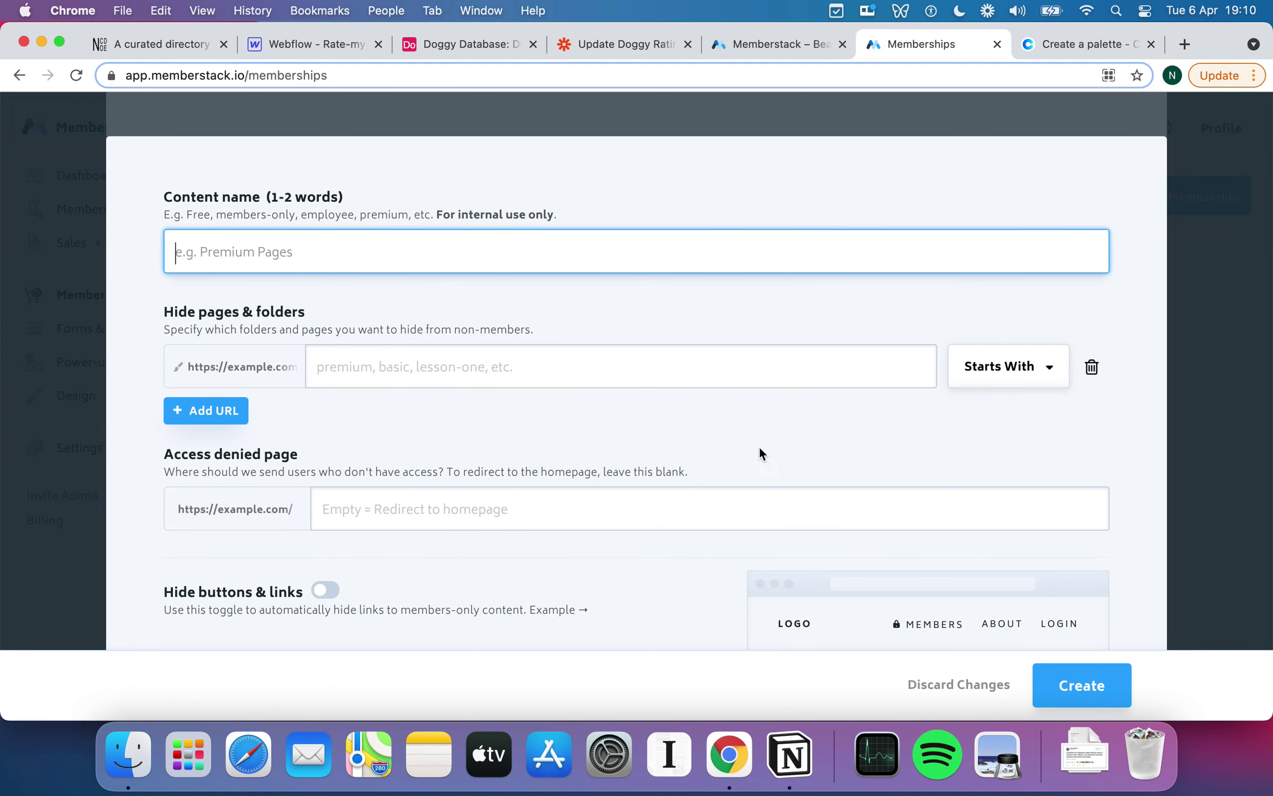
scroll(764, 459, down, 3)
scroll(764, 458, up, 3)
click(968, 683)
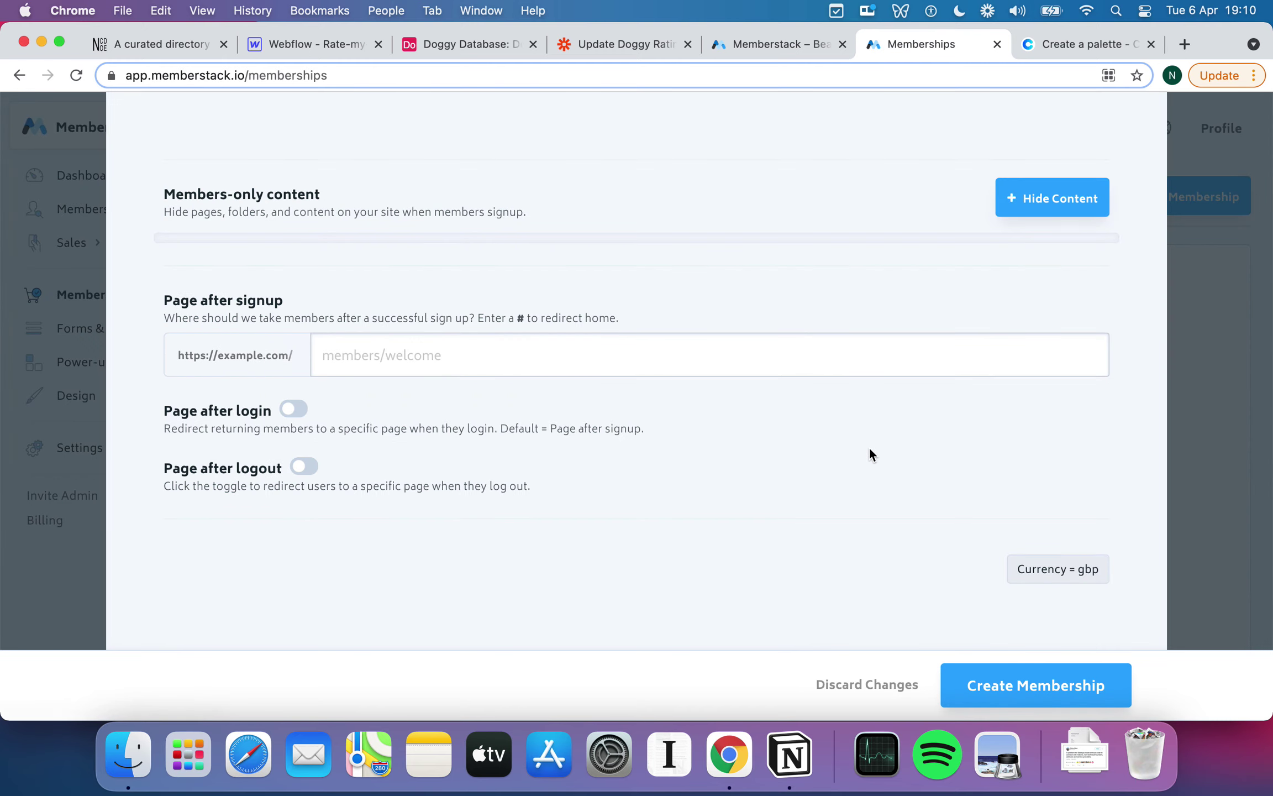
scroll(869, 448, up, 2)
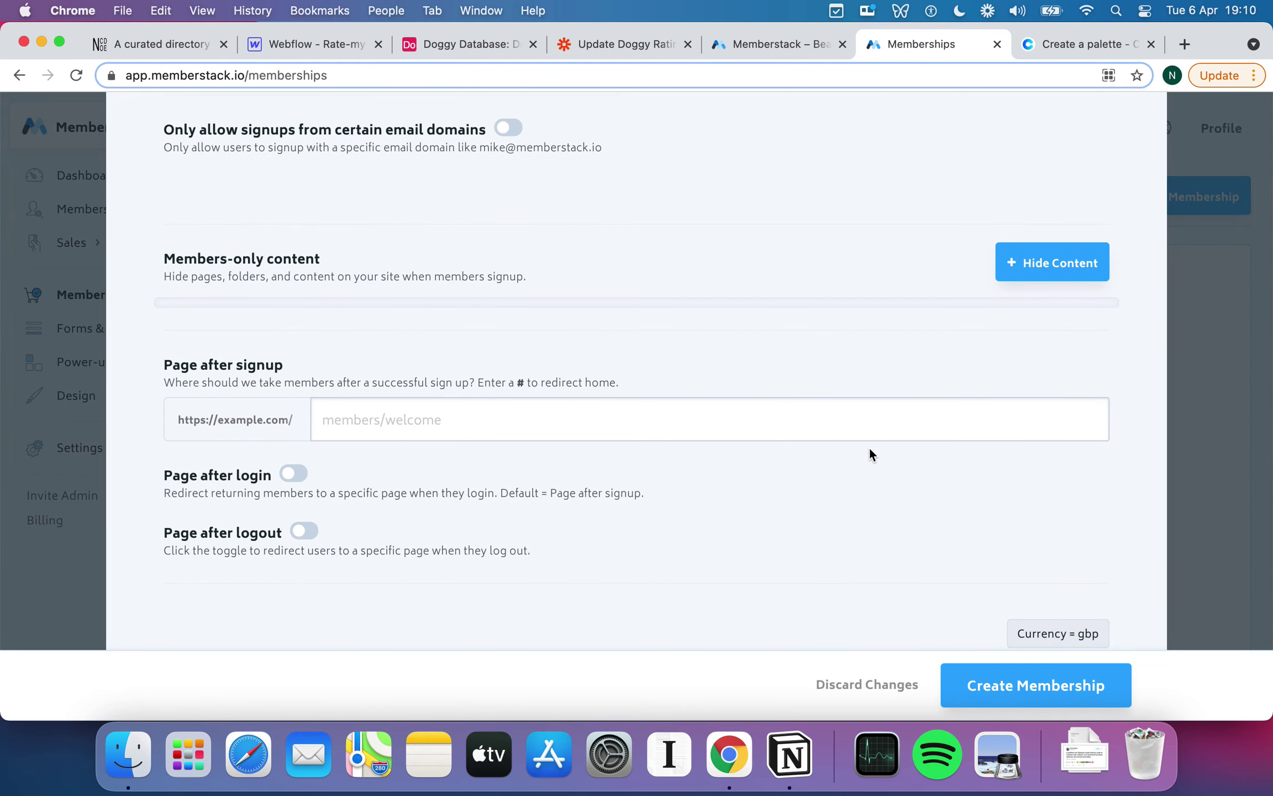
Step: Leave the page-after-logout redirect off and return to the required Page after signup field
click(381, 415)
click(373, 429)
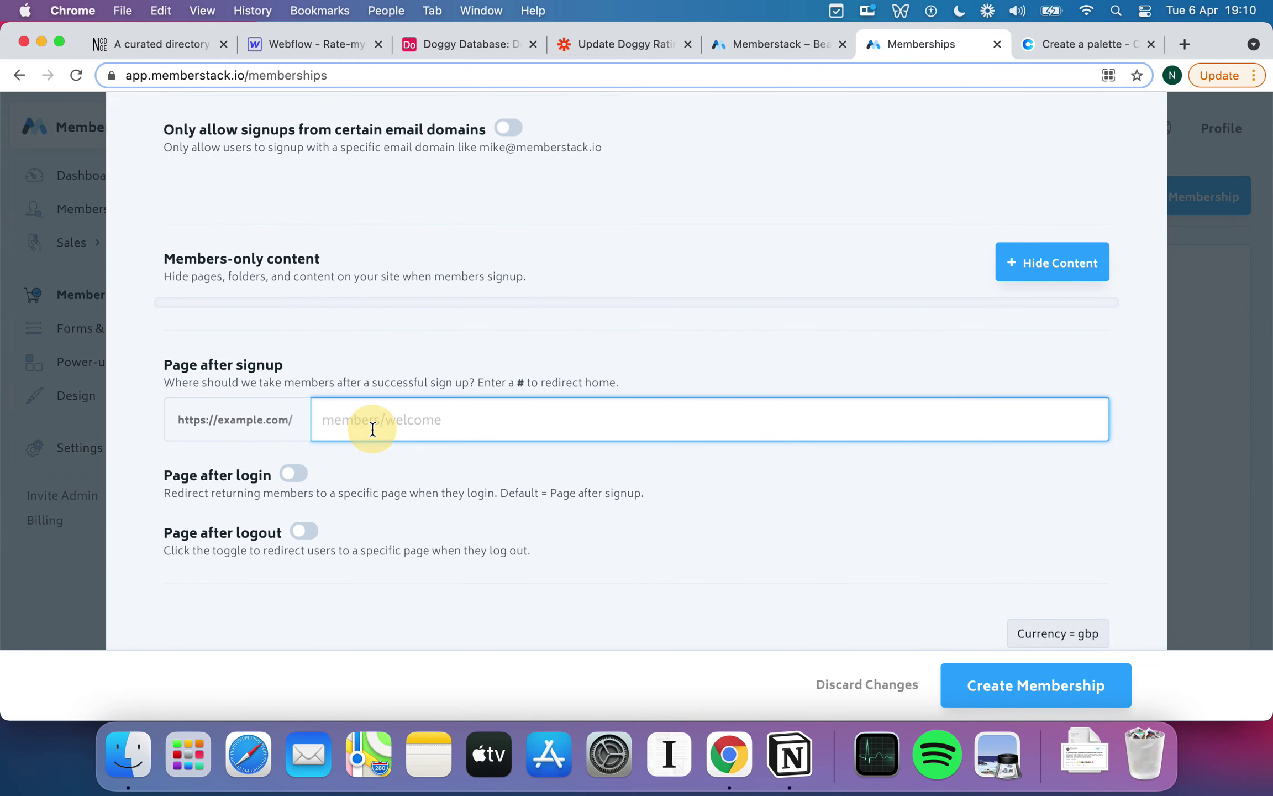
scroll(372, 430, down, 1)
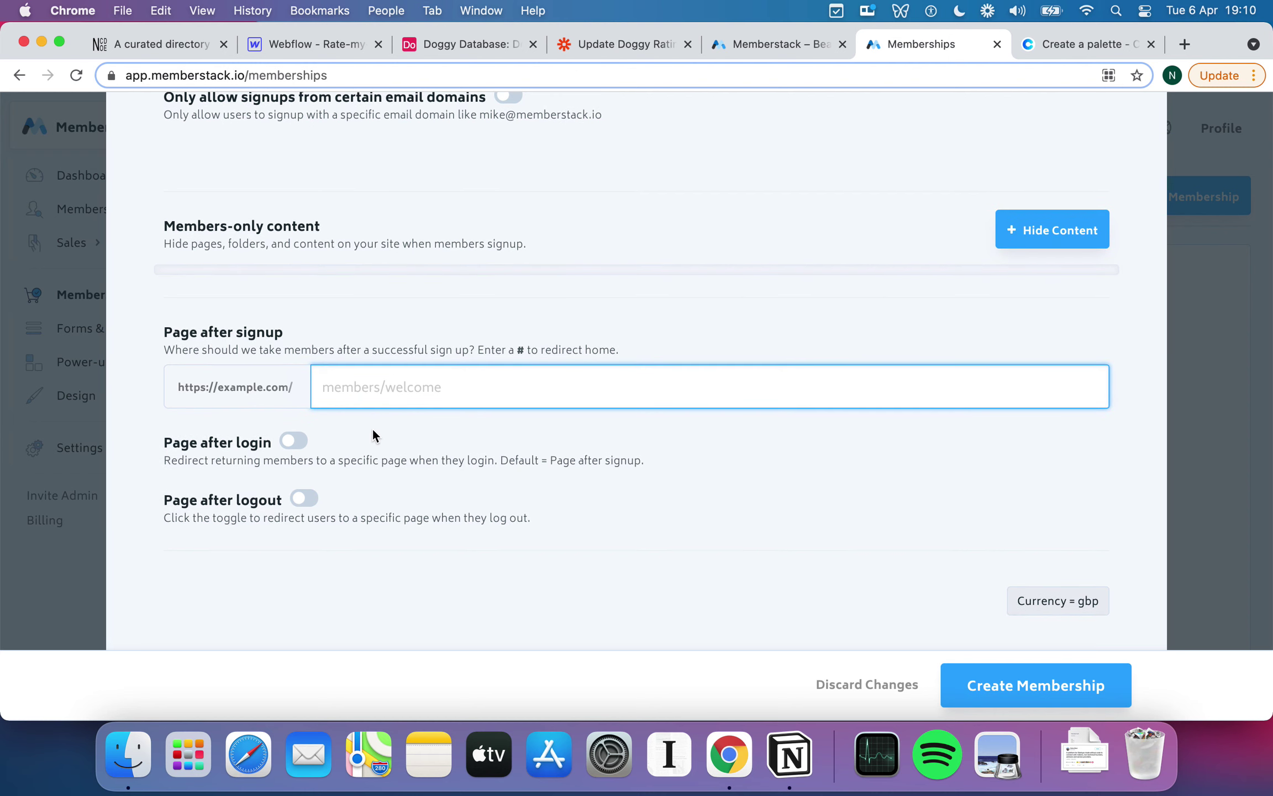
scroll(517, 480, down, 2)
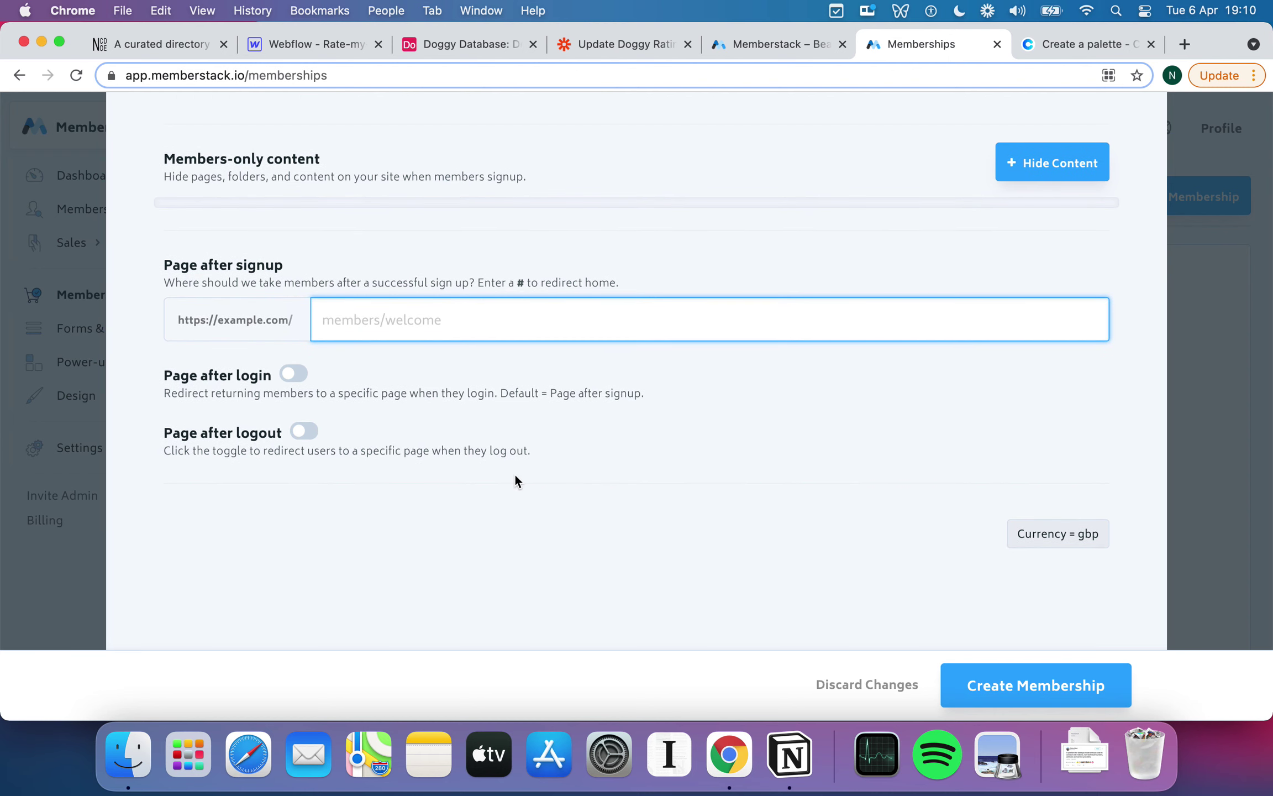
click(302, 437)
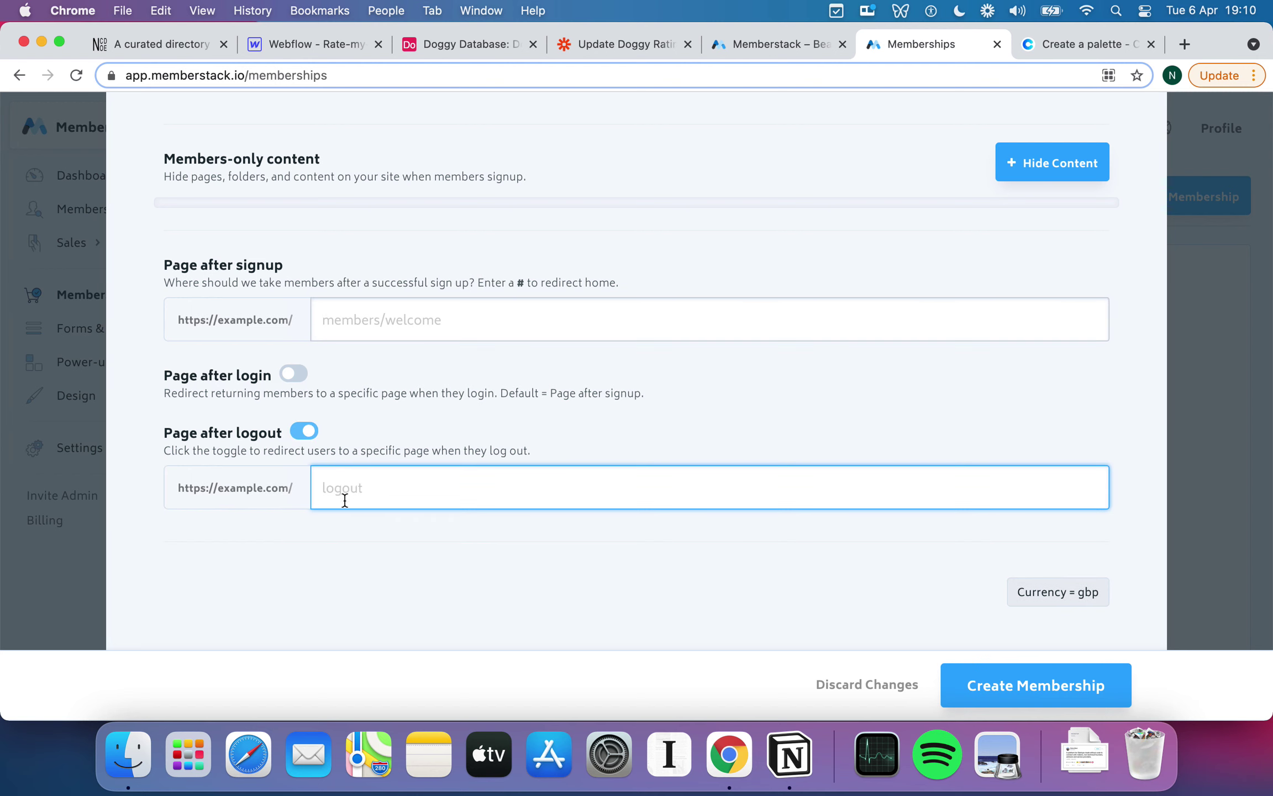
scroll(751, 533, down, 2)
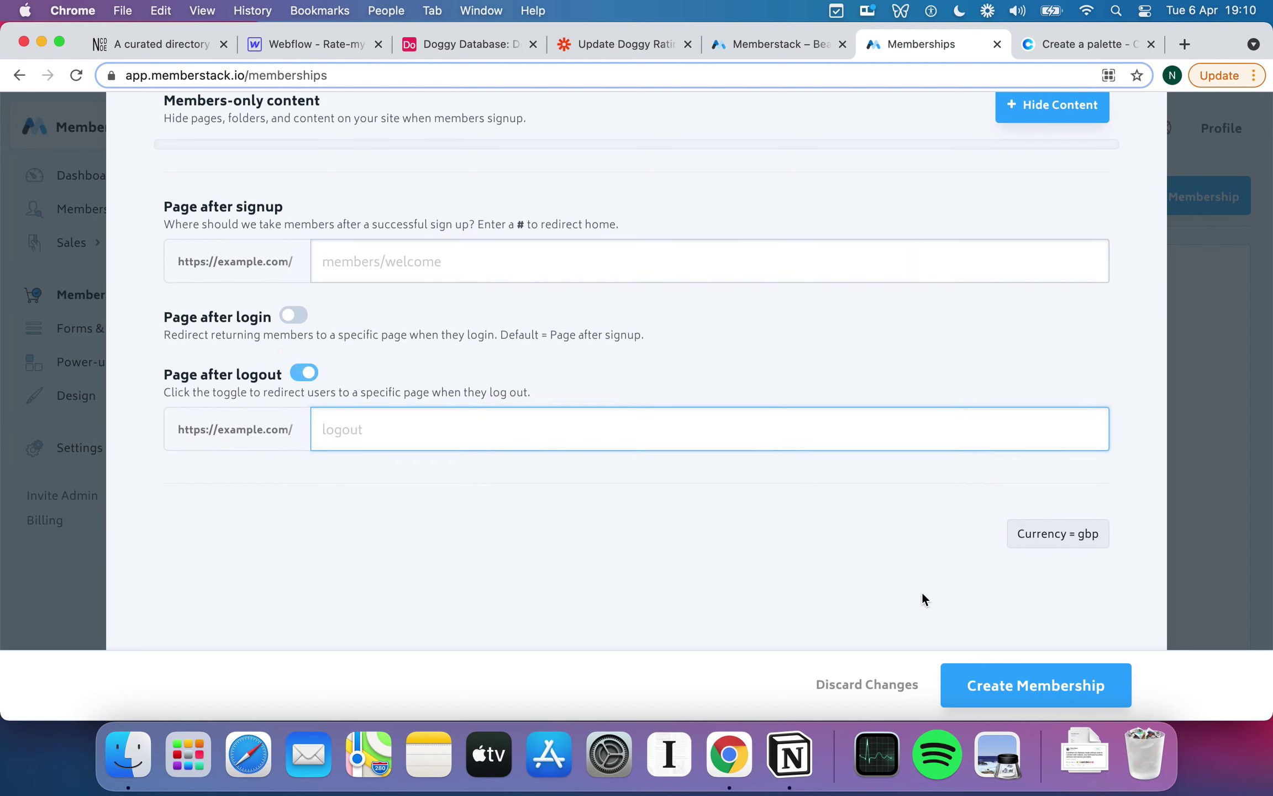
click(974, 684)
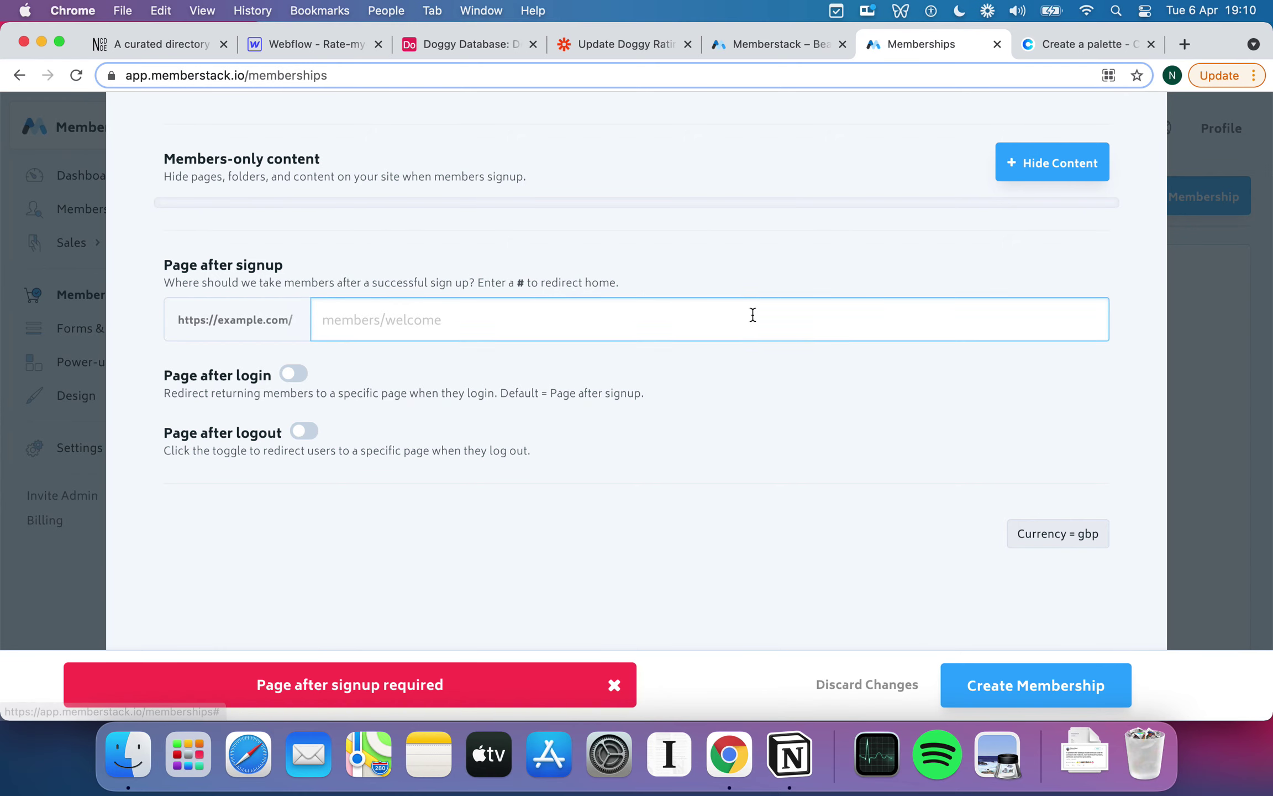
scroll(644, 295, up, 2)
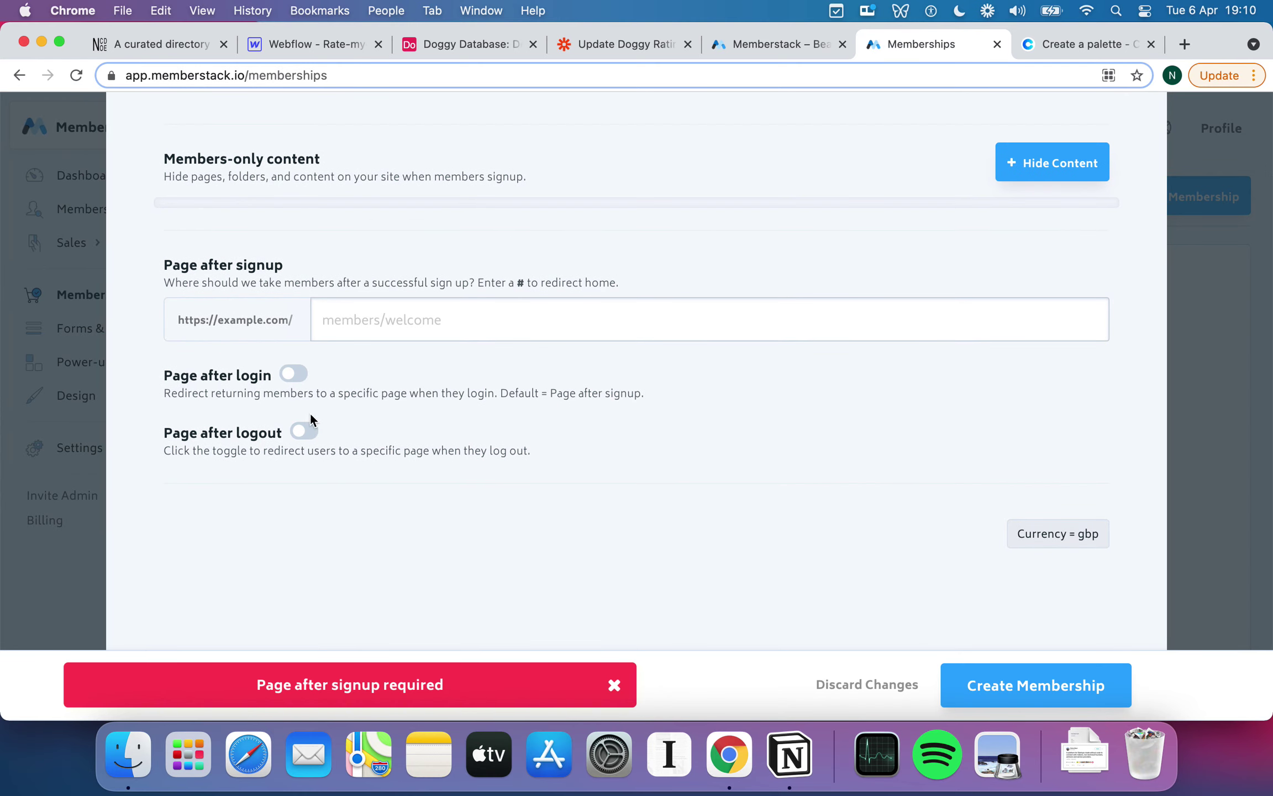
click(382, 323)
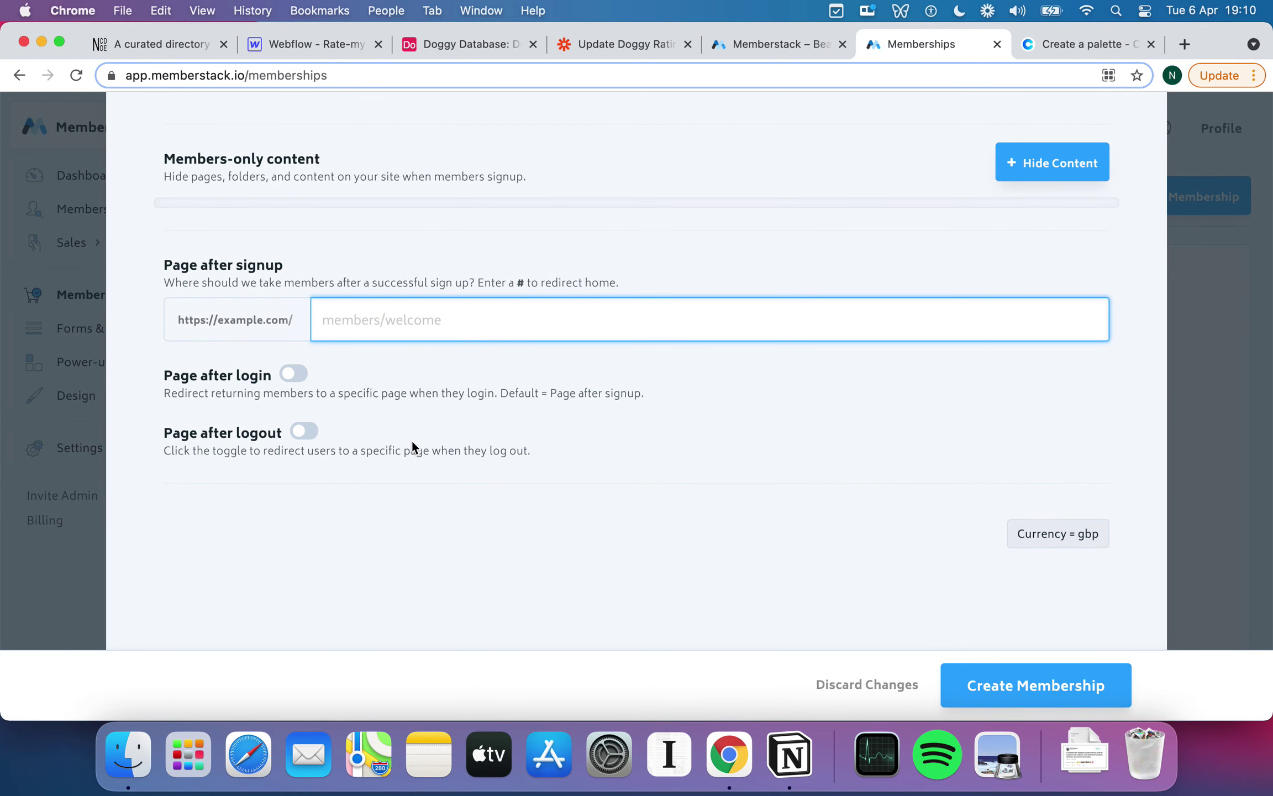
Step: Read the Add Dog page's slug, add-dog, in Webflow page settings, then return to Memberstack
click(321, 44)
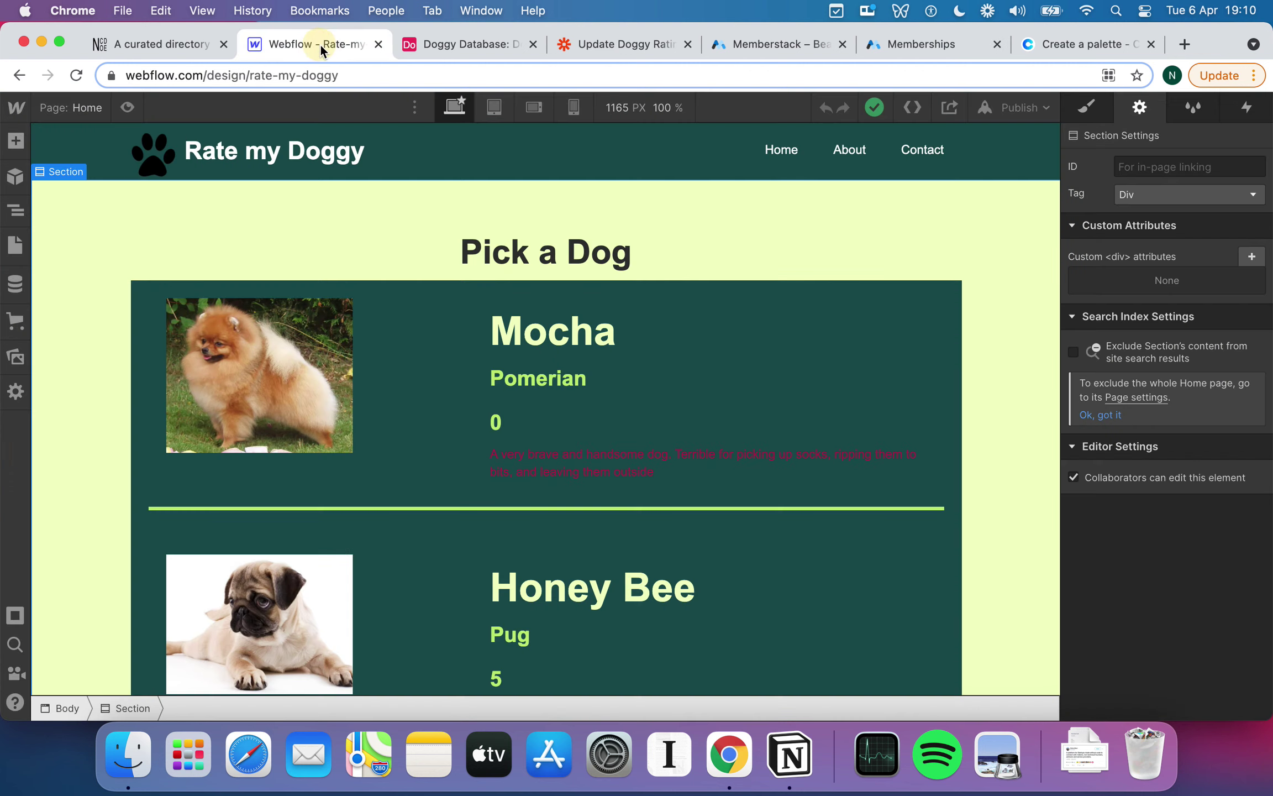
click(21, 248)
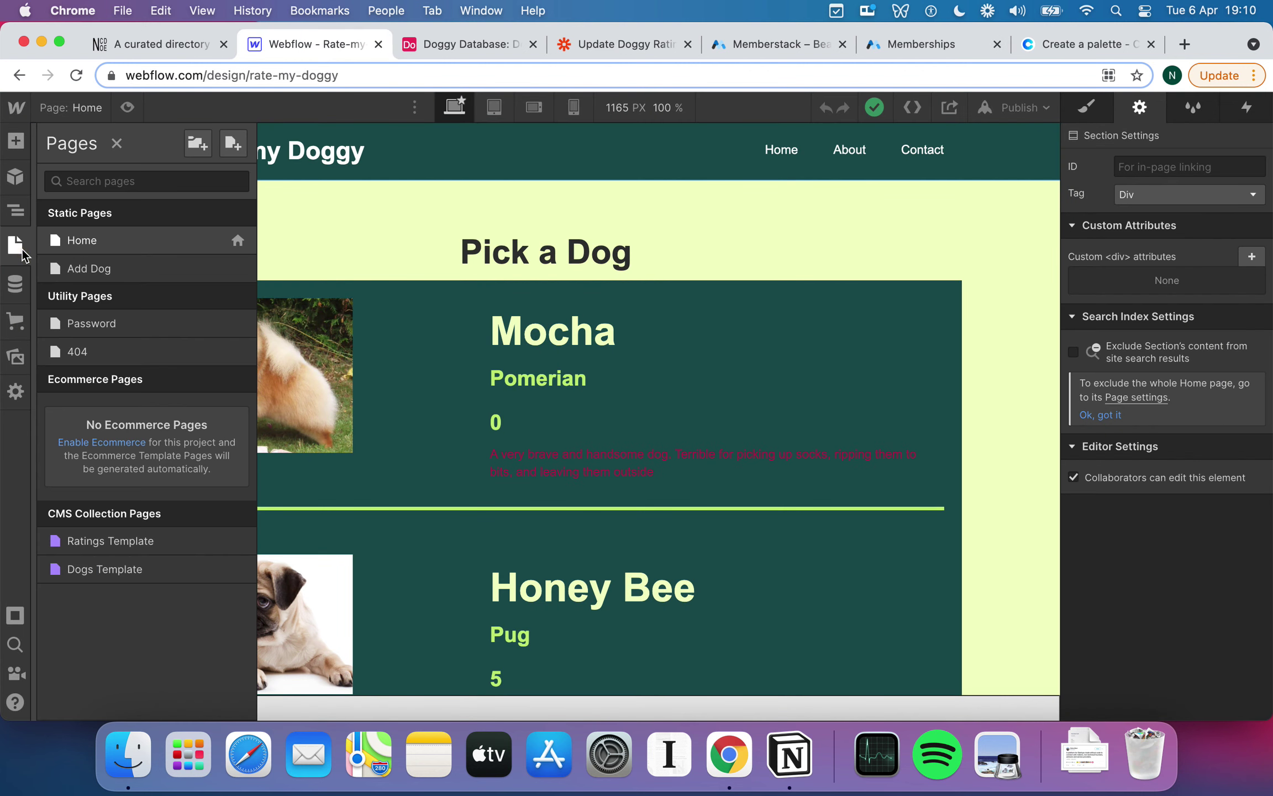
click(235, 268)
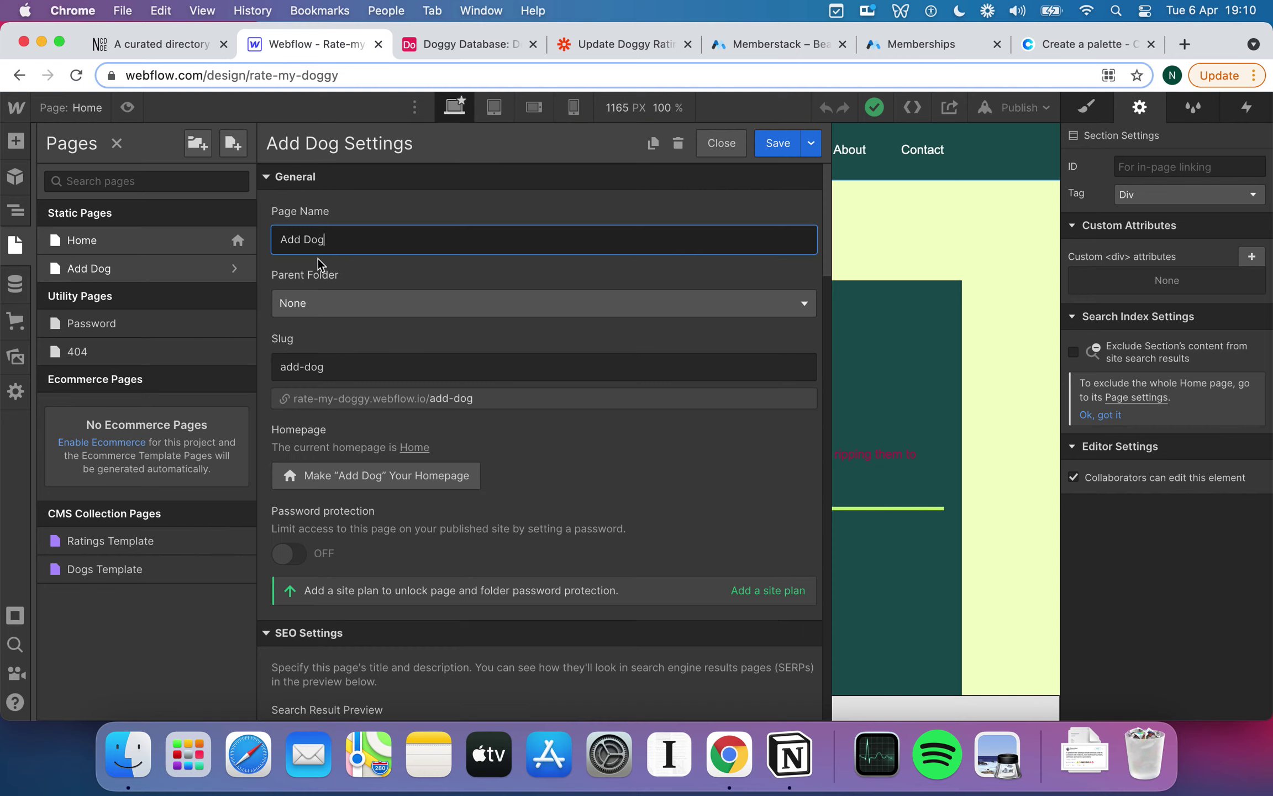
click(956, 303)
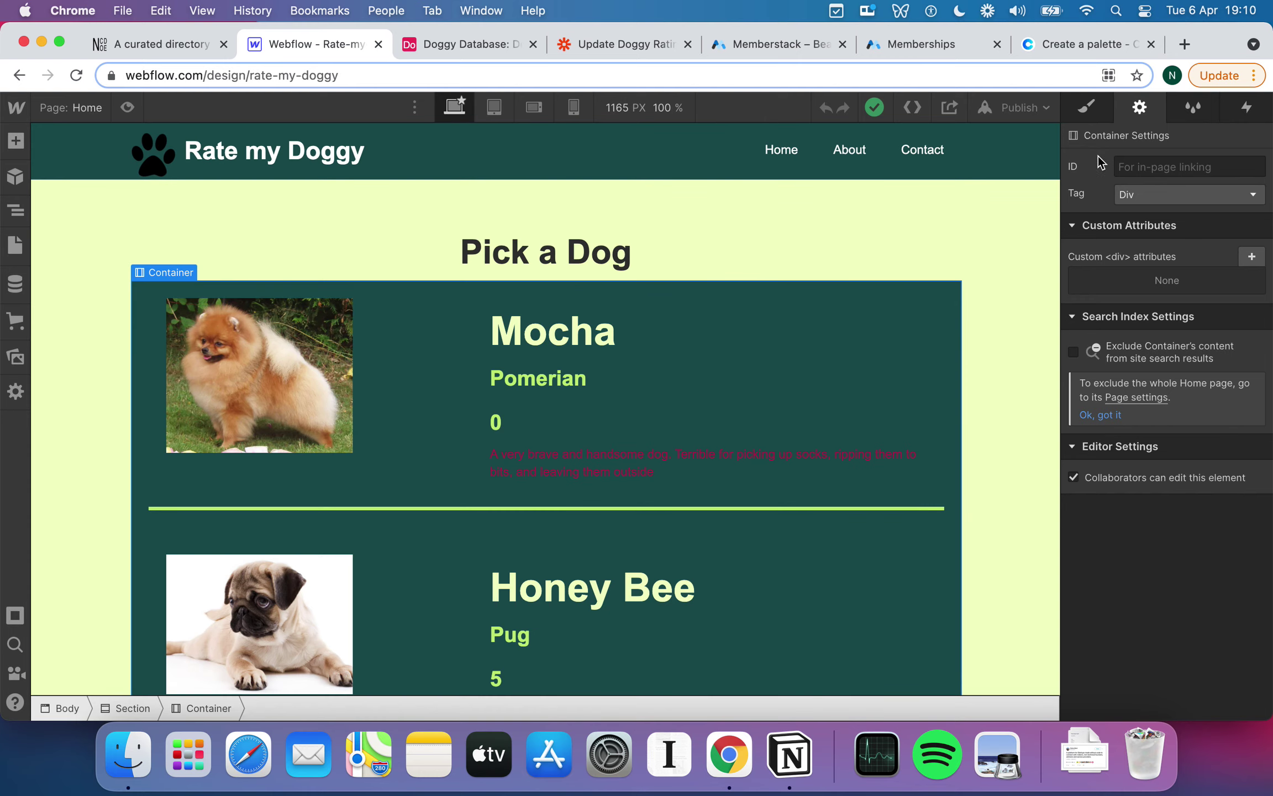
click(964, 42)
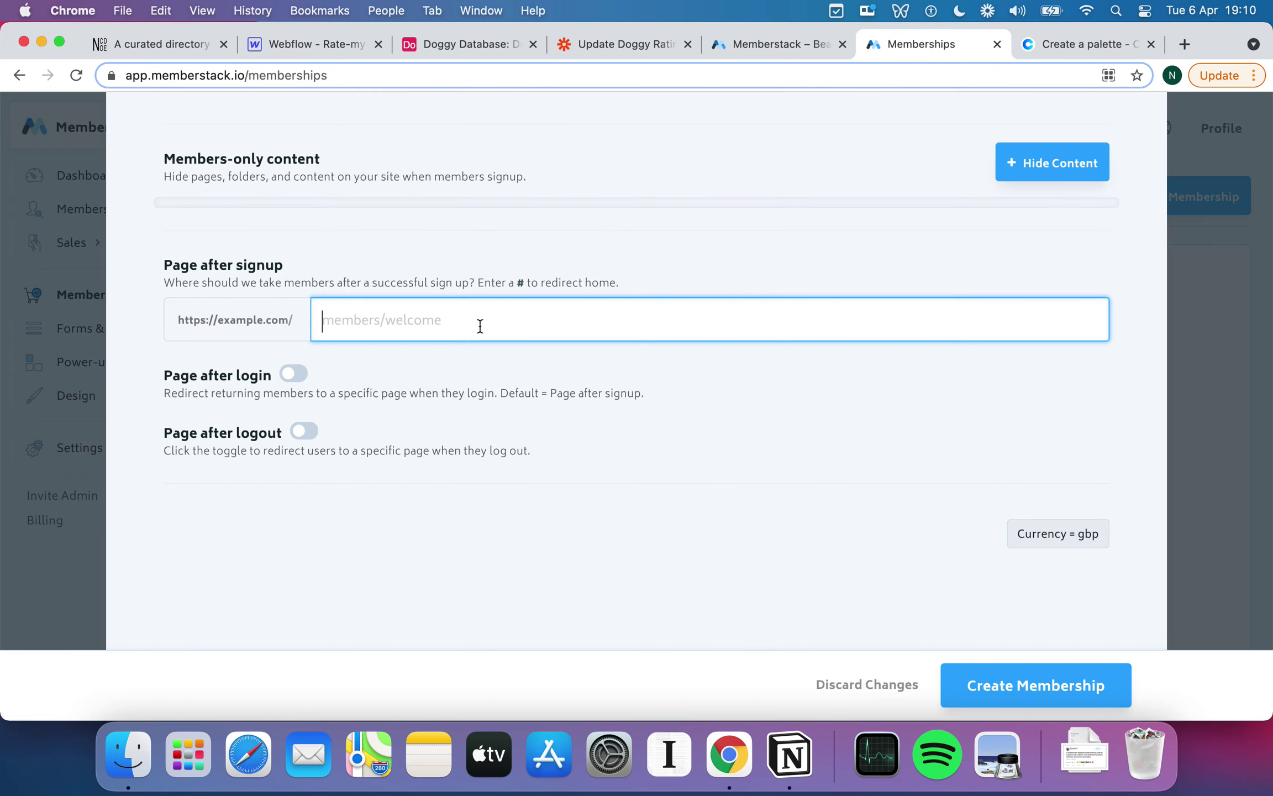
Step: Set Page after signup to add-dog, create the Basic Member plan, and open Install header code
text(add-dog)
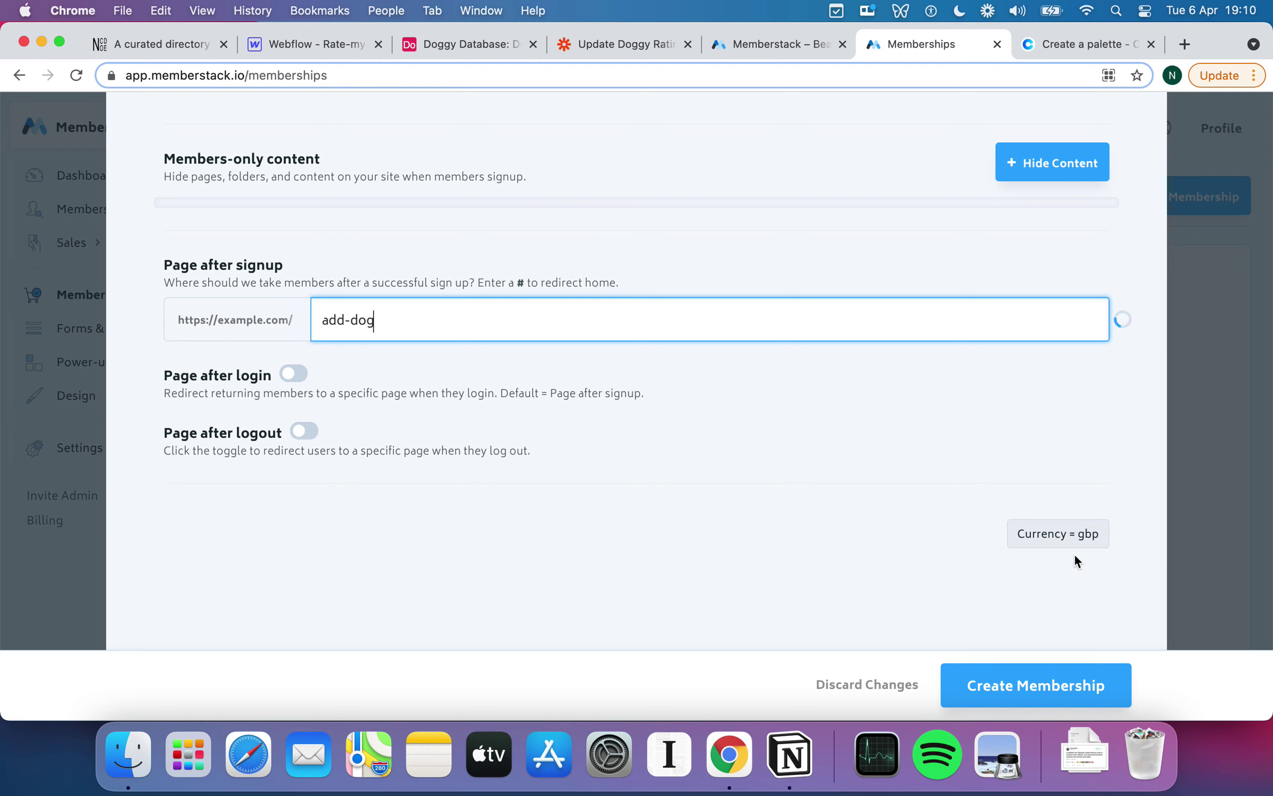
click(1047, 687)
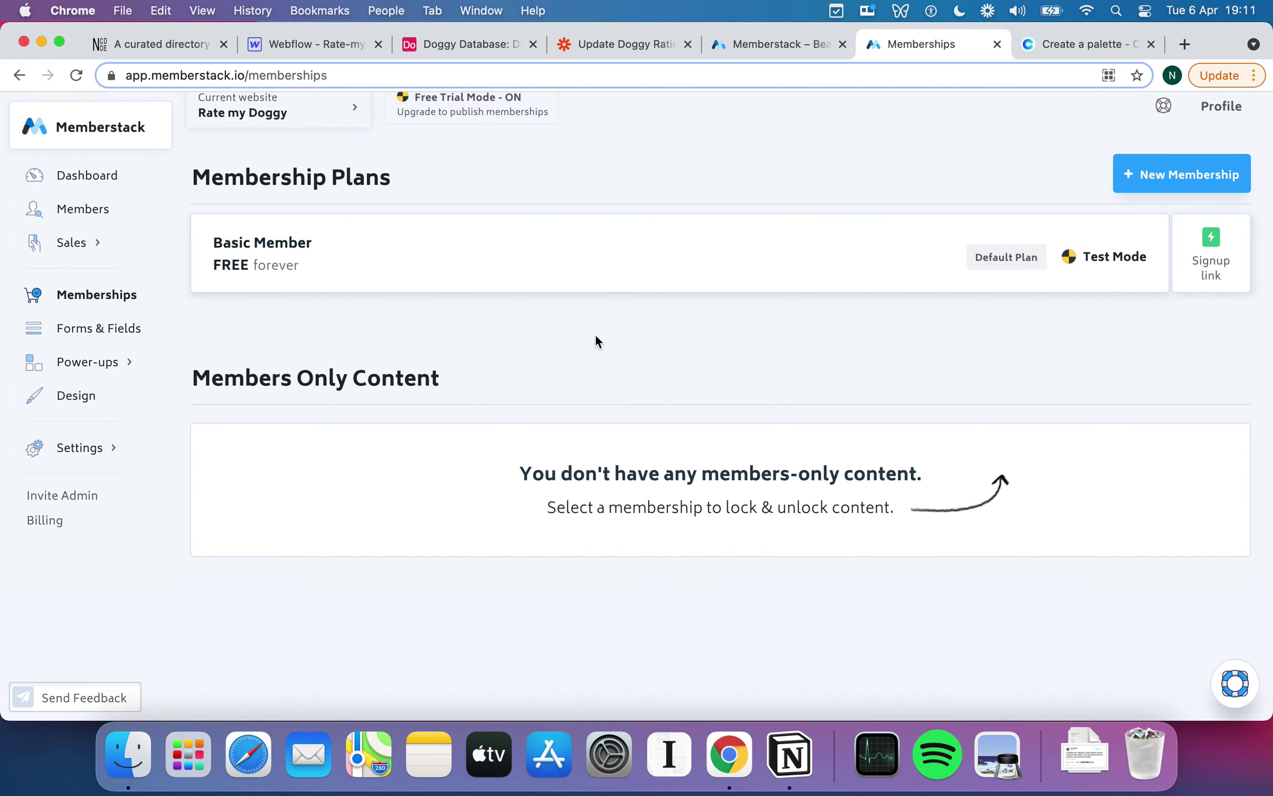
click(113, 176)
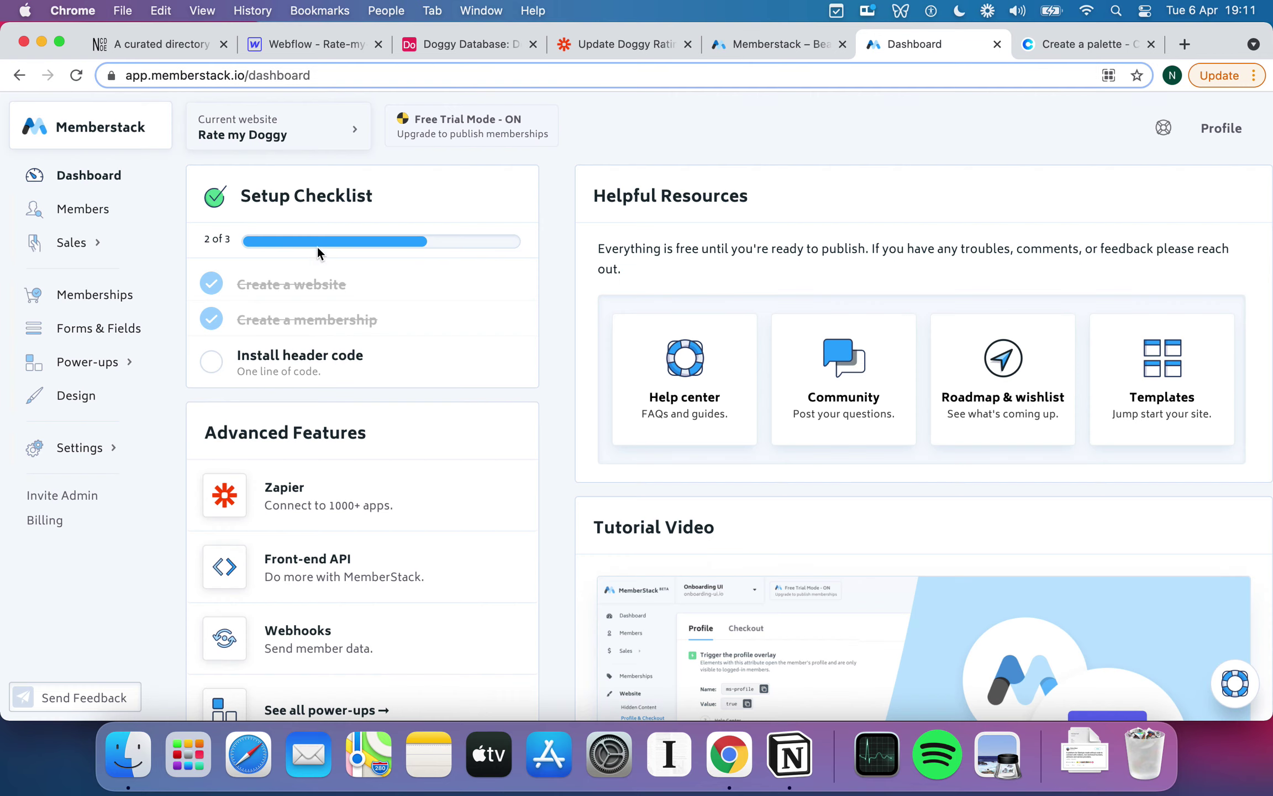
scroll(331, 315, down, 2)
click(278, 316)
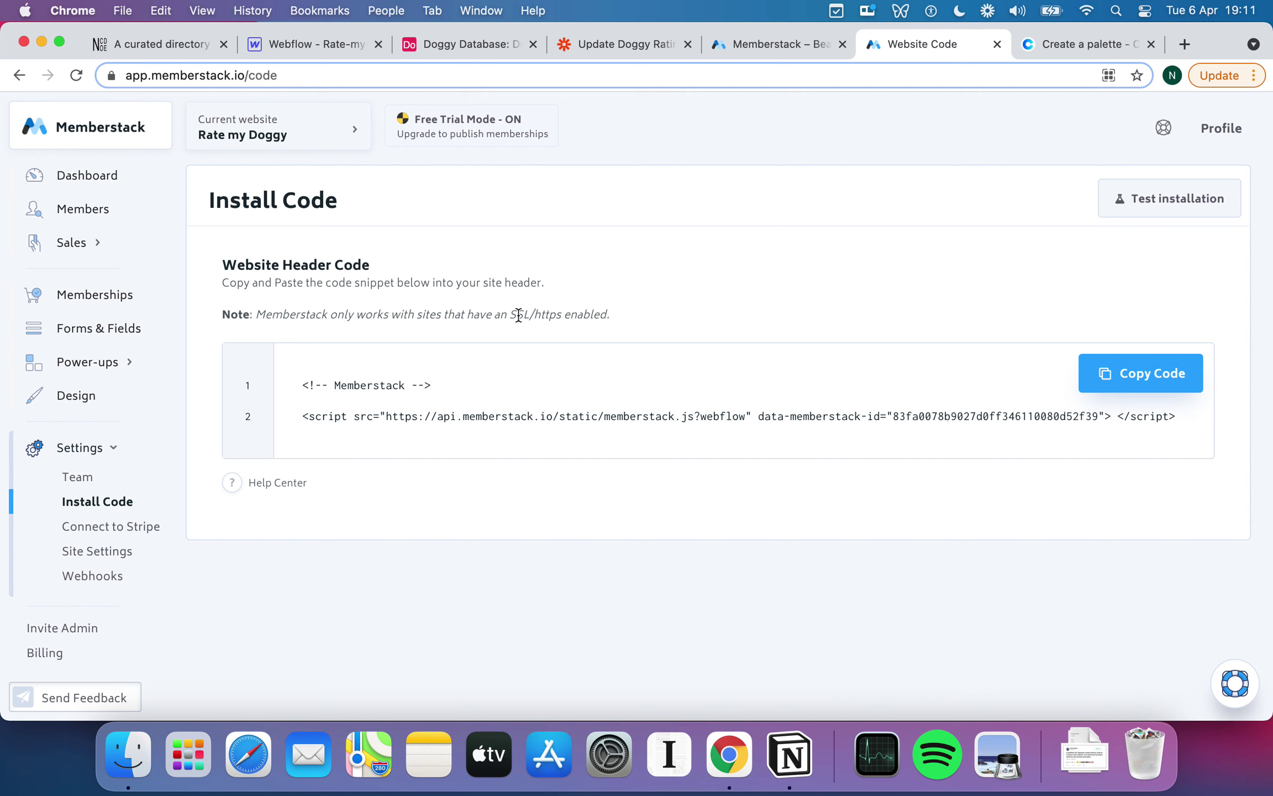
Step: Copy the Memberstack website header code snippet to the clipboard and go to the Webflow designer
click(1161, 384)
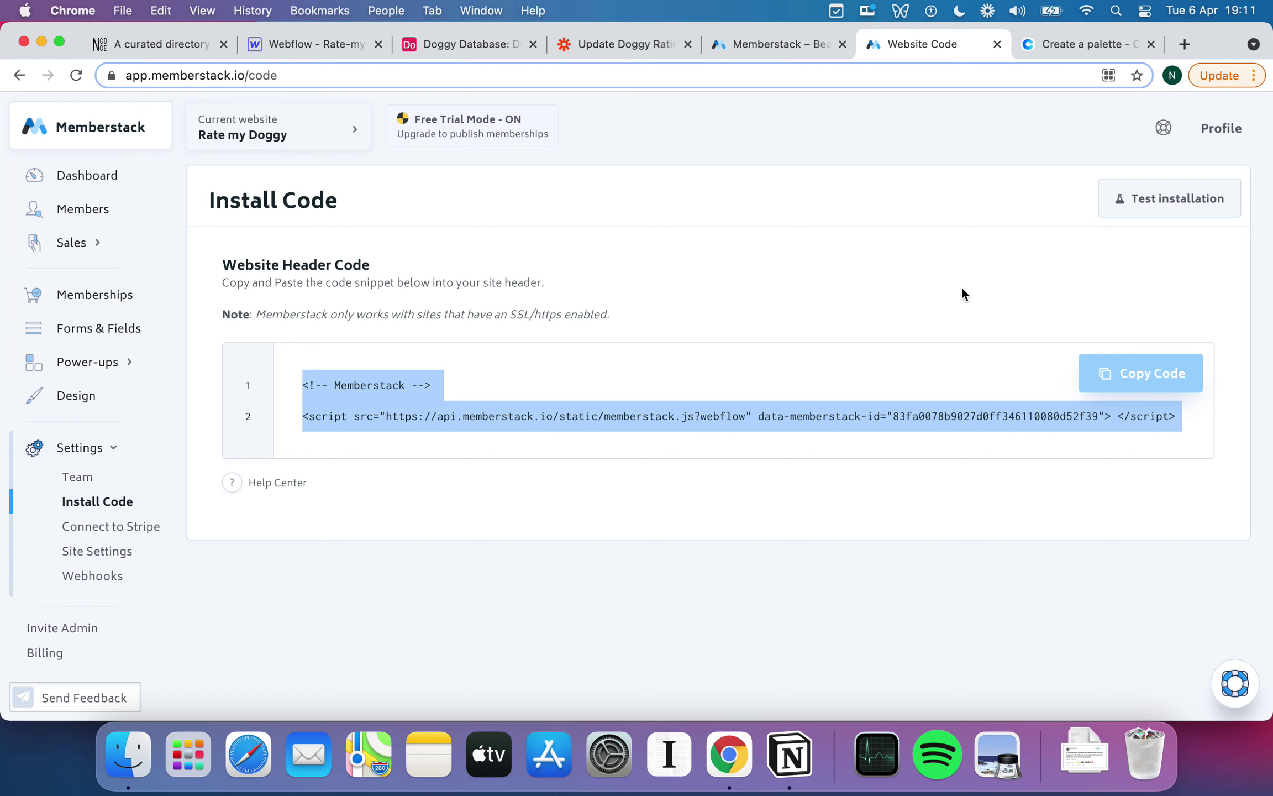
key(cmd+c)
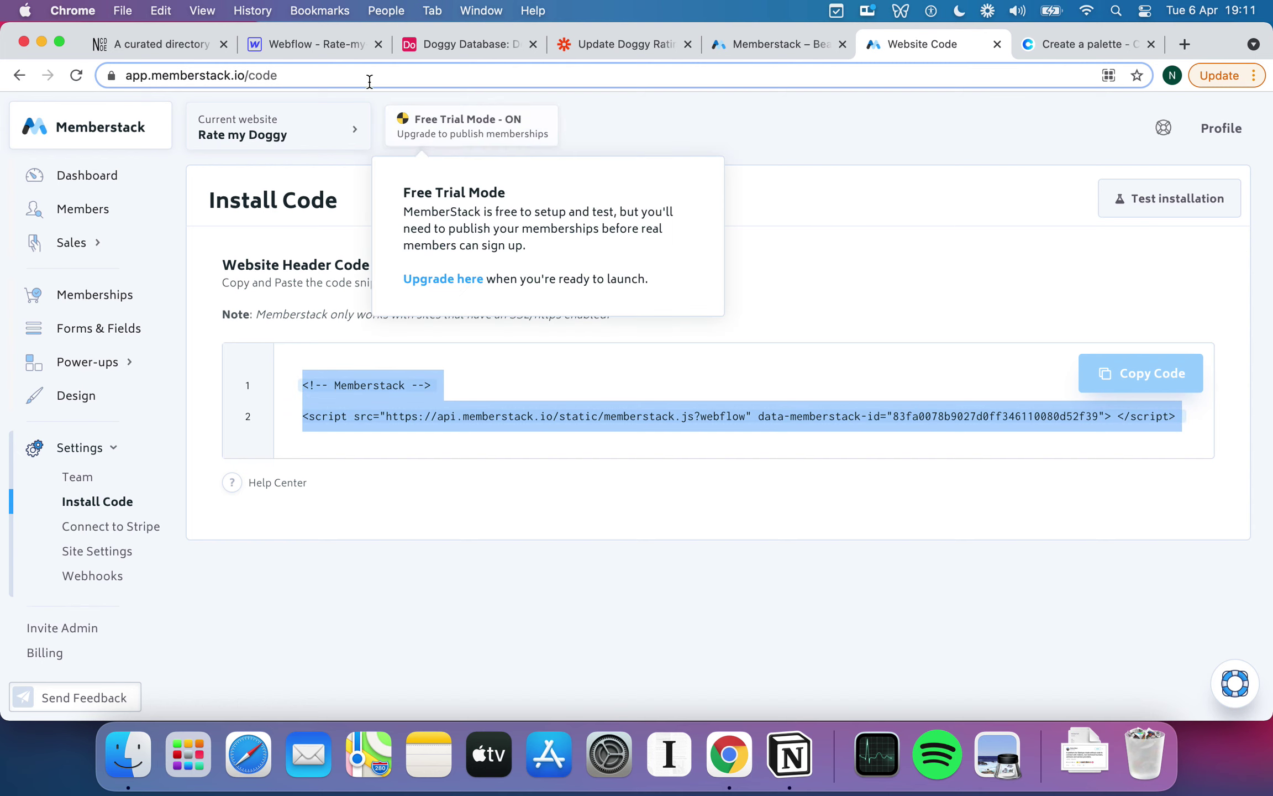
click(310, 48)
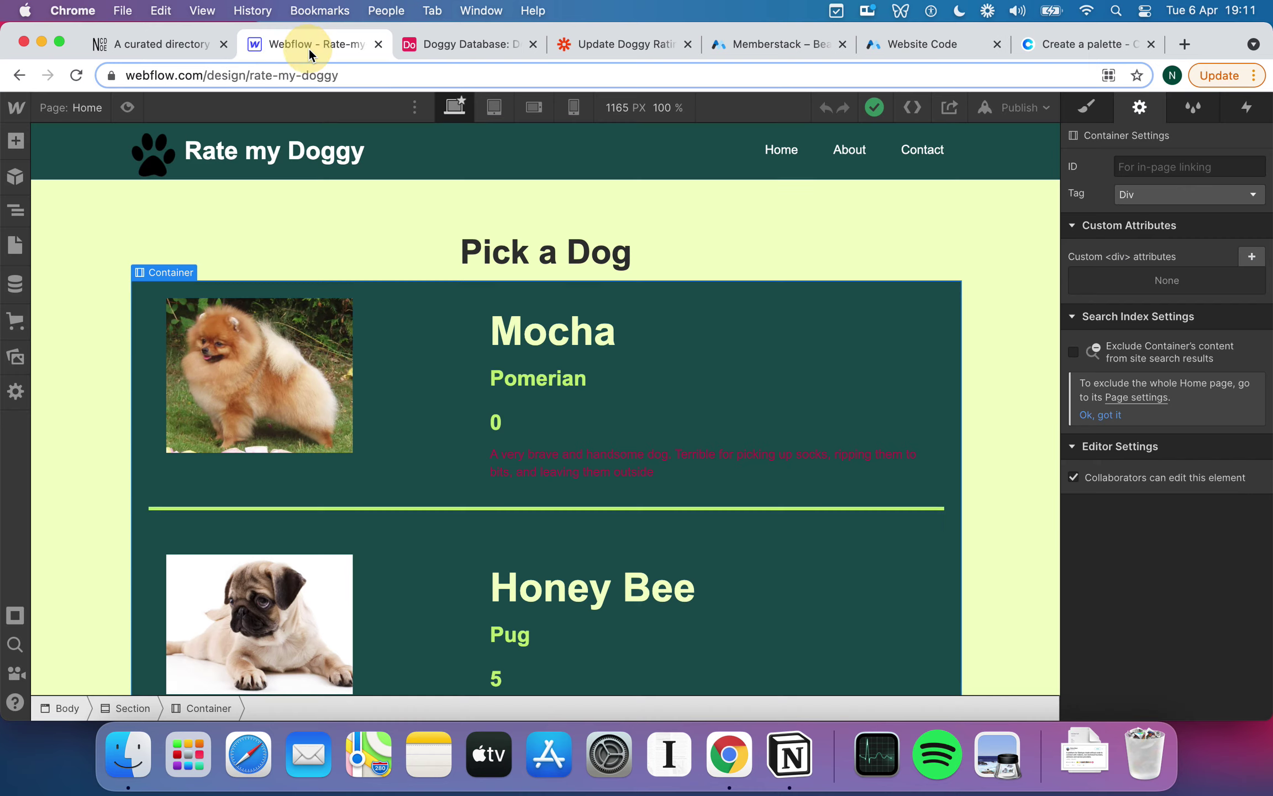
Step: Paste the Memberstack script into Webflow's Custom Code Head Code, save it, and return to Memberstack's Install Code page
click(15, 116)
click(70, 158)
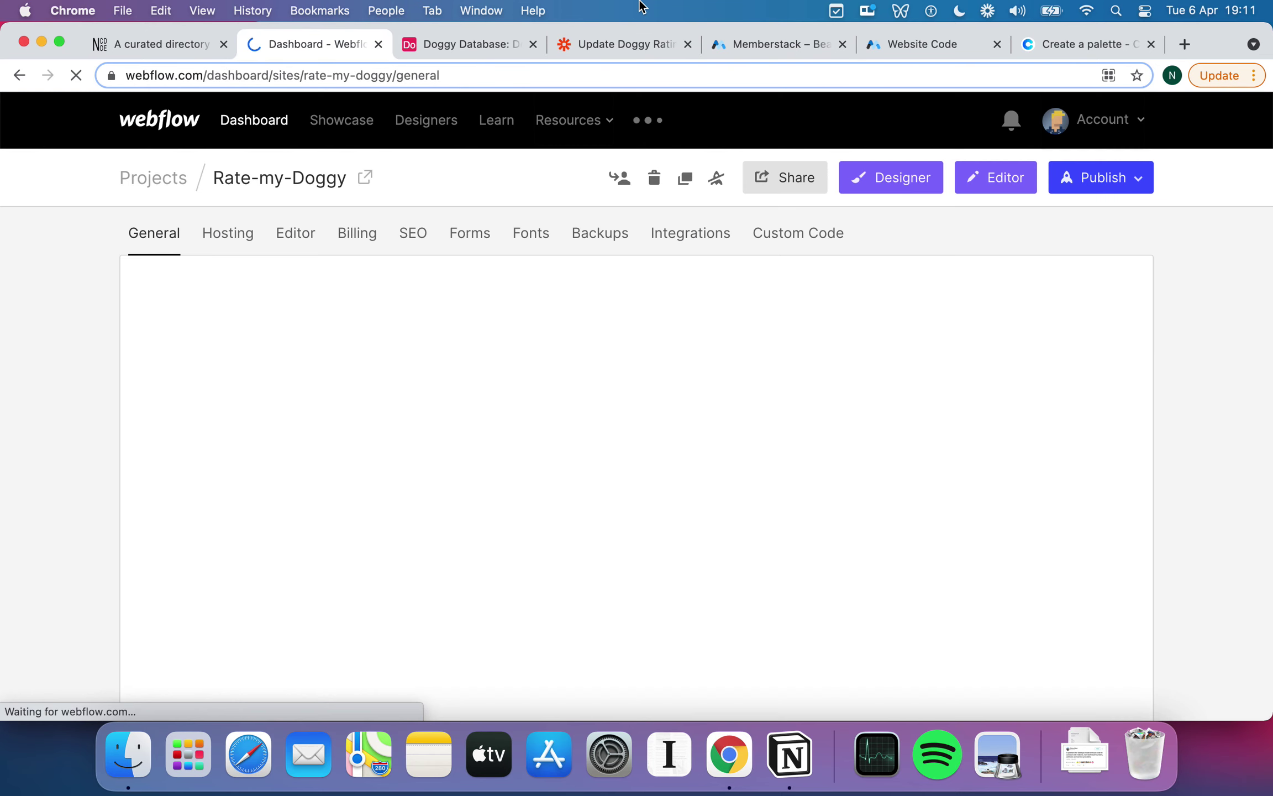
click(793, 238)
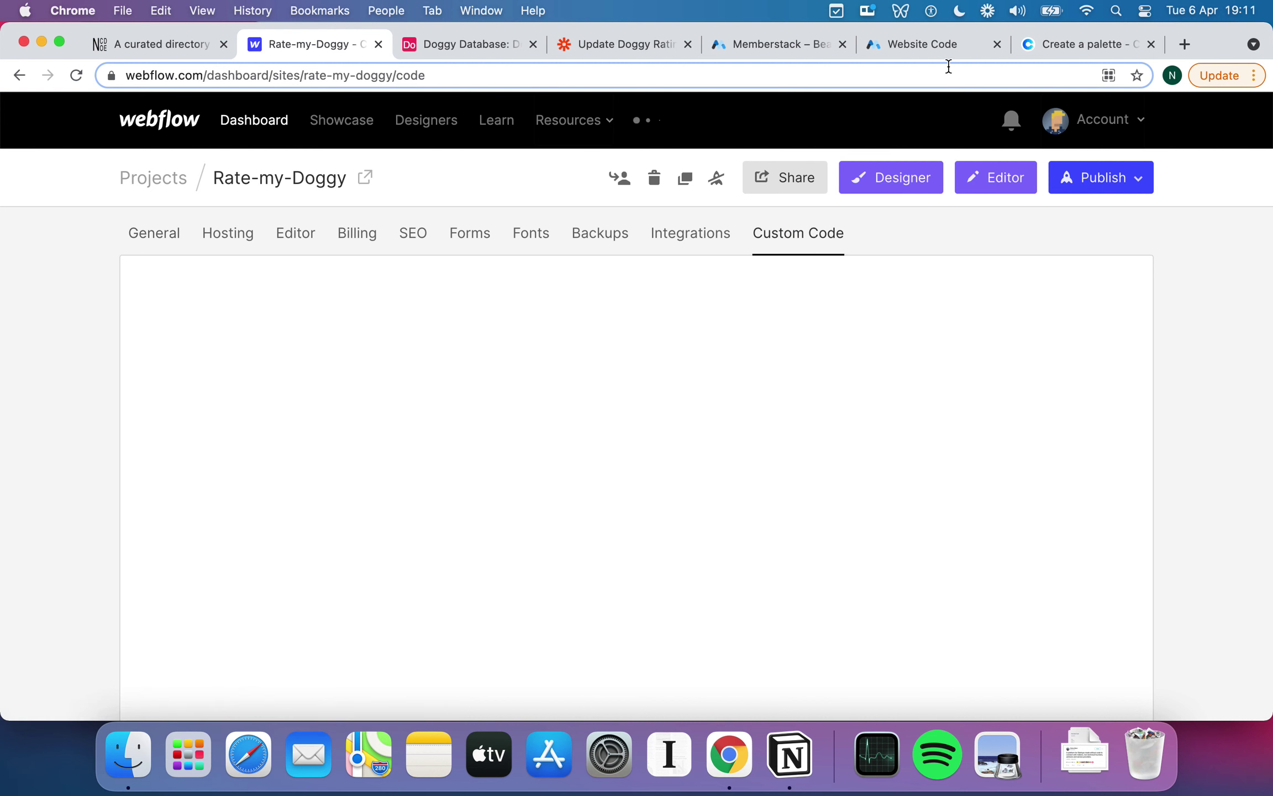
scroll(746, 287, down, 3)
click(549, 449)
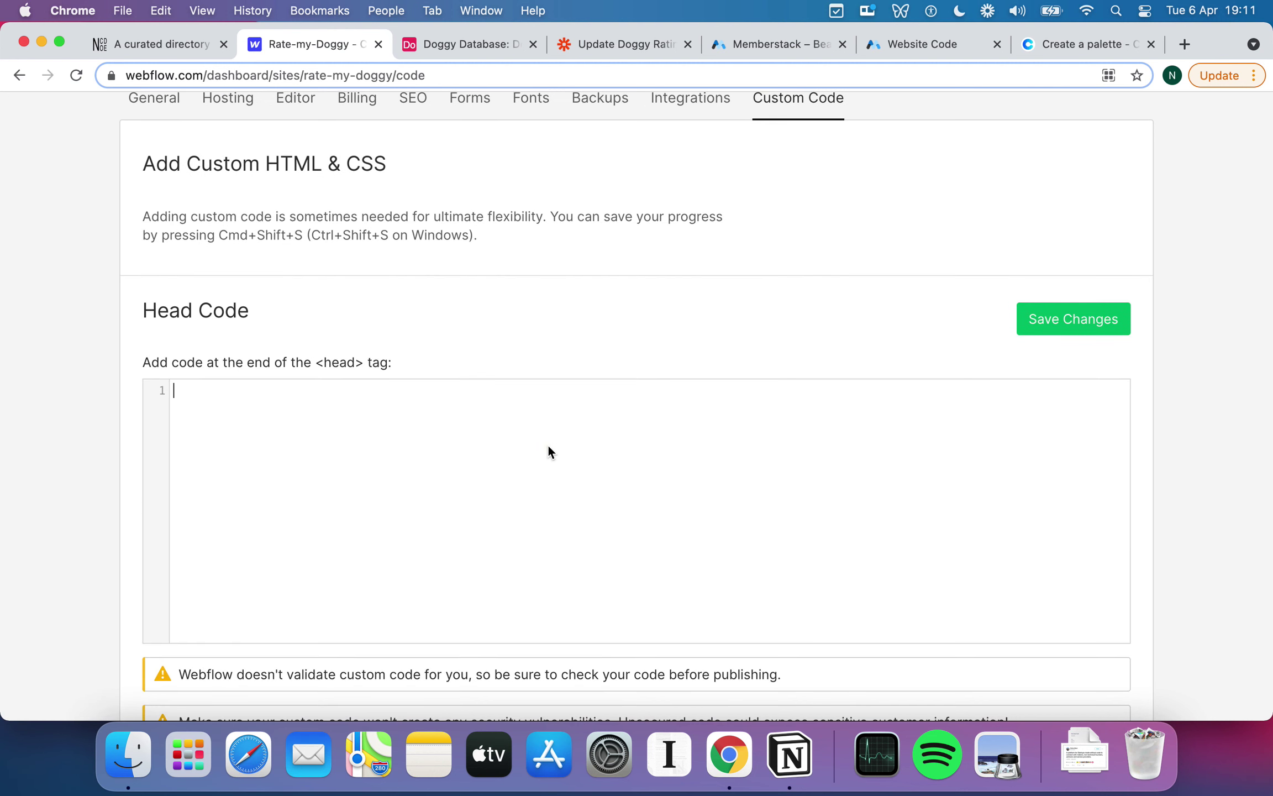
key(super+v)
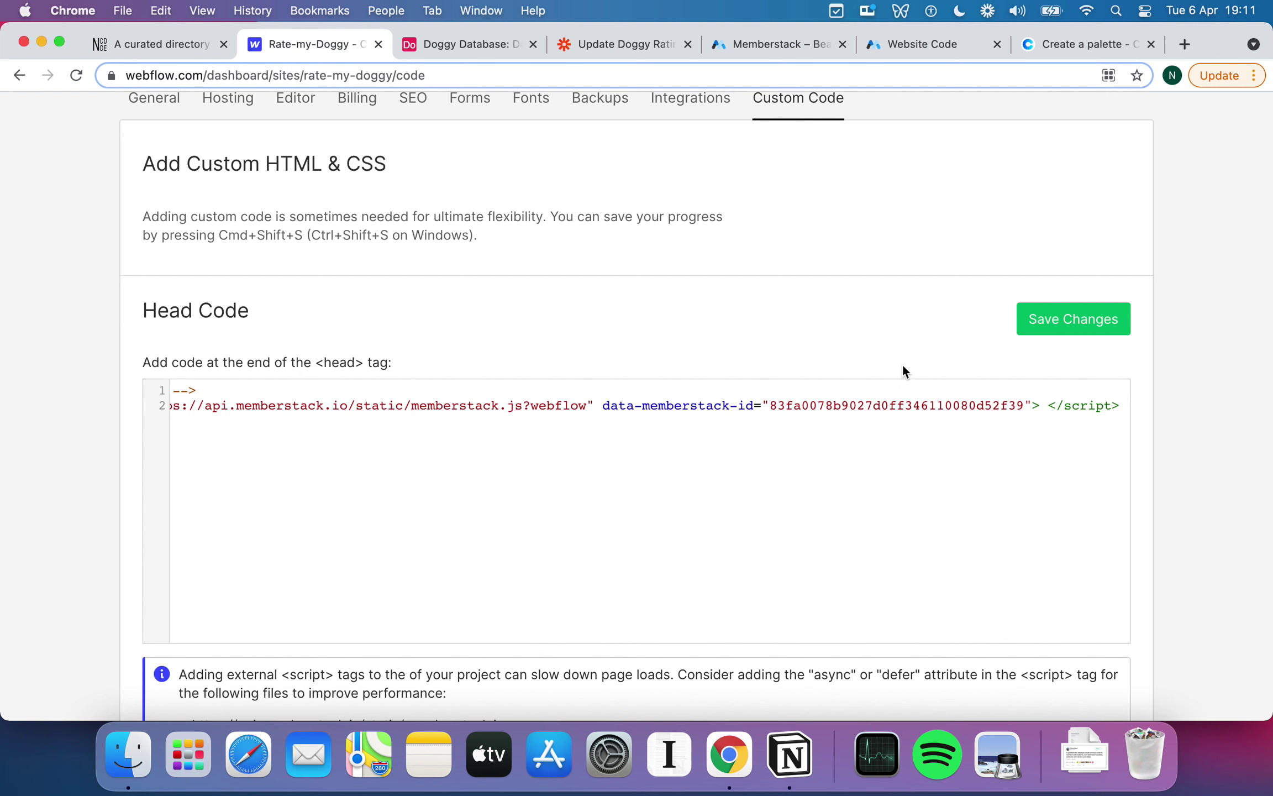
click(1085, 331)
click(941, 46)
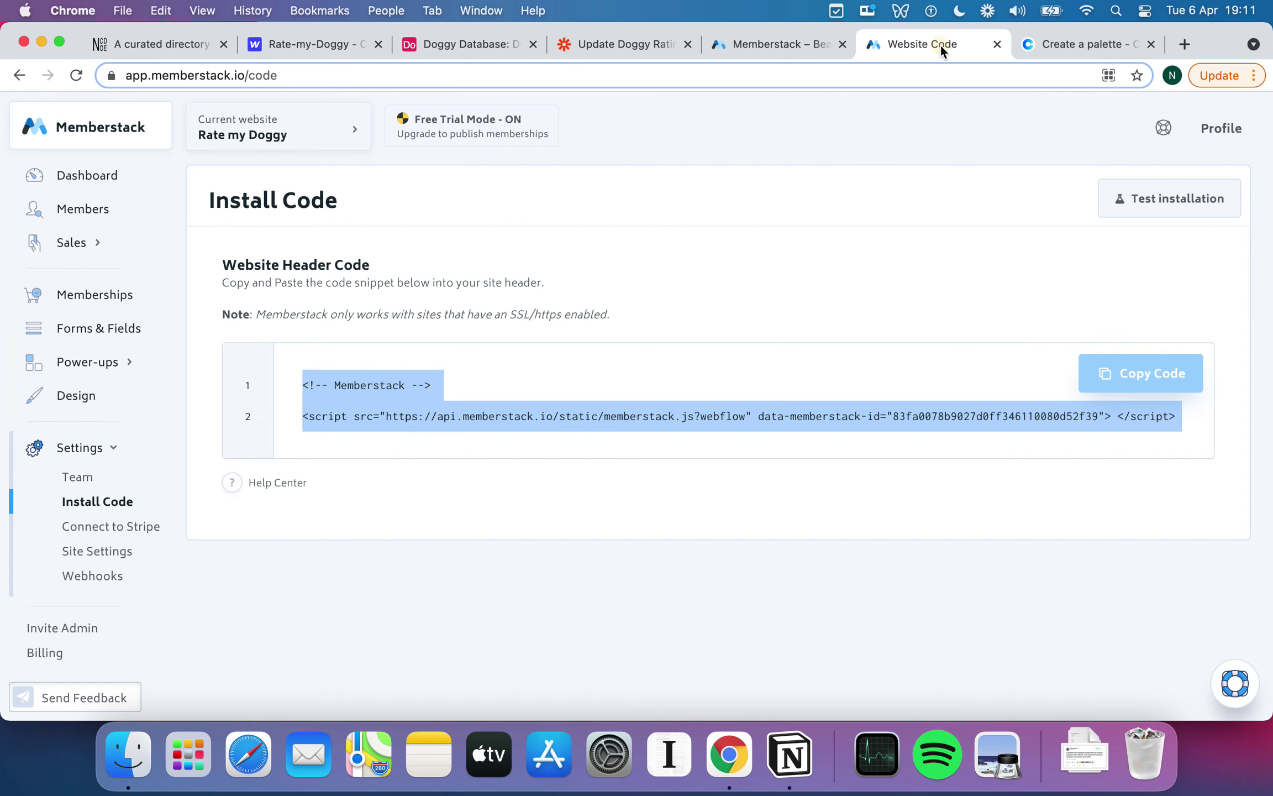
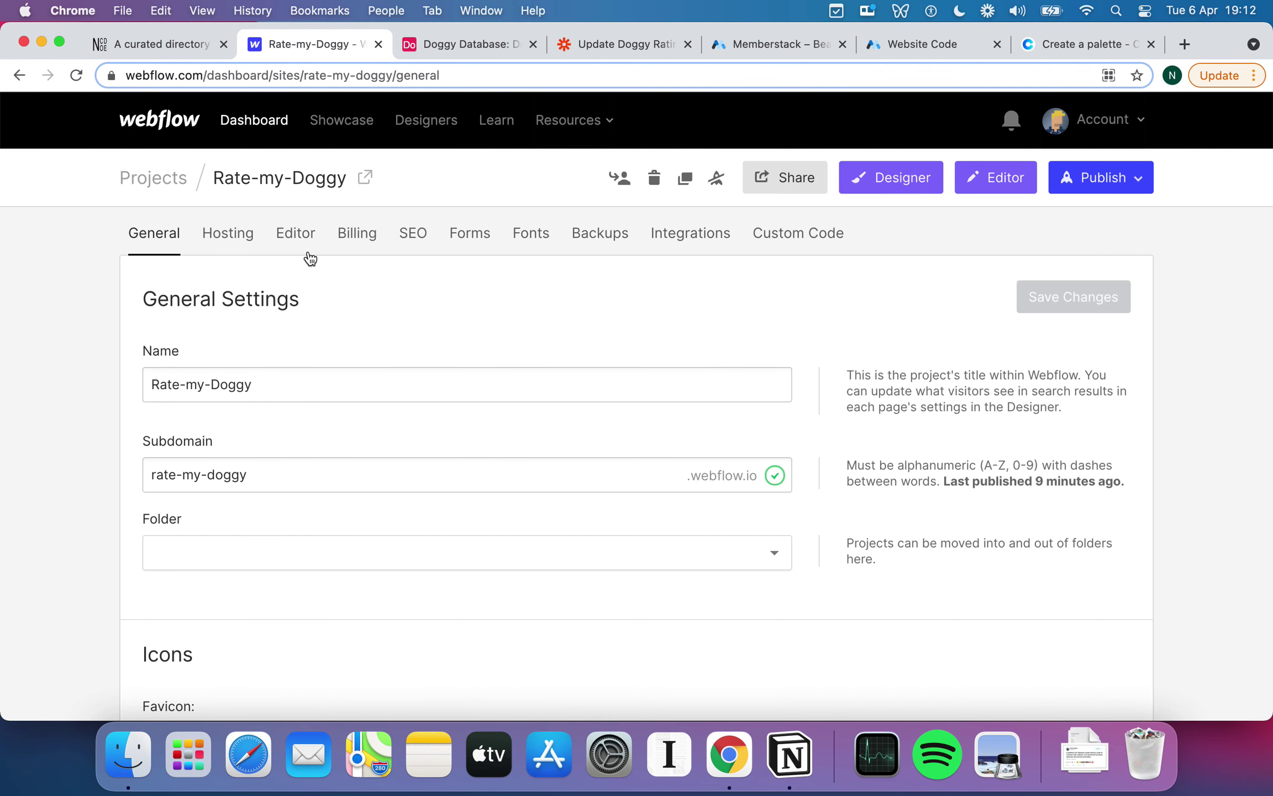
Step: Scroll through the Rate-my-Doggy General settings: name, subdomain, folder and icon options
scroll(310, 258, down, 7)
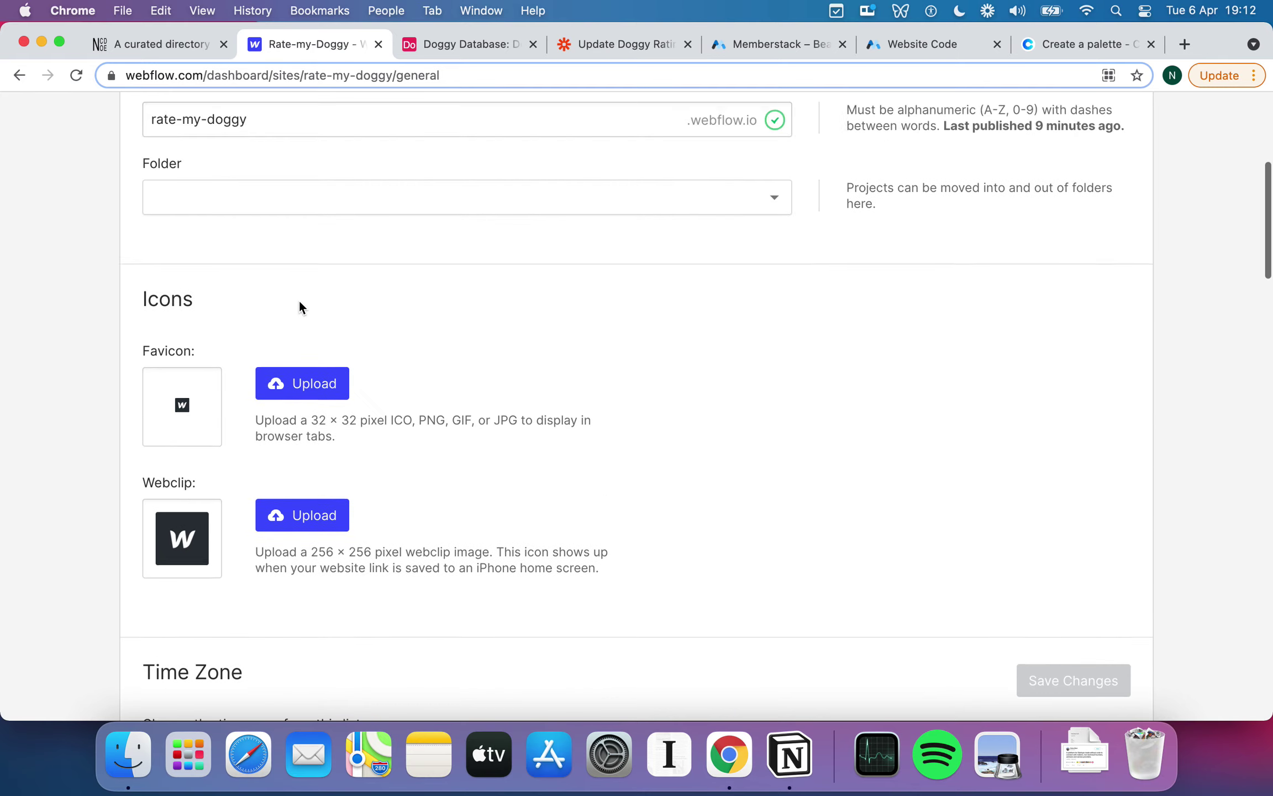
Step: Save the Memberstack snippet in the site's Custom Code head code
scroll(300, 307, up, 7)
click(791, 235)
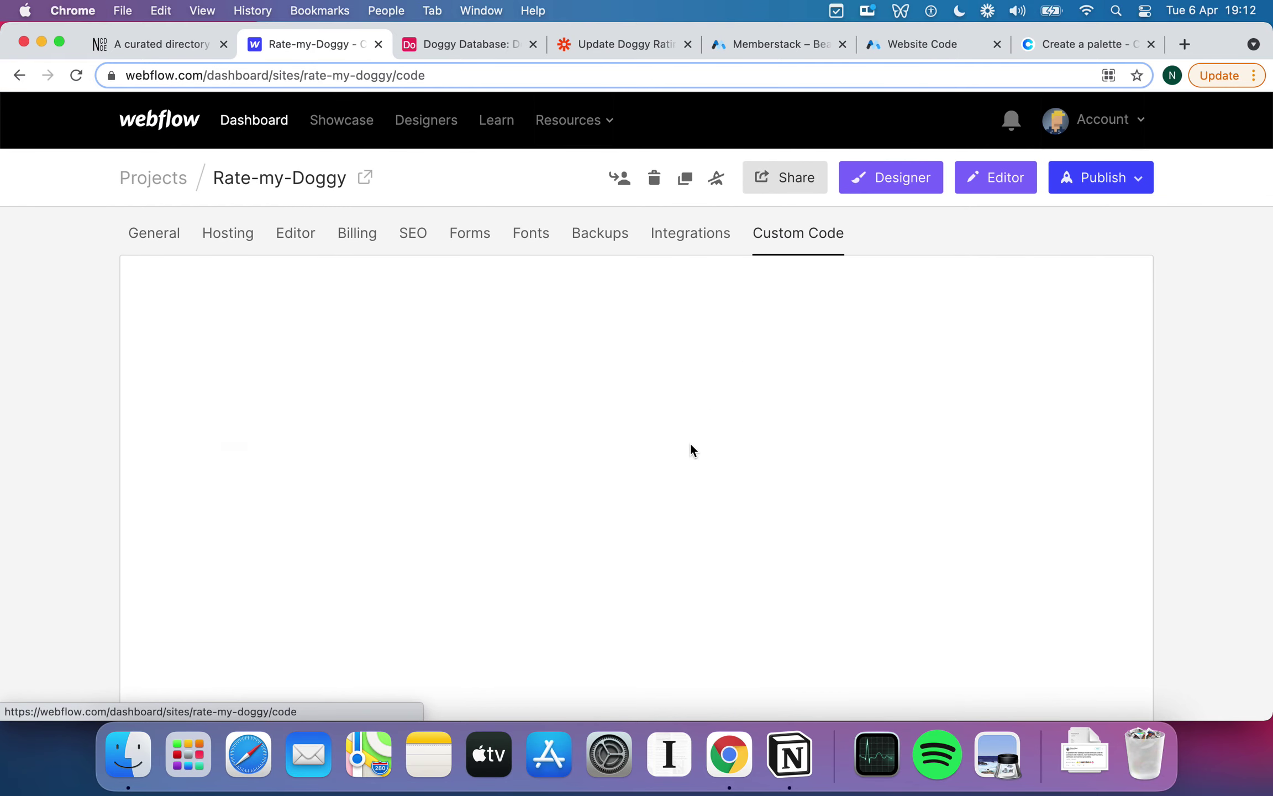
scroll(684, 450, down, 1)
click(435, 496)
click(1082, 374)
scroll(883, 467, down, 8)
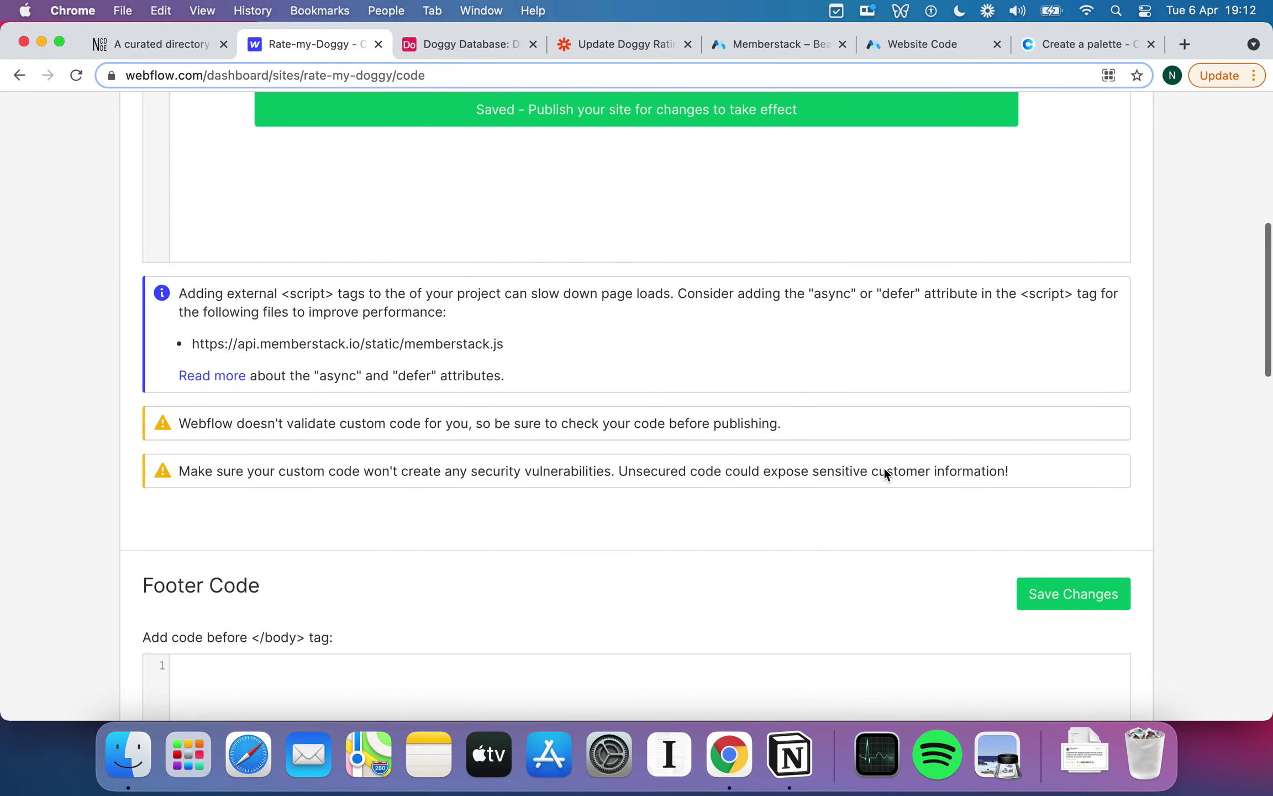
scroll(921, 411, up, 1)
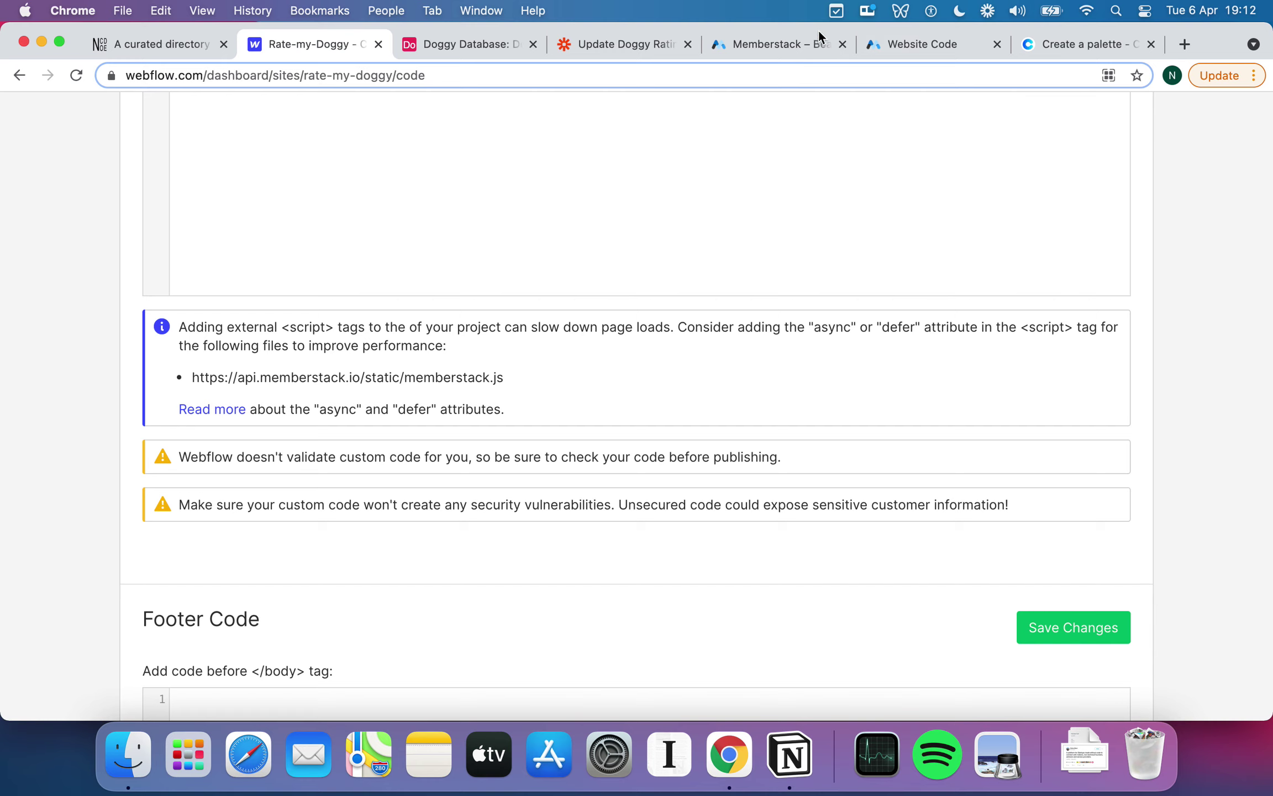
Step: Republish the site to rate-my-doggy.webflow.io with the new head code
click(918, 40)
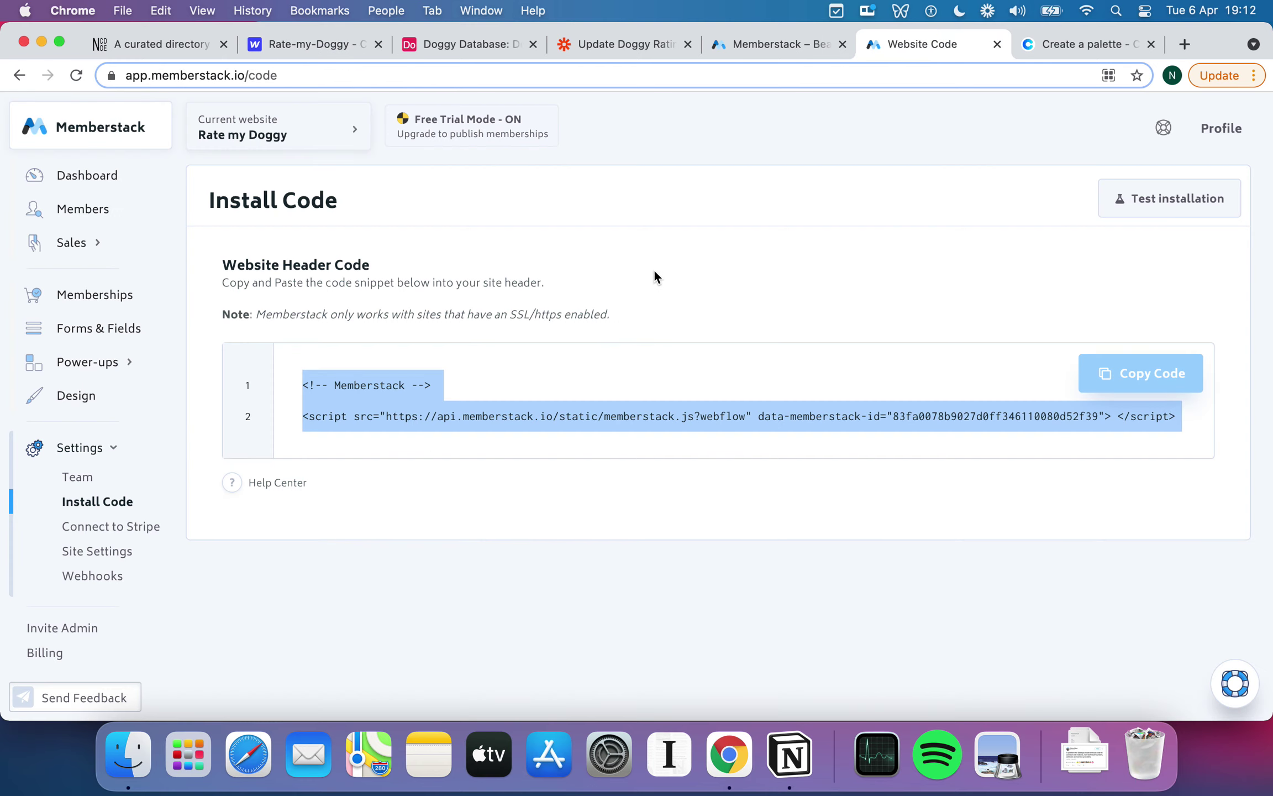
click(326, 43)
scroll(1178, 279, down, 15)
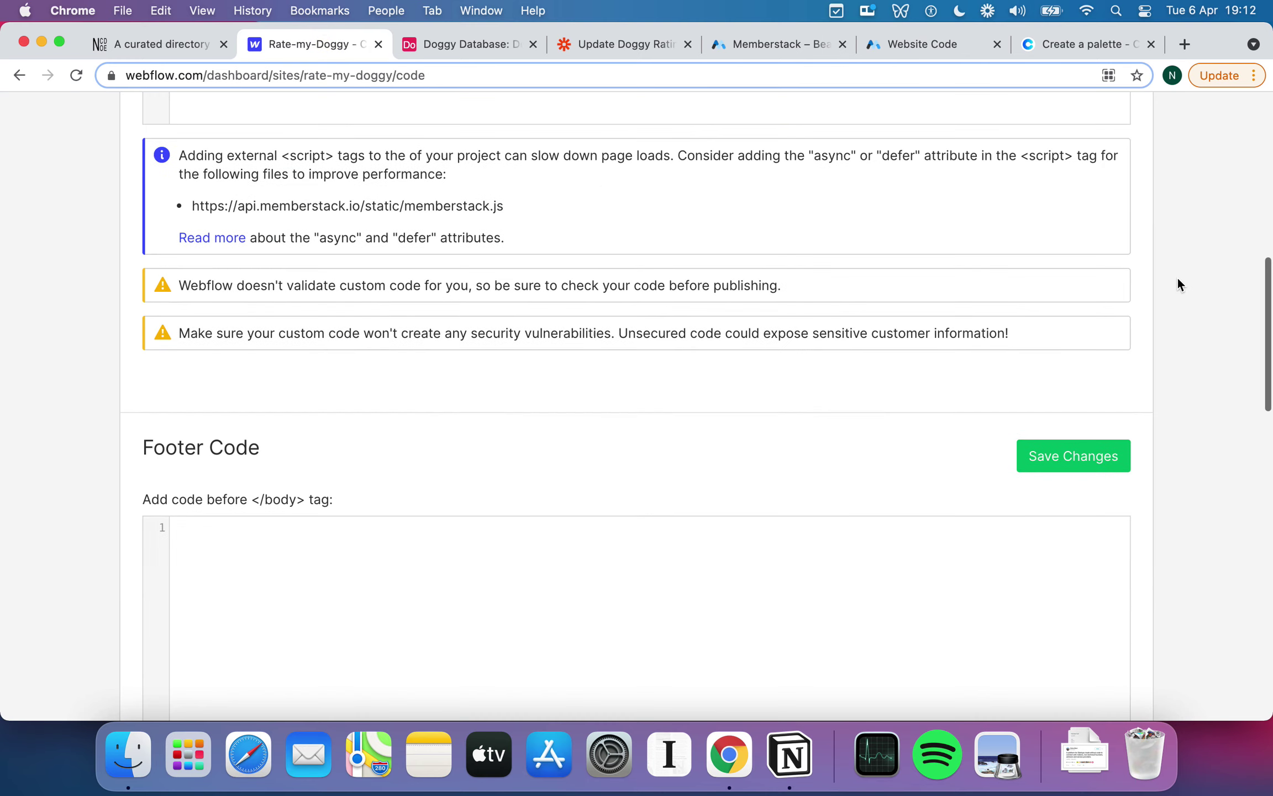
scroll(1177, 277, up, 15)
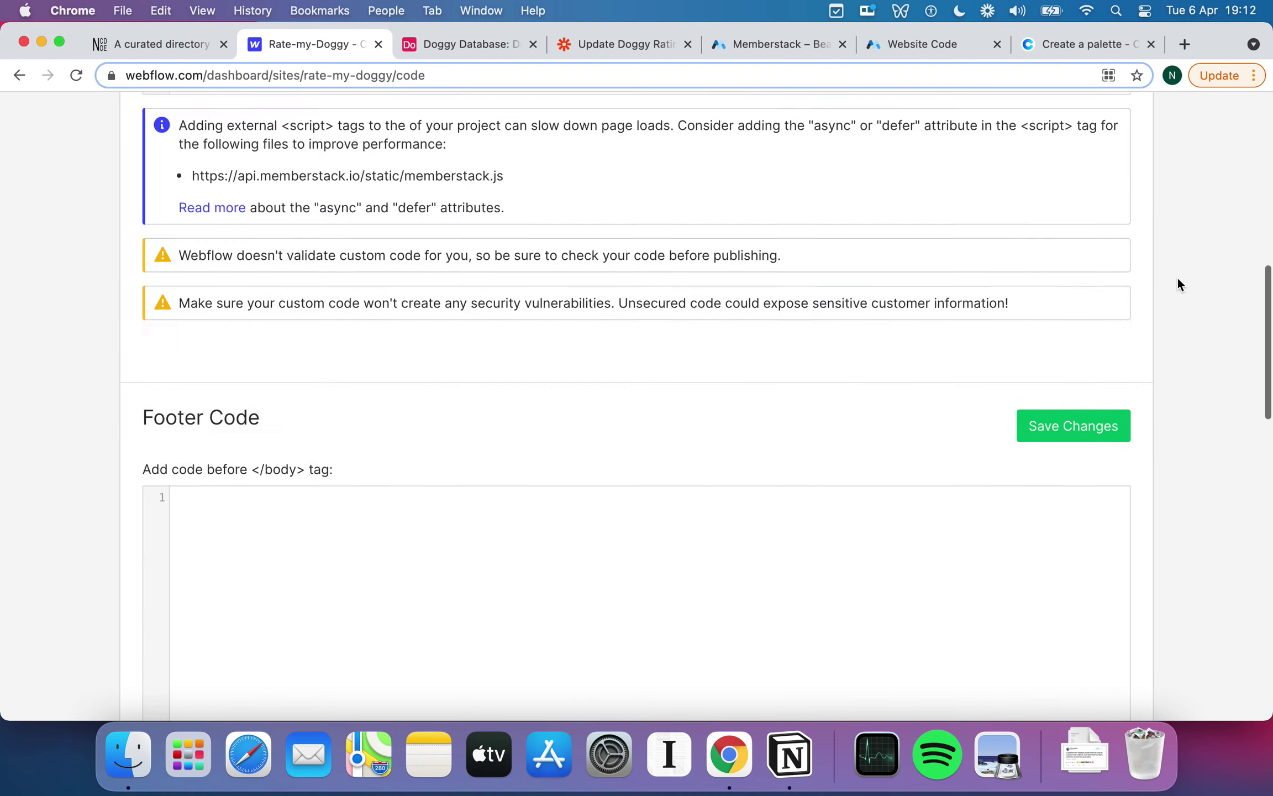
click(1099, 180)
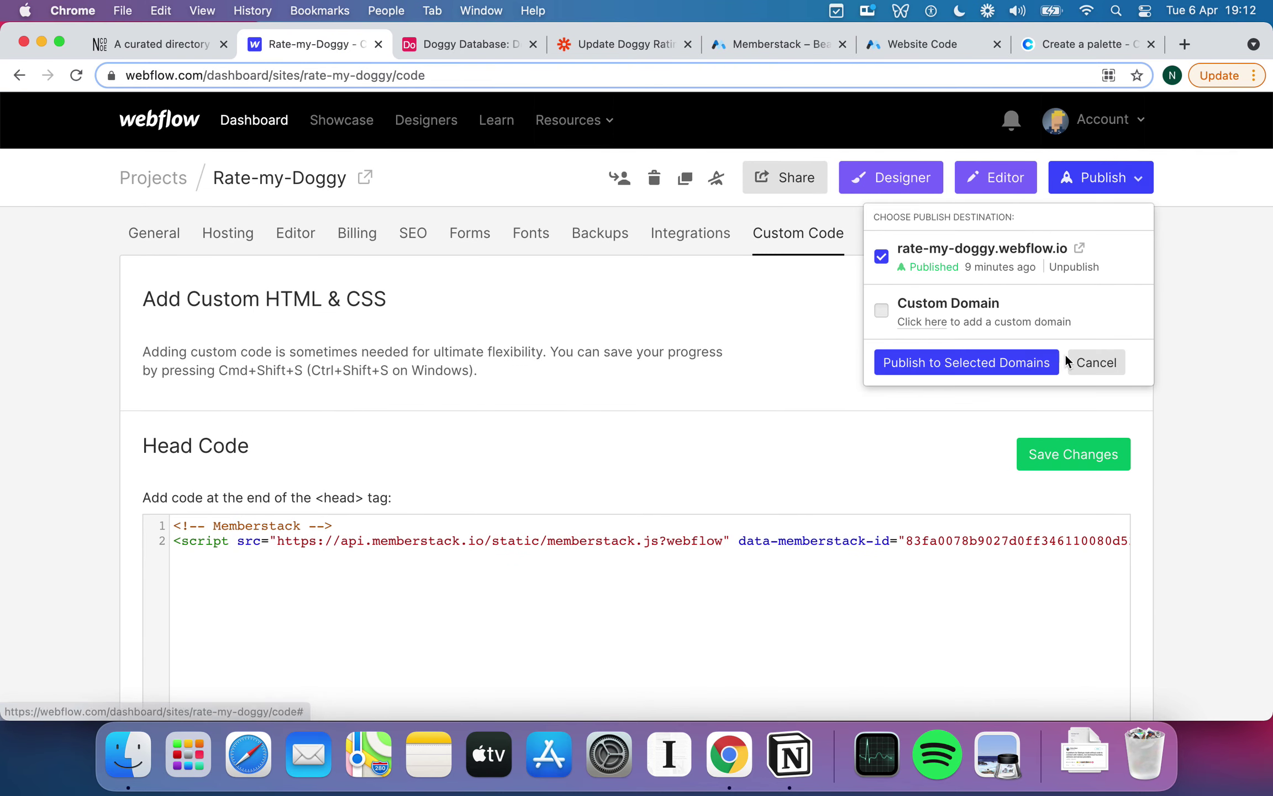
click(1027, 366)
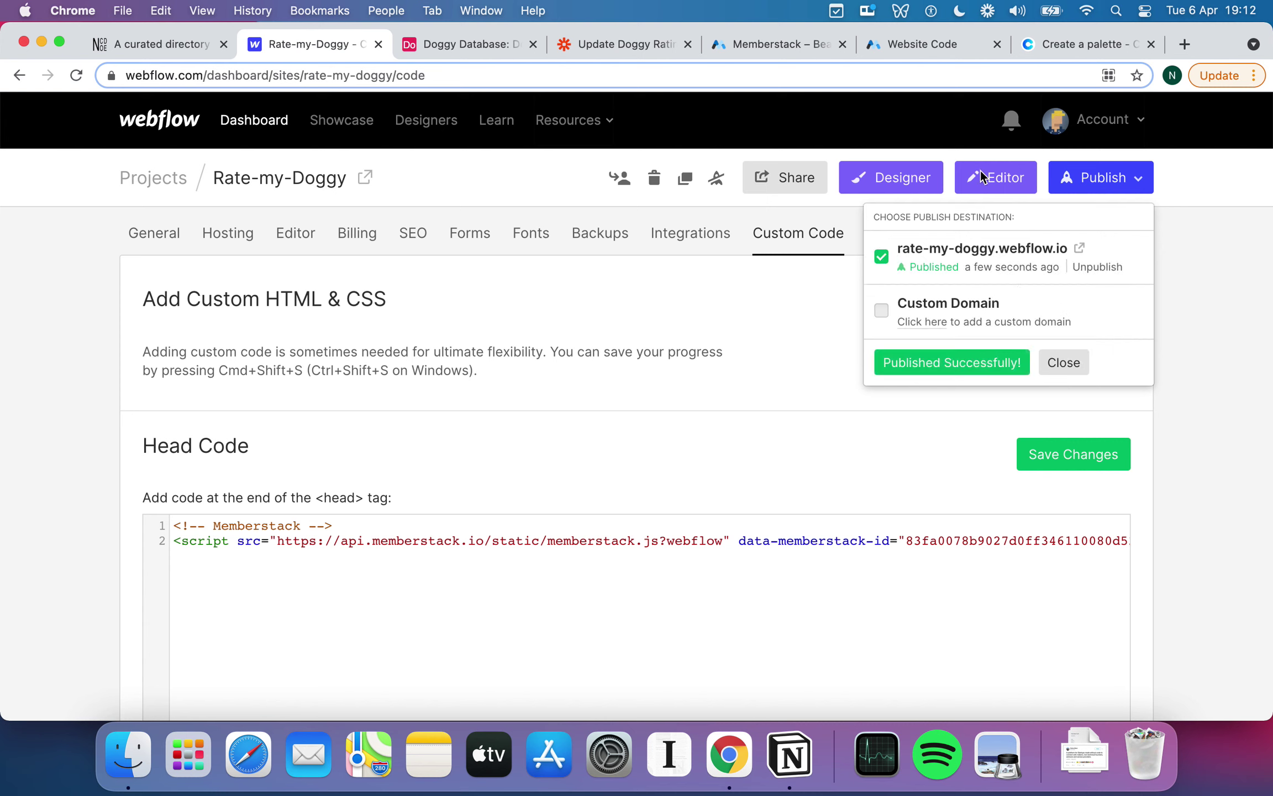
click(1063, 363)
click(930, 44)
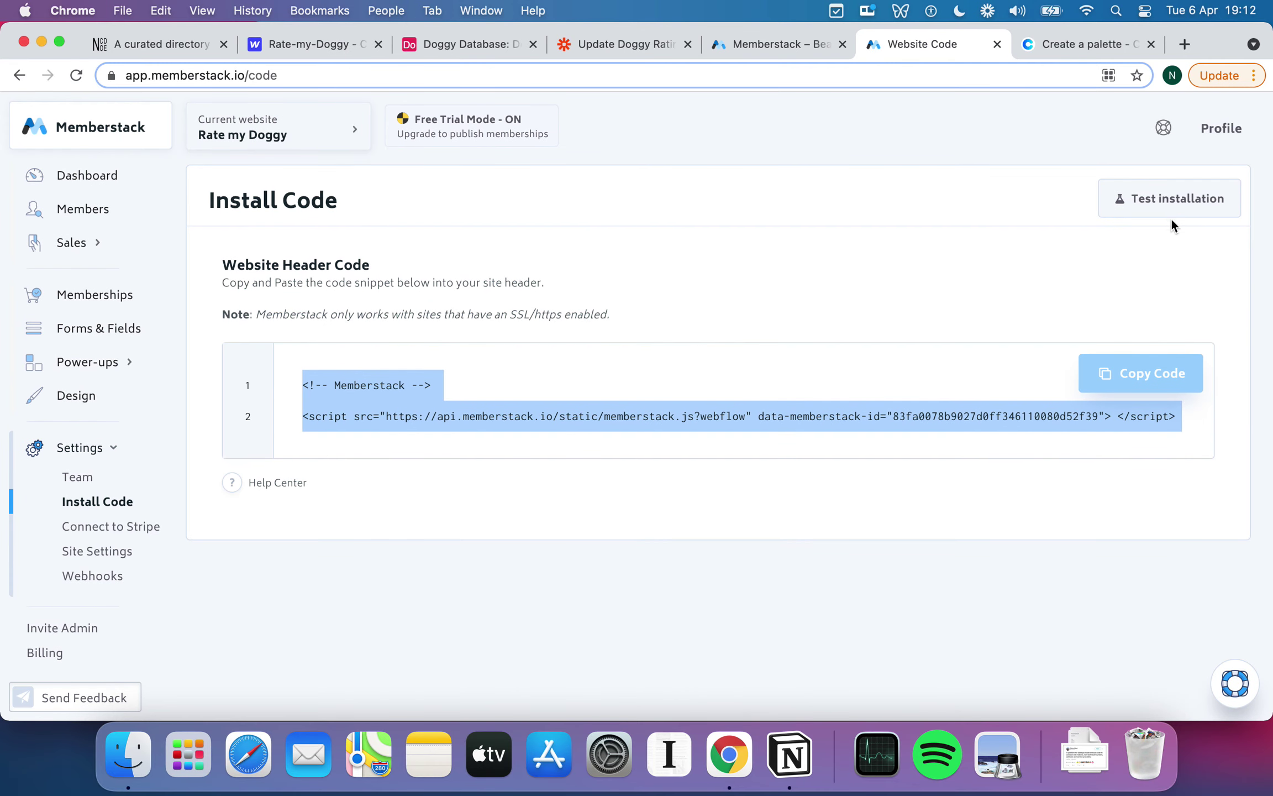
Step: Enter rate-my-doggy-webflow.io as the Memberstack testing domain, checking Webflow's publish domain
click(1188, 200)
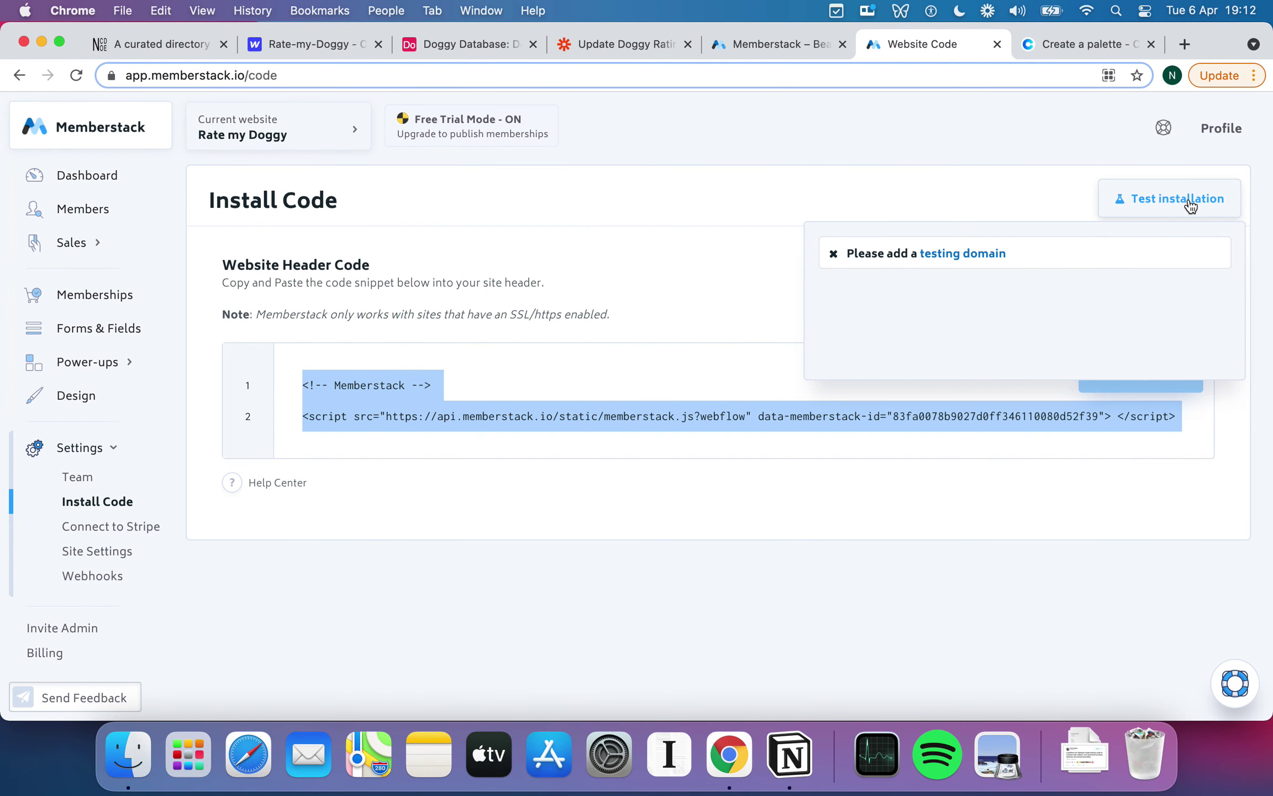
click(967, 255)
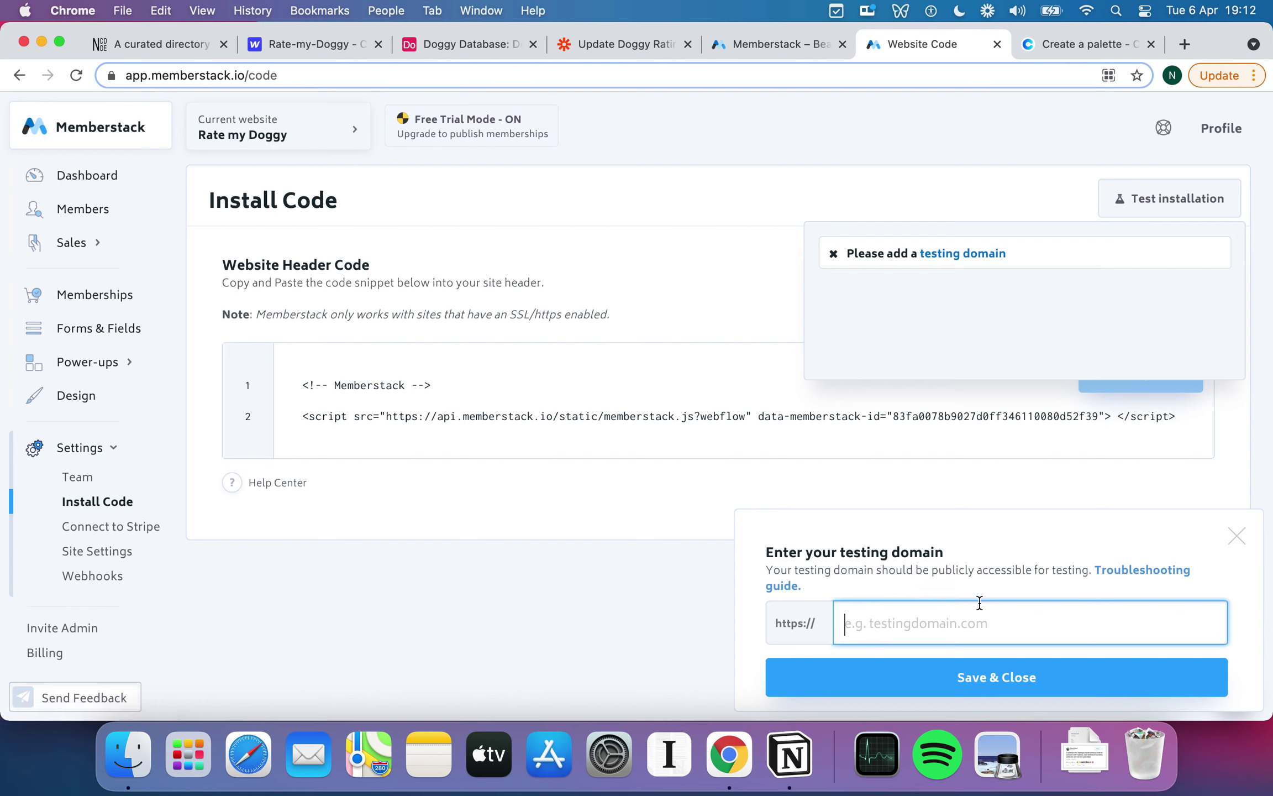
text(rate-my-do)
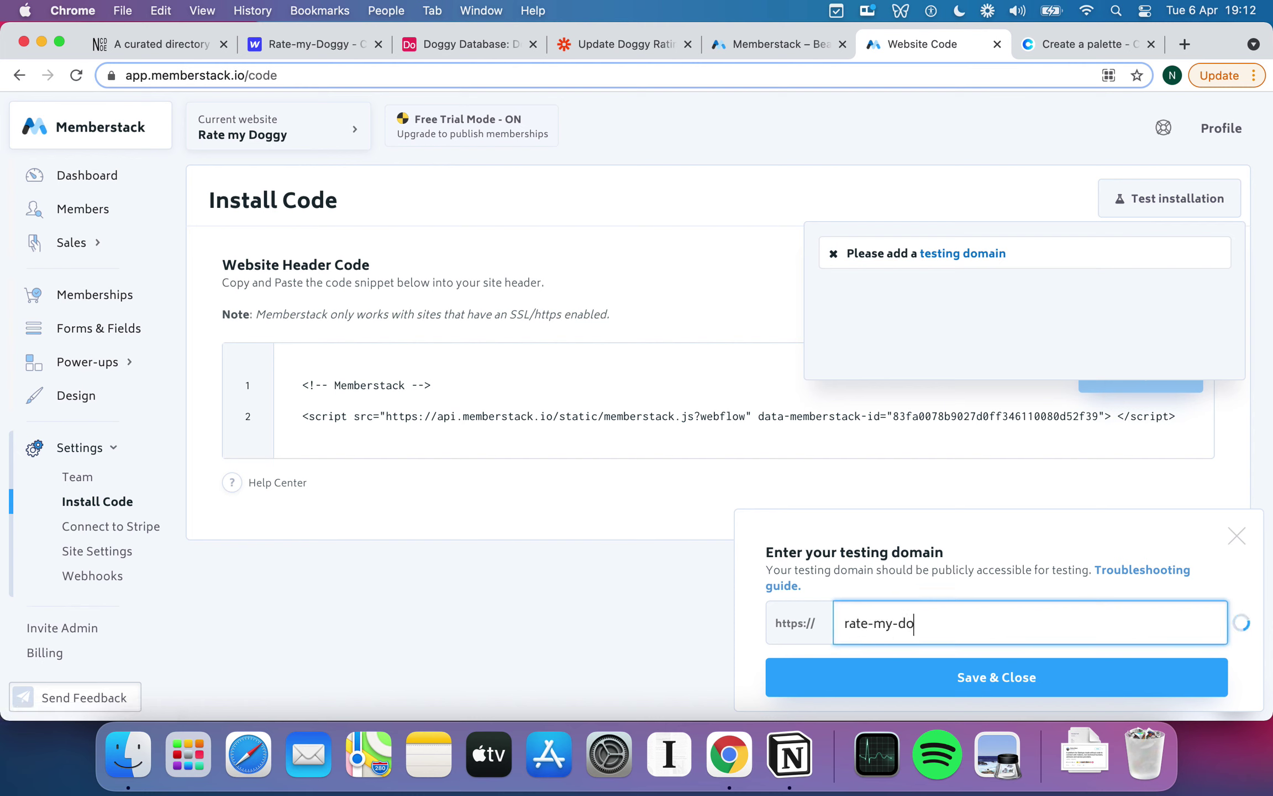
text(ggy-webflow.io)
click(287, 45)
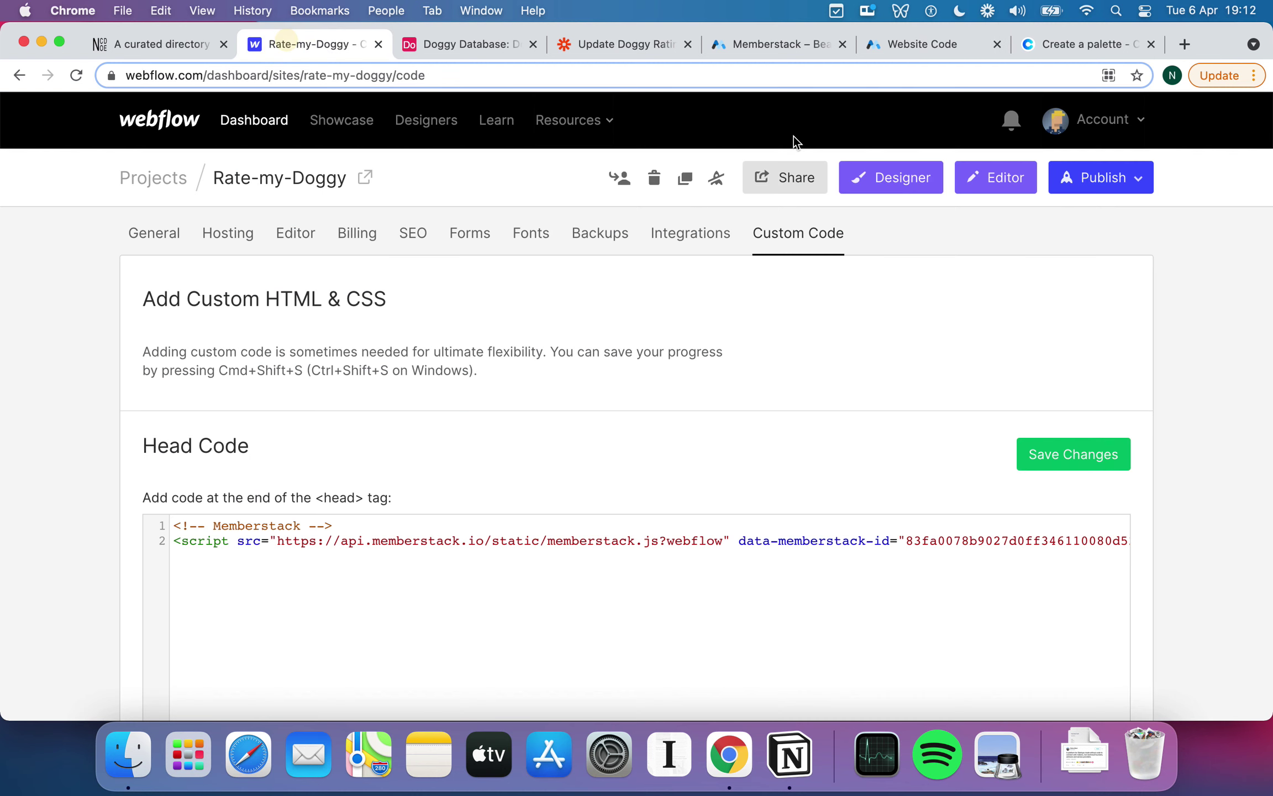
click(1092, 177)
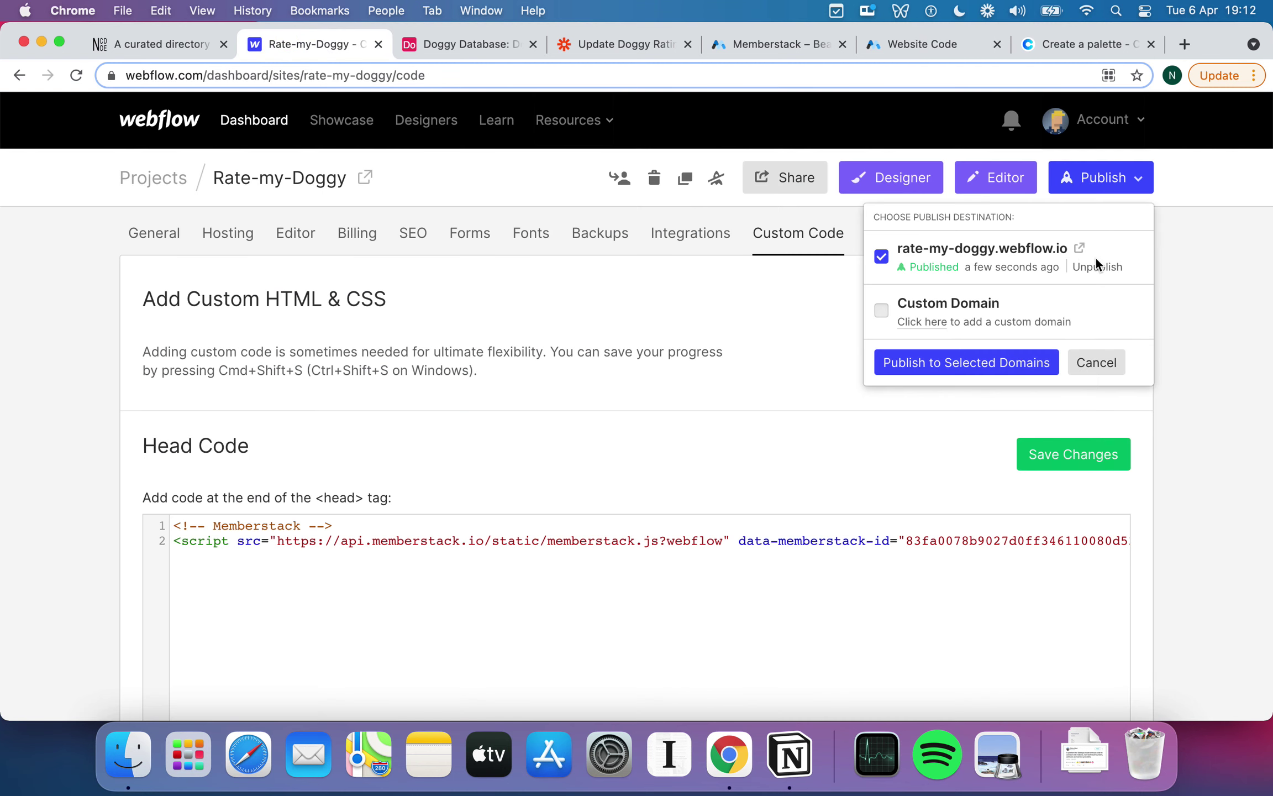
click(917, 44)
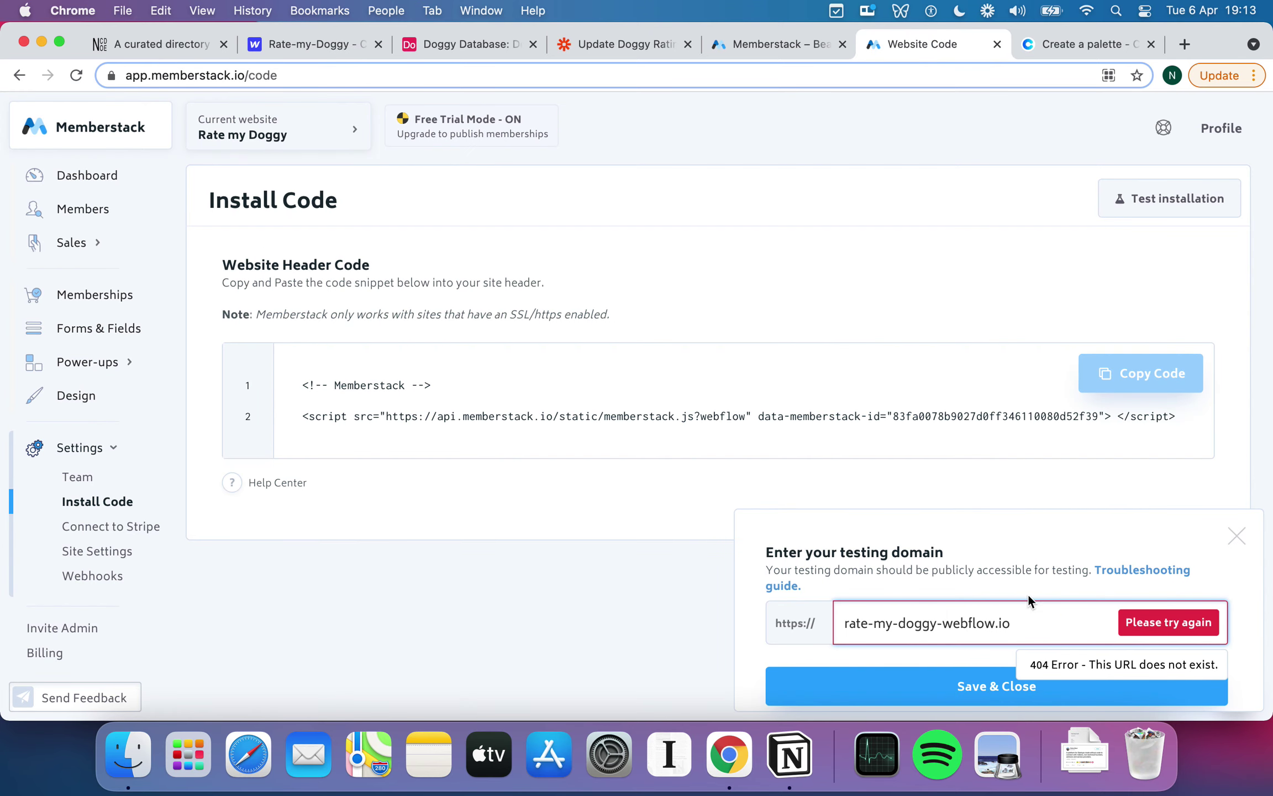
Step: Correct the testing domain to rate-my-doggy.webflow.io, save it, and rerun the installation test
click(943, 622)
key(BackSpace)
text(.)
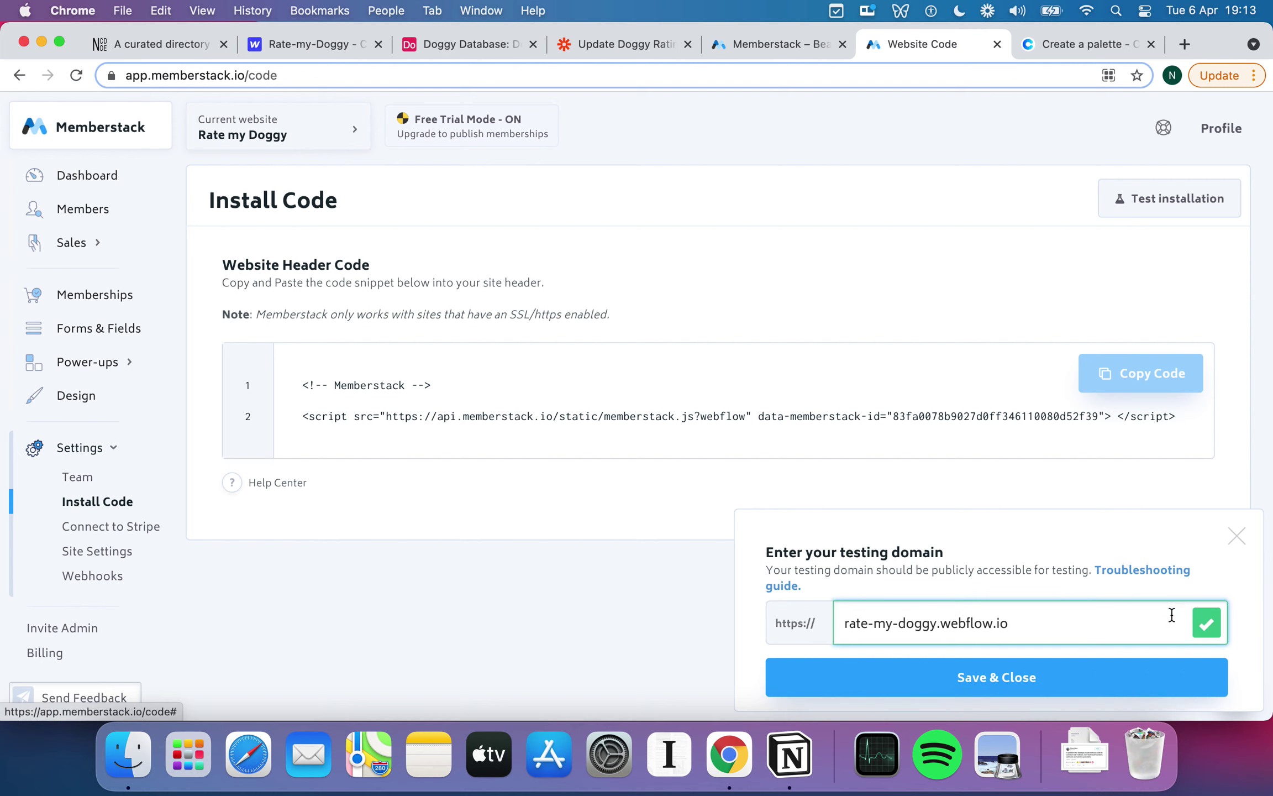
click(1138, 675)
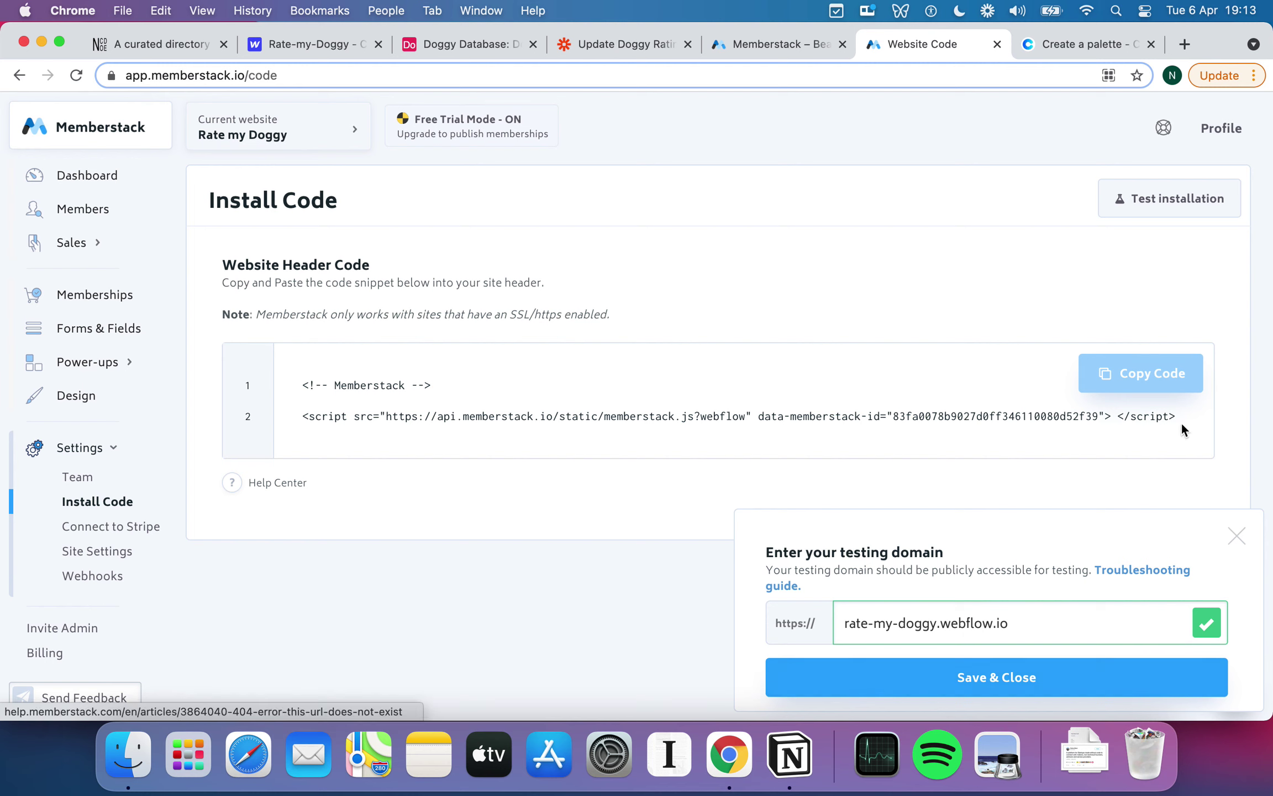
click(1183, 208)
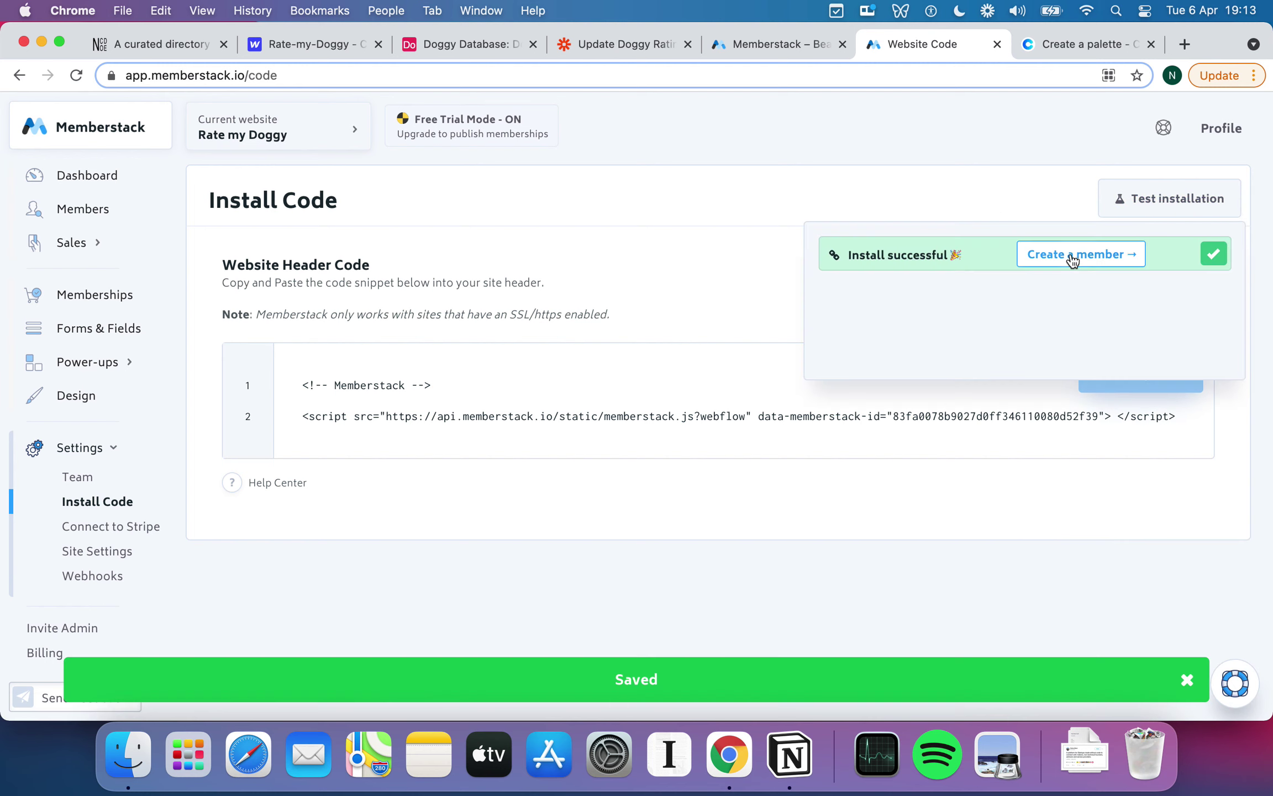
Step: Recheck the Memberstack installation result on the Install Code page
click(309, 44)
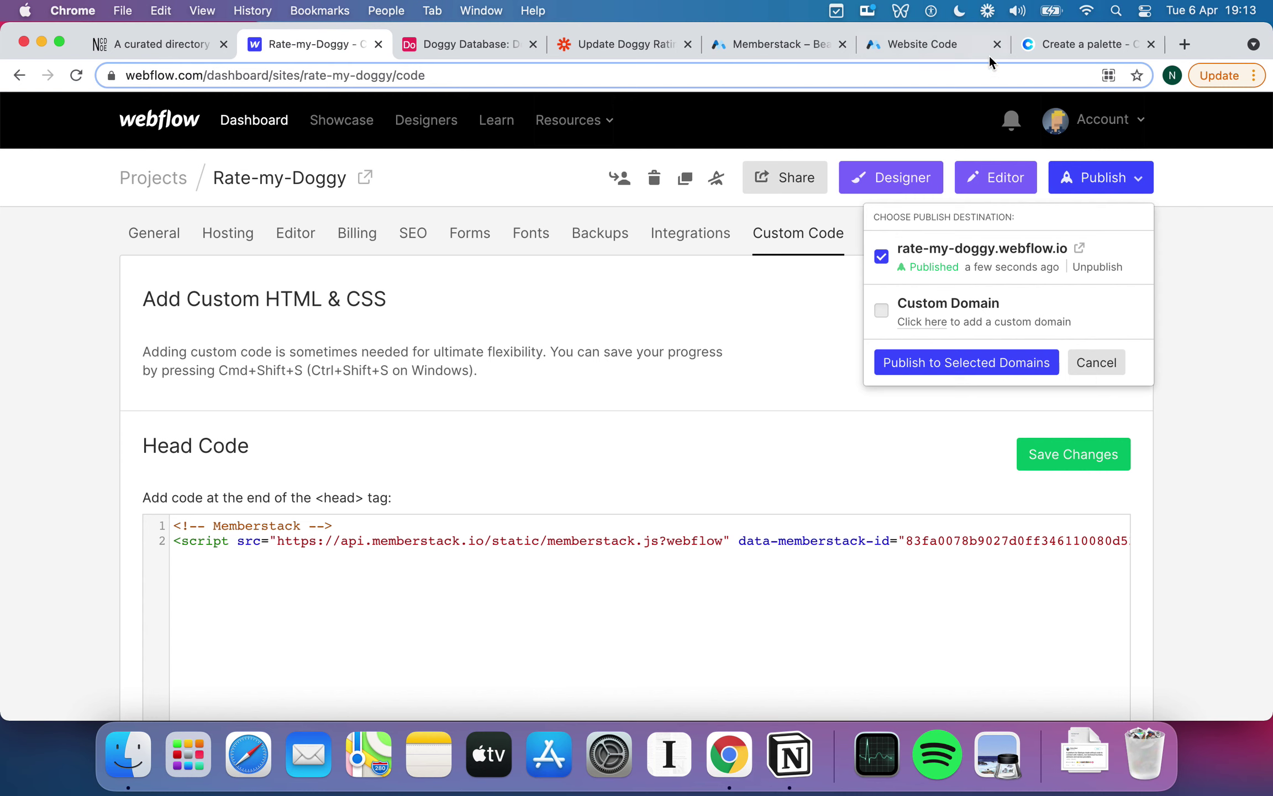
click(946, 45)
click(1154, 211)
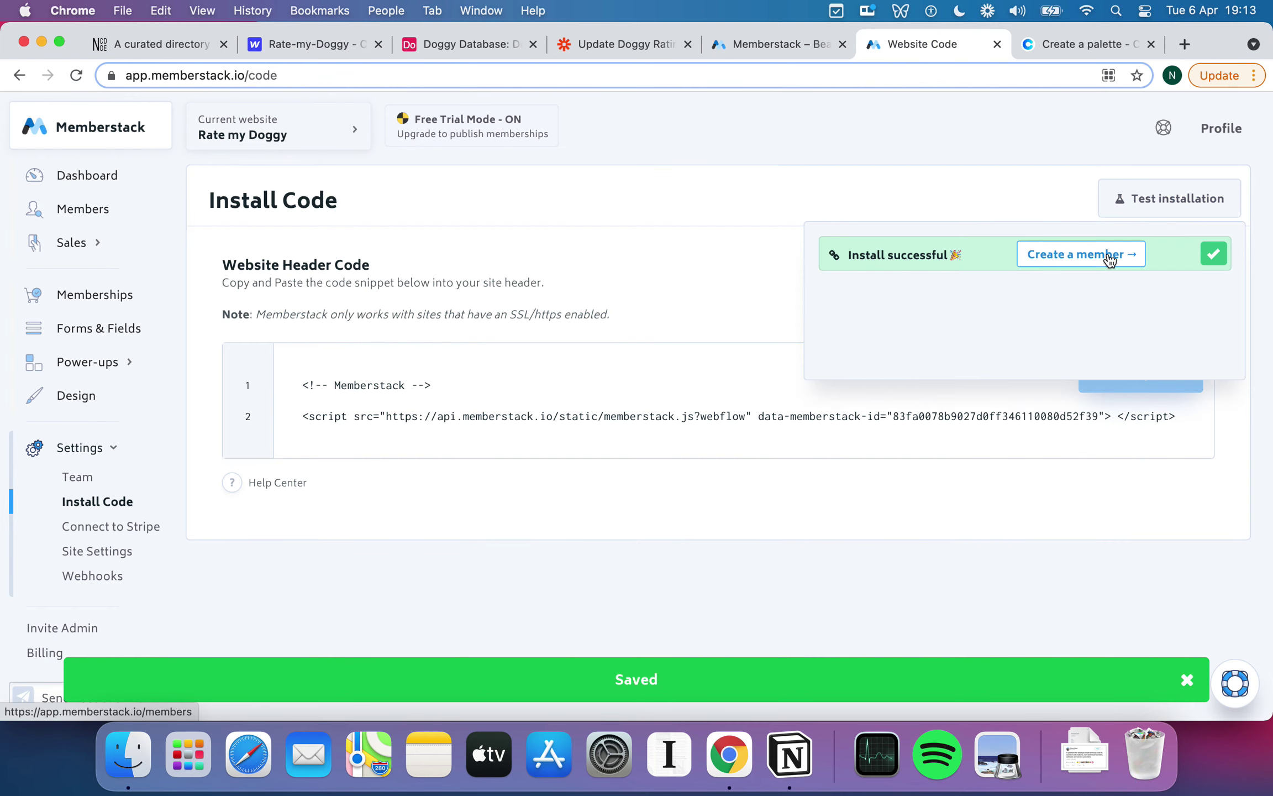
Step: Look over the empty members list and its Add Members options
click(1108, 259)
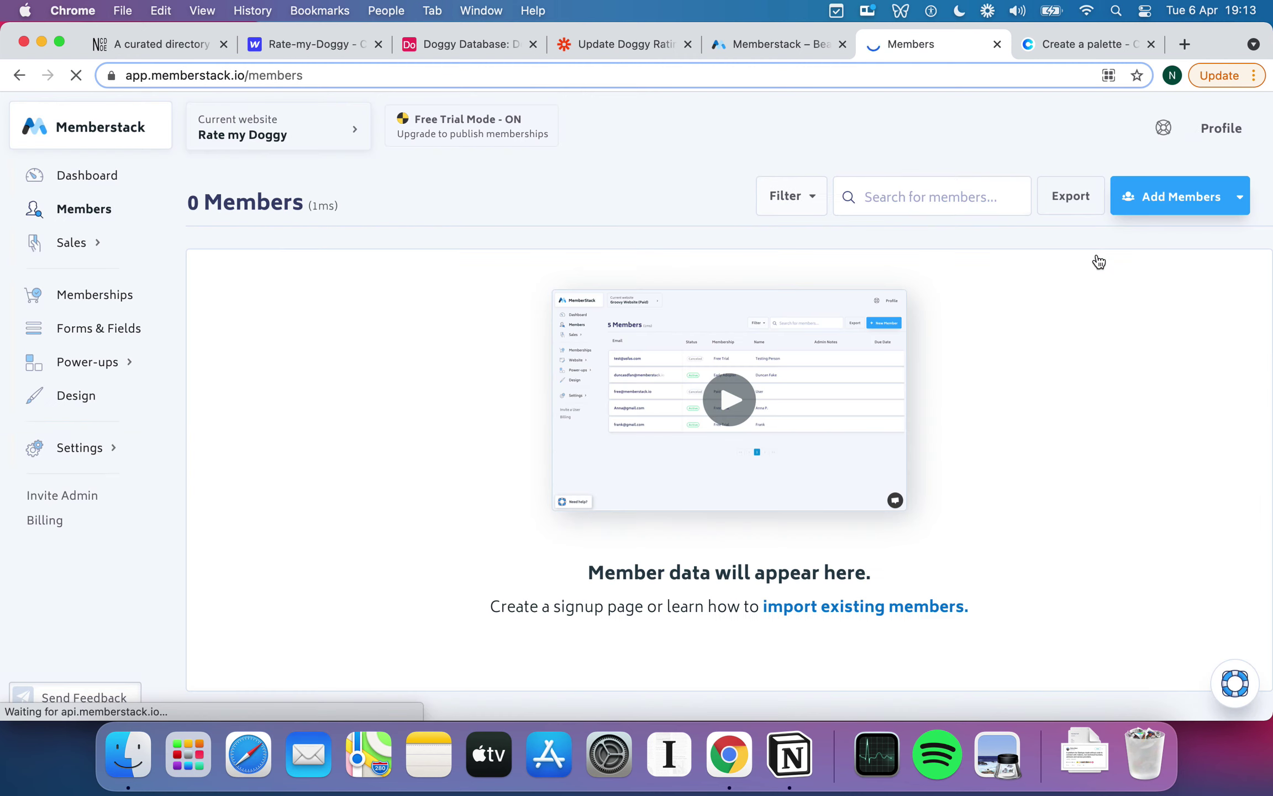
scroll(817, 310, down, 5)
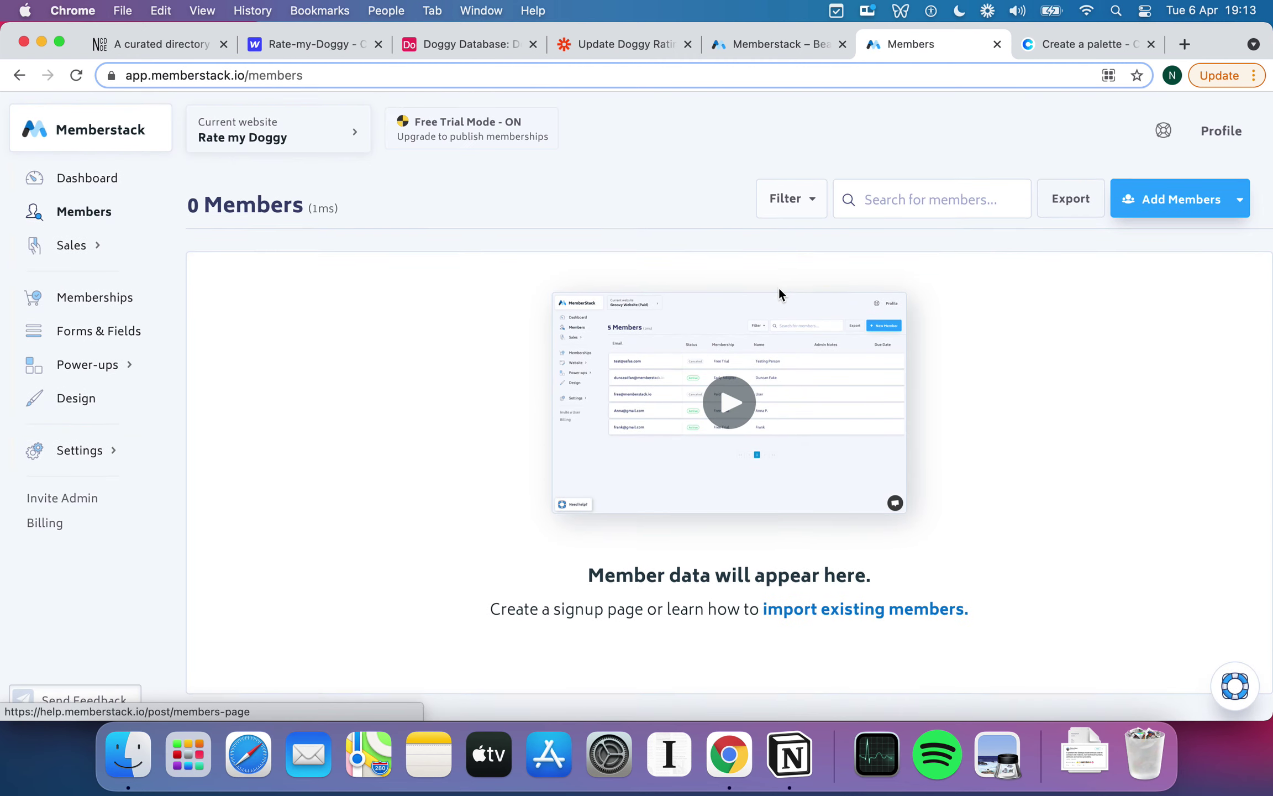
click(1236, 197)
click(995, 356)
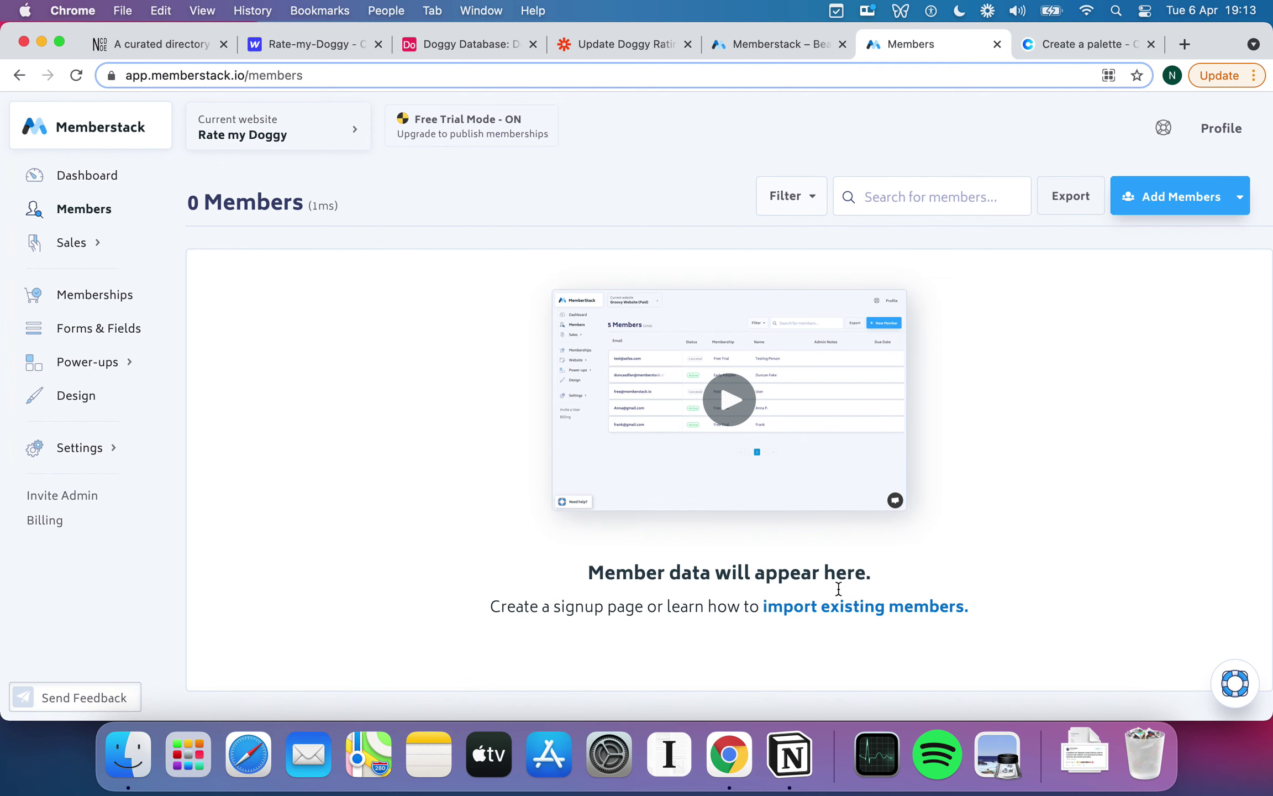
Step: Review the dashboard's 3 of 3 setup checklist and More Features section
click(104, 176)
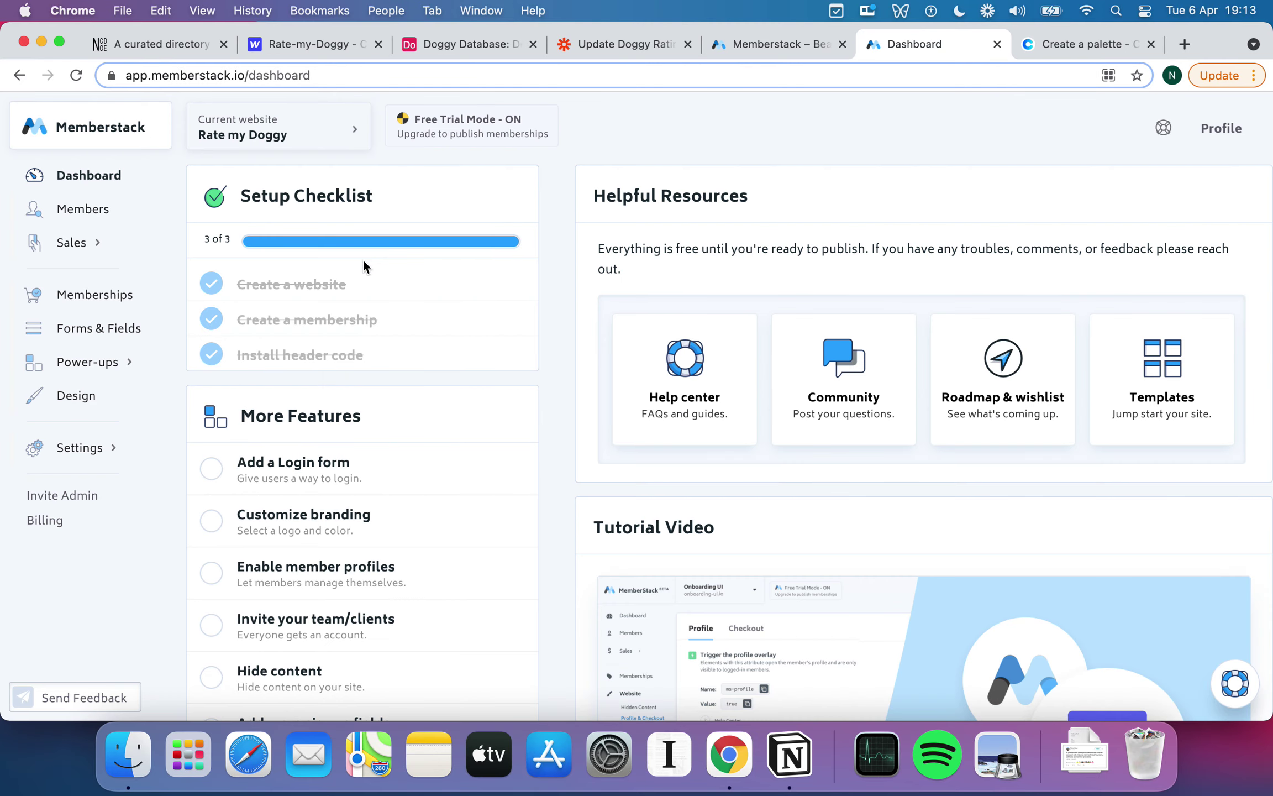
scroll(419, 378, down, 3)
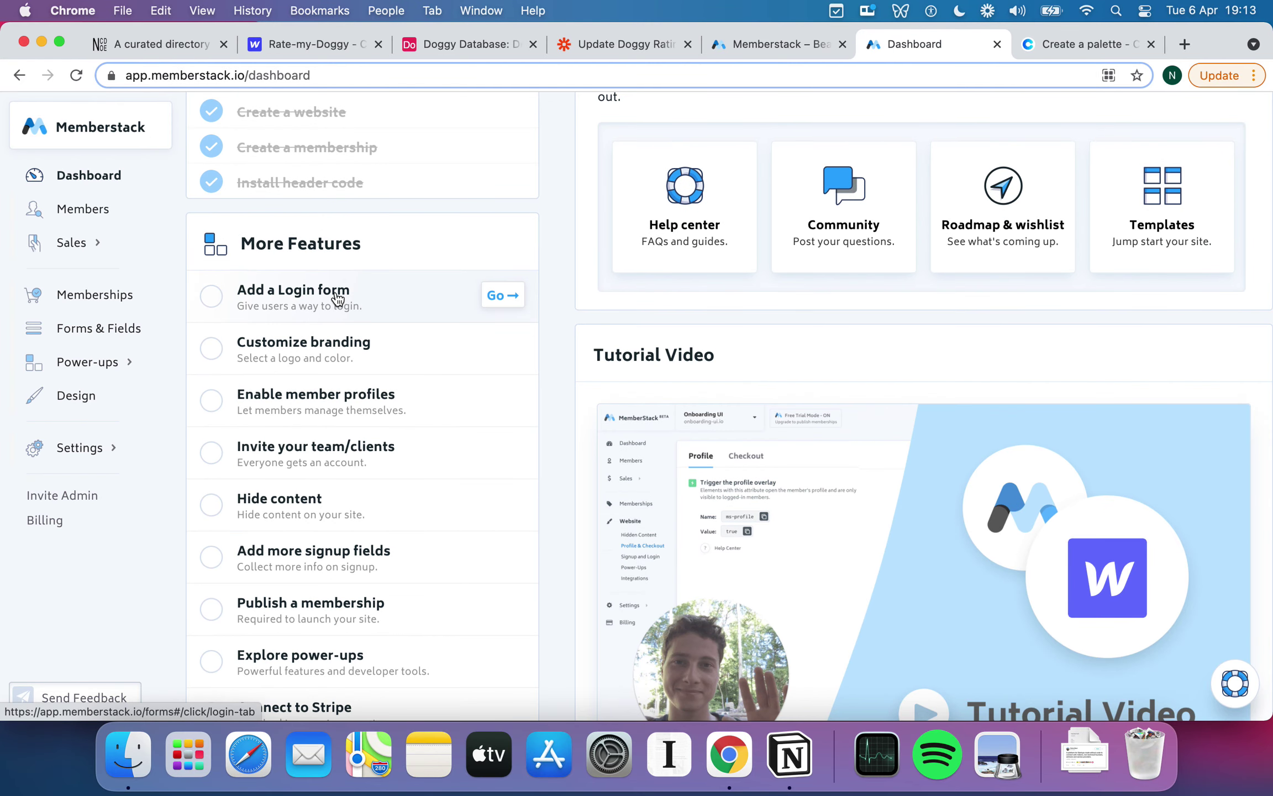
scroll(337, 299, down, 2)
scroll(372, 477, down, 4)
scroll(372, 478, up, 5)
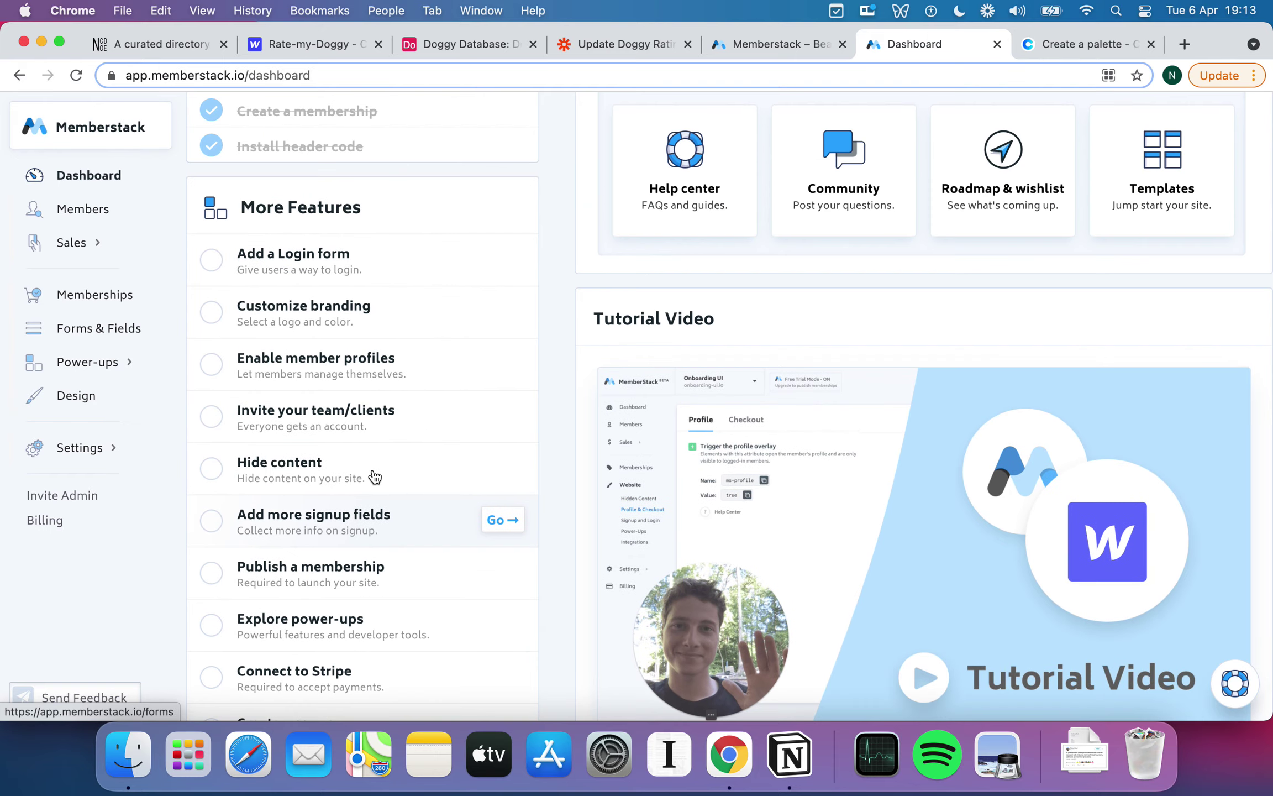
scroll(375, 477, up, 2)
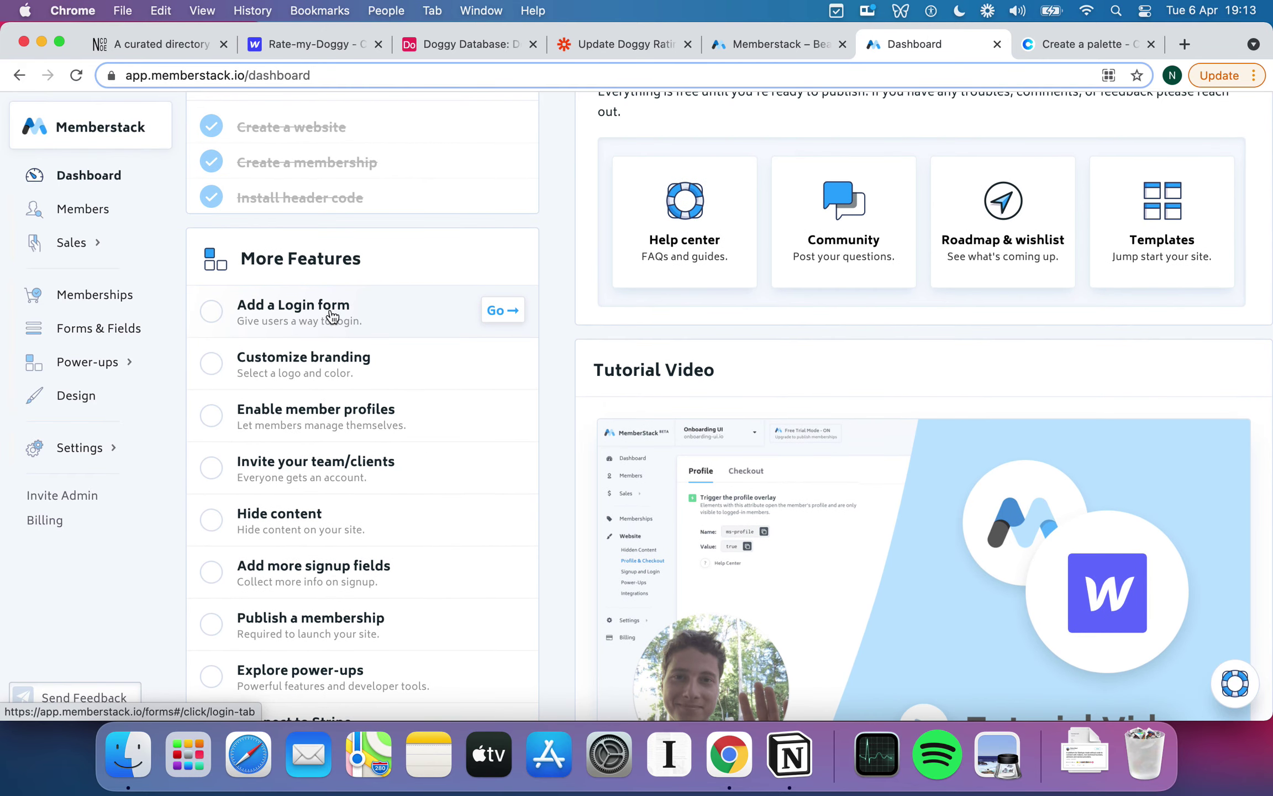
scroll(387, 323, down, 1)
scroll(366, 338, down, 5)
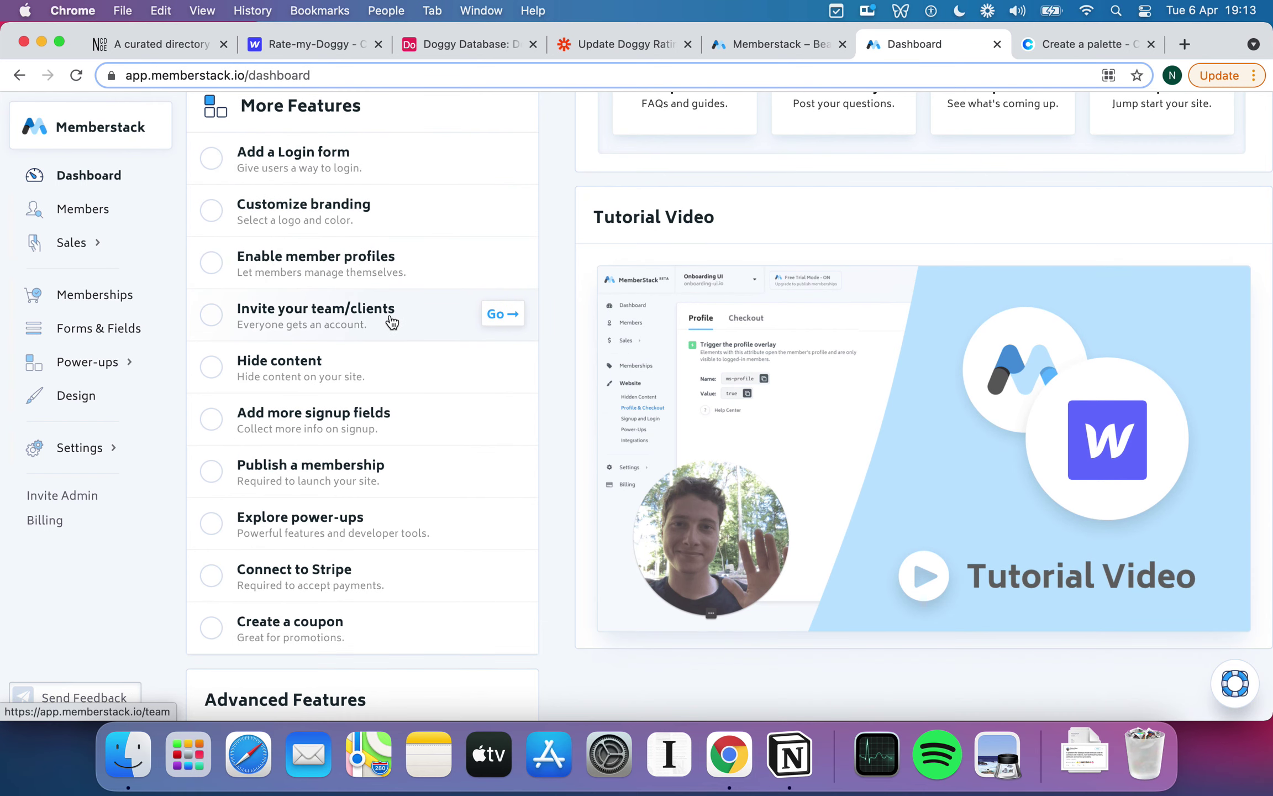
scroll(406, 431, up, 8)
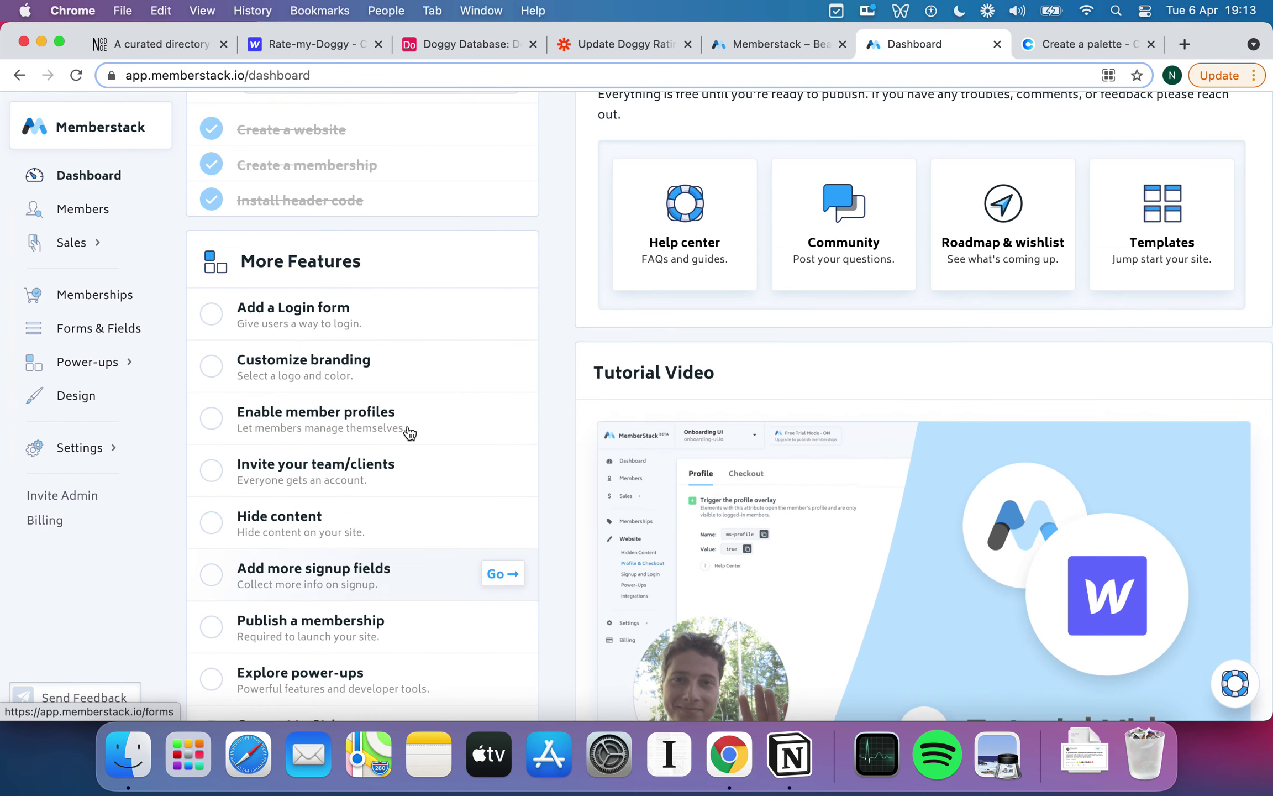
scroll(410, 432, up, 2)
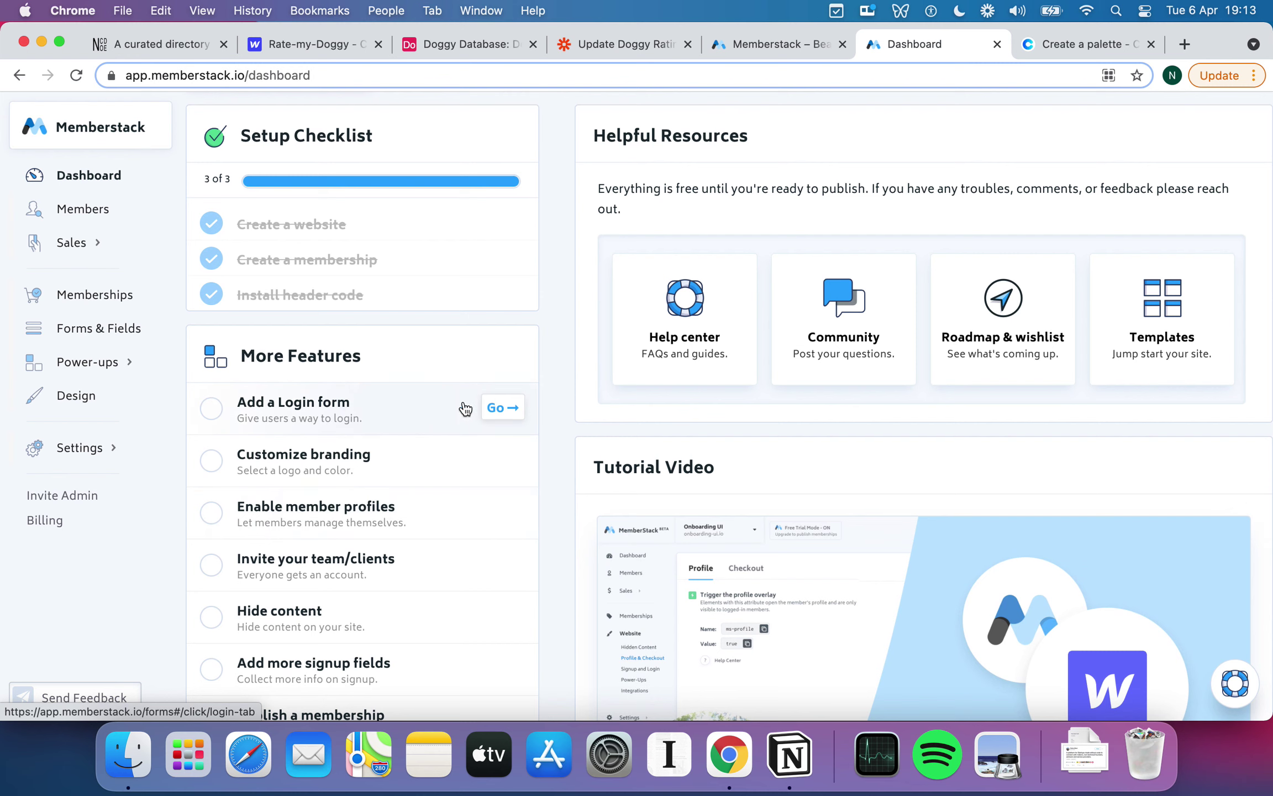
click(503, 409)
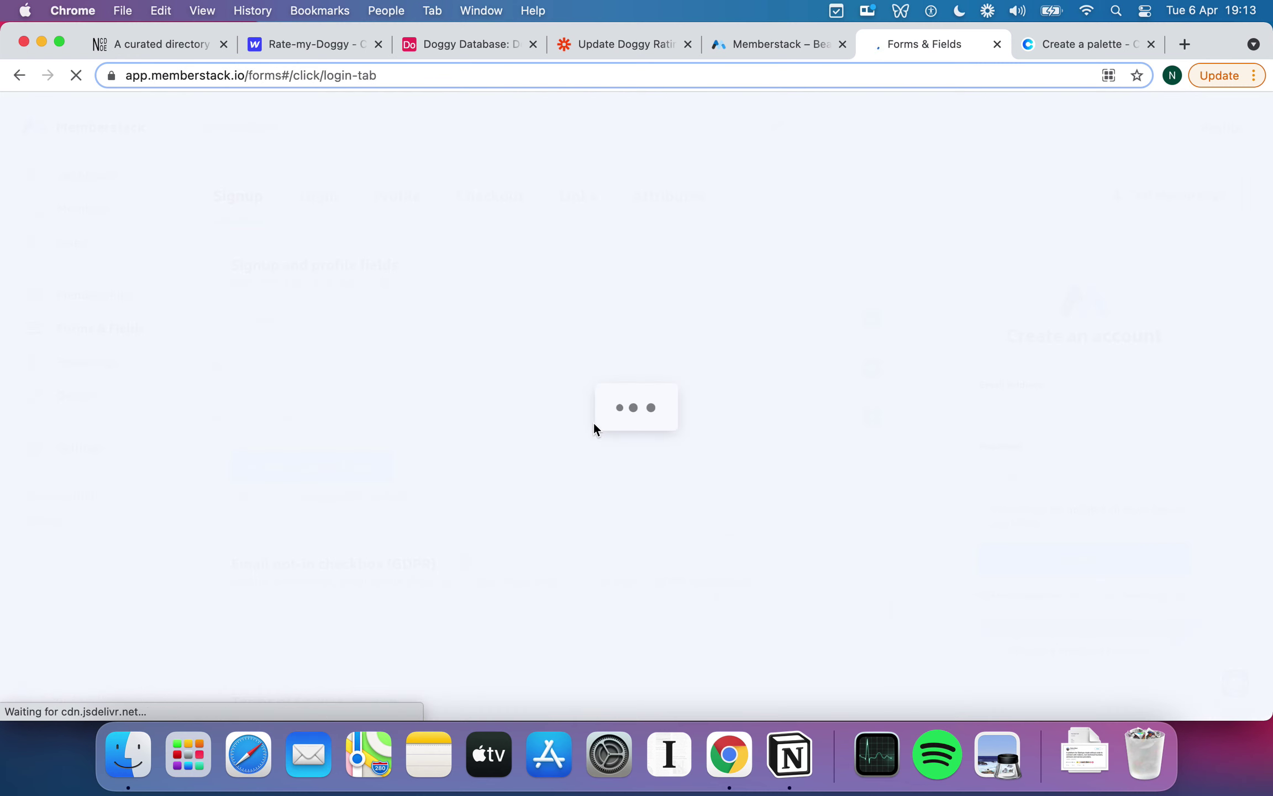
Step: Keep the login form as a Pop-up modal after viewing the custom form instructions
scroll(673, 407, down, 3)
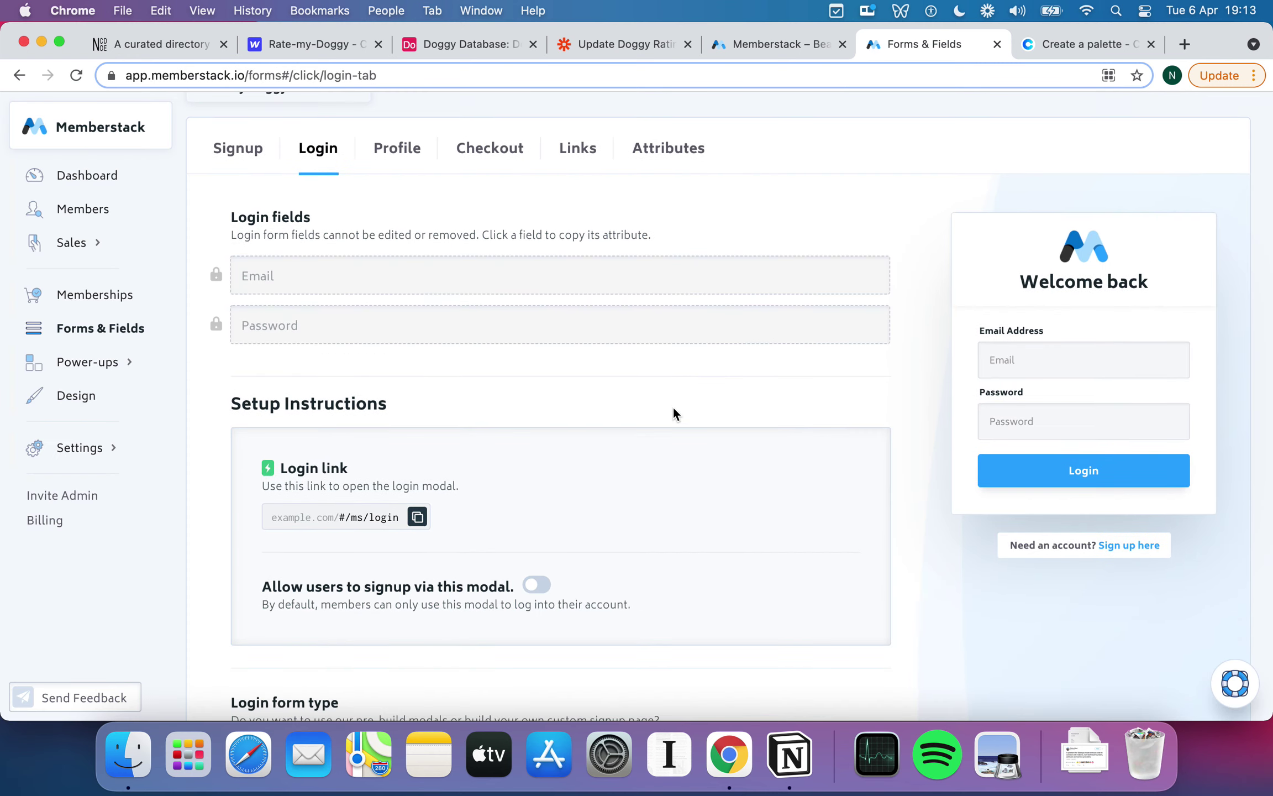
scroll(674, 407, up, 3)
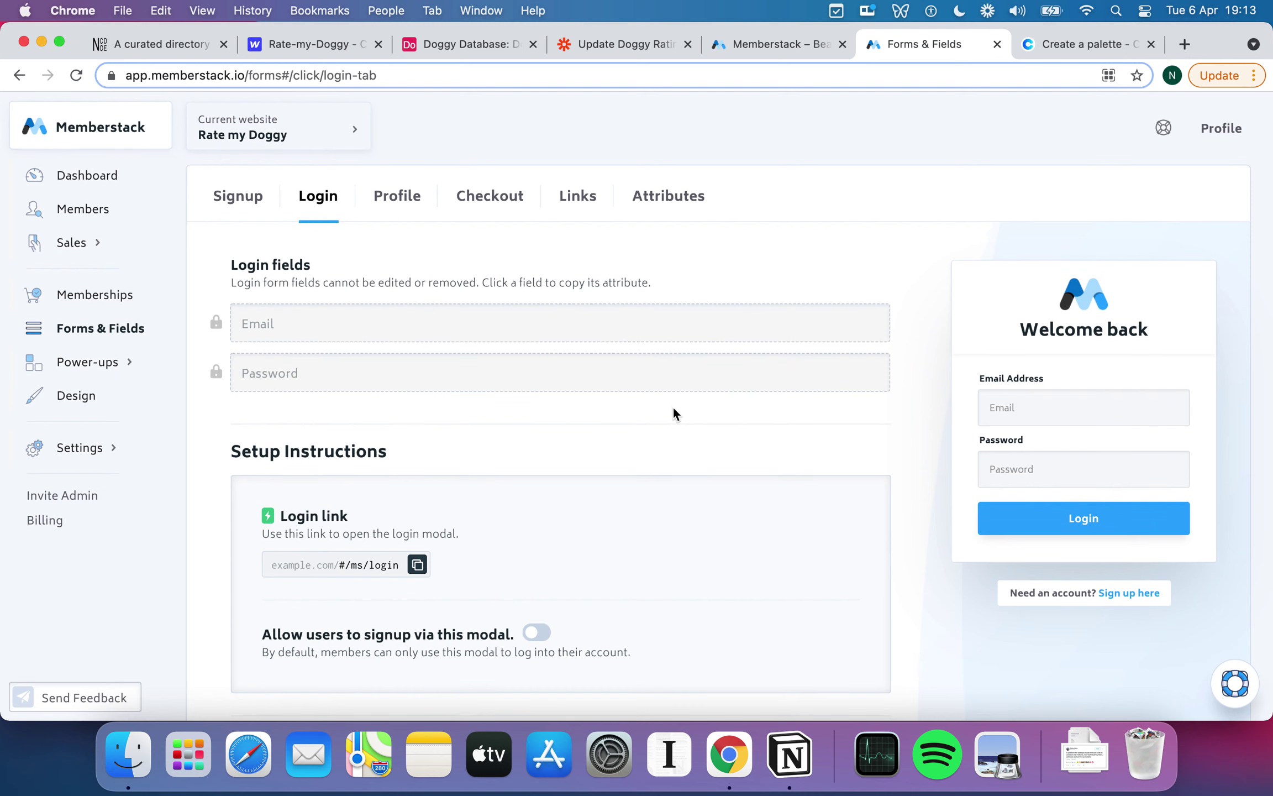
scroll(1090, 424, down, 2)
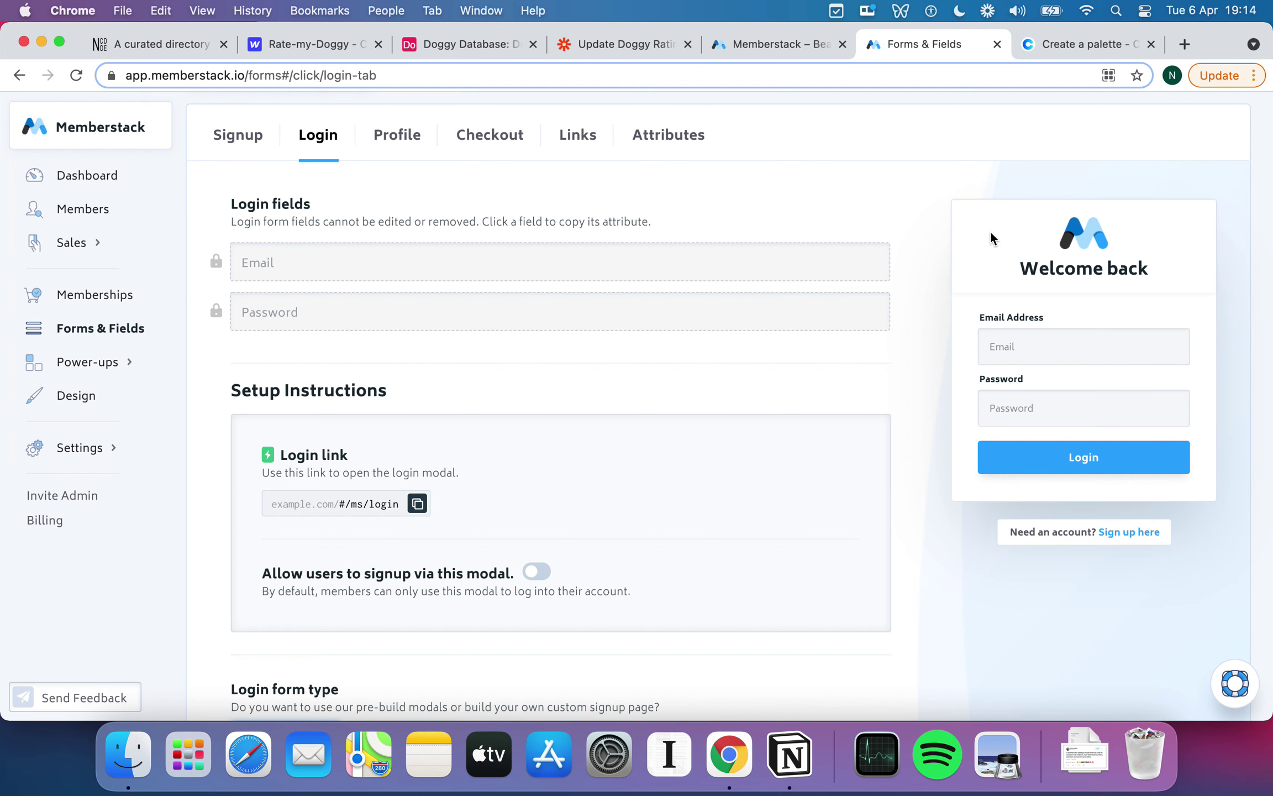
scroll(625, 221, down, 2)
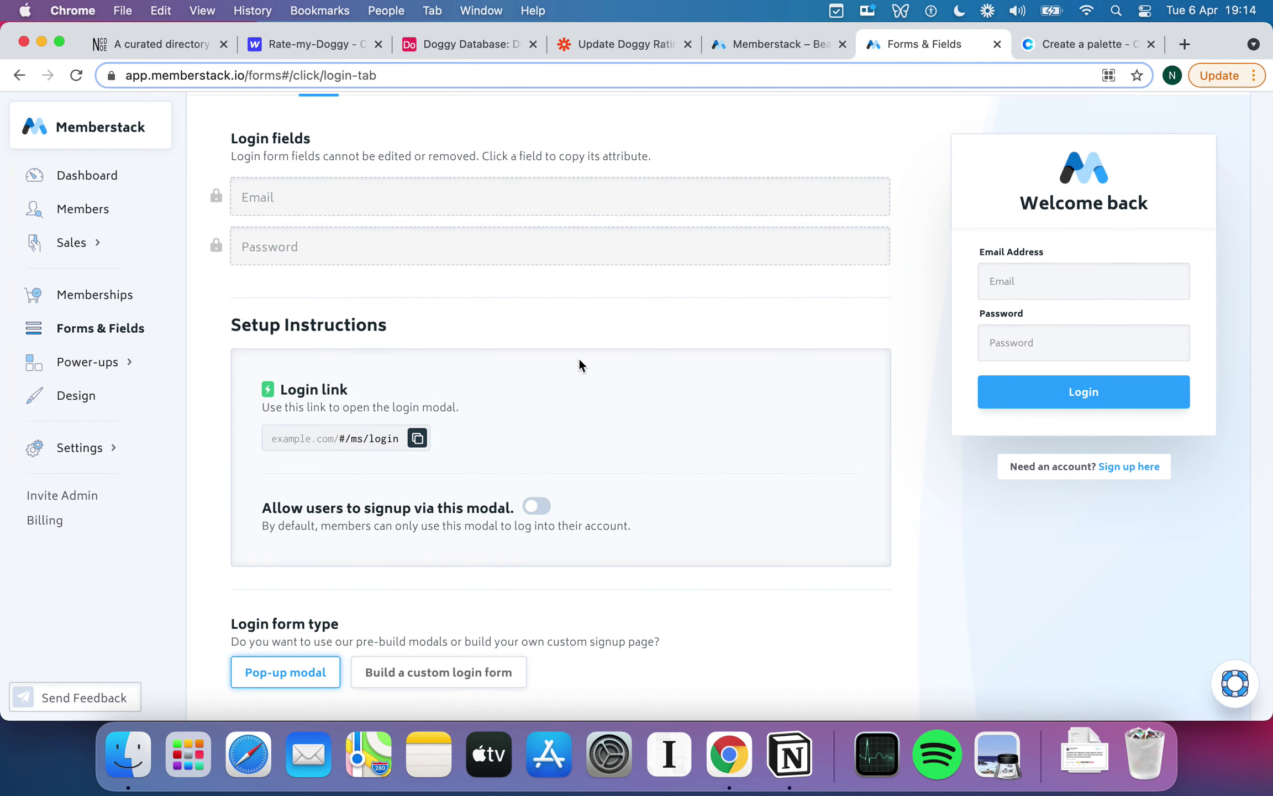
scroll(579, 363, down, 4)
scroll(579, 364, up, 3)
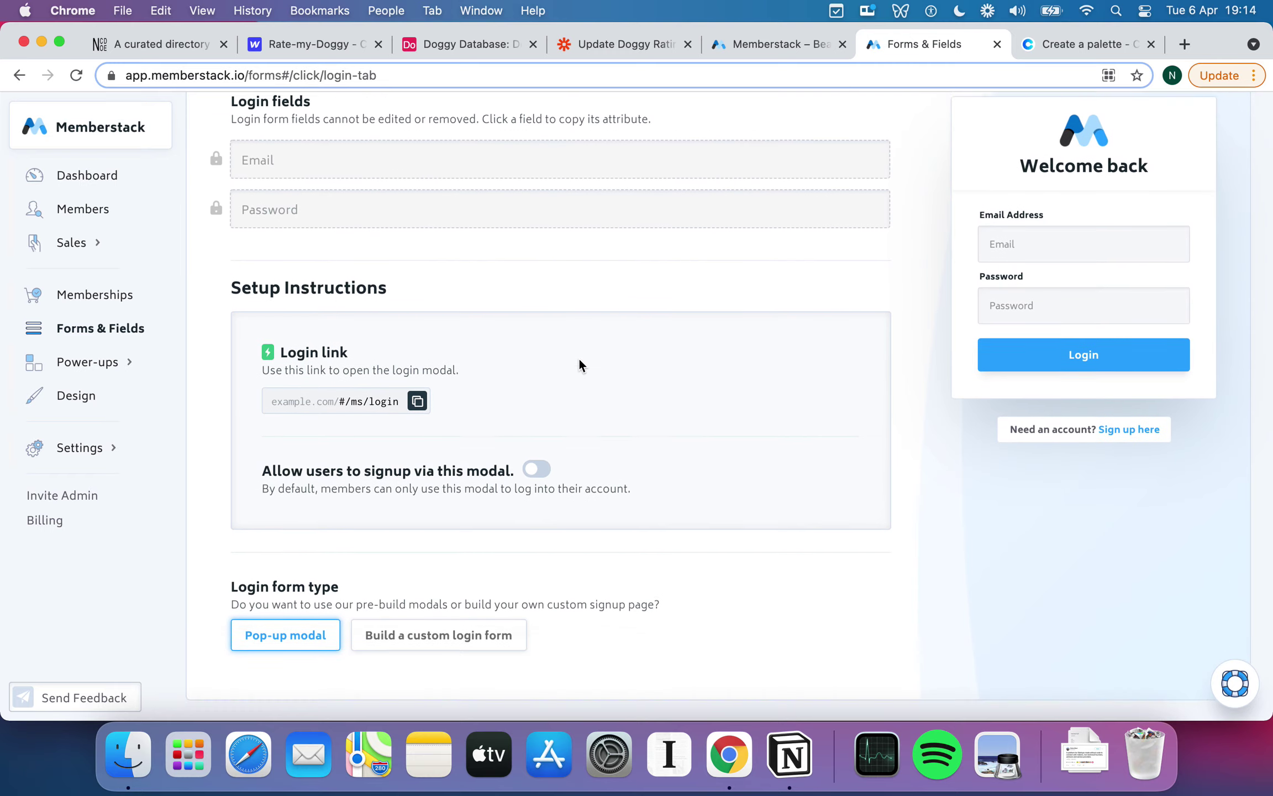
scroll(579, 364, down, 4)
click(455, 499)
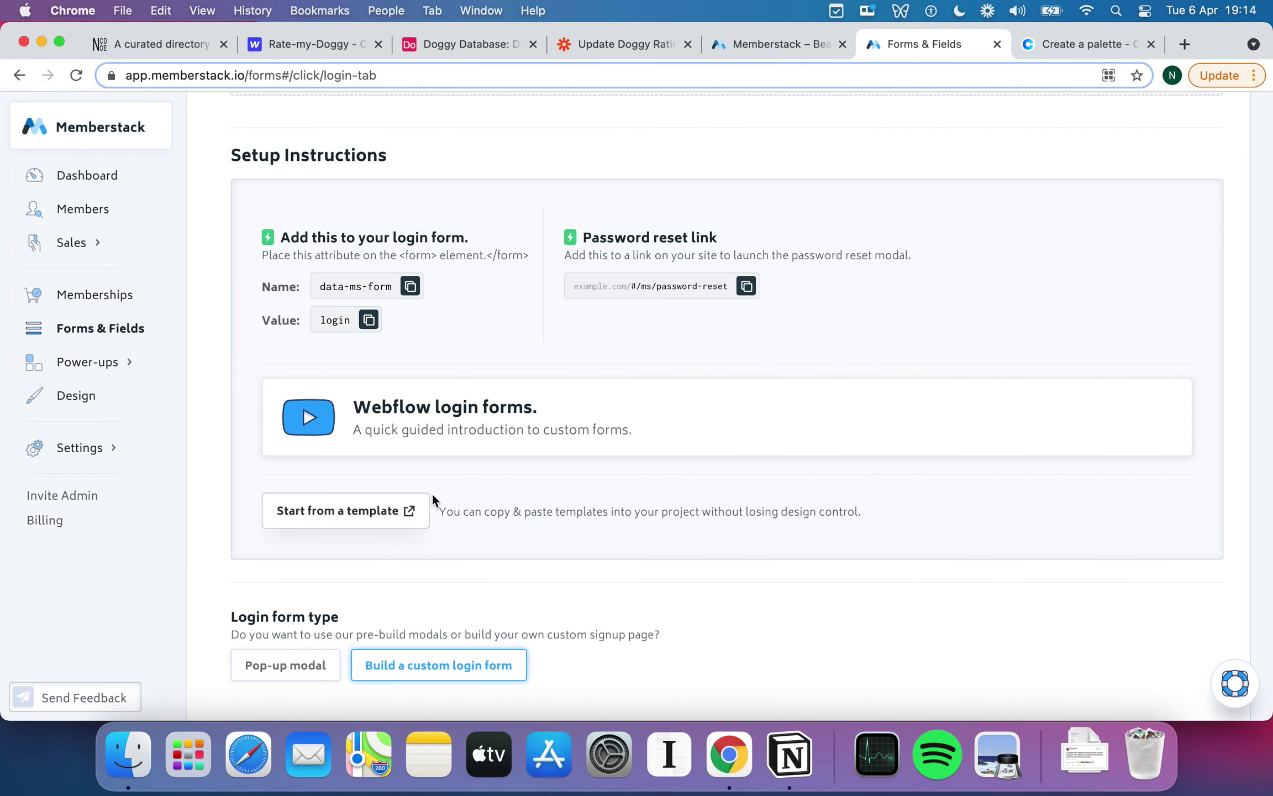
scroll(431, 492, up, 1)
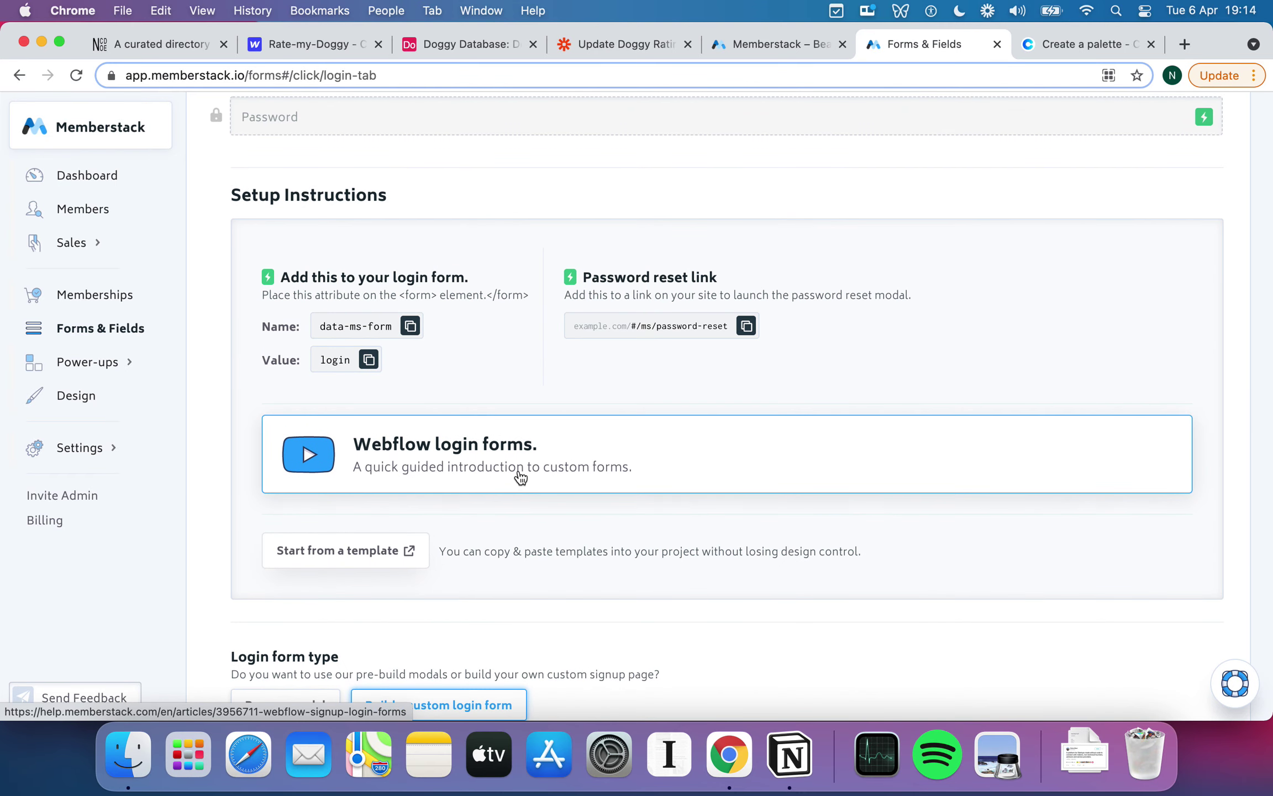
scroll(514, 485, down, 4)
click(317, 505)
scroll(452, 437, up, 3)
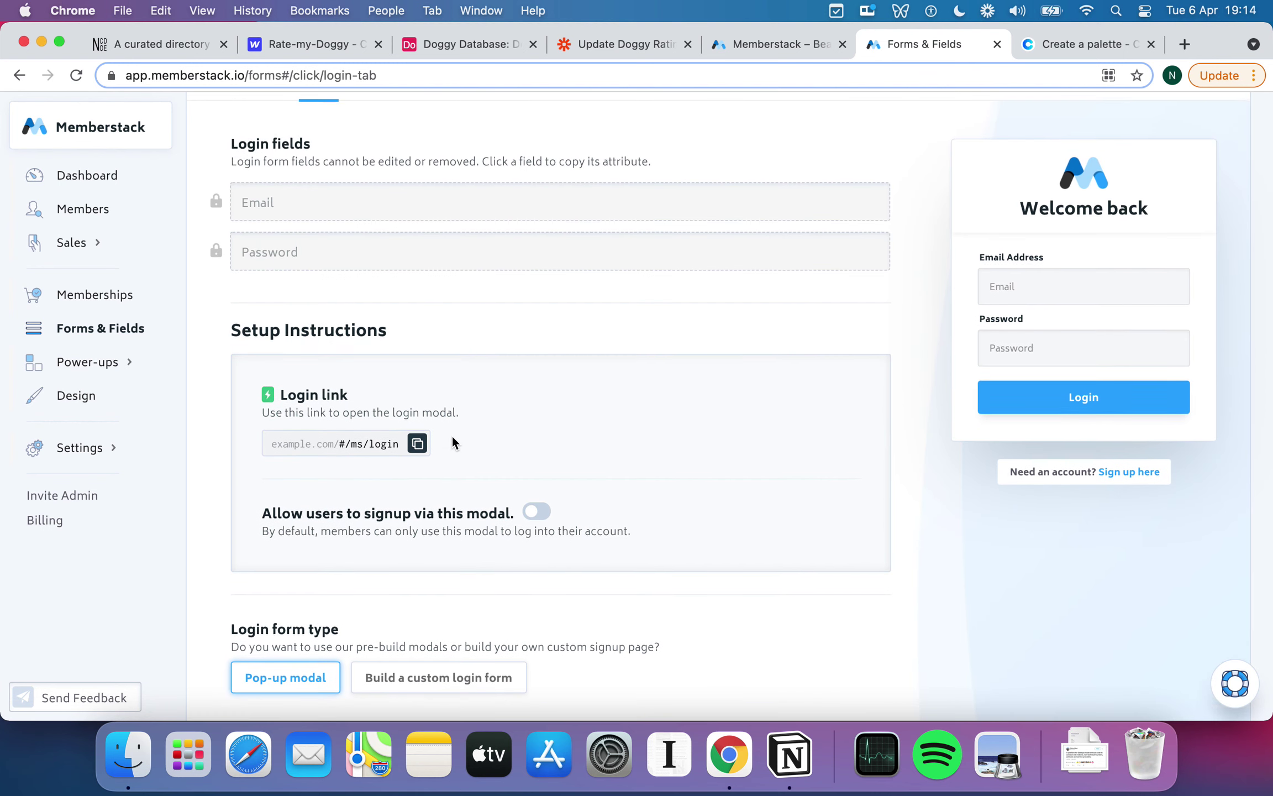
scroll(452, 435, up, 1)
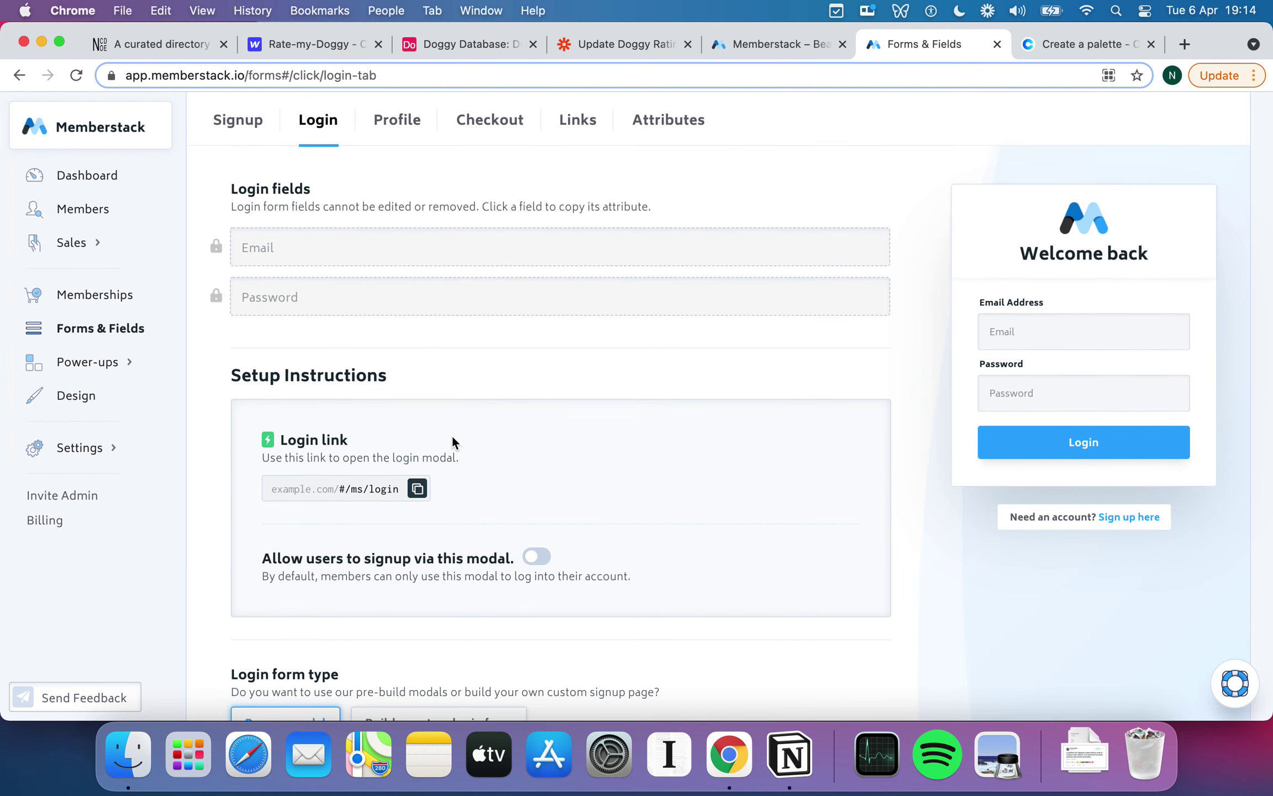
scroll(525, 166, up, 2)
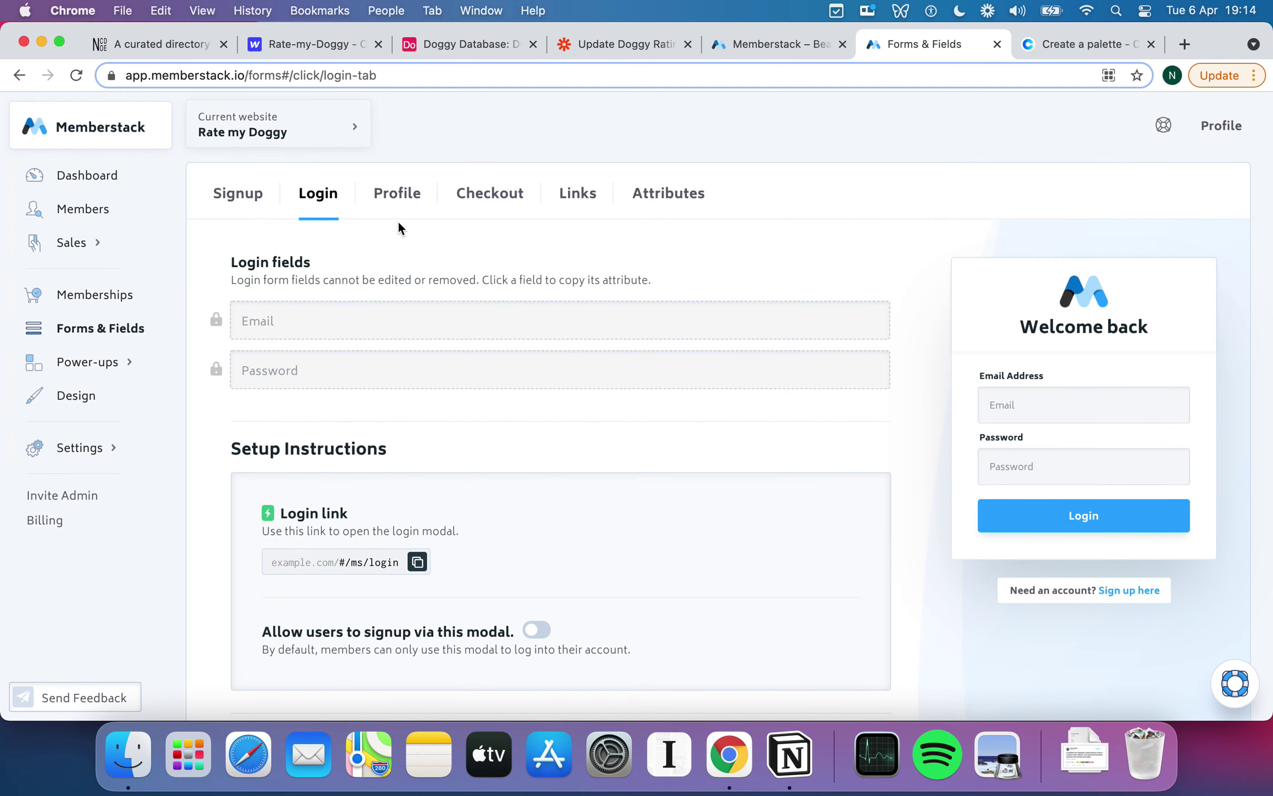
scroll(374, 257, down, 2)
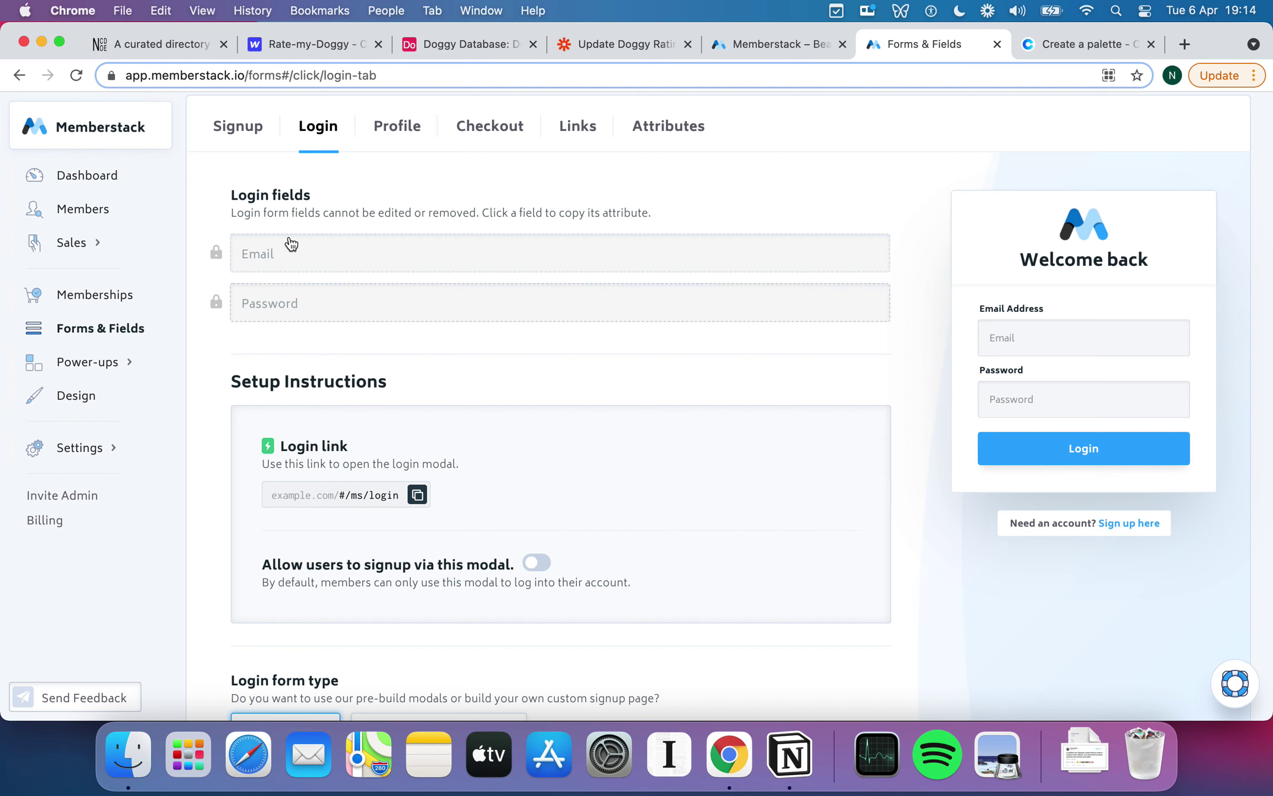
scroll(379, 242, down, 5)
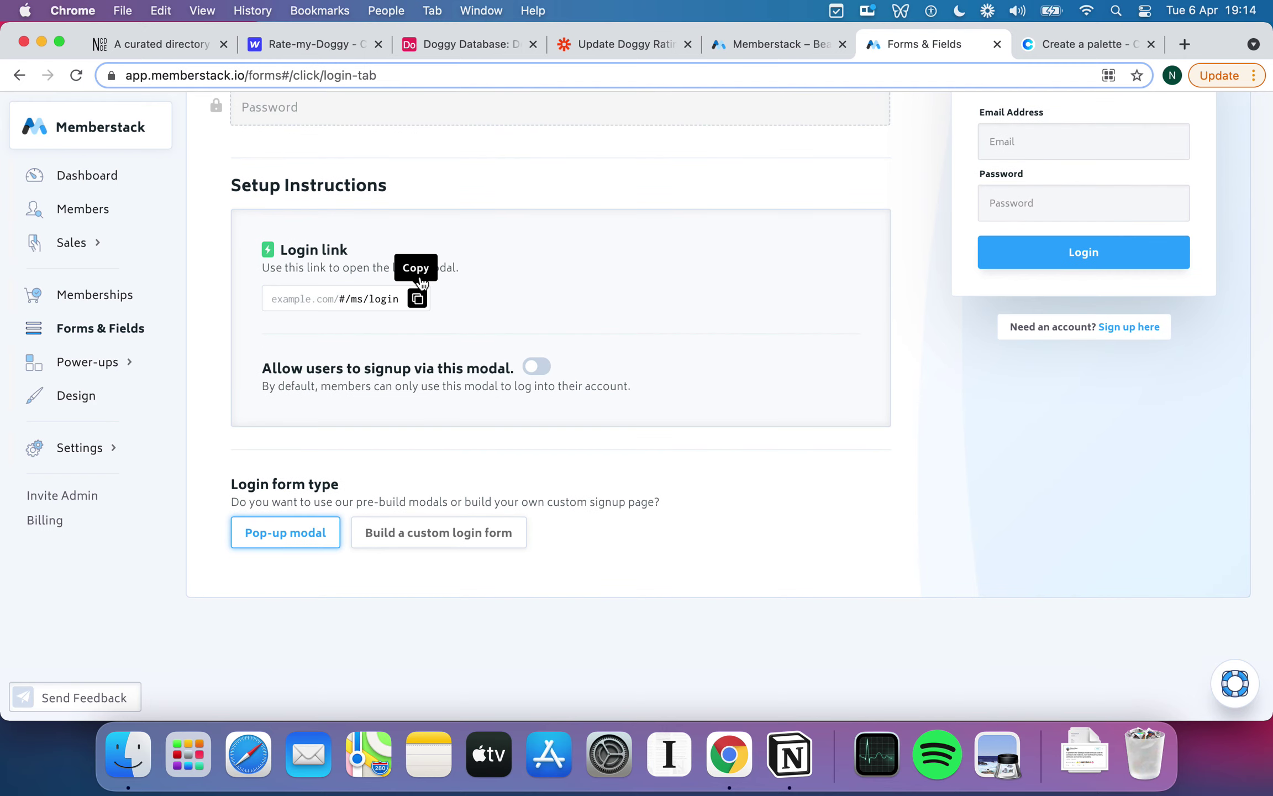
scroll(420, 281, up, 4)
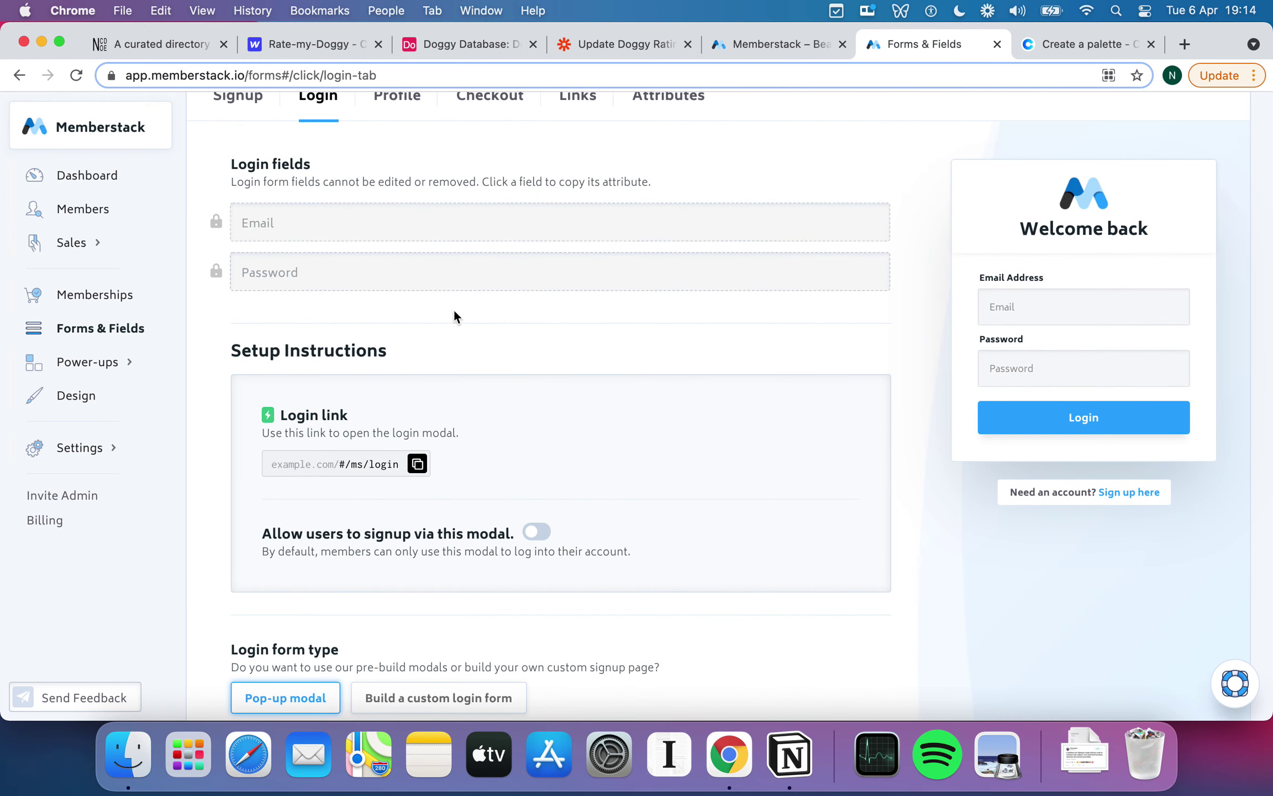
scroll(402, 293, down, 4)
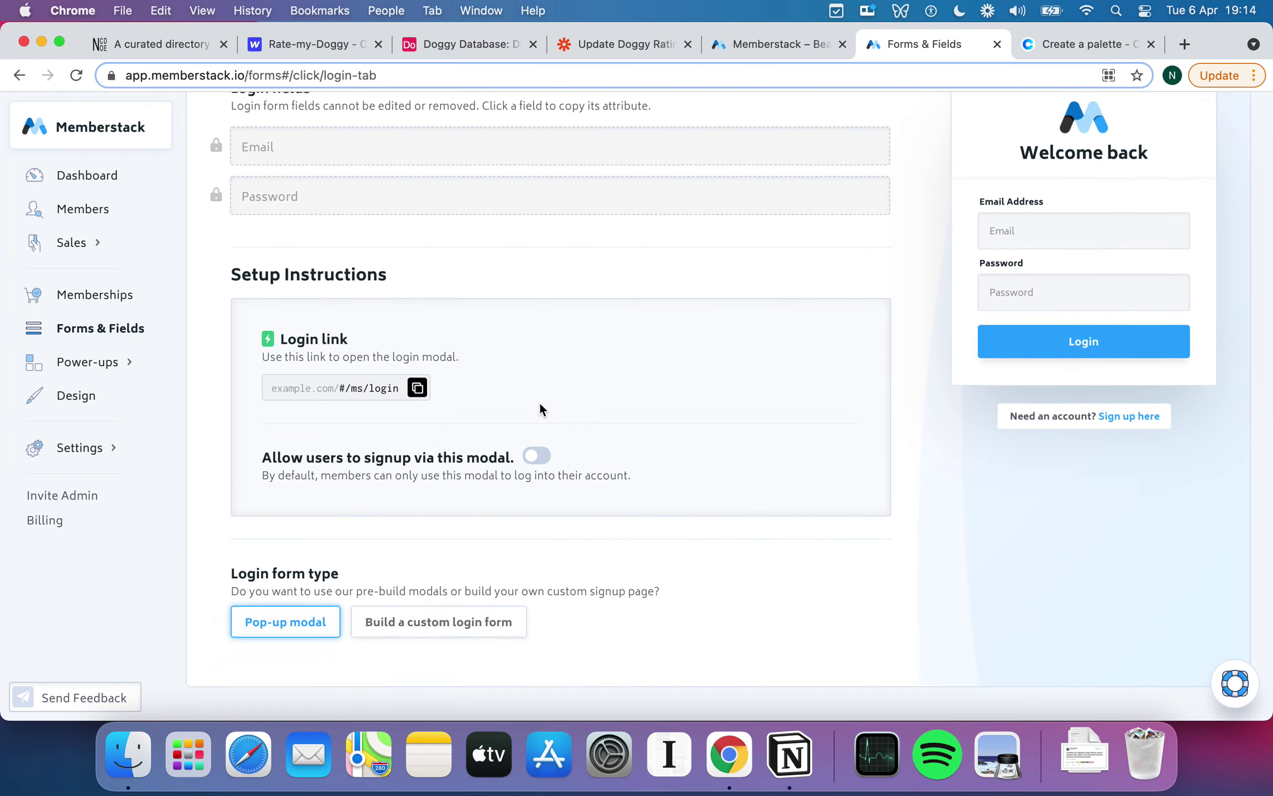
Step: Copy the #/ms/login modal link and allow members to sign up via the modal
drag(258, 201, 394, 201)
click(394, 201)
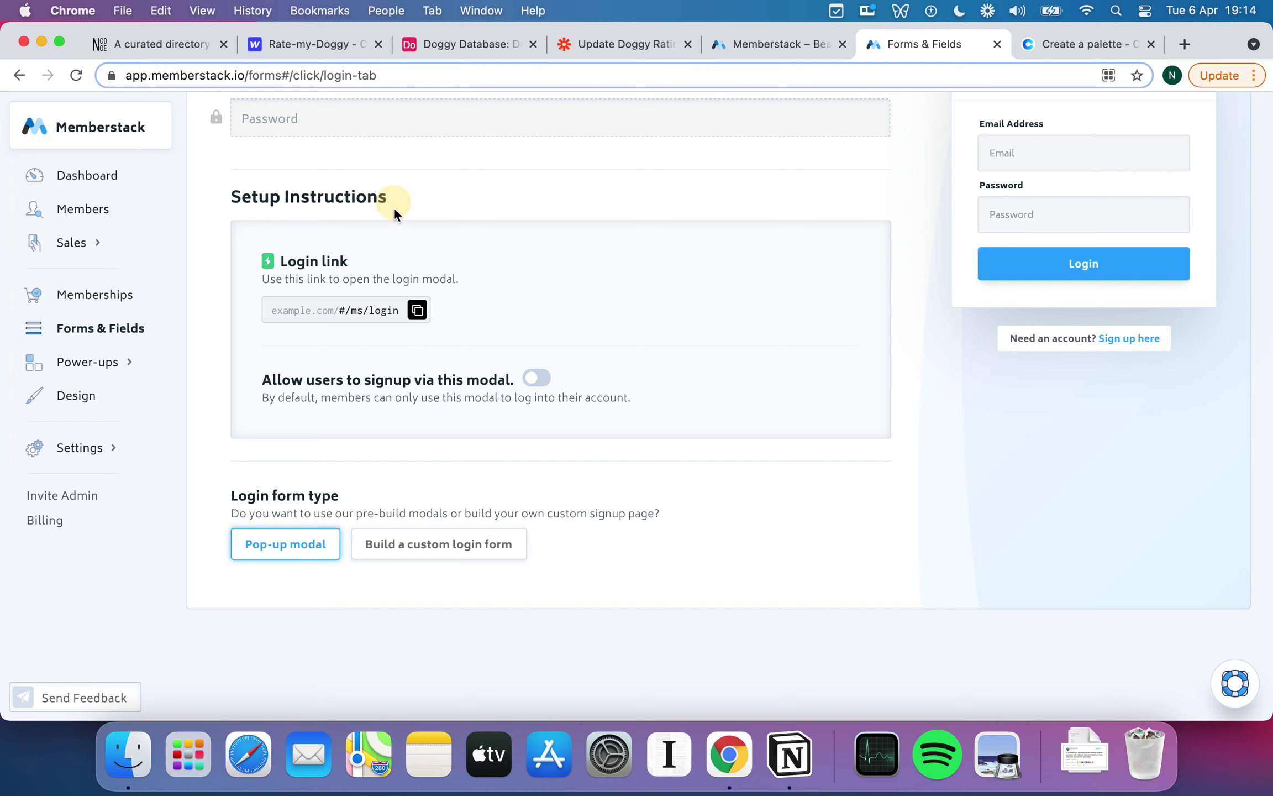
click(303, 279)
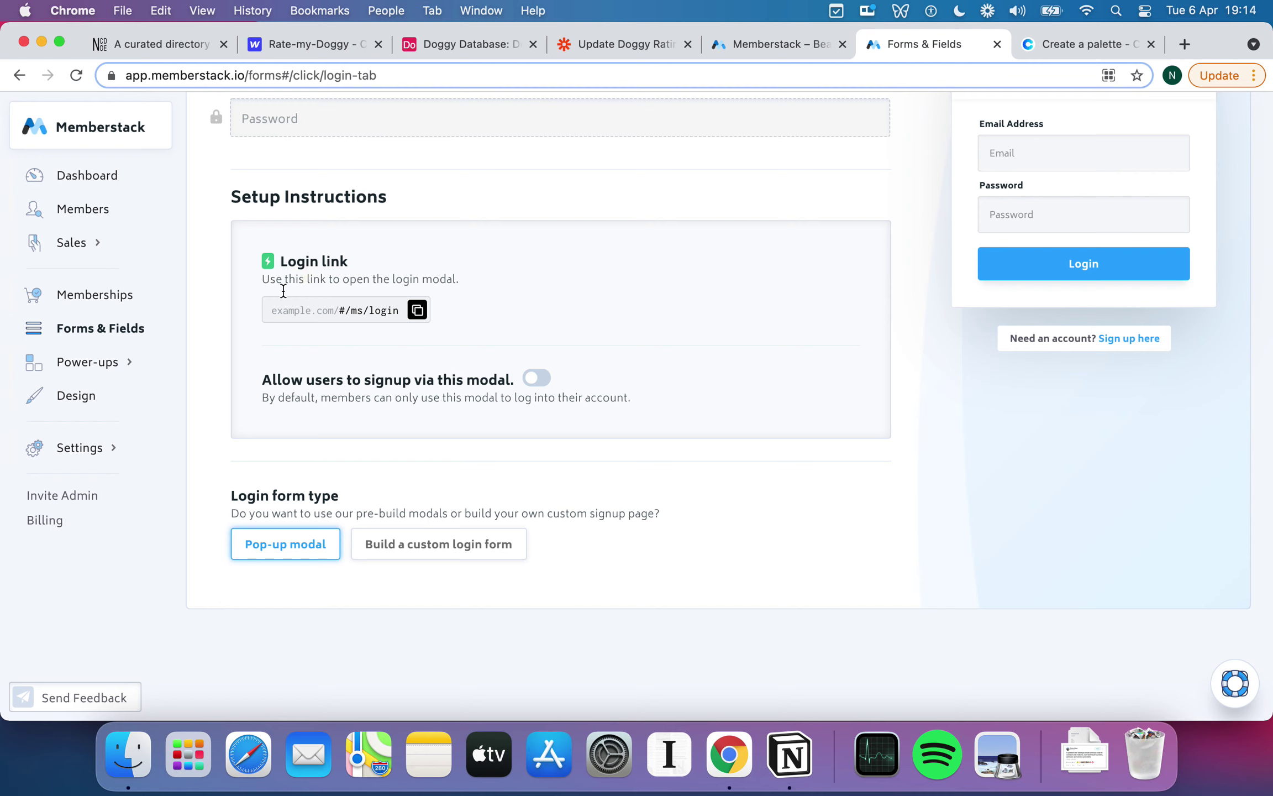
click(417, 312)
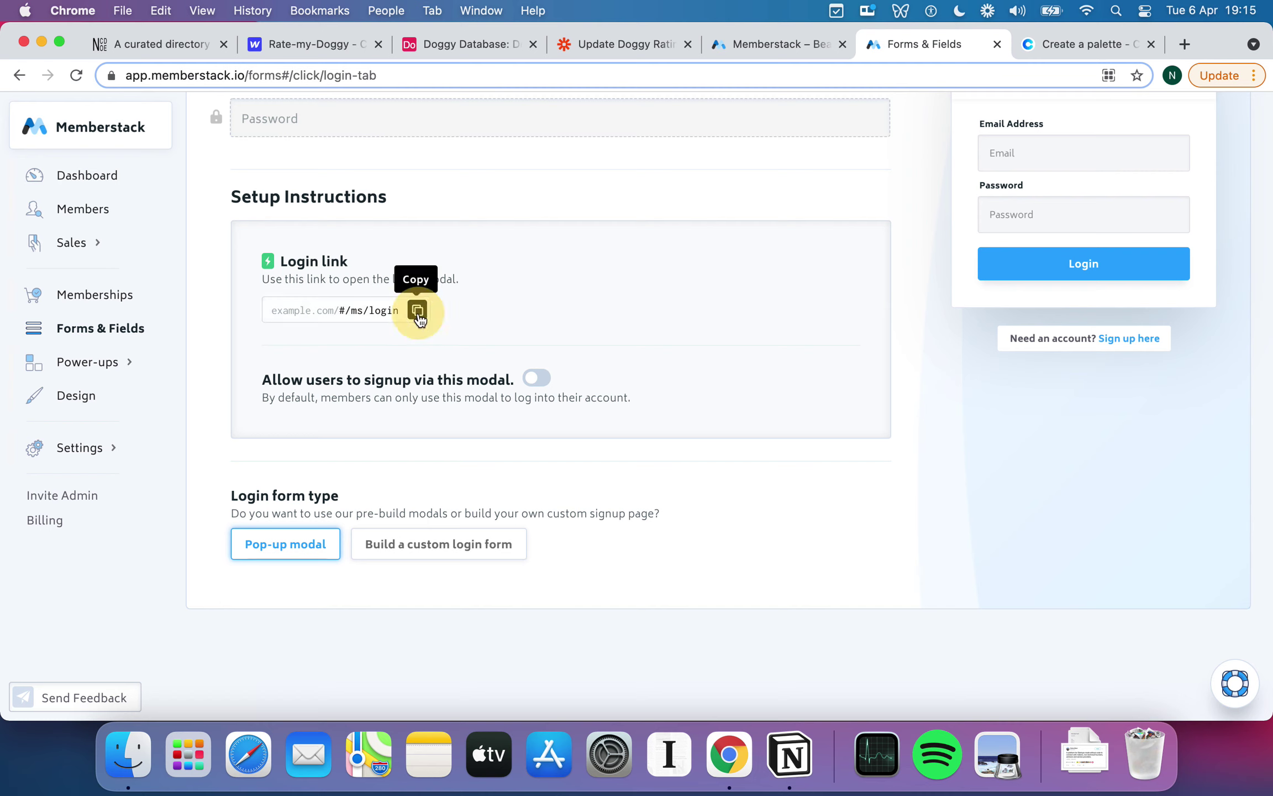
click(538, 379)
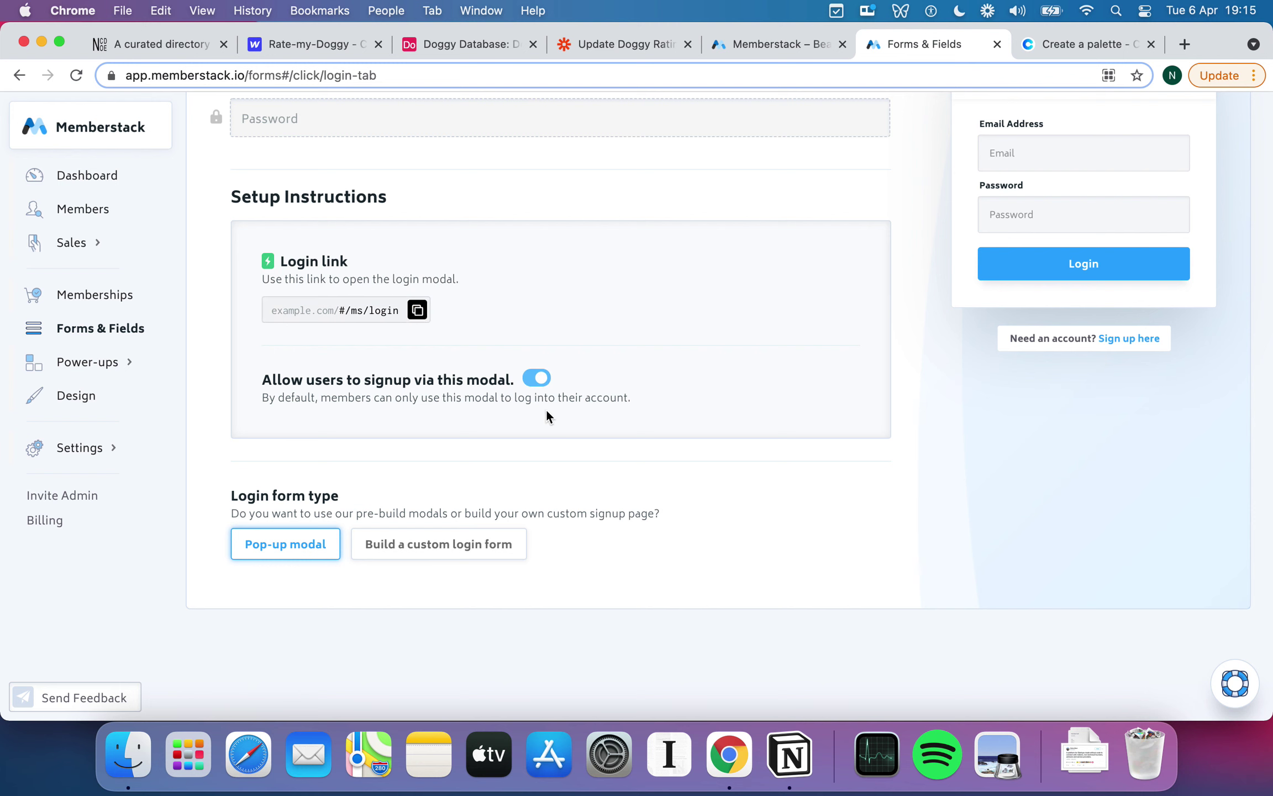
Step: Open Rate-my-Doggy in the Webflow Designer and recopy the #/ms/login link
click(296, 49)
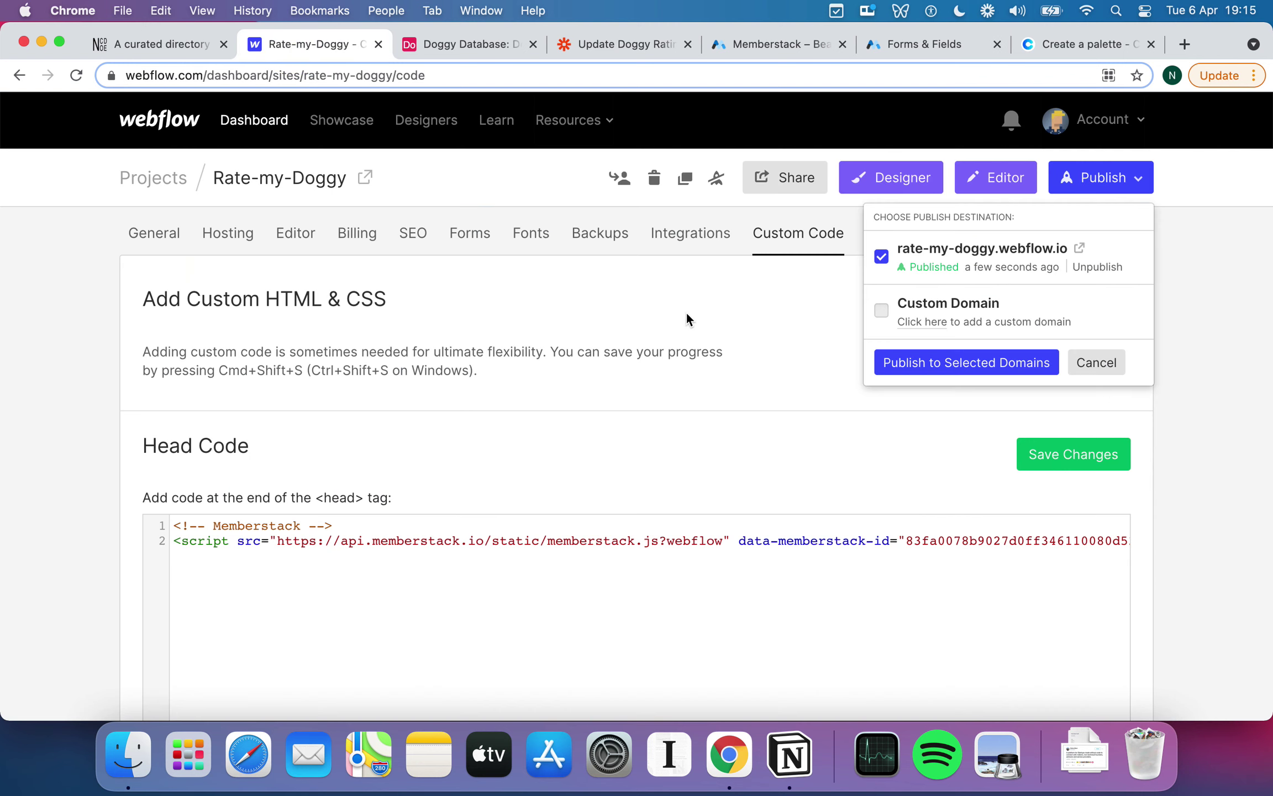
click(916, 176)
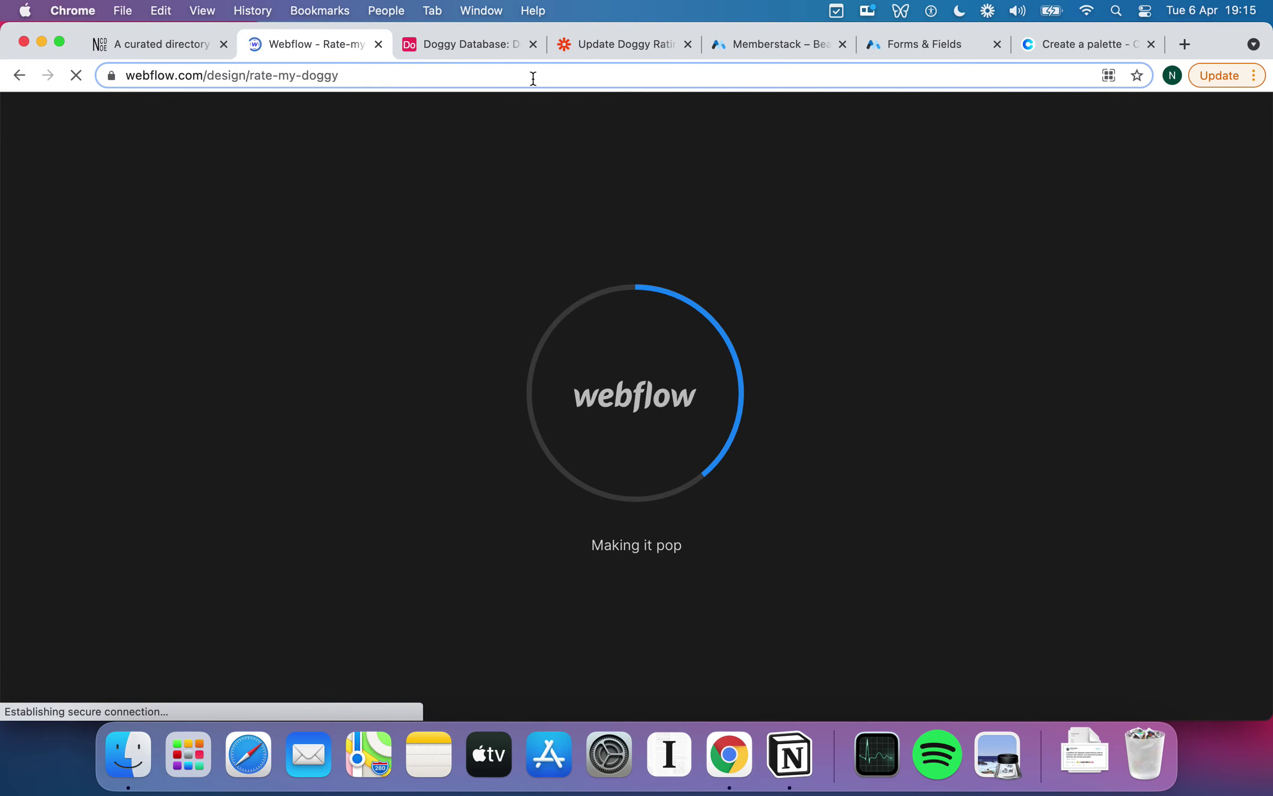
click(474, 43)
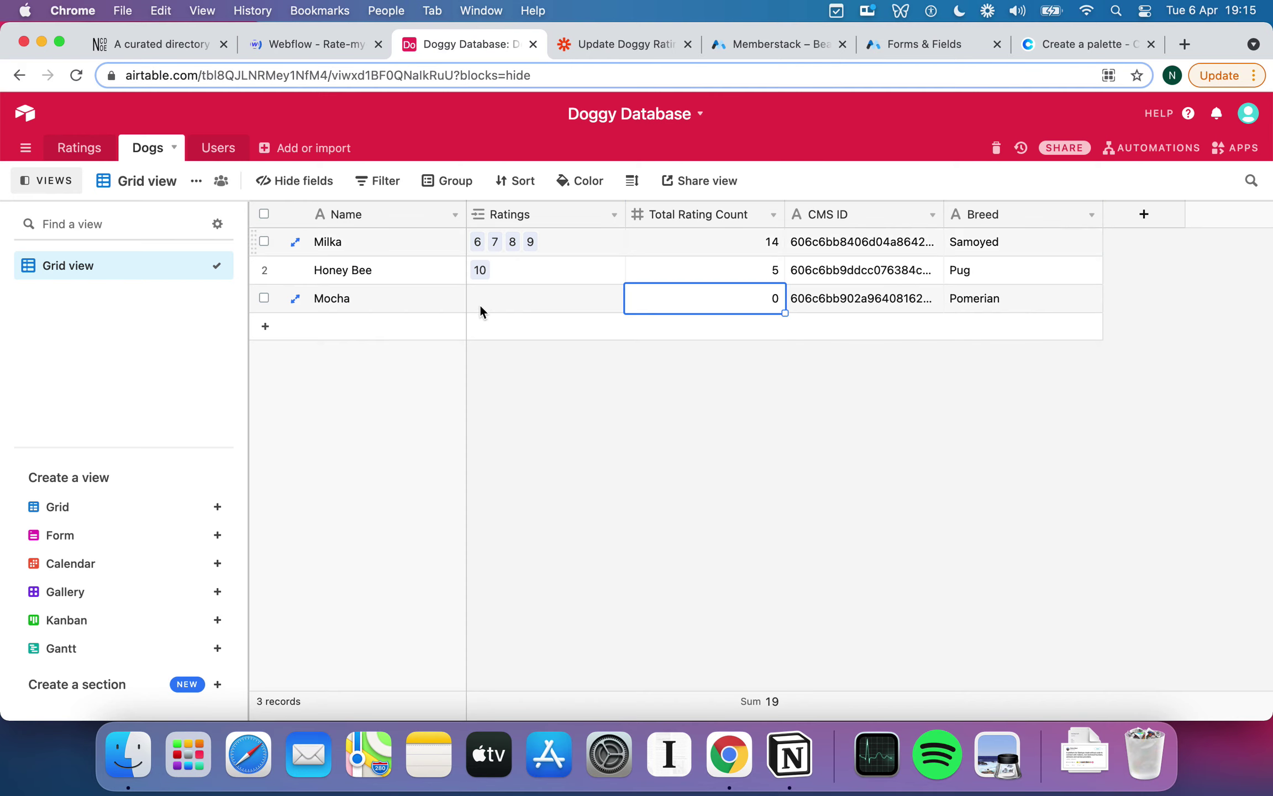
click(873, 40)
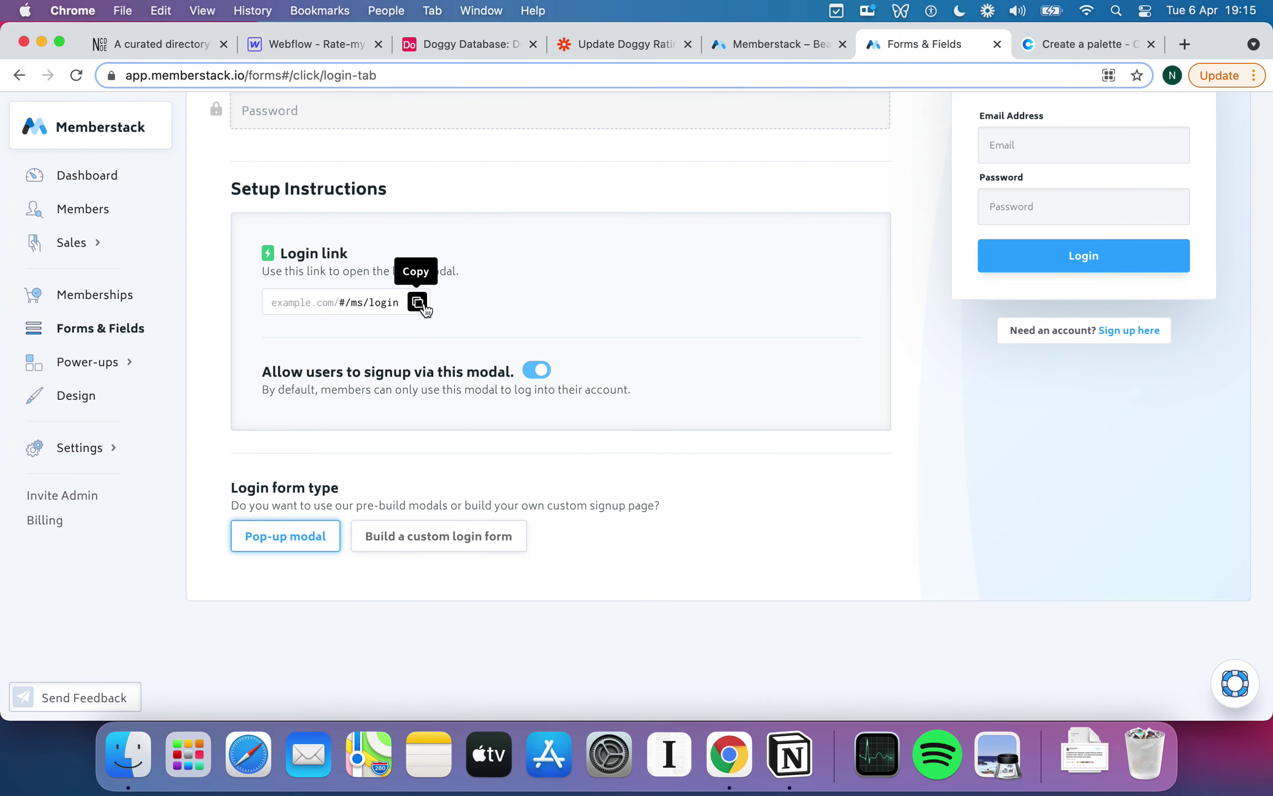
click(419, 304)
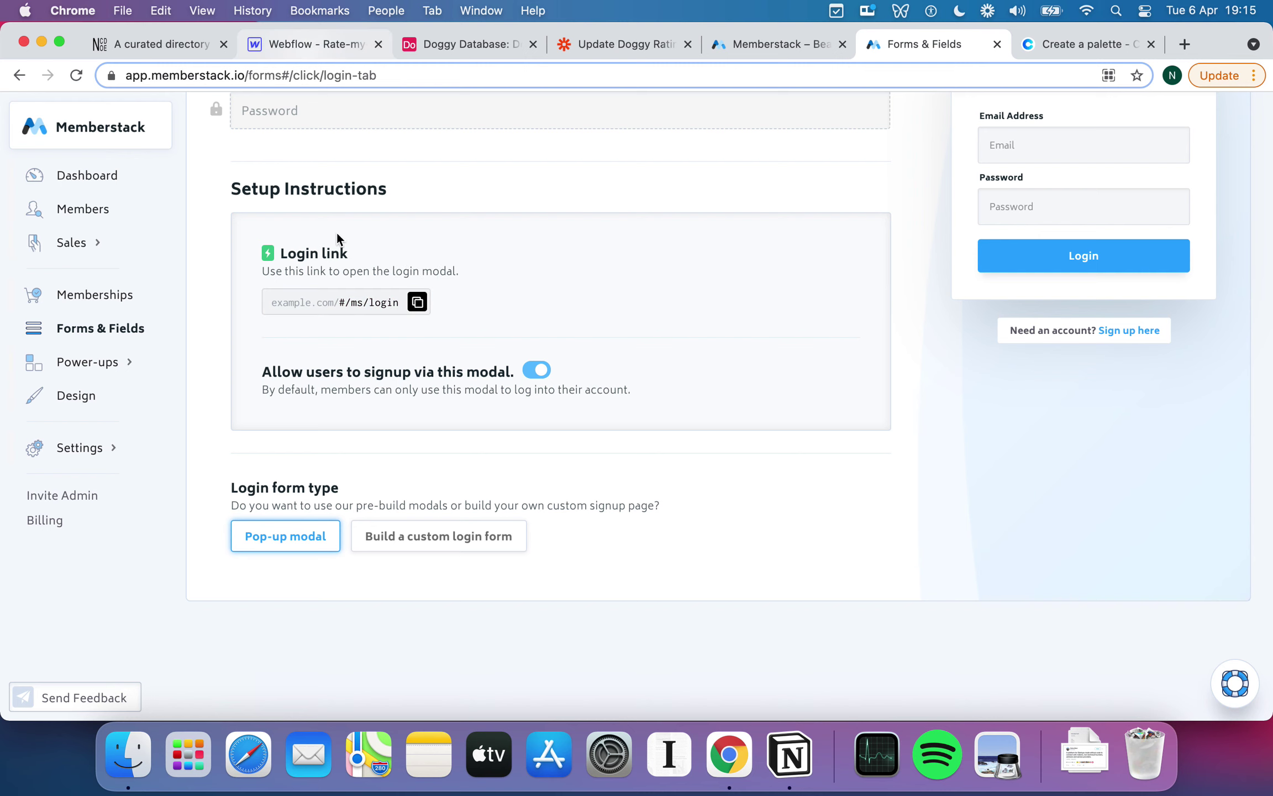
click(291, 45)
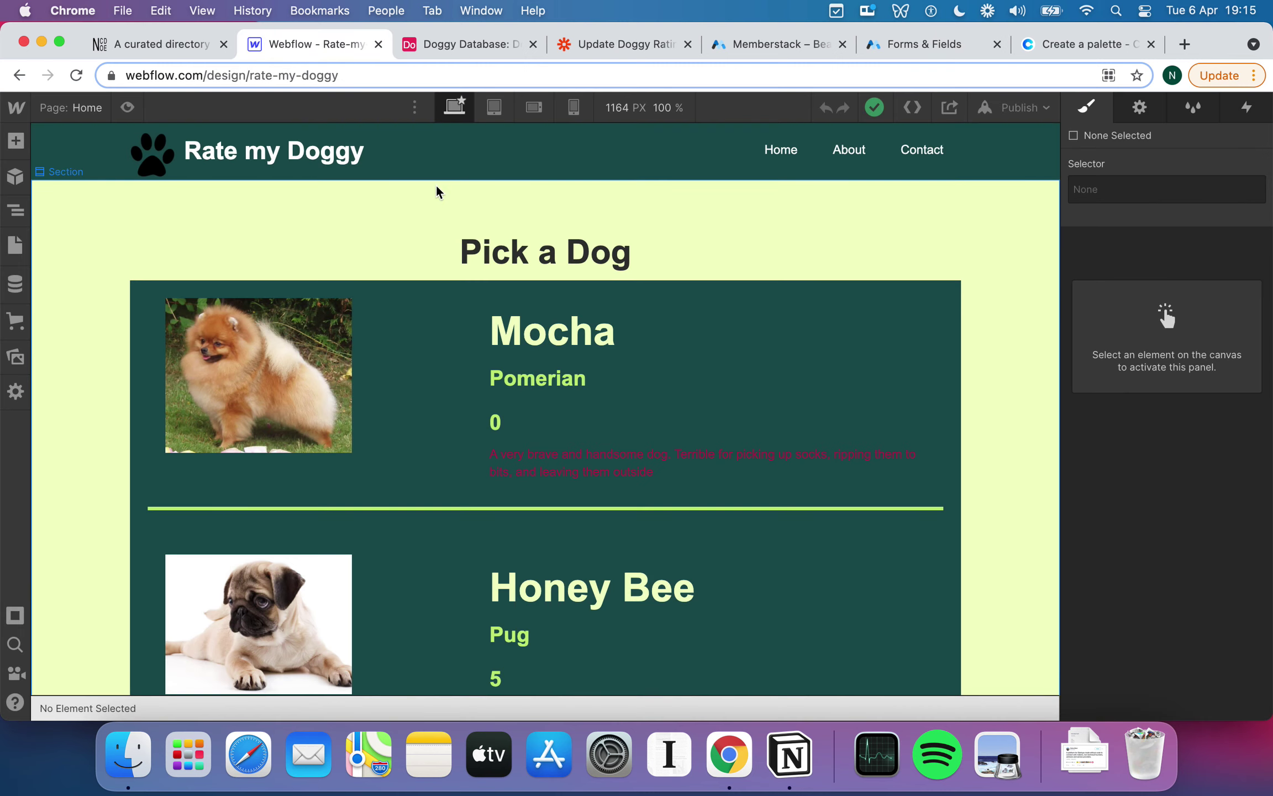
Step: Add a div block above Pick a Dog containing a button labelled Login
scroll(476, 210, down, 2)
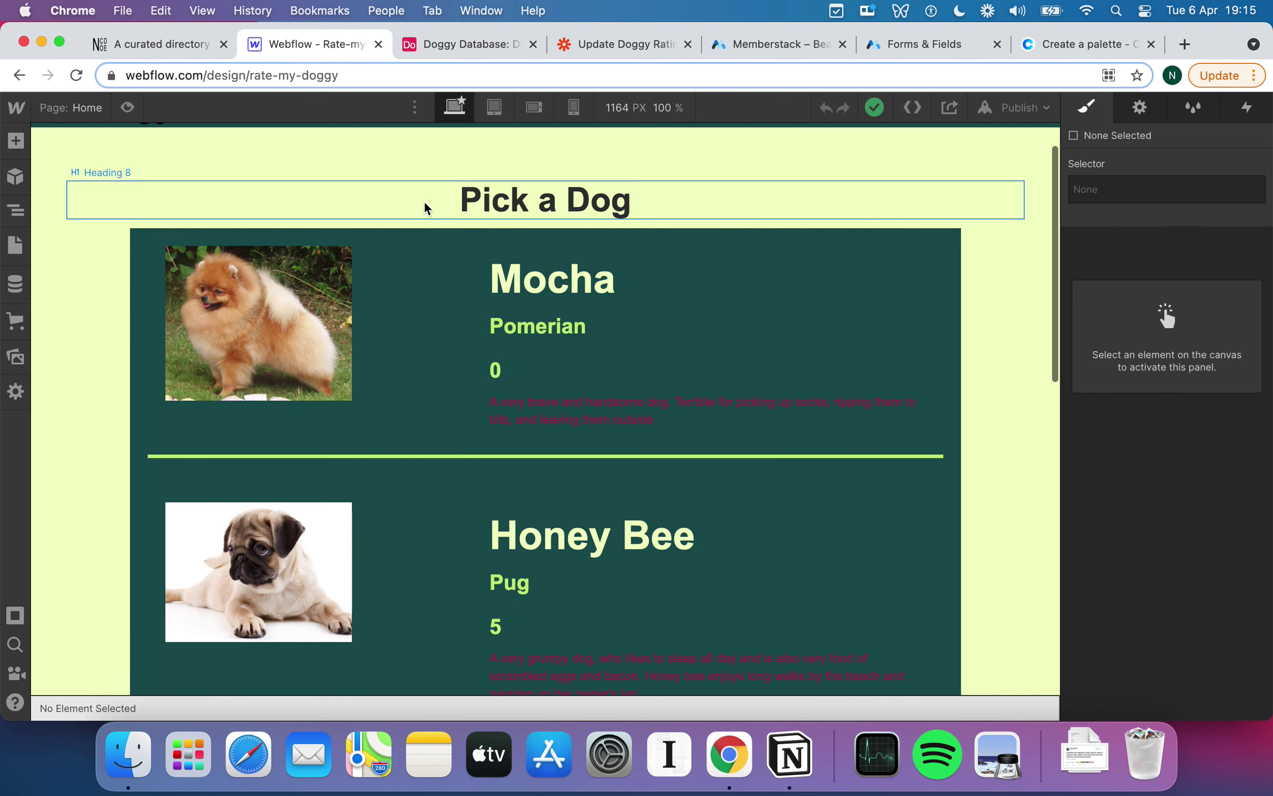
click(16, 140)
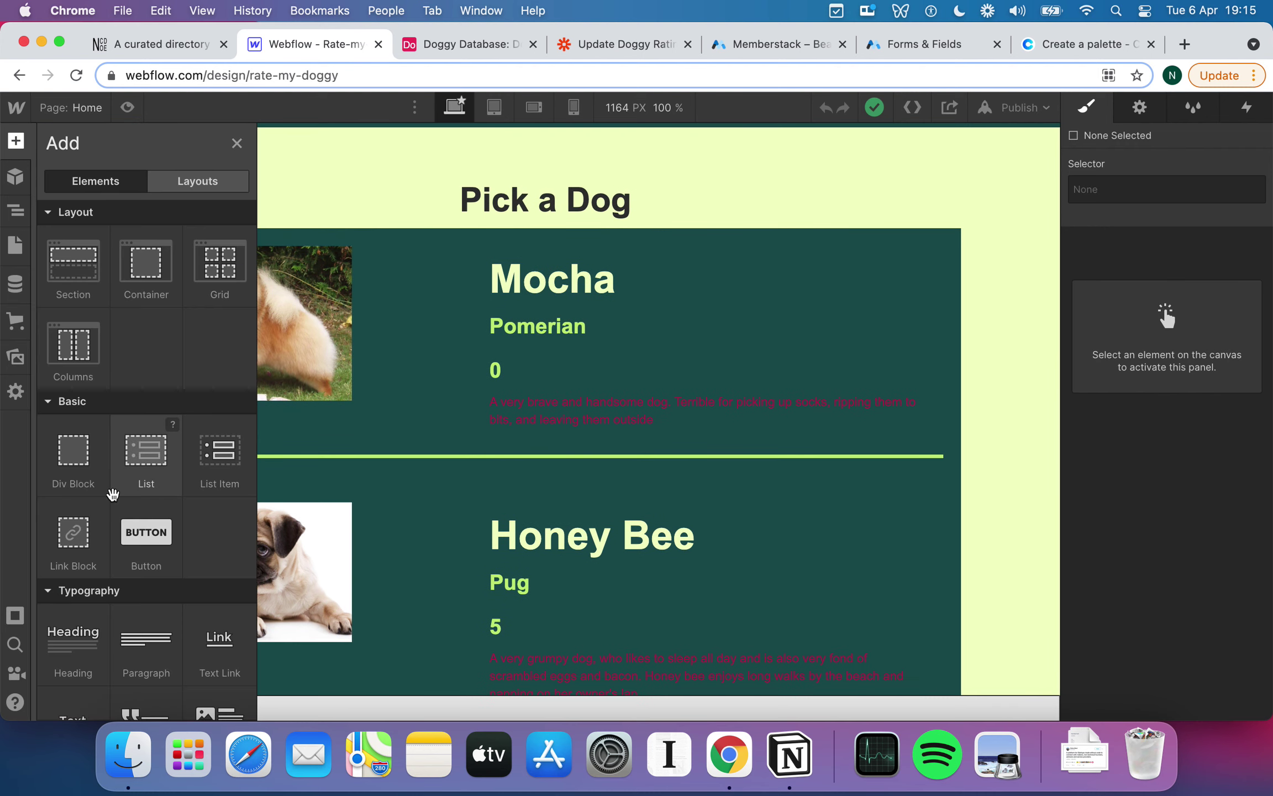
drag(79, 475, 490, 178)
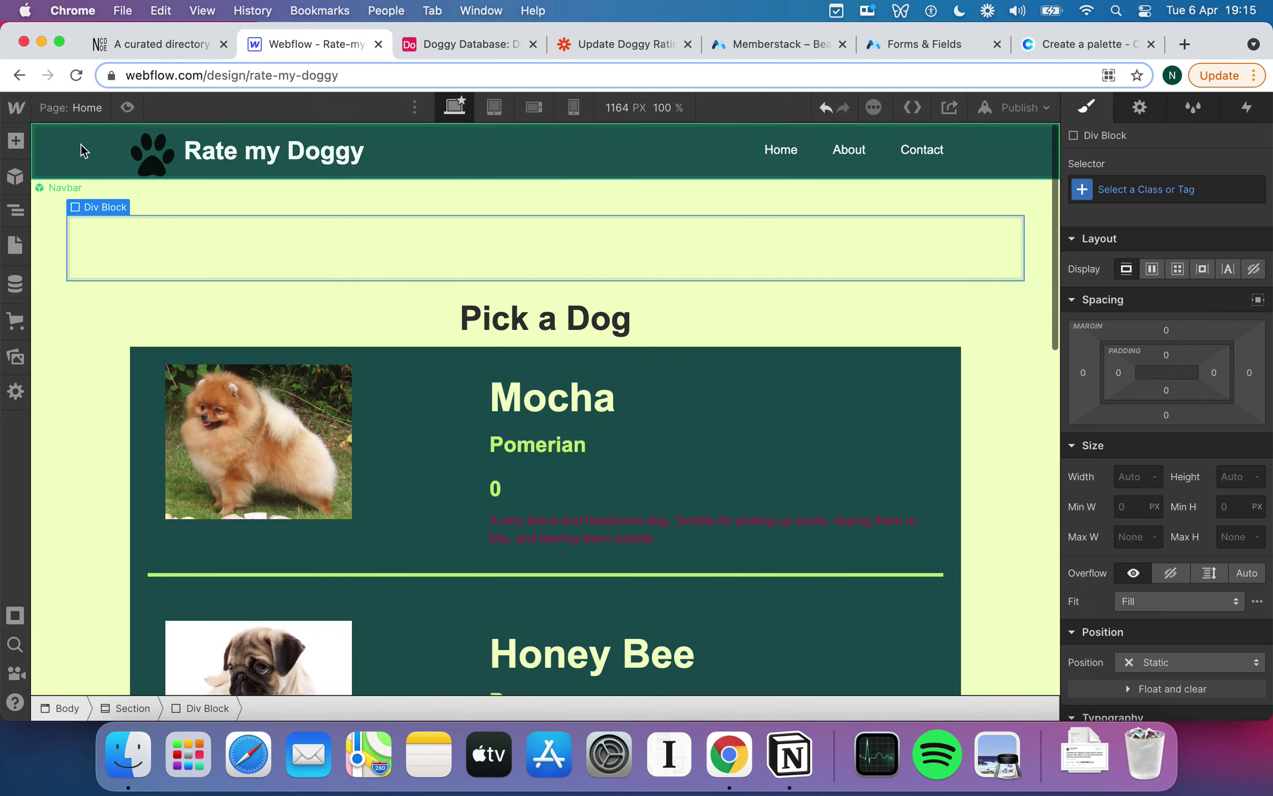
click(15, 140)
scroll(127, 491, down, 1)
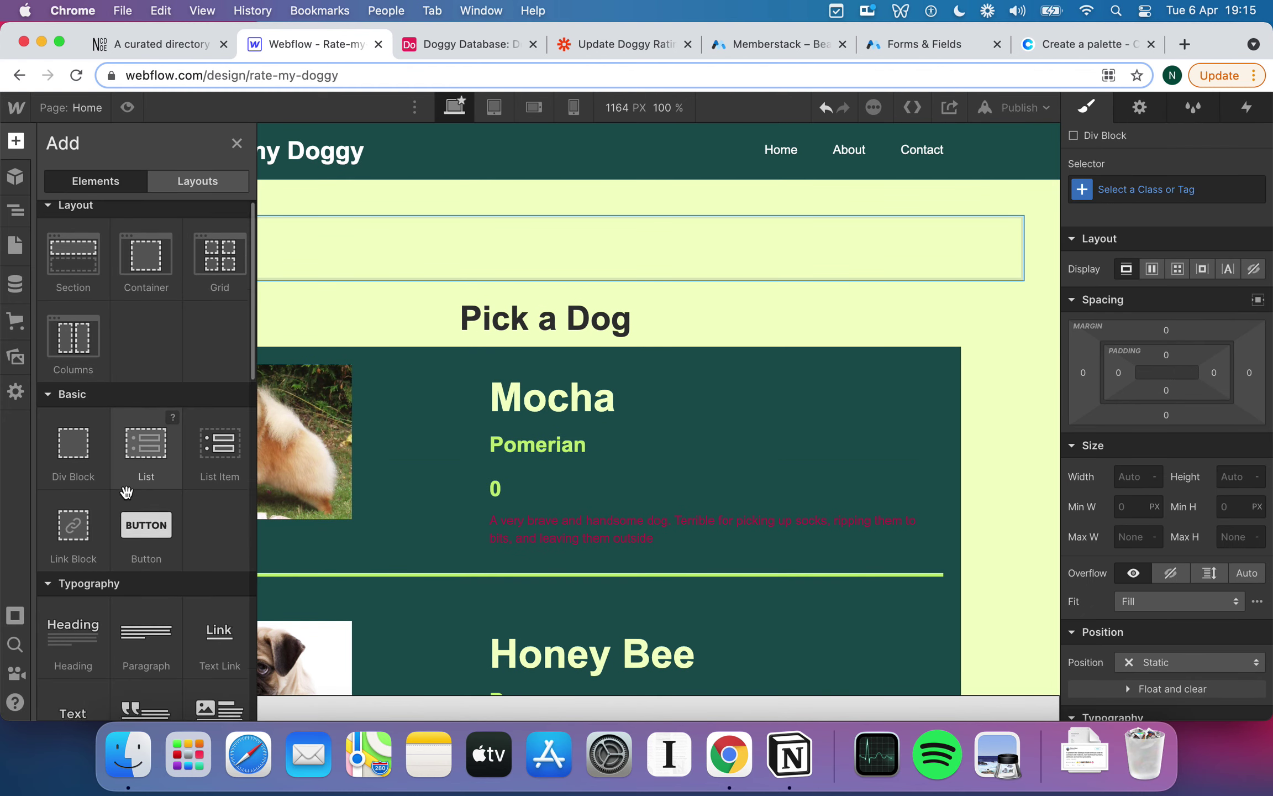
drag(133, 529, 413, 265)
double_click(106, 233)
key(BackSpace)
text(Login)
click(133, 268)
Step: Link the Login button to the #/ms/login URL
click(108, 232)
click(1139, 107)
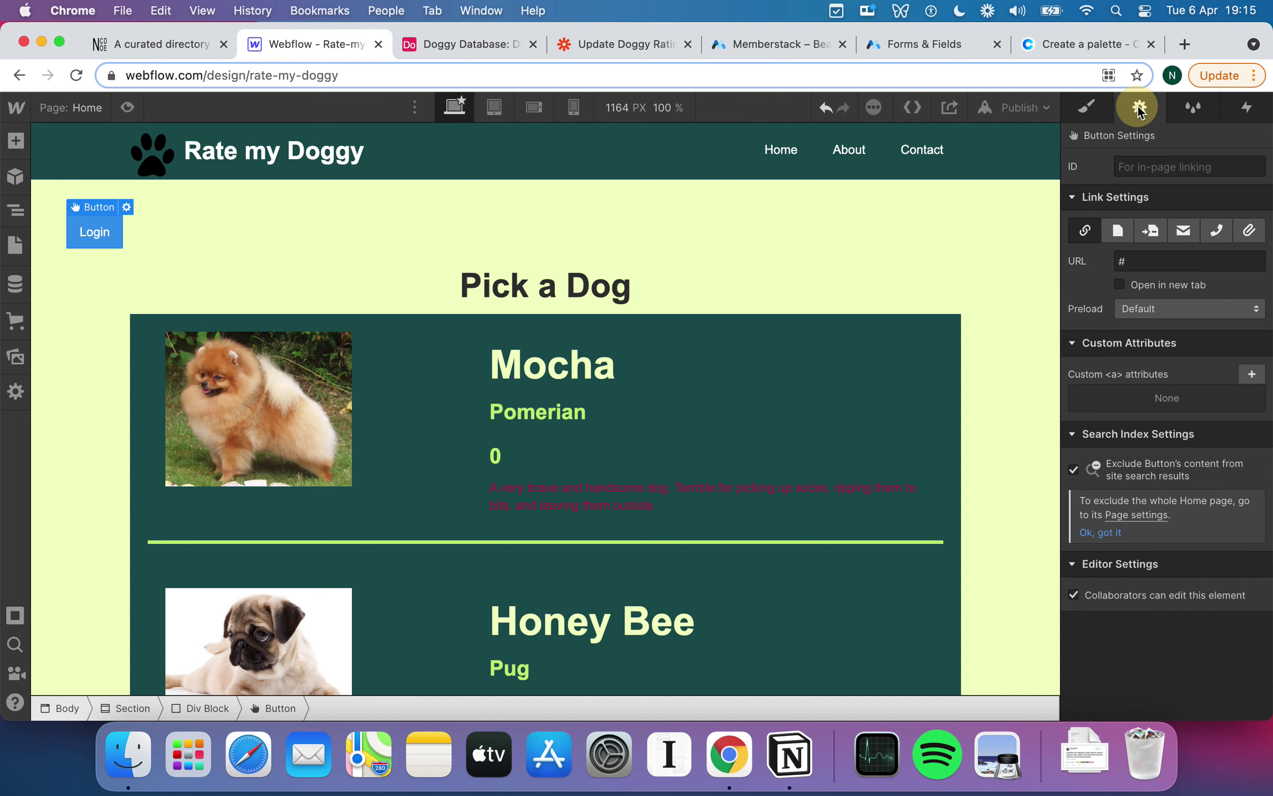
click(1125, 260)
key(BackSpace)
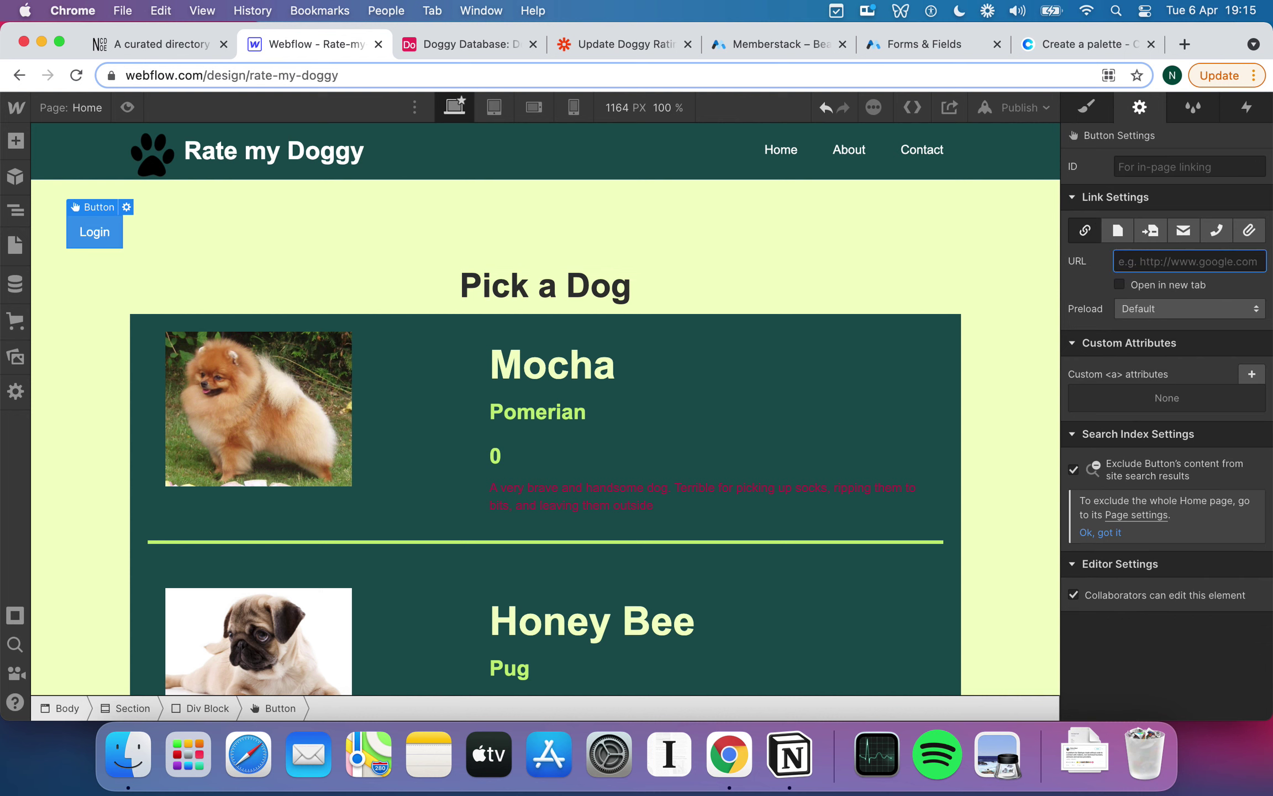
key(super+v)
click(1120, 262)
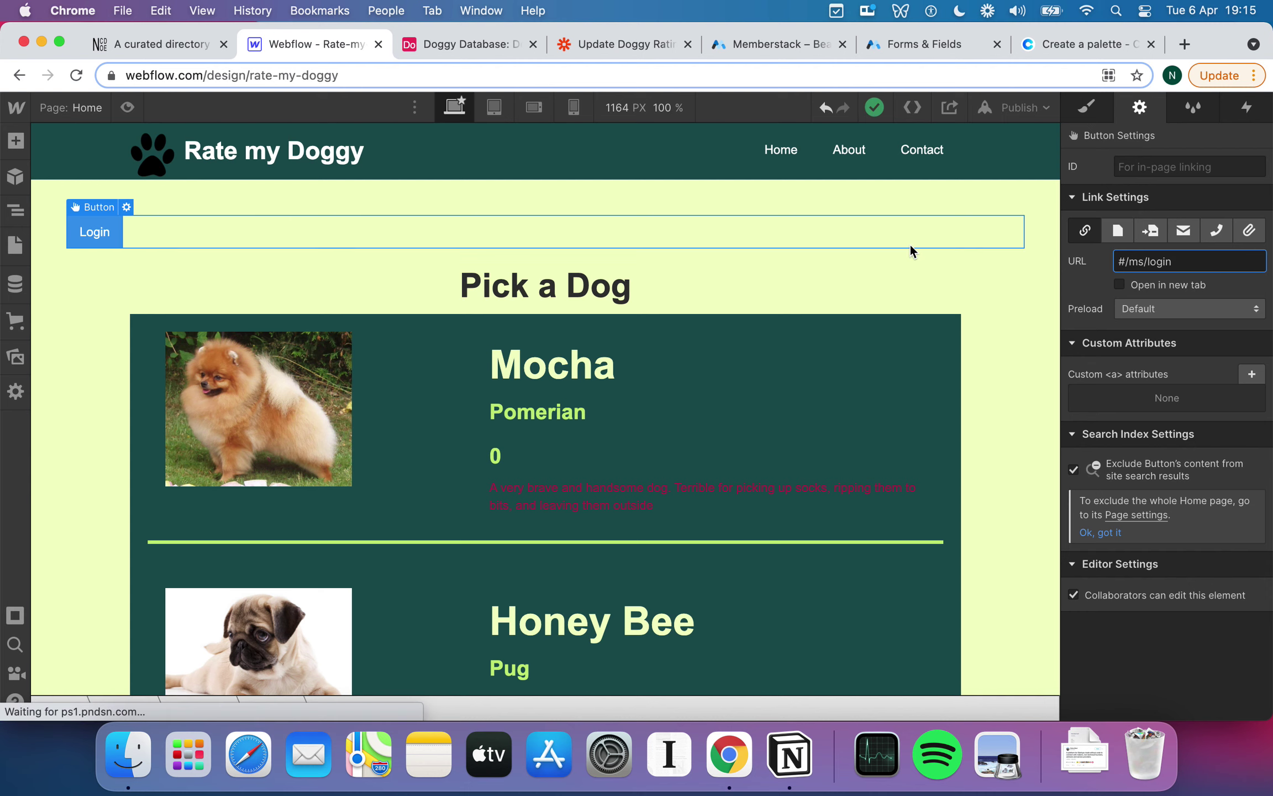
Step: Duplicate the Login button into the div block and relabel the copy Signup
click(203, 220)
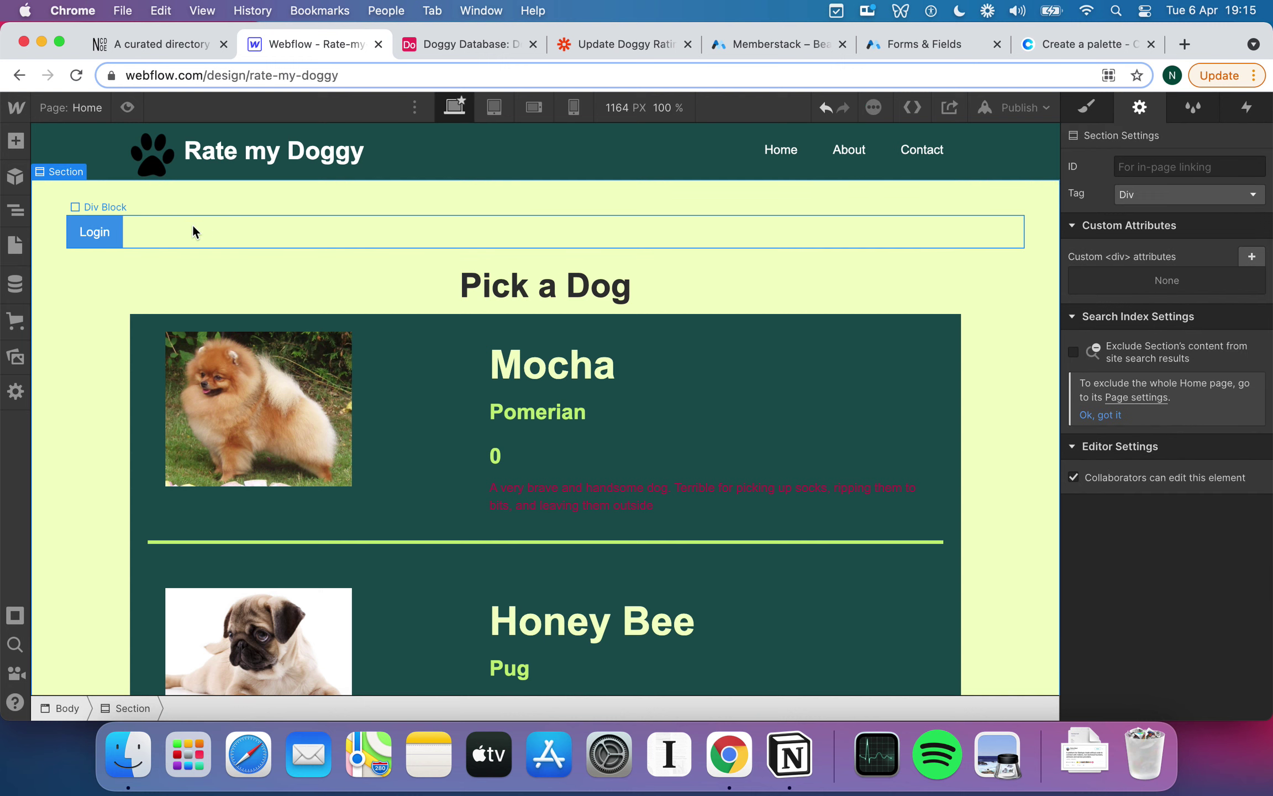
click(100, 234)
key(super+c)
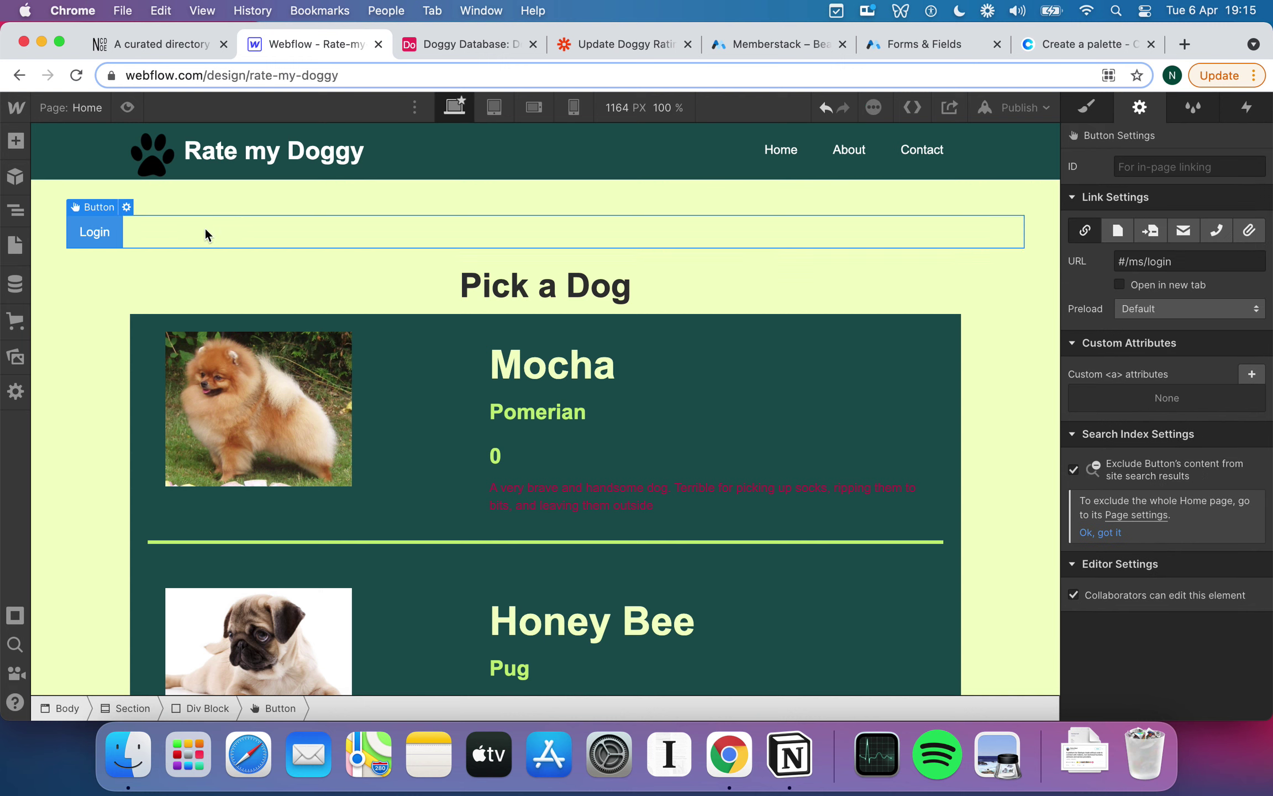
click(205, 226)
key(super+v)
double_click(157, 241)
text(S)
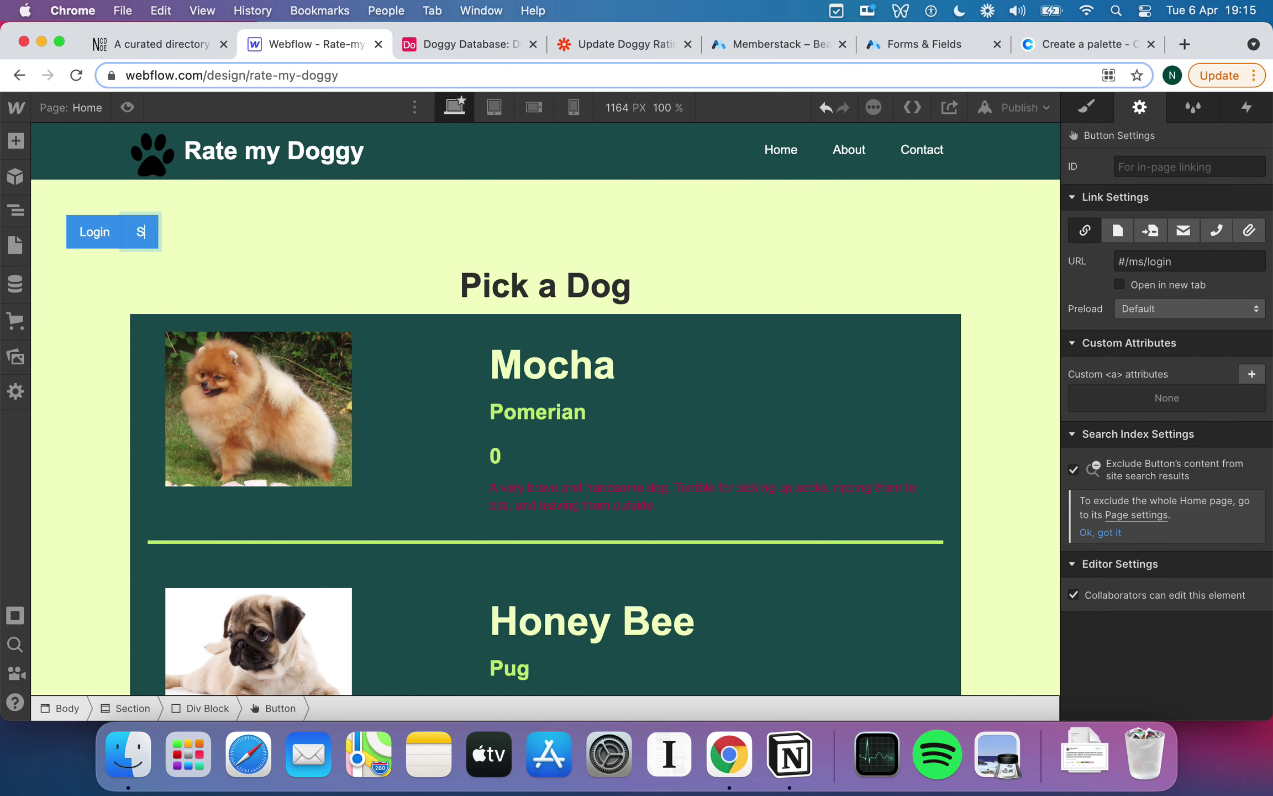
Step: Set the Div Block's alignment to center so both buttons are centred
click(273, 231)
click(1090, 113)
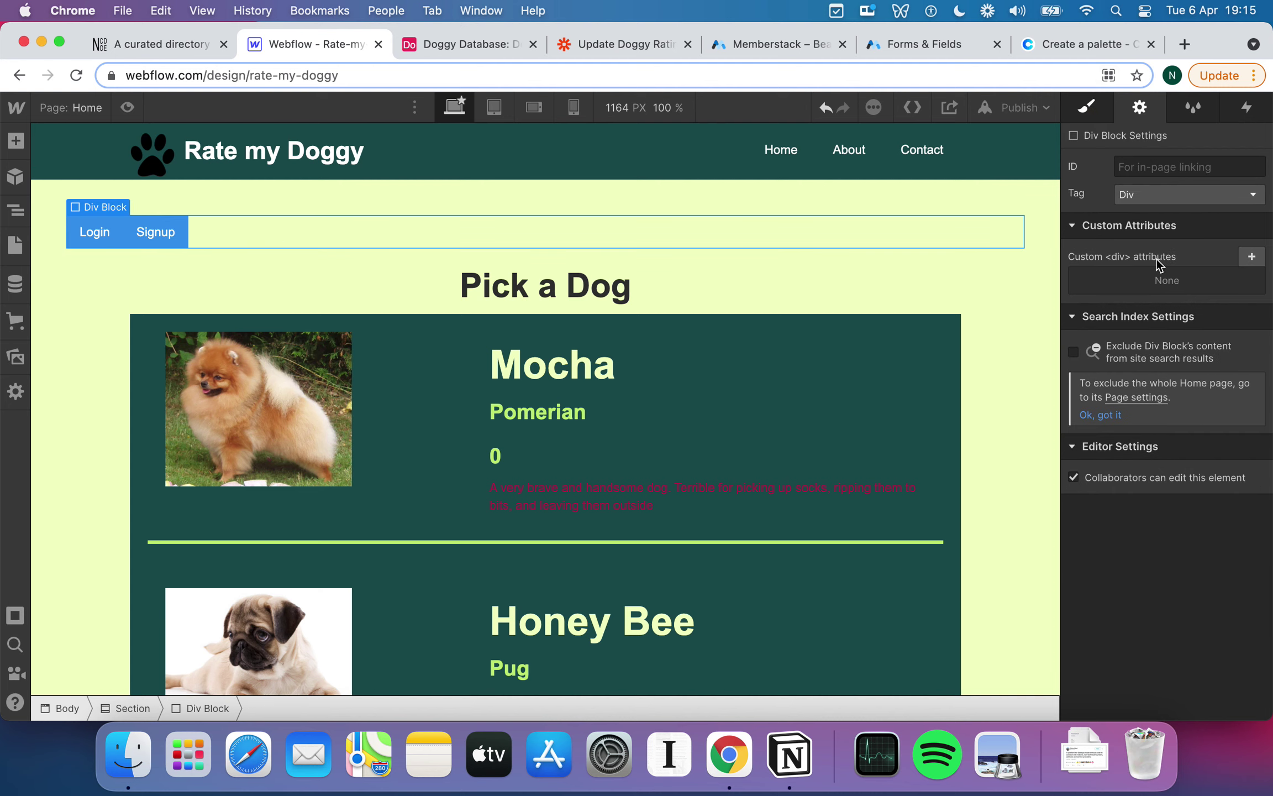
scroll(1188, 580, down, 4)
scroll(1190, 584, down, 3)
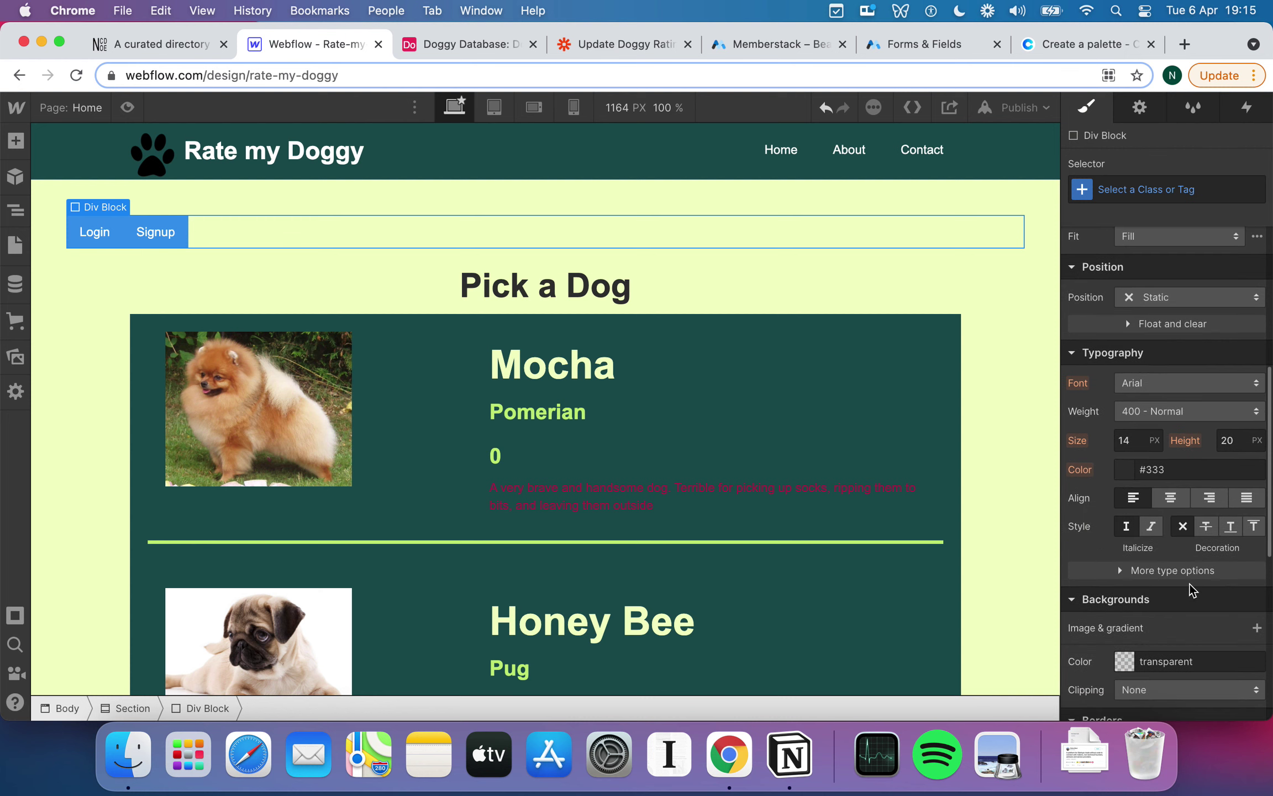
click(1170, 498)
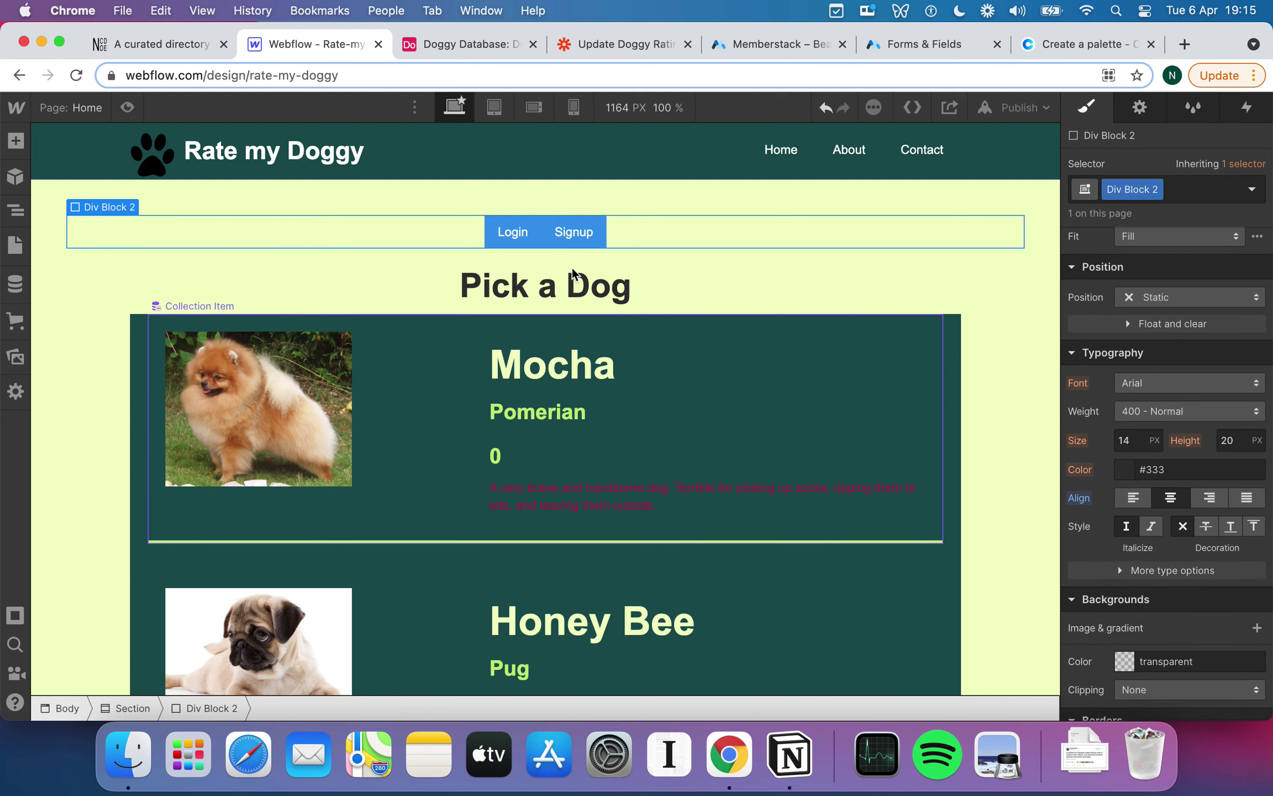
Step: Give the Login button a 40px right margin
click(531, 234)
scroll(1188, 387, up, 6)
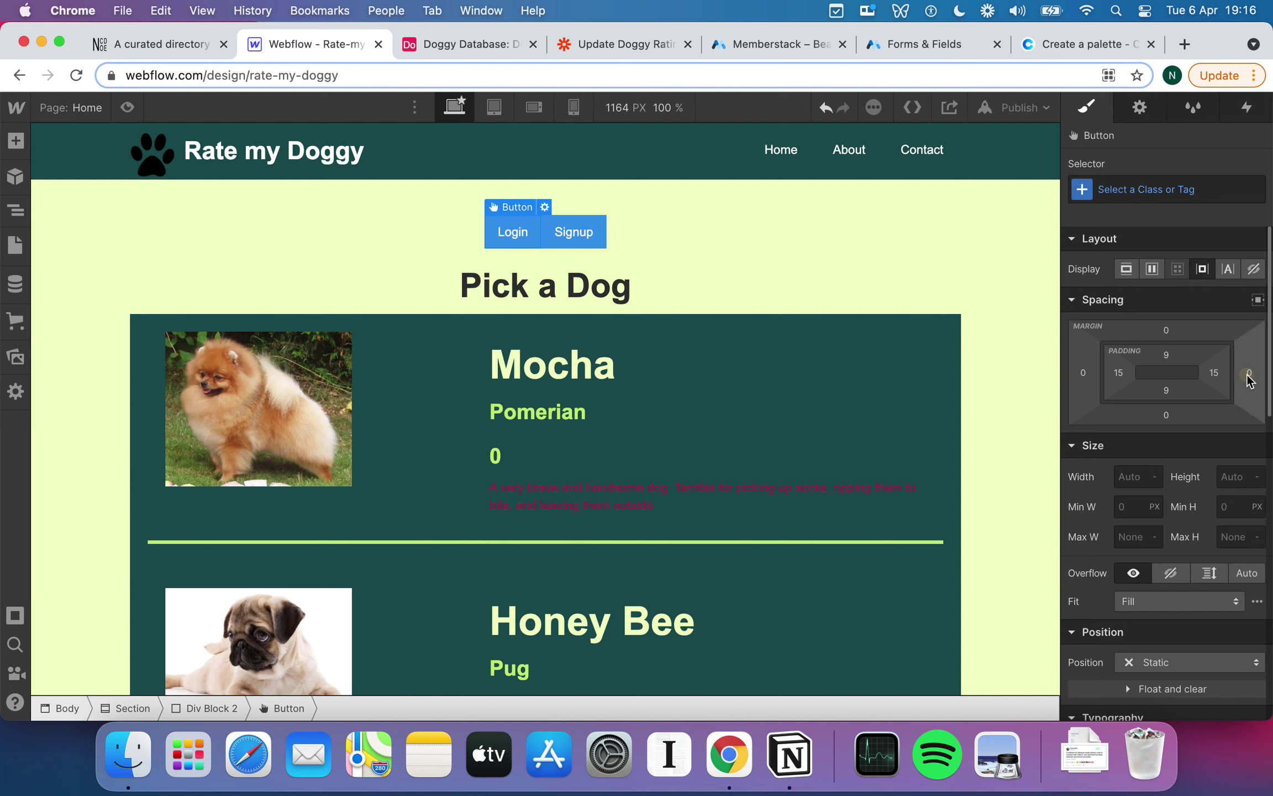
click(1248, 375)
text(40)
key(Return)
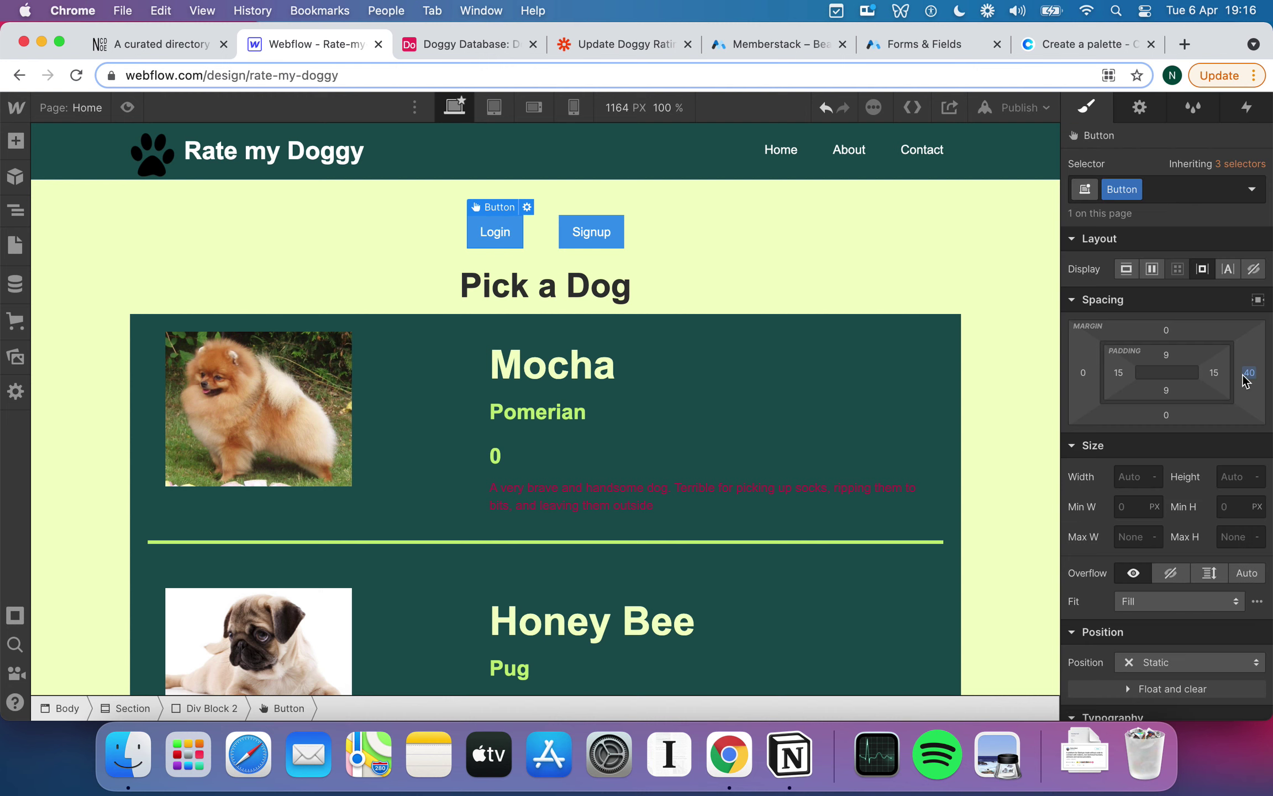
Step: Give the Signup button the crimson #b6174b background copied from the Mocha paragraph
click(601, 235)
scroll(885, 387, down, 3)
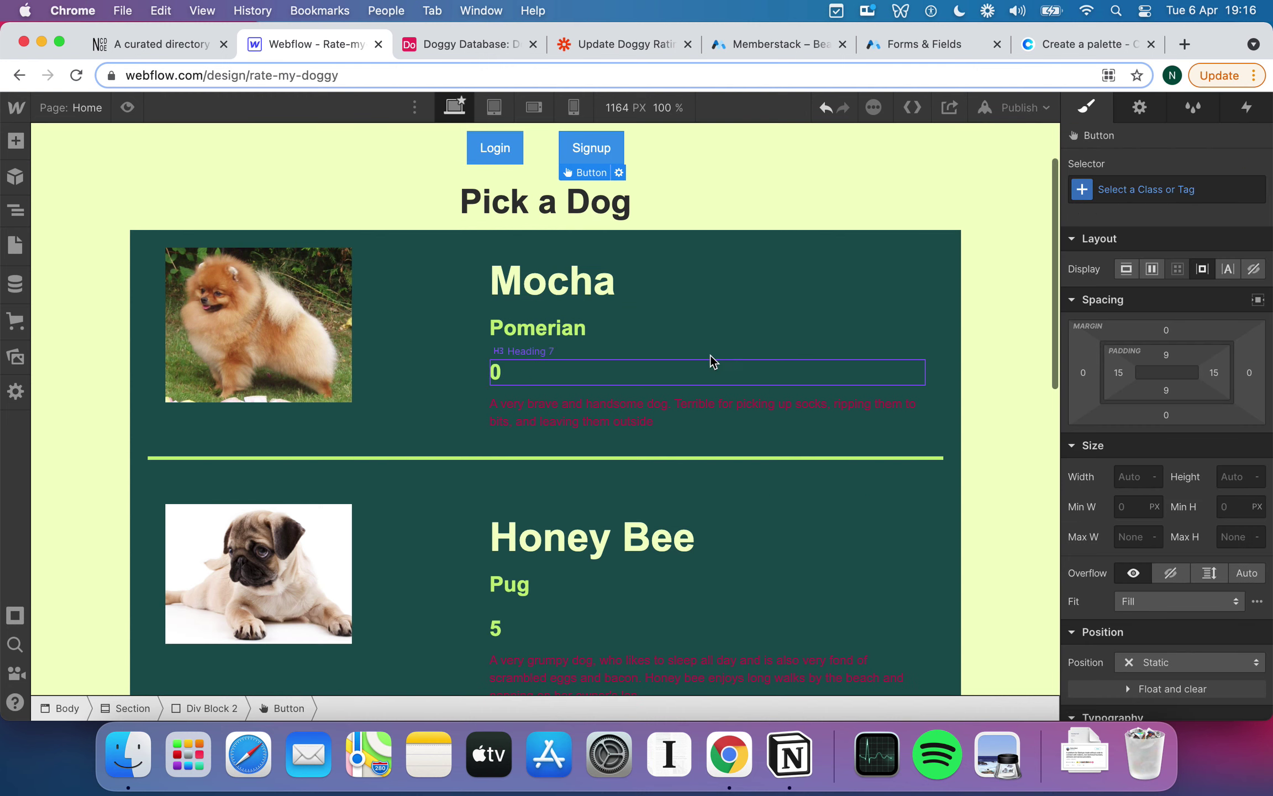
click(579, 407)
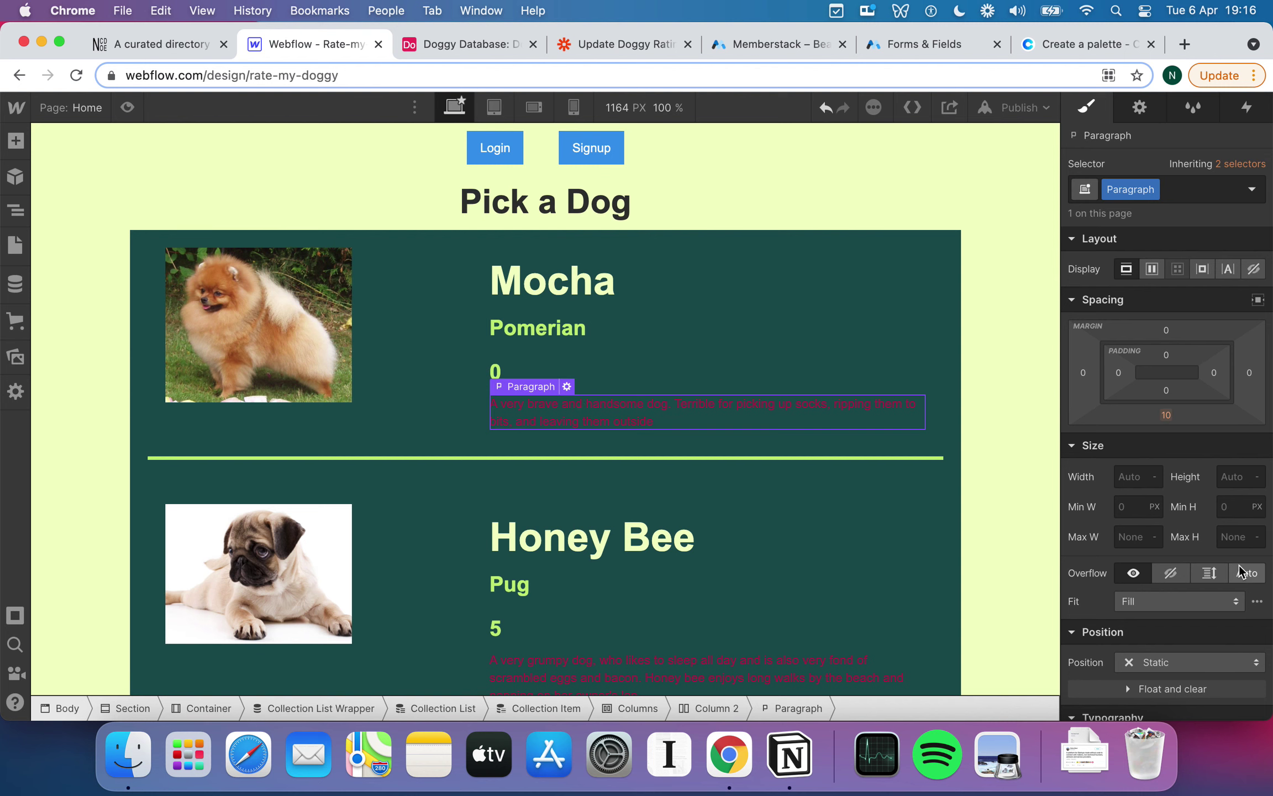
scroll(1189, 338, down, 10)
scroll(1118, 355, up, 5)
click(1160, 255)
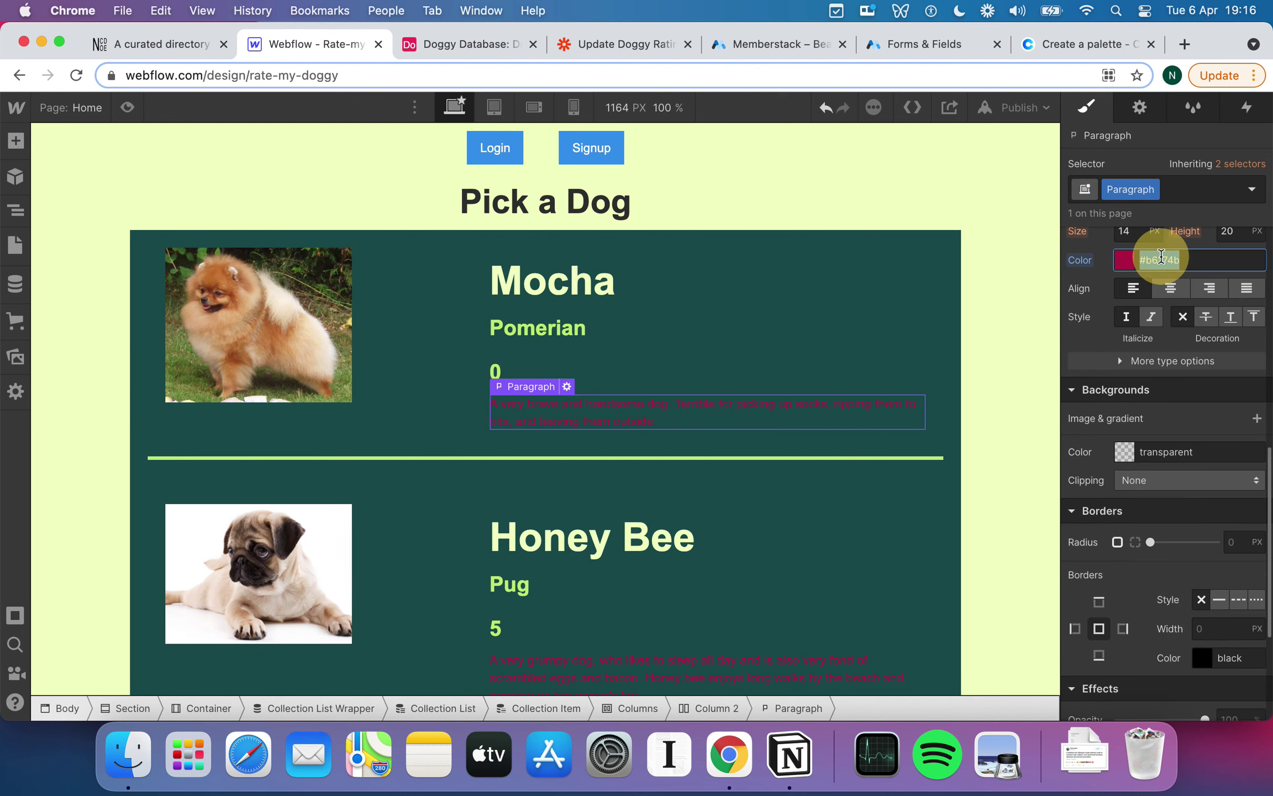
click(606, 148)
scroll(683, 273, up, 3)
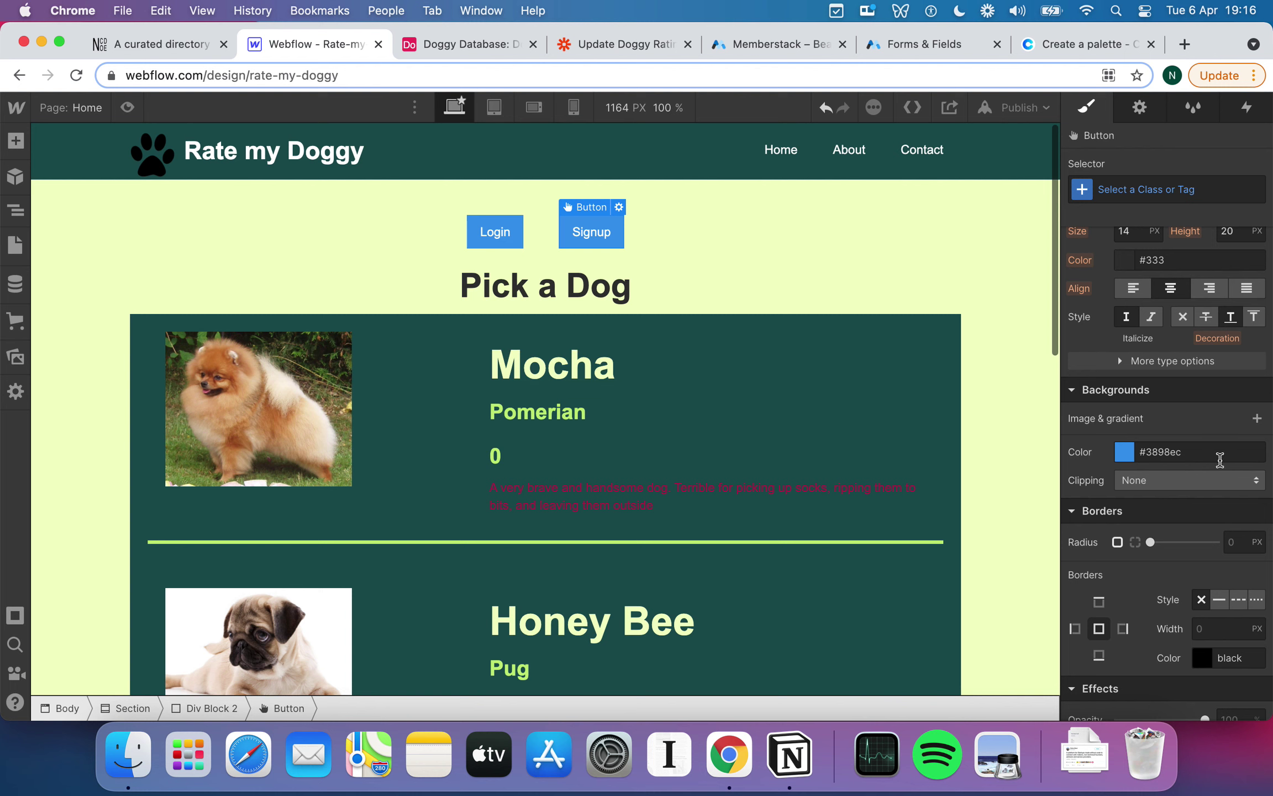
click(1154, 456)
key(super+v)
key(Return)
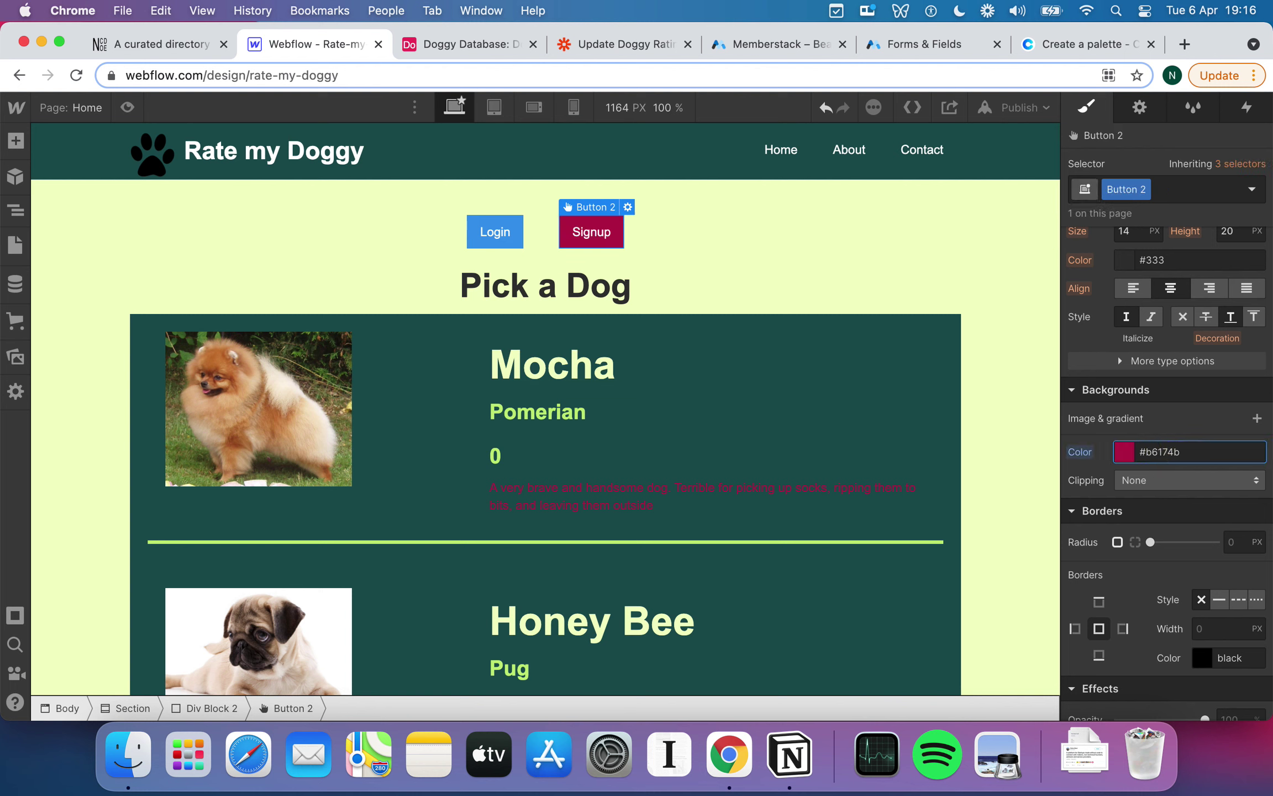
Step: Publish the site to rate-my-doggy.webflow.io
click(728, 207)
click(720, 199)
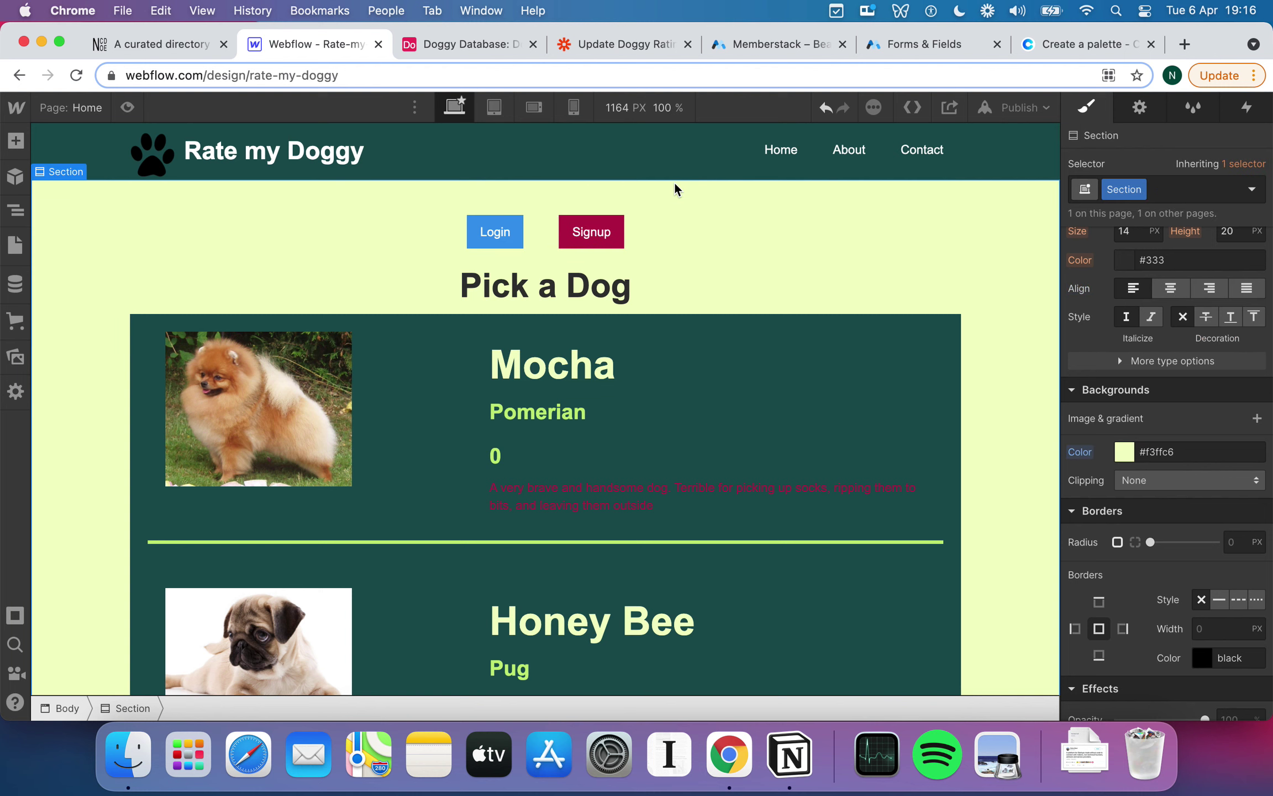
click(1019, 108)
click(945, 332)
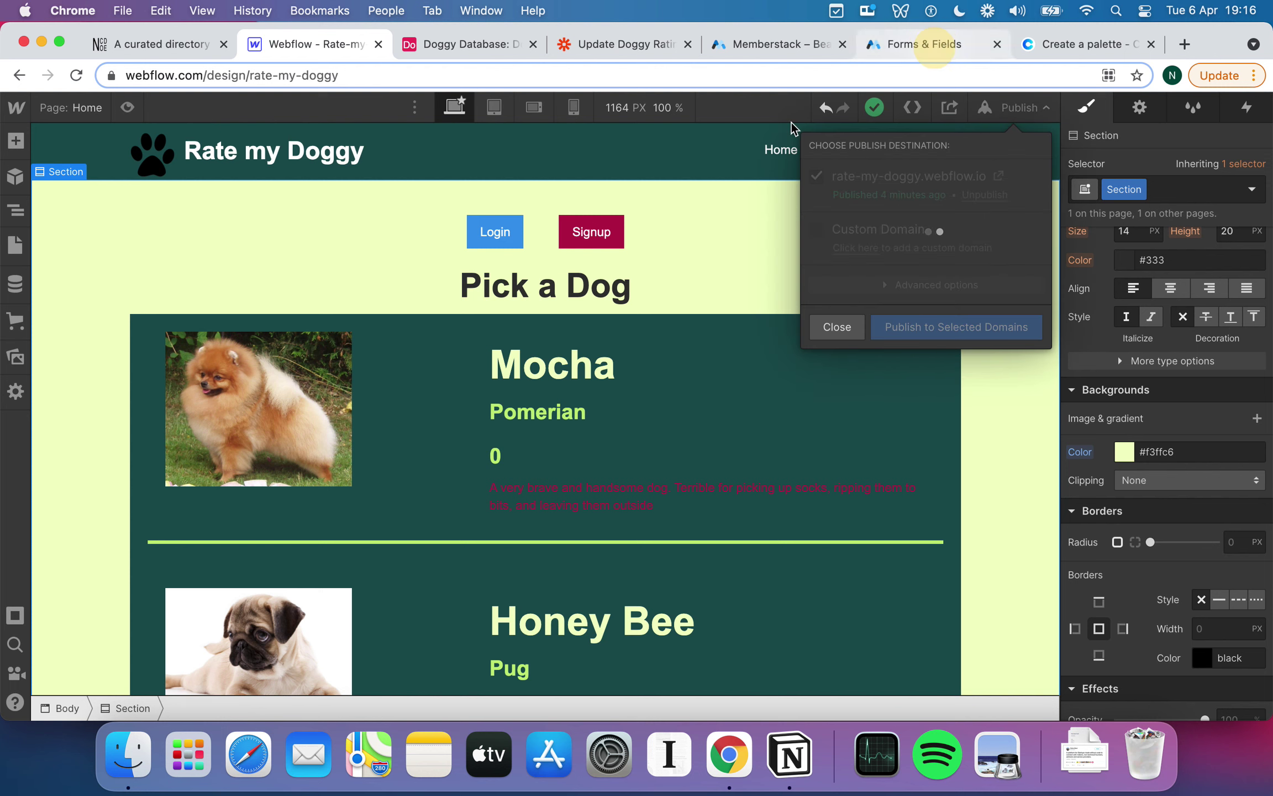
click(936, 49)
scroll(345, 398, up, 1)
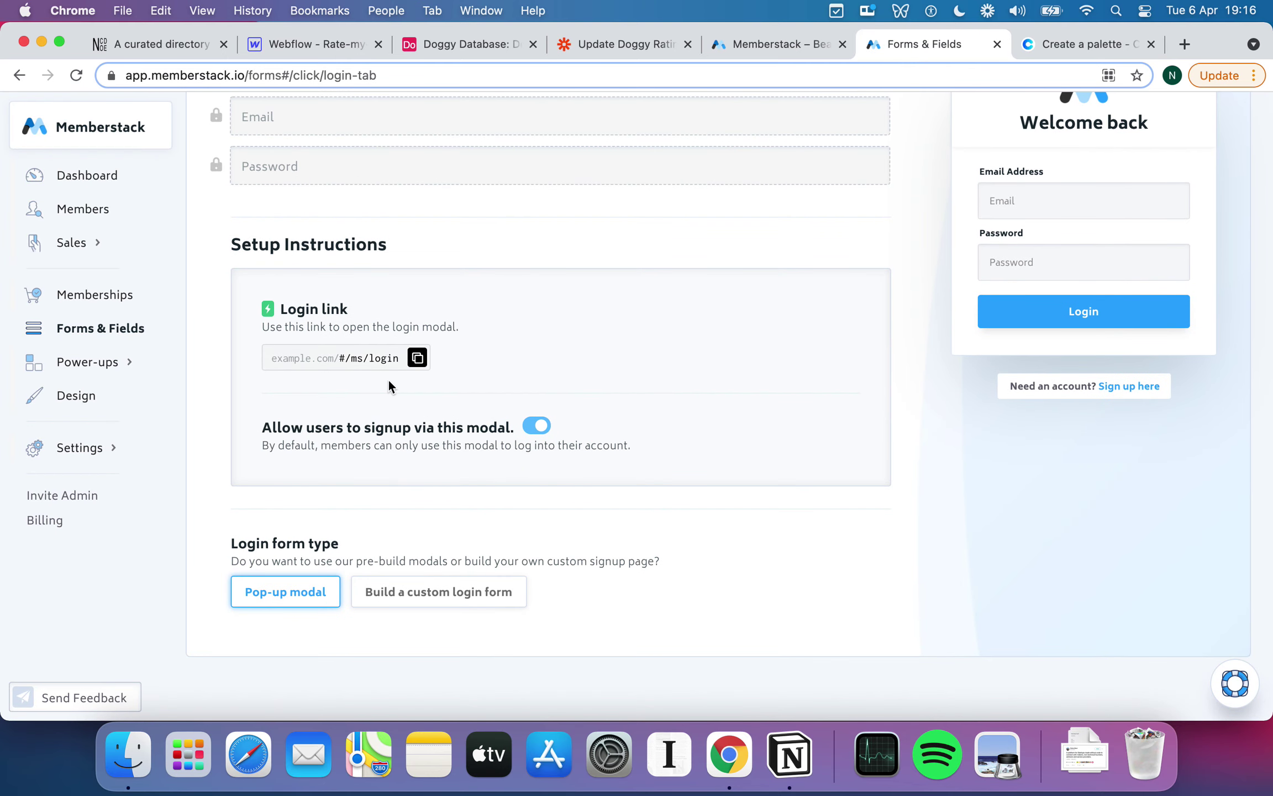
Step: Show the Signup form settings and try adding a custom field, then discard it
scroll(409, 332, up, 4)
click(224, 195)
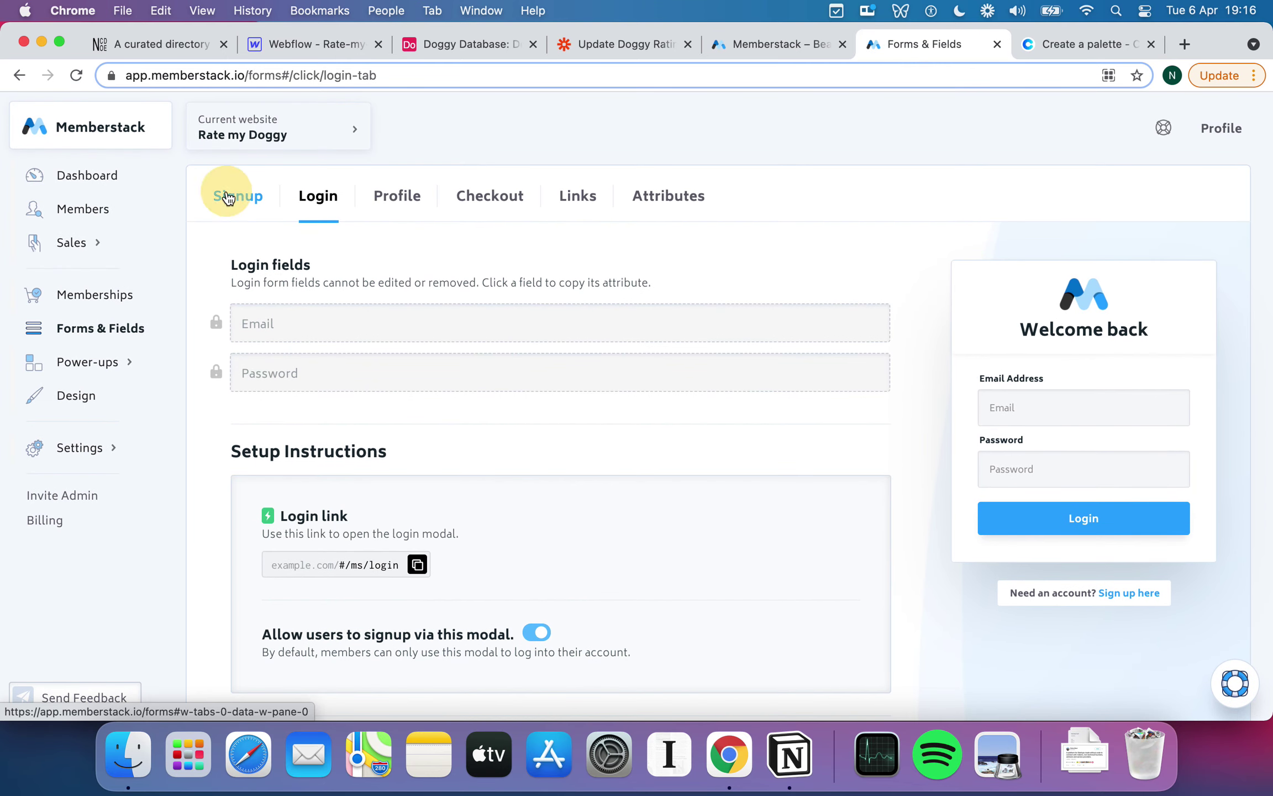
scroll(426, 348, down, 1)
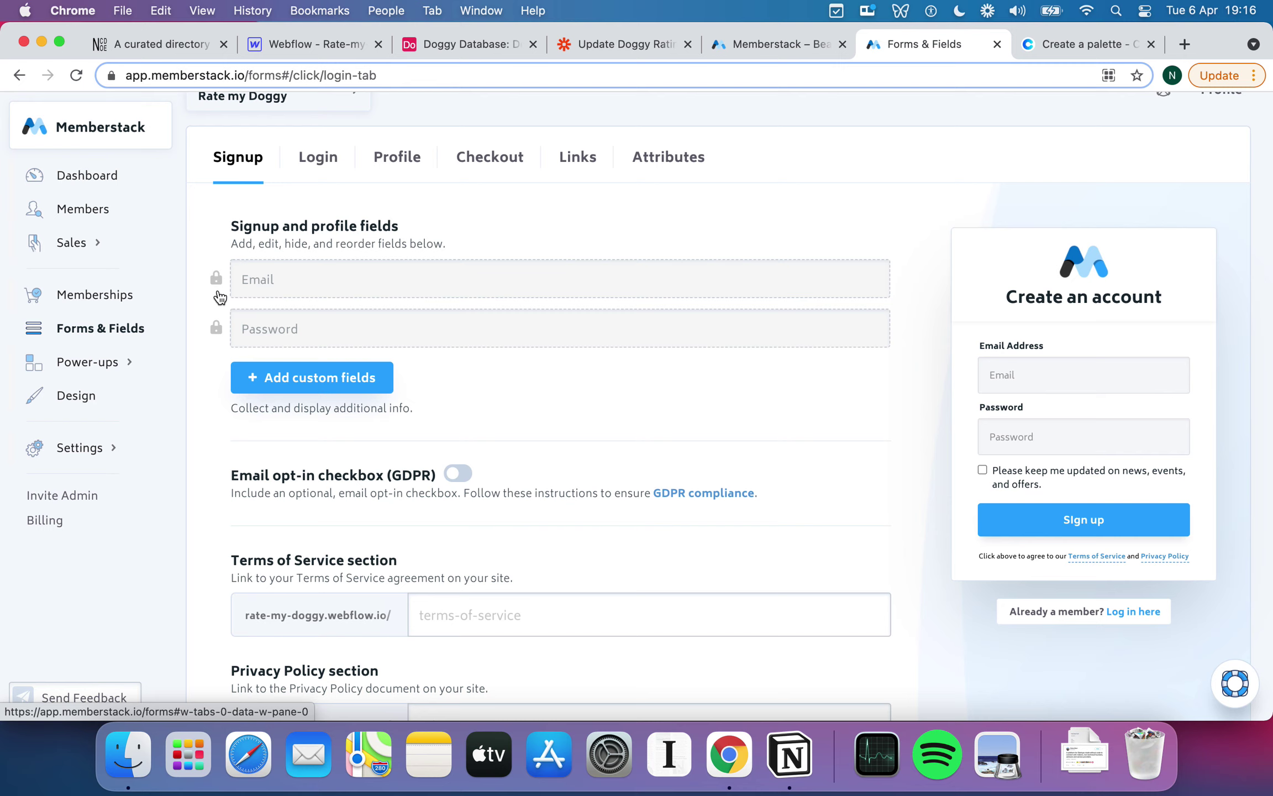
click(297, 375)
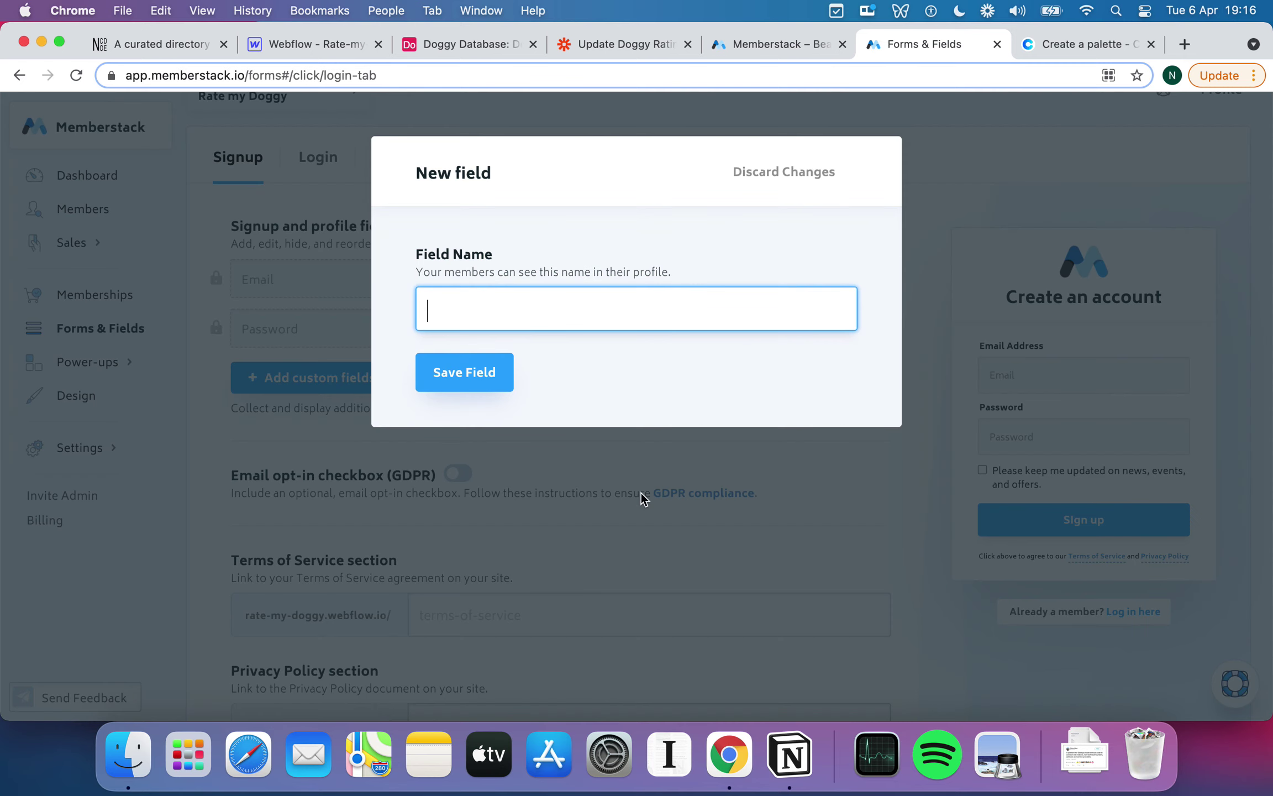
click(642, 498)
Step: Turn the email opt-in checkbox on, then back off
scroll(575, 467, down, 5)
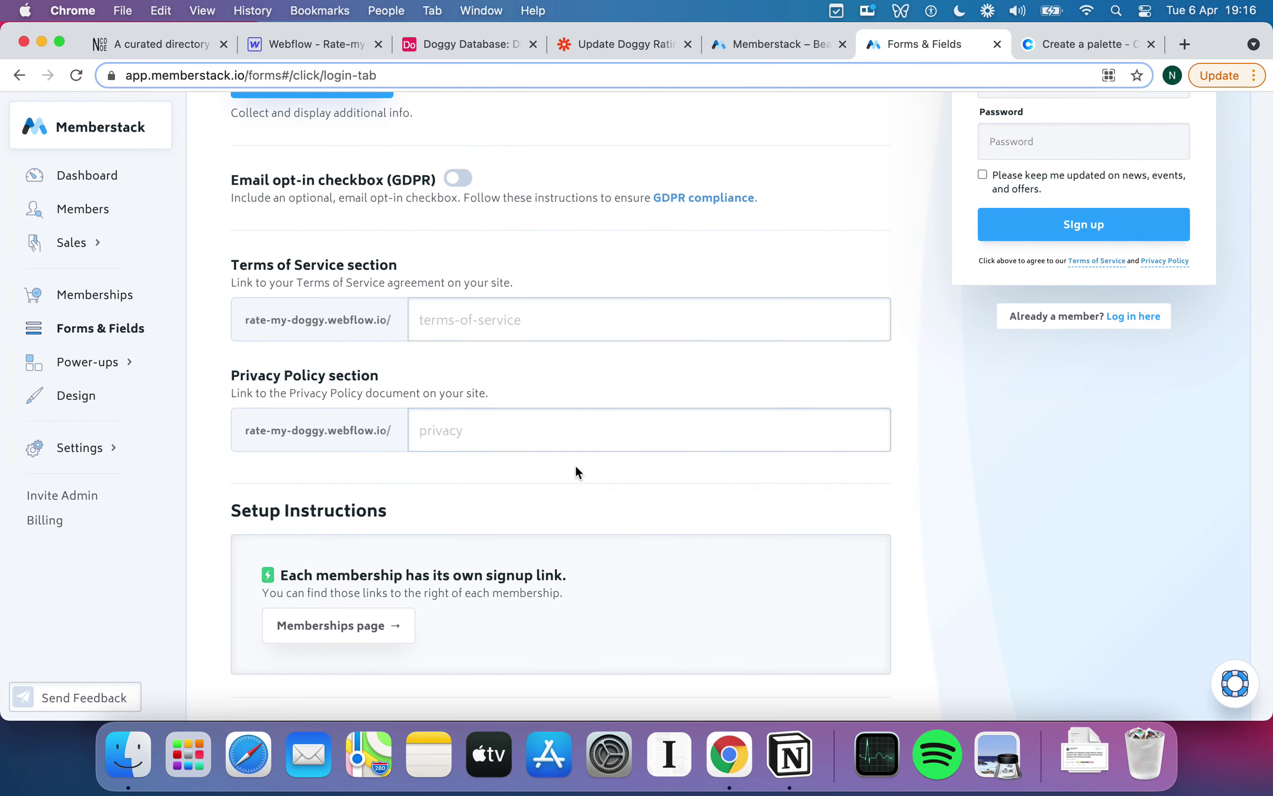
scroll(574, 472, up, 3)
scroll(365, 318, up, 2)
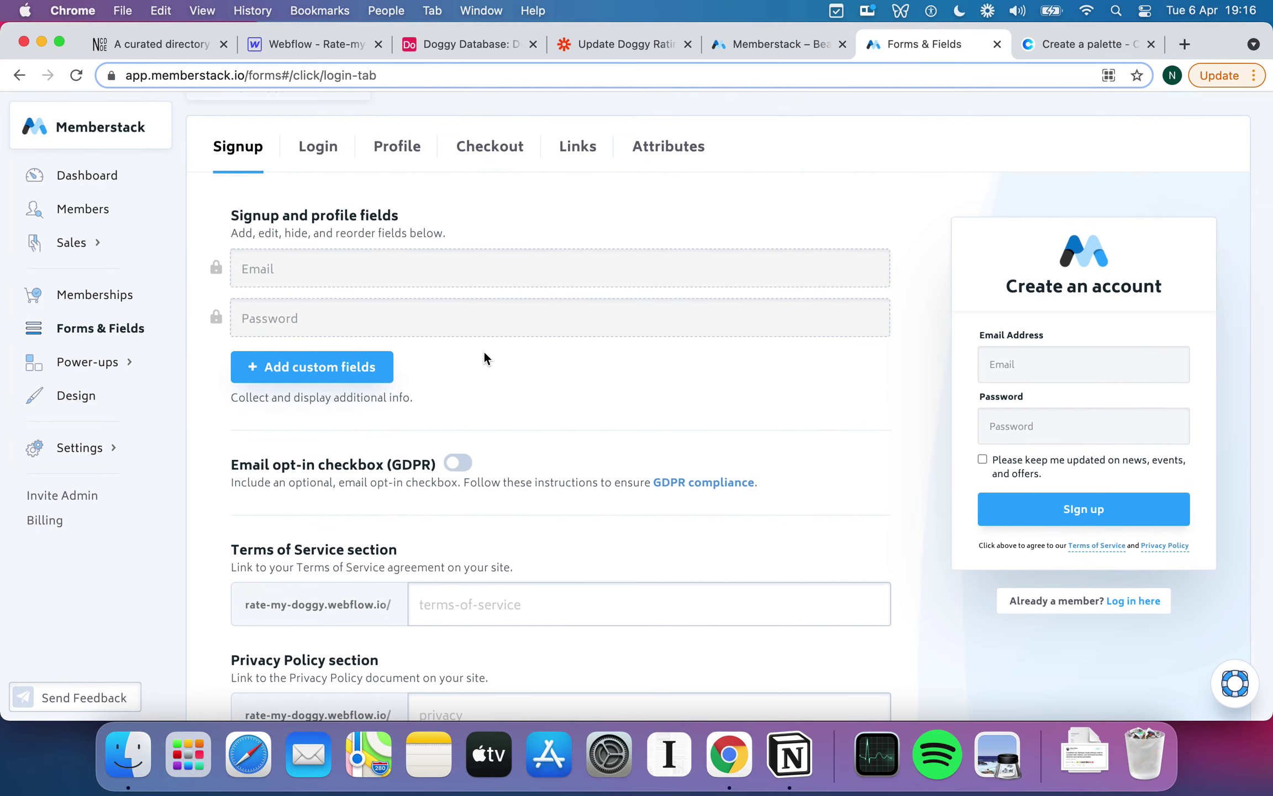
scroll(479, 359, down, 2)
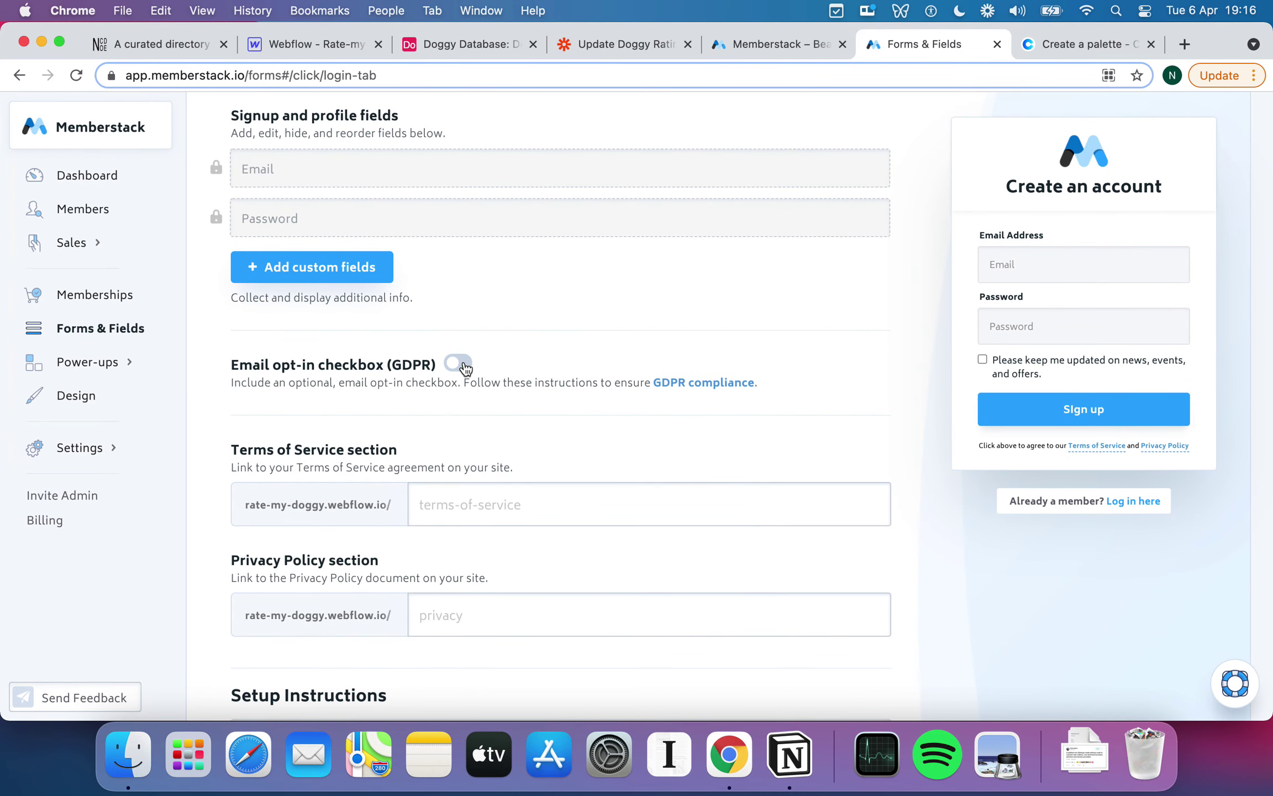
click(463, 365)
click(463, 365)
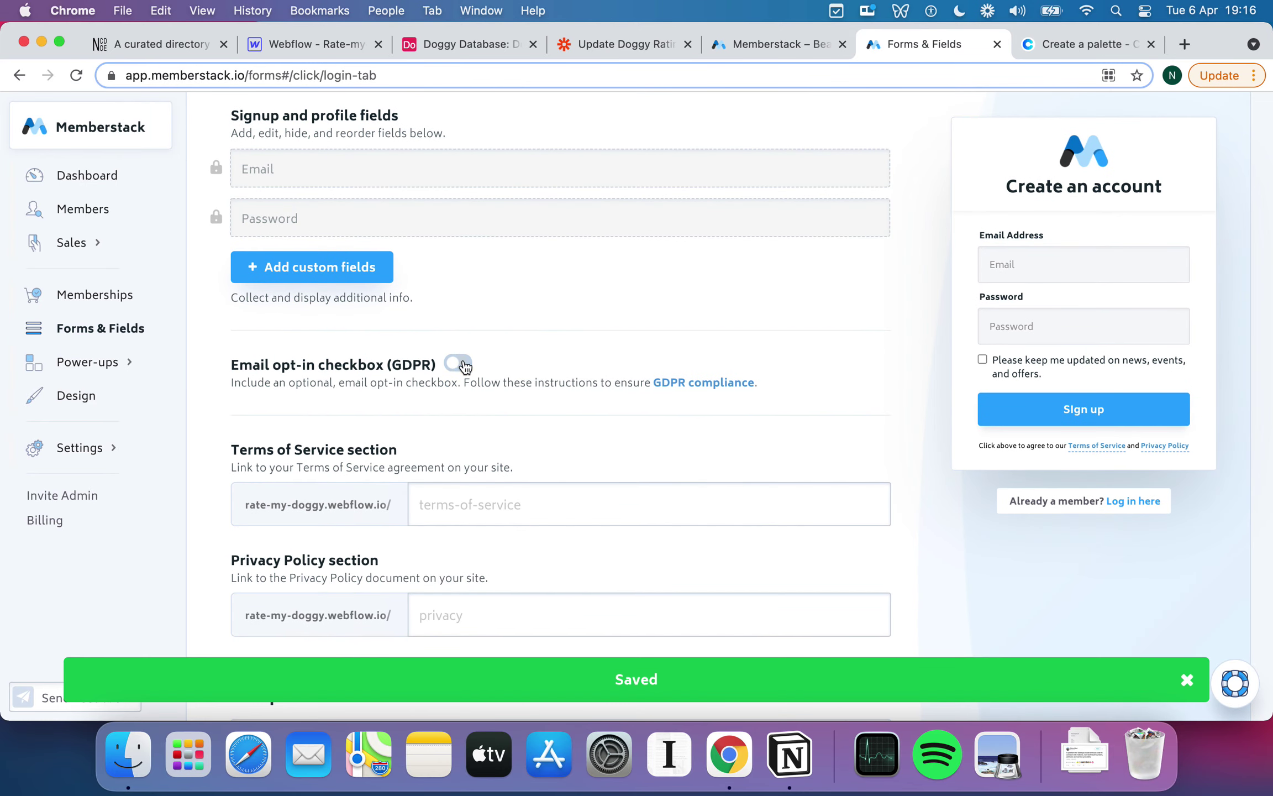
Step: Look over the privacy policy link field, then go to the Memberships page
scroll(454, 367, down, 4)
scroll(468, 332, down, 2)
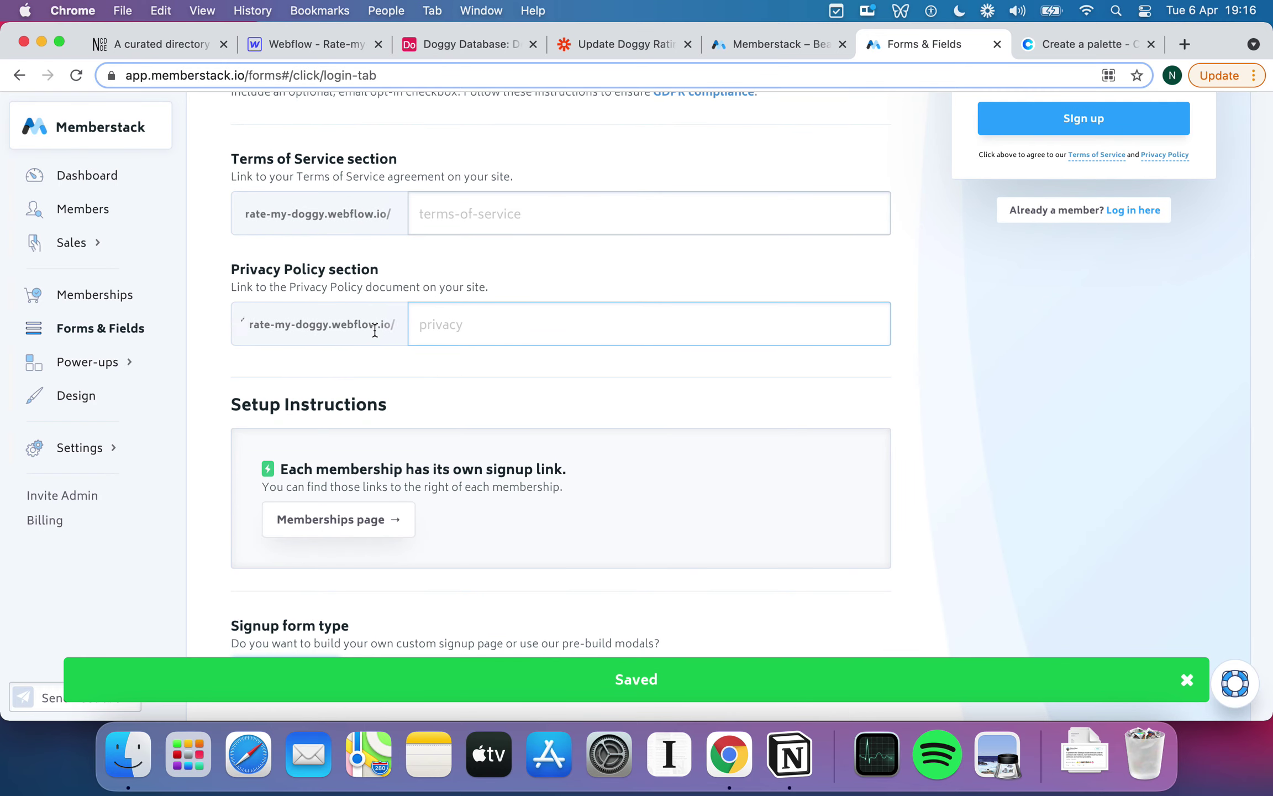
scroll(415, 320, down, 1)
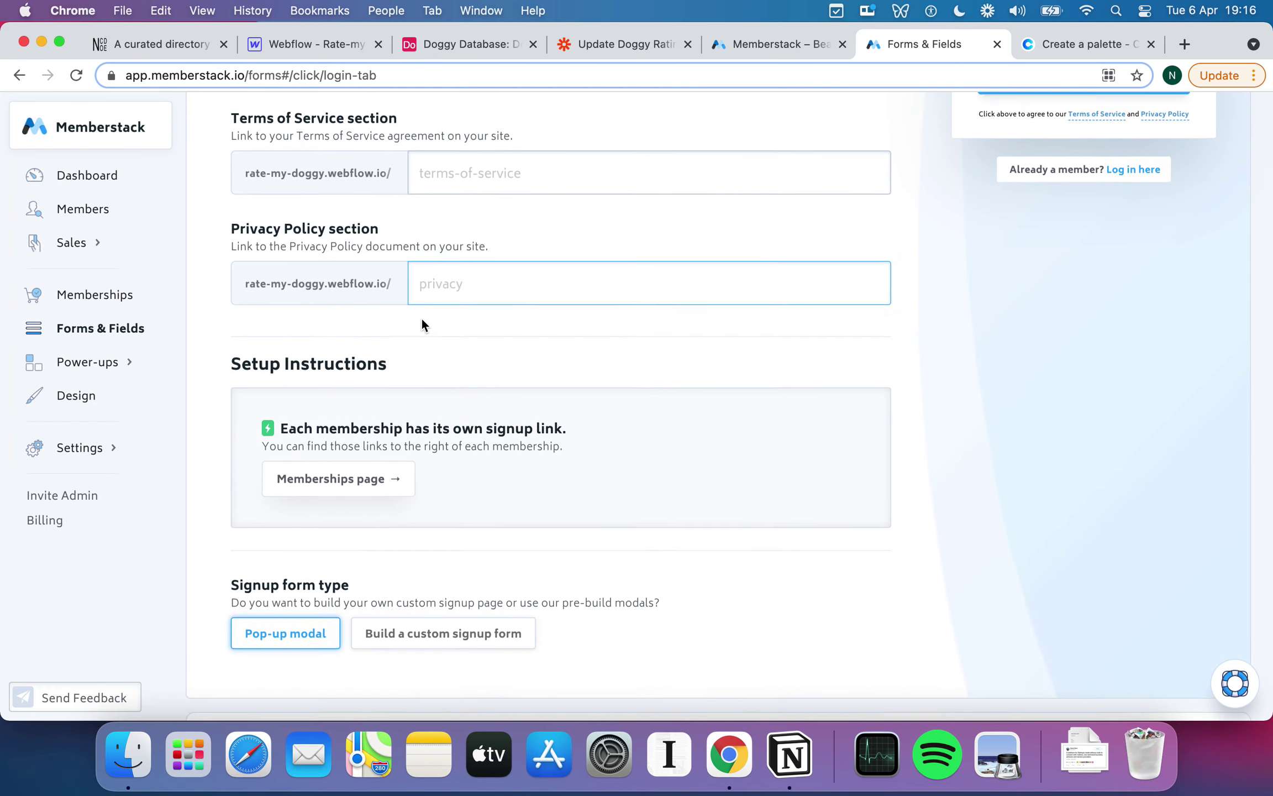
click(447, 282)
scroll(447, 282, down, 3)
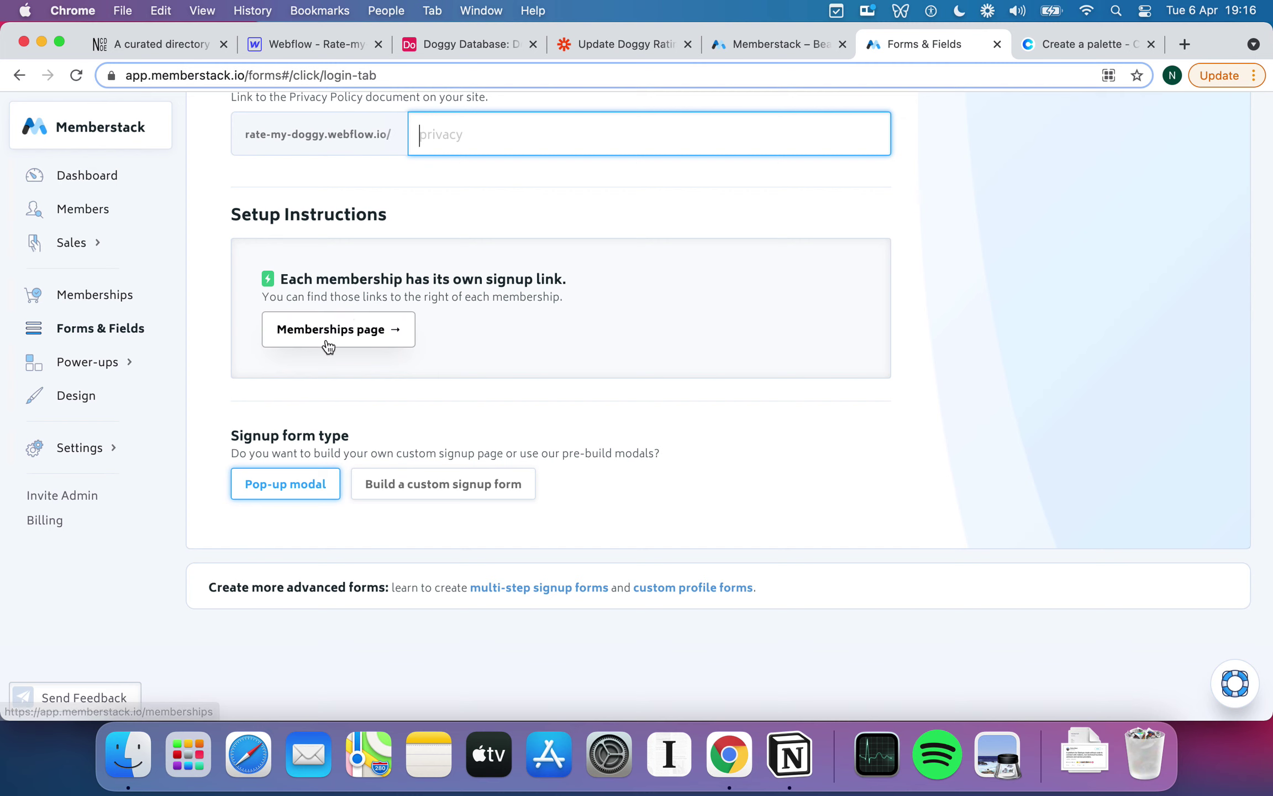
click(301, 272)
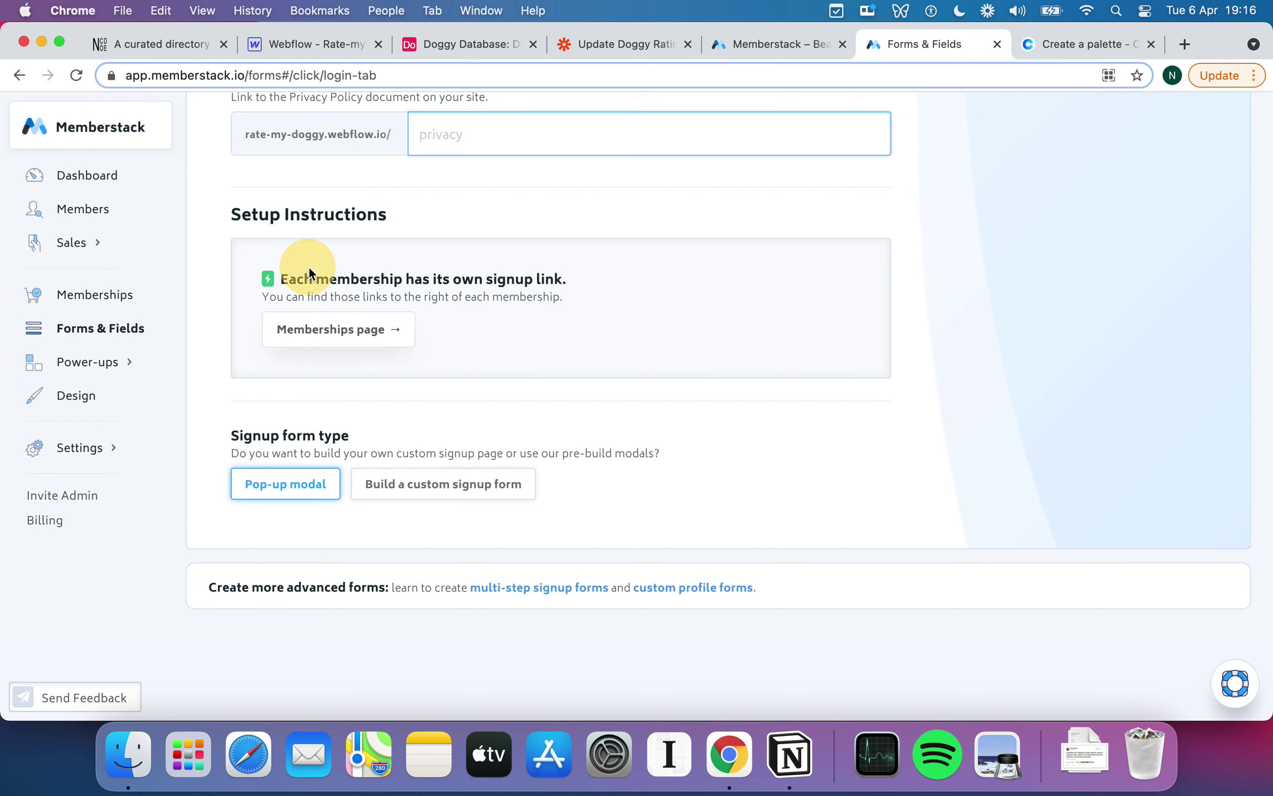
scroll(385, 386, down, 1)
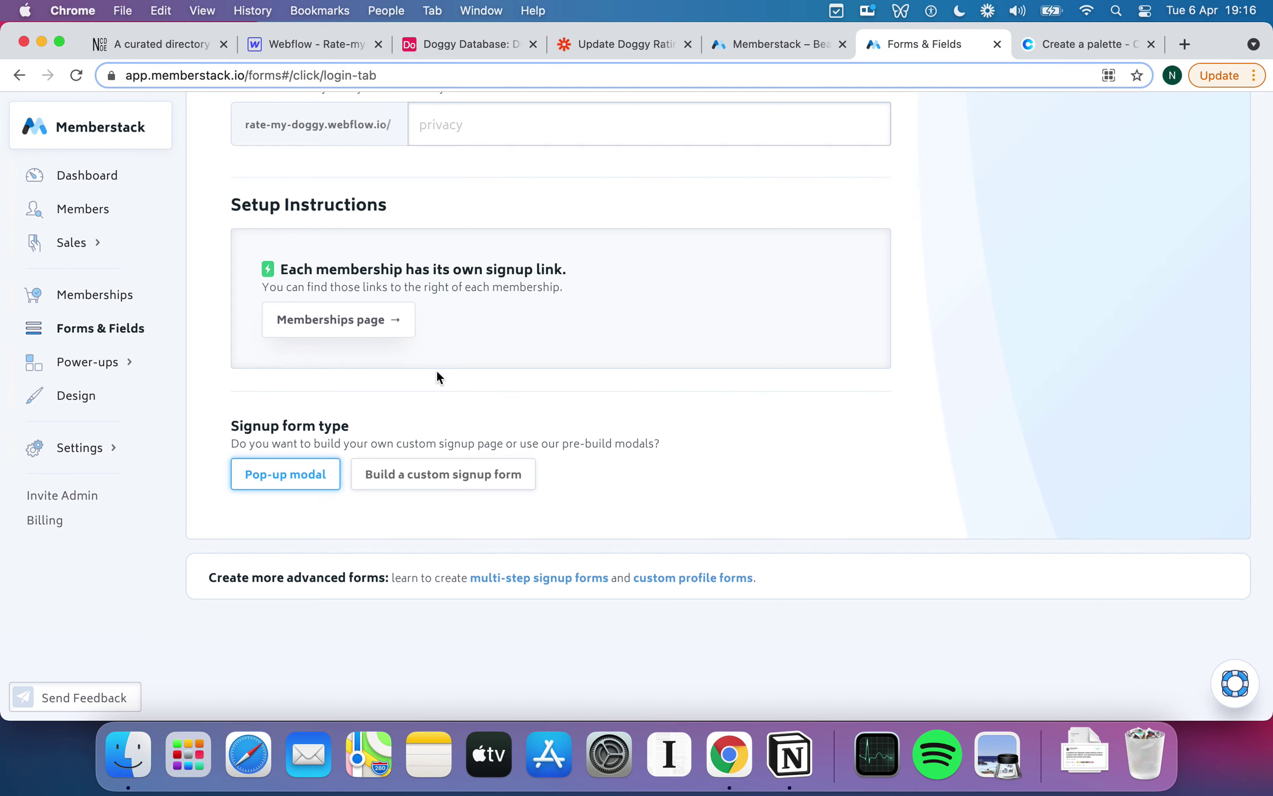
click(371, 325)
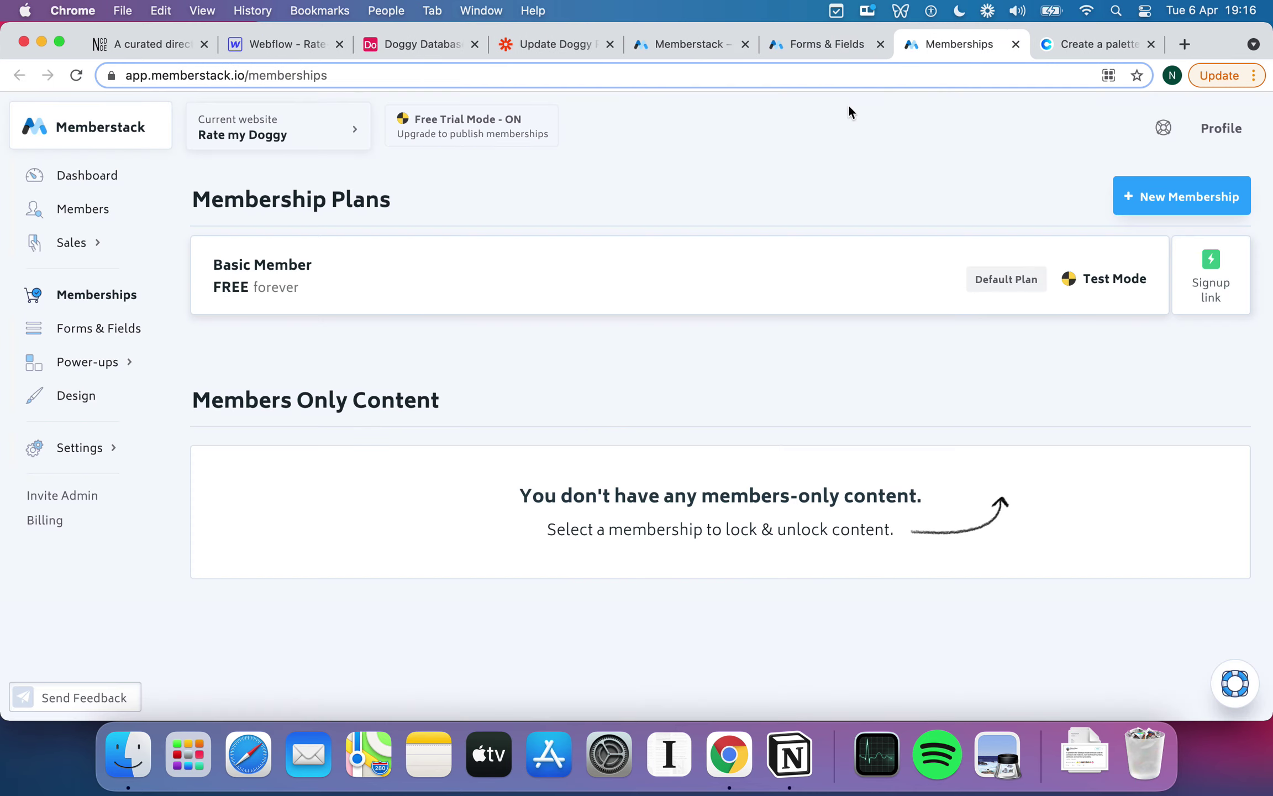
Step: Copy the Basic Member plan's signup link and select the Signup button back in Webflow
click(1218, 295)
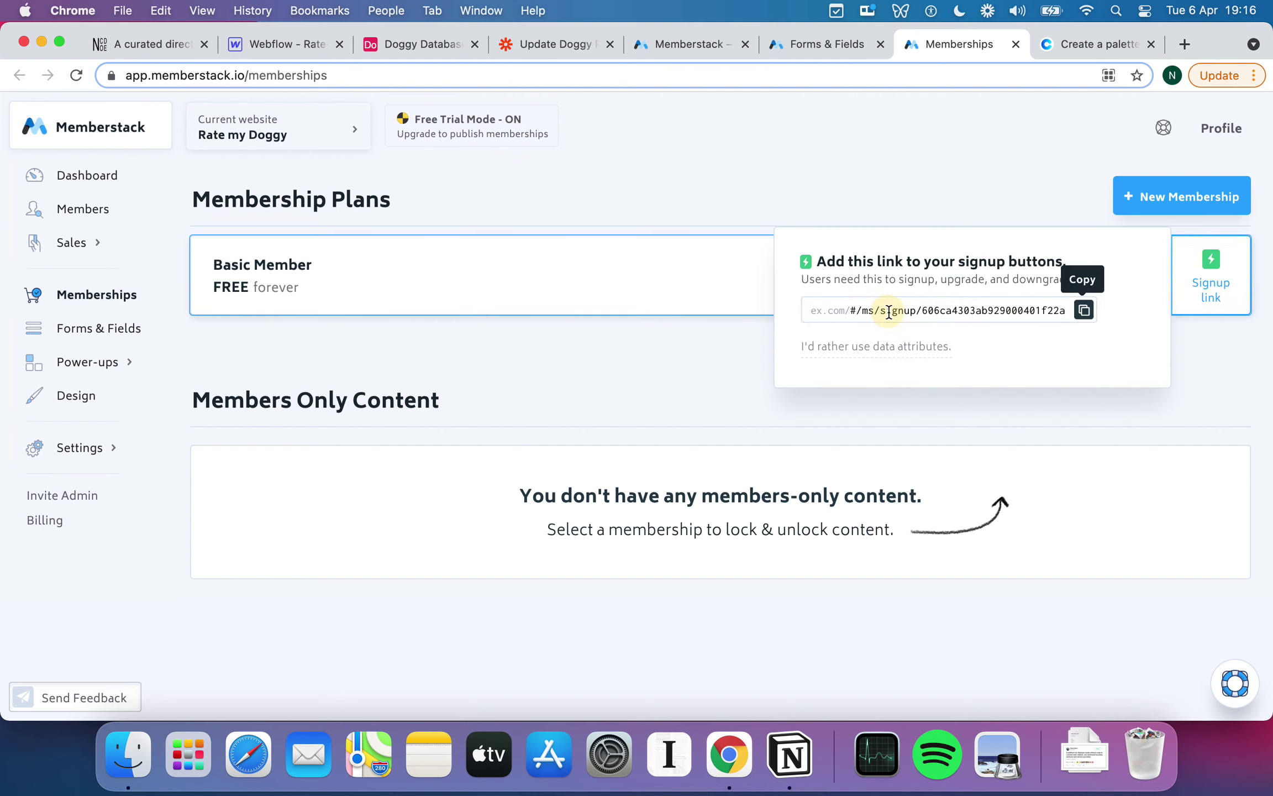
click(888, 311)
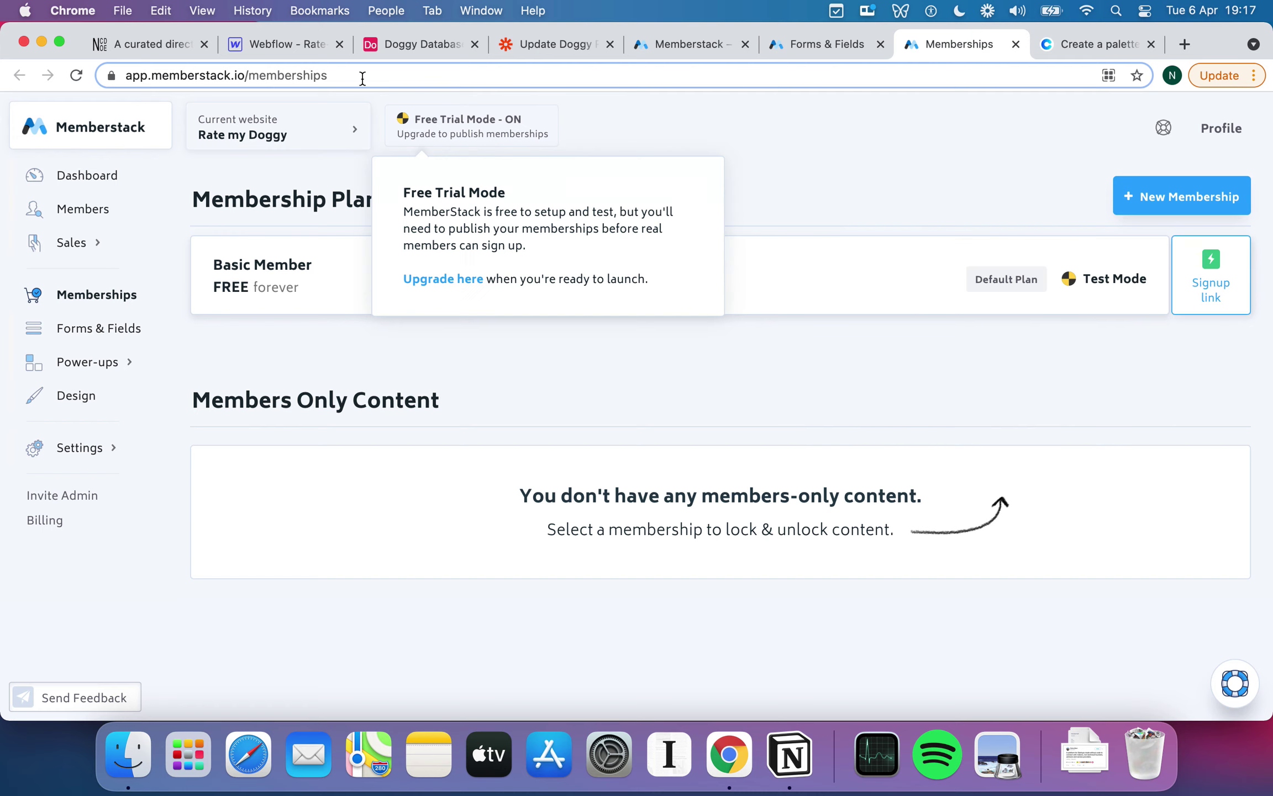
click(303, 45)
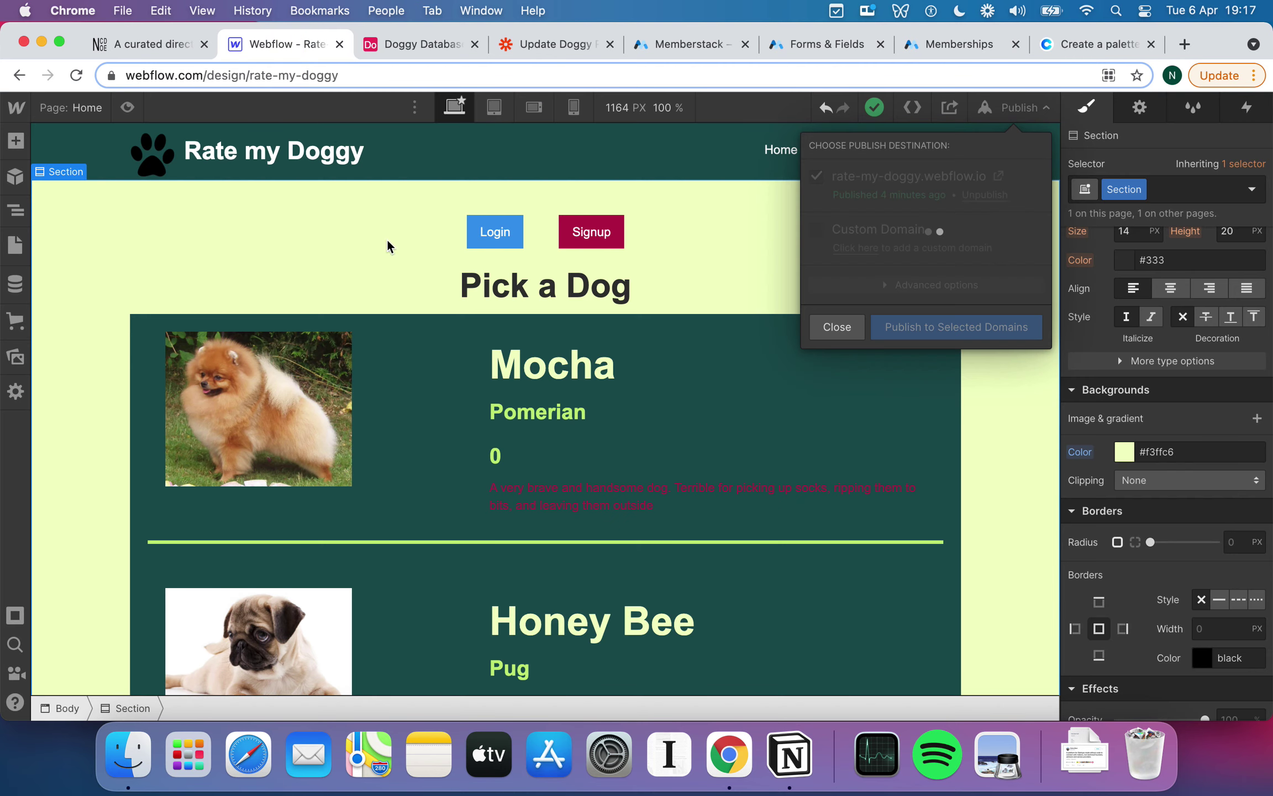
click(592, 224)
click(592, 227)
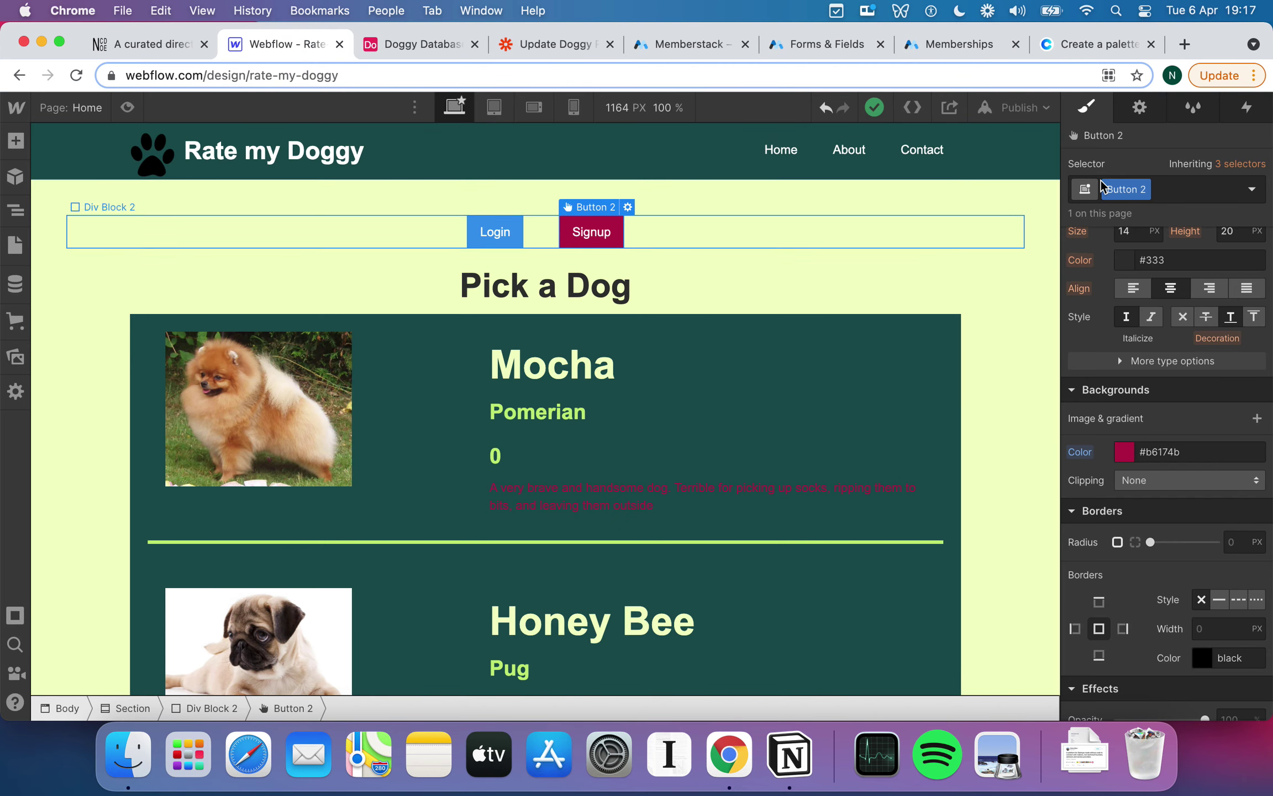
Step: Replace the Signup button's link with the copied Memberstack signup URL
click(1140, 107)
triple_click(1156, 261)
key(super+v)
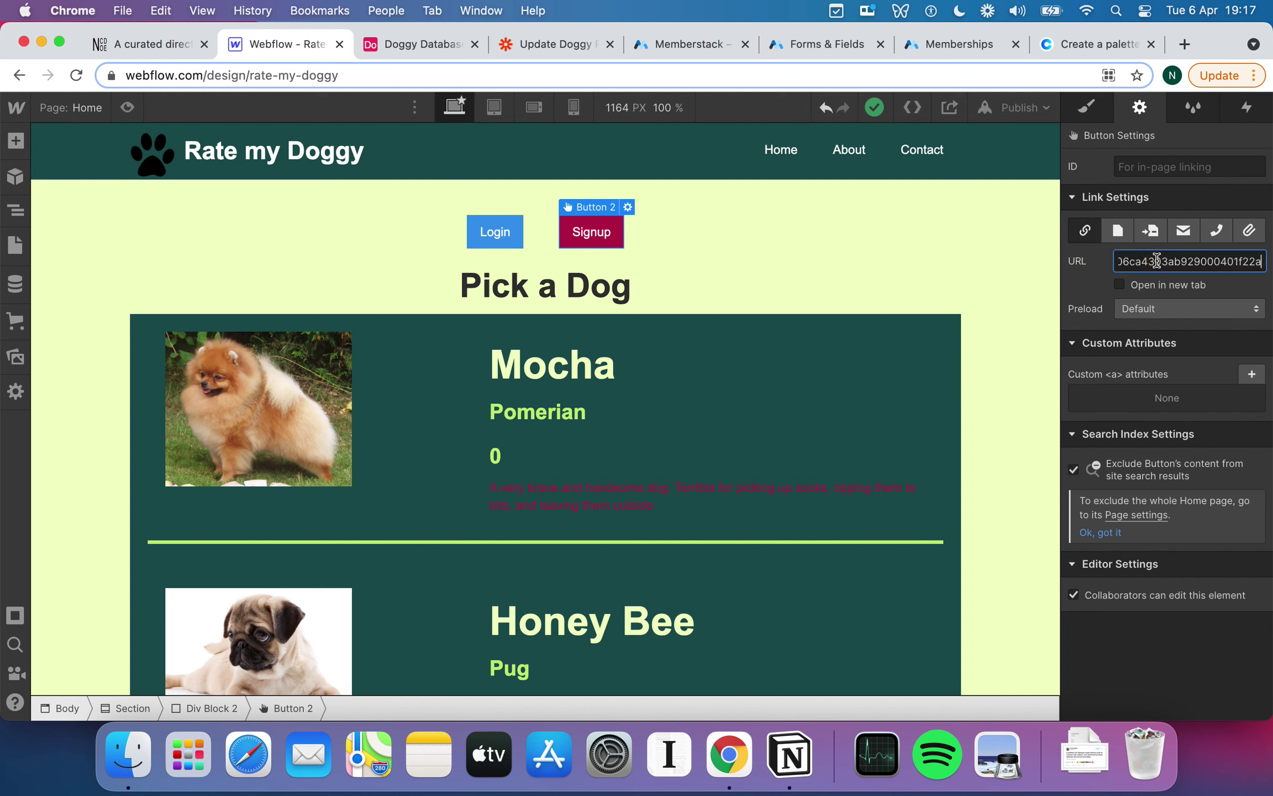
click(887, 212)
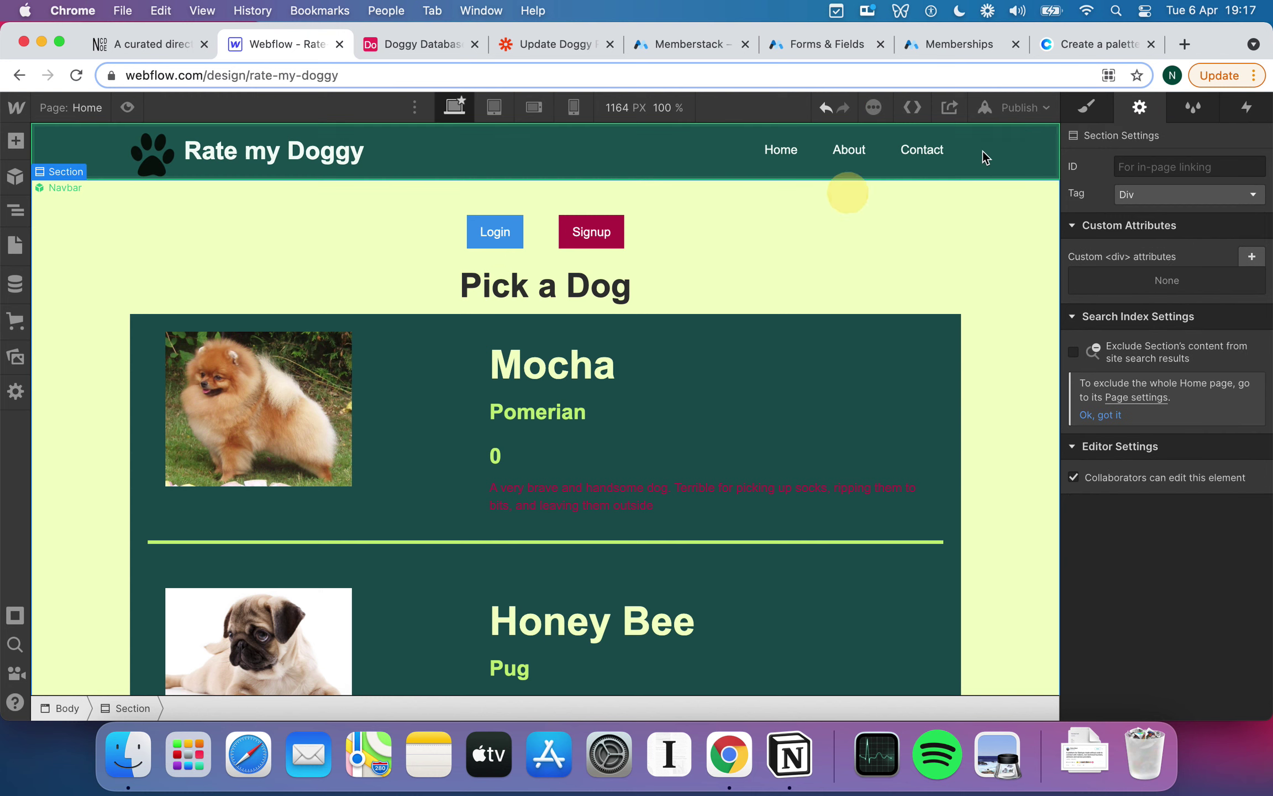
Step: Publish the site to rate-my-doggy.webflow.io and glance over the Memberstack tabs
click(1022, 107)
click(943, 329)
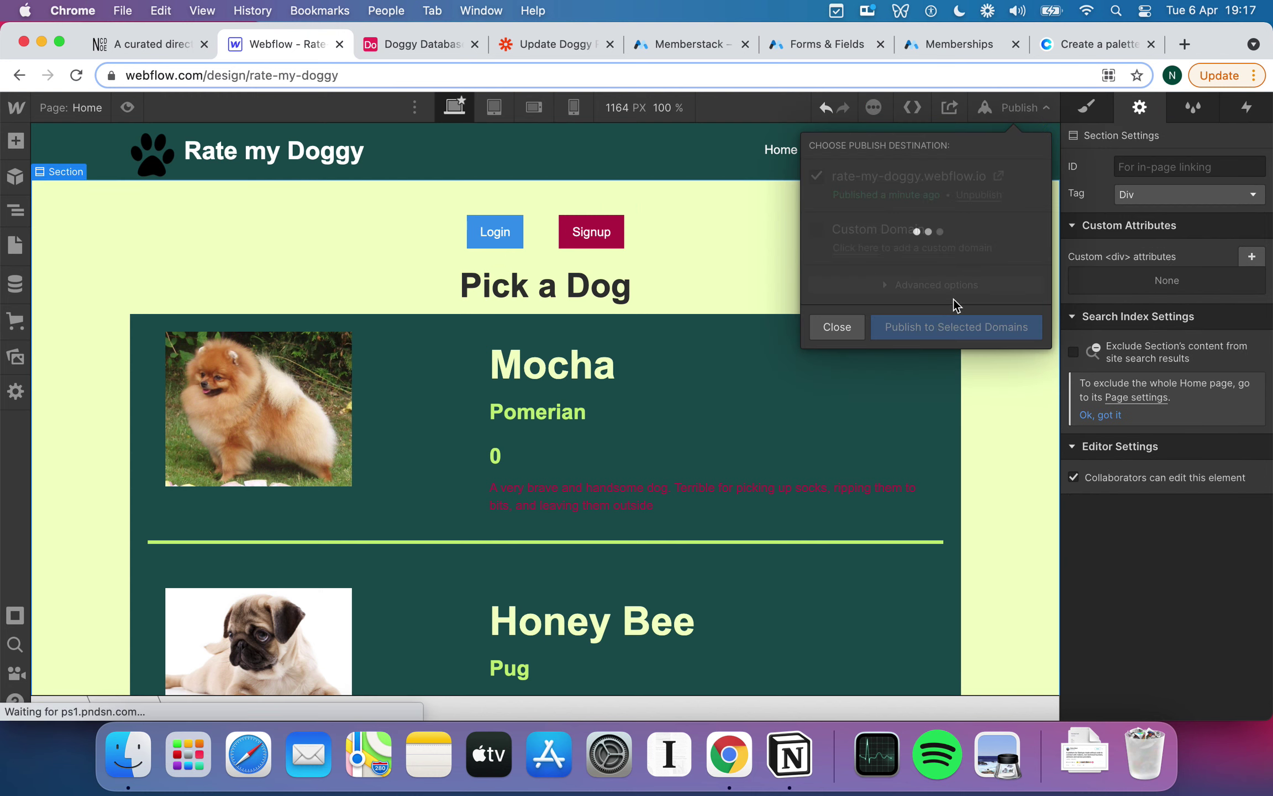
click(967, 42)
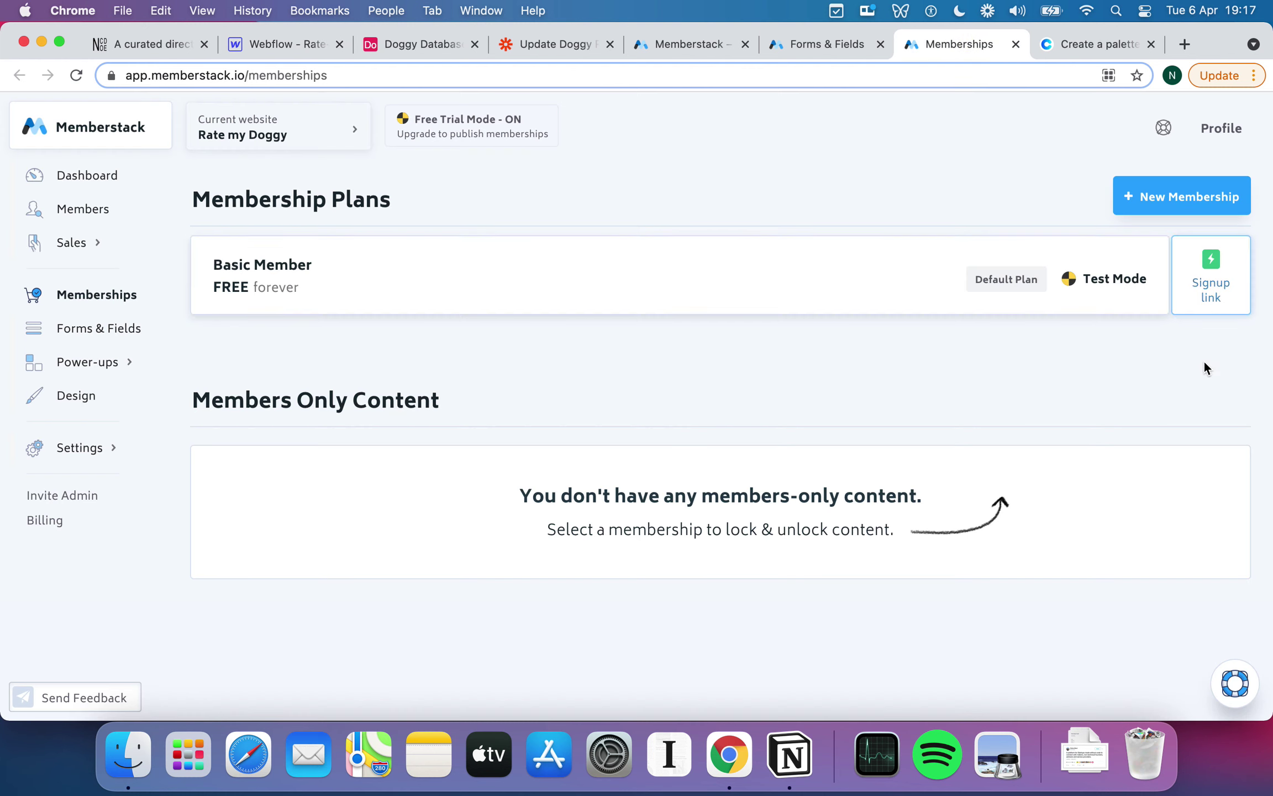
click(698, 44)
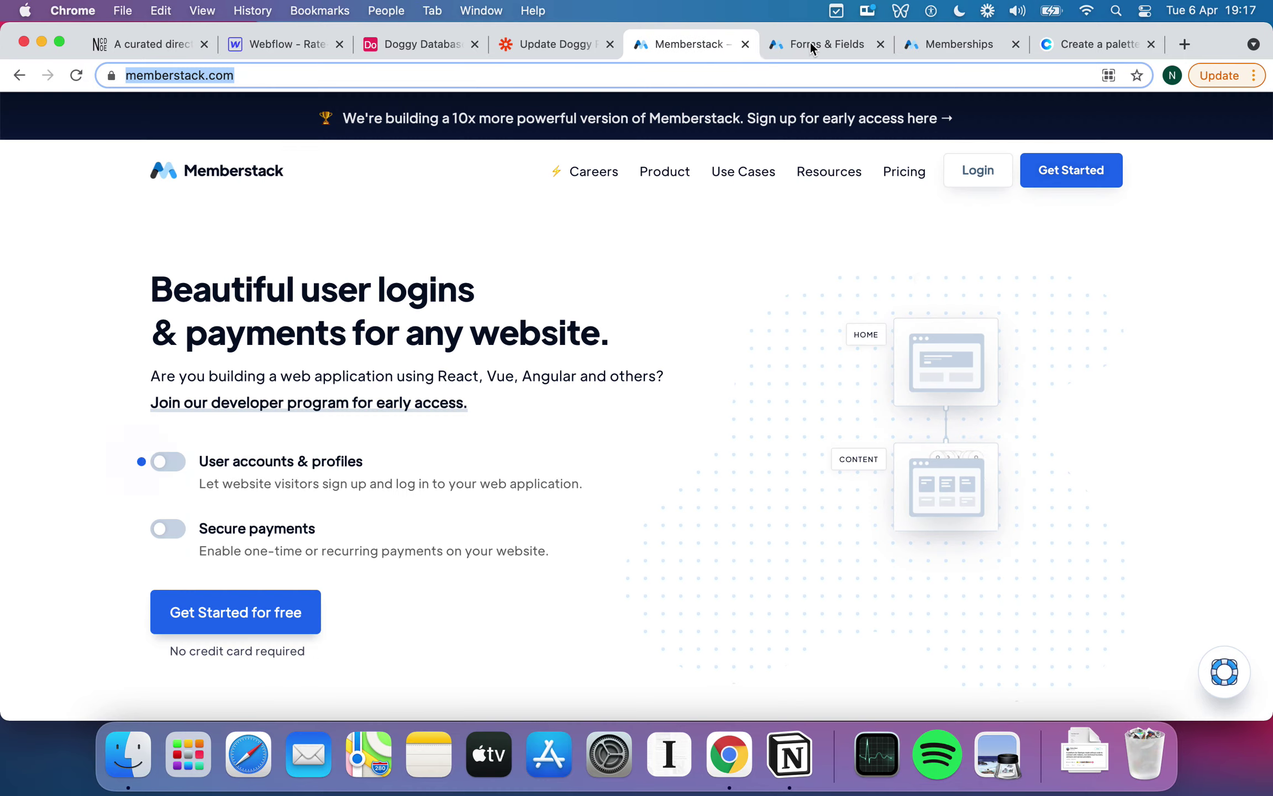
click(811, 42)
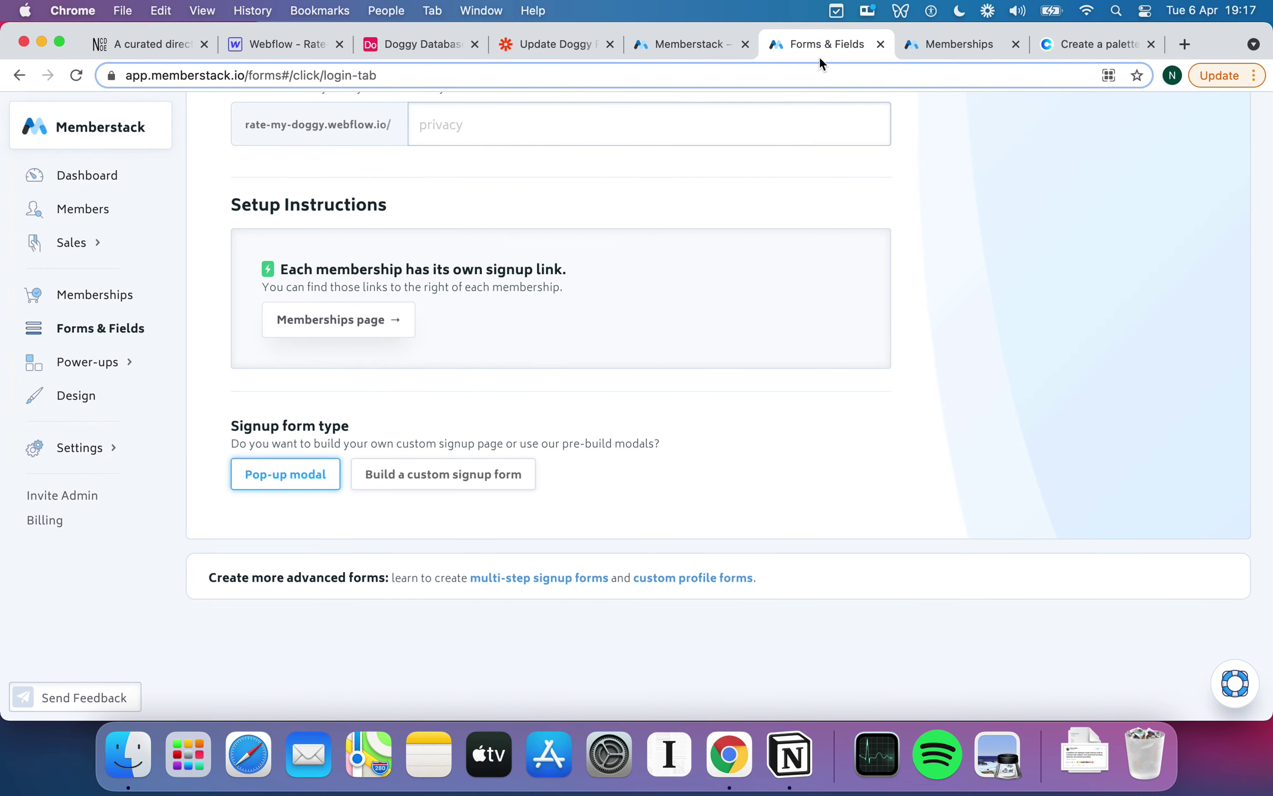
click(679, 45)
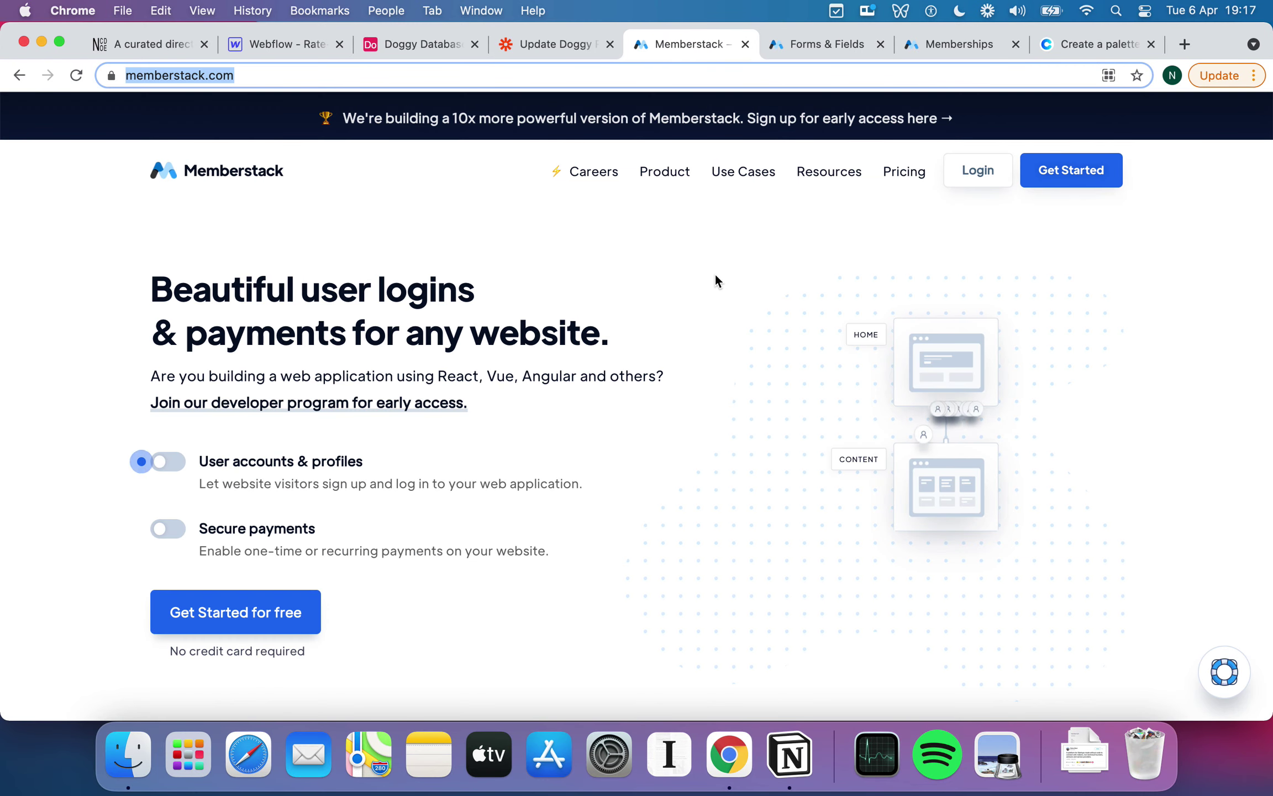
click(279, 46)
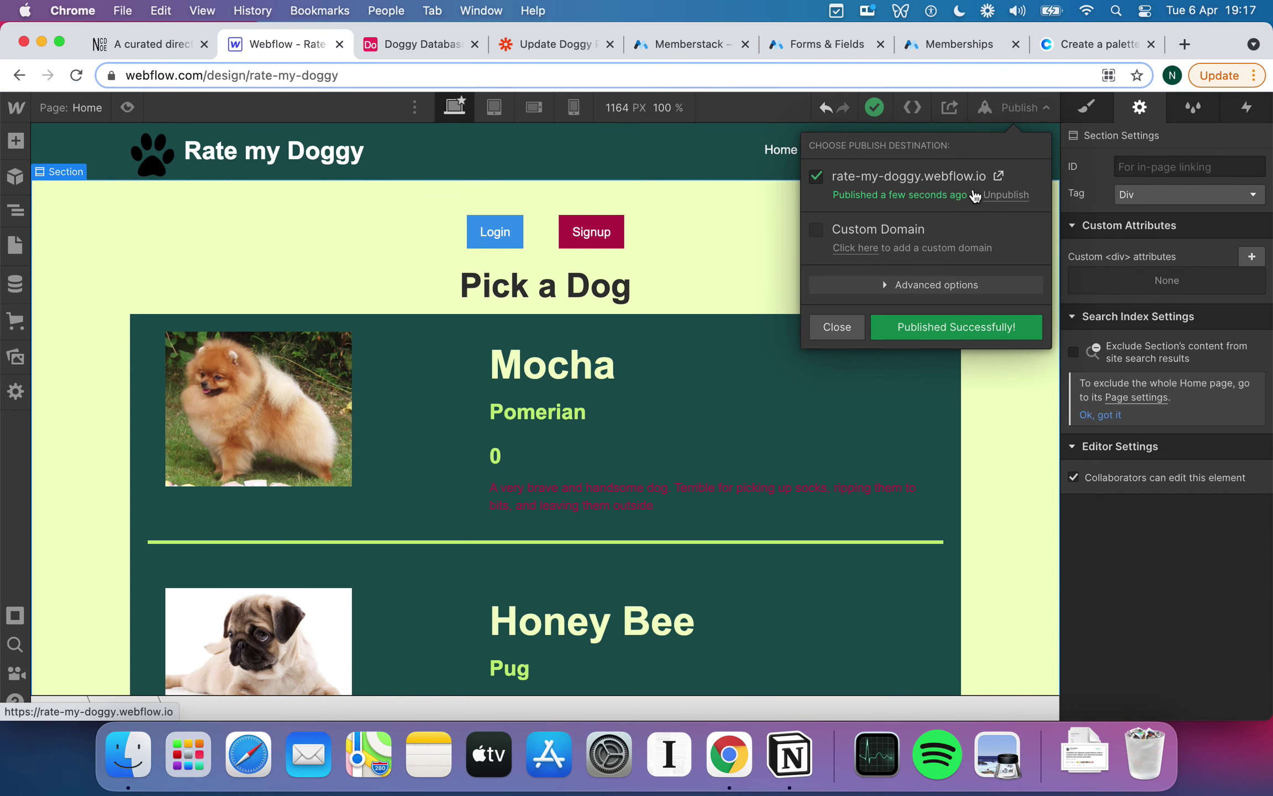
click(549, 454)
scroll(549, 454, down, 4)
scroll(549, 454, down, 10)
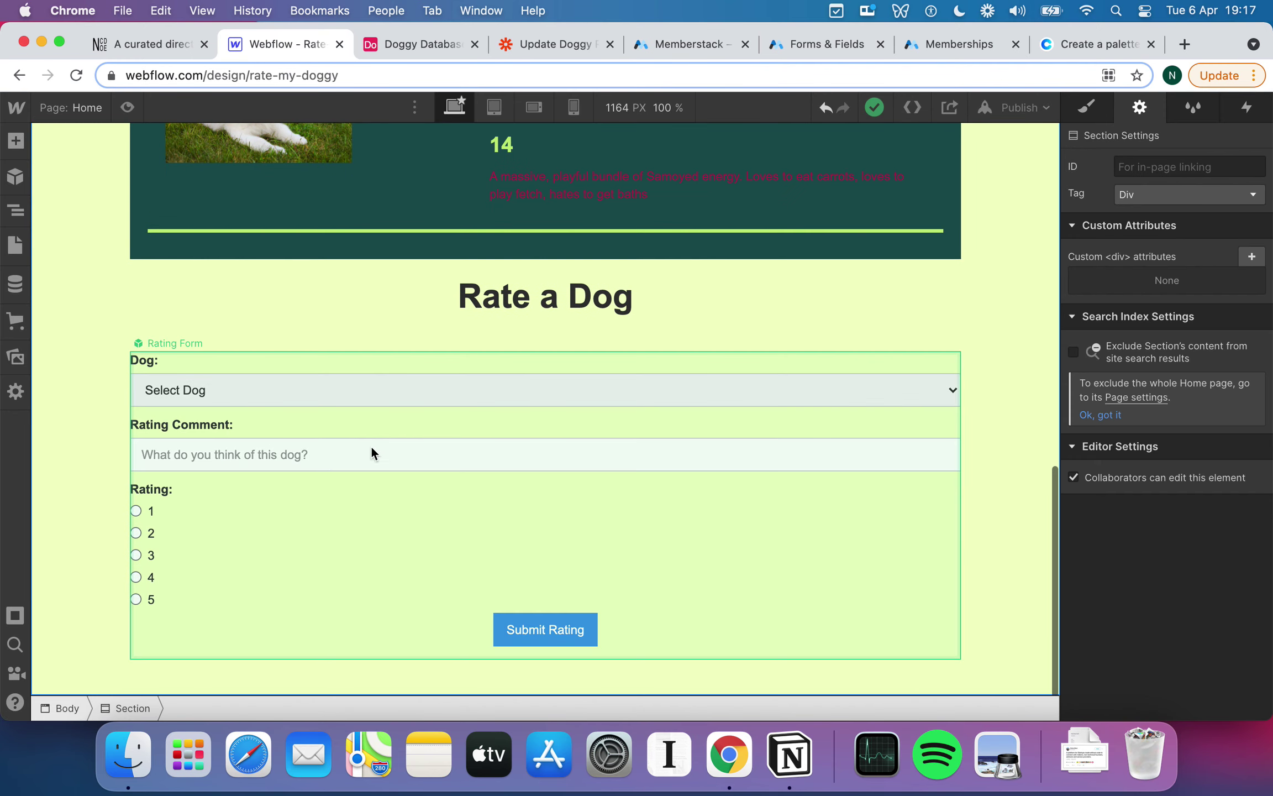
double_click(345, 485)
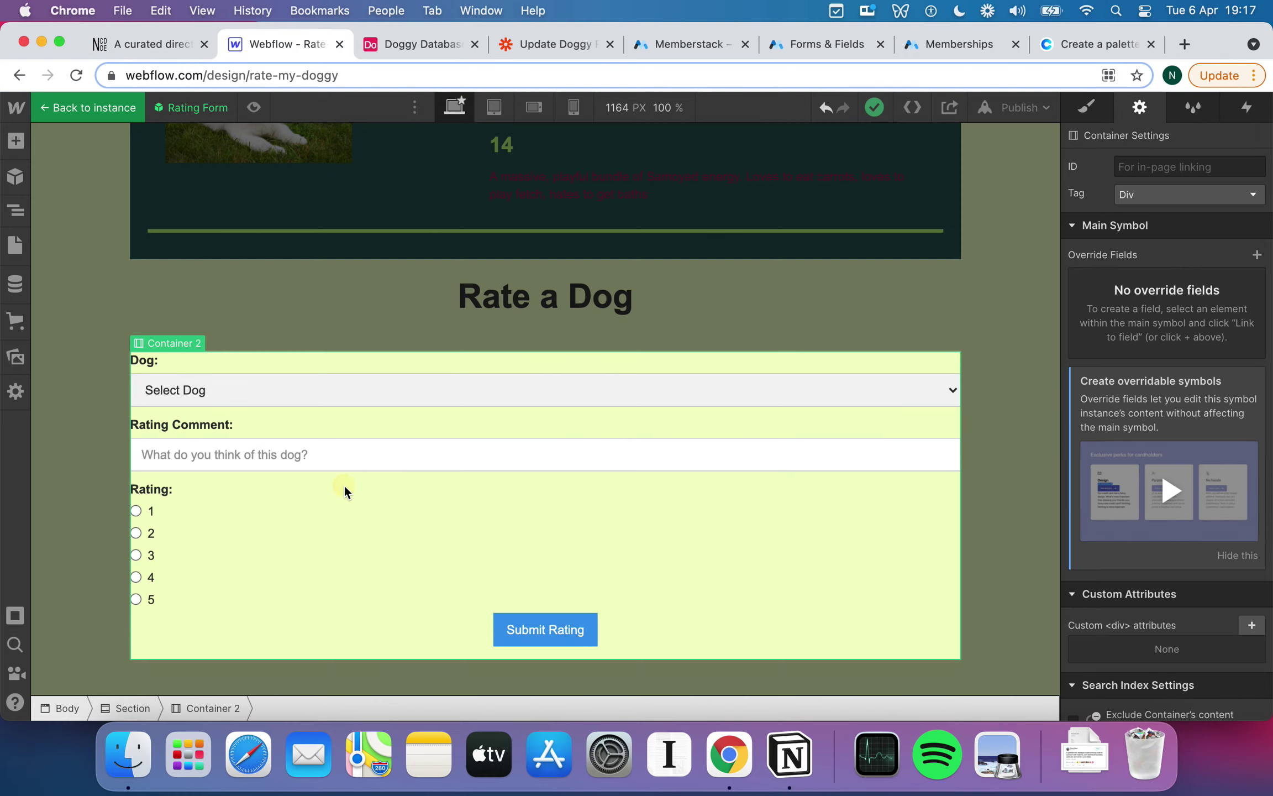
click(399, 444)
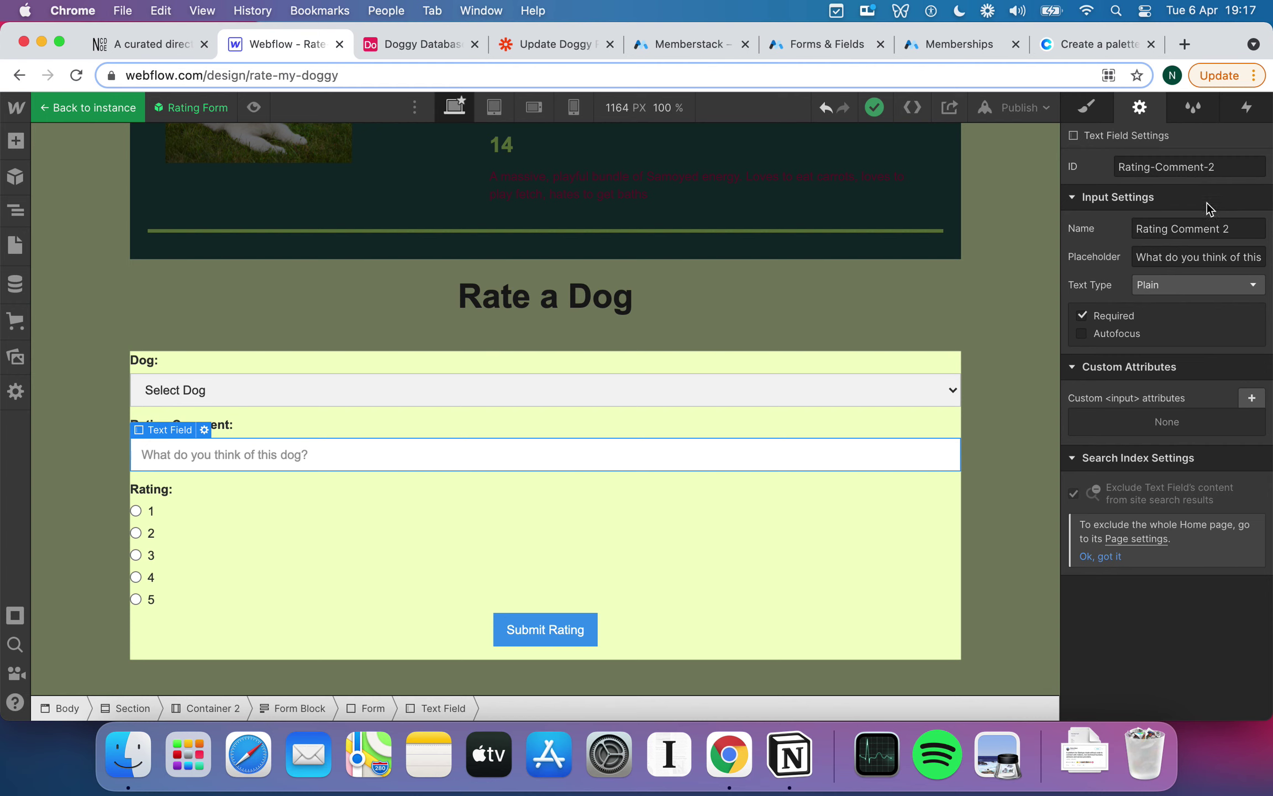
click(1250, 397)
click(1127, 386)
click(228, 394)
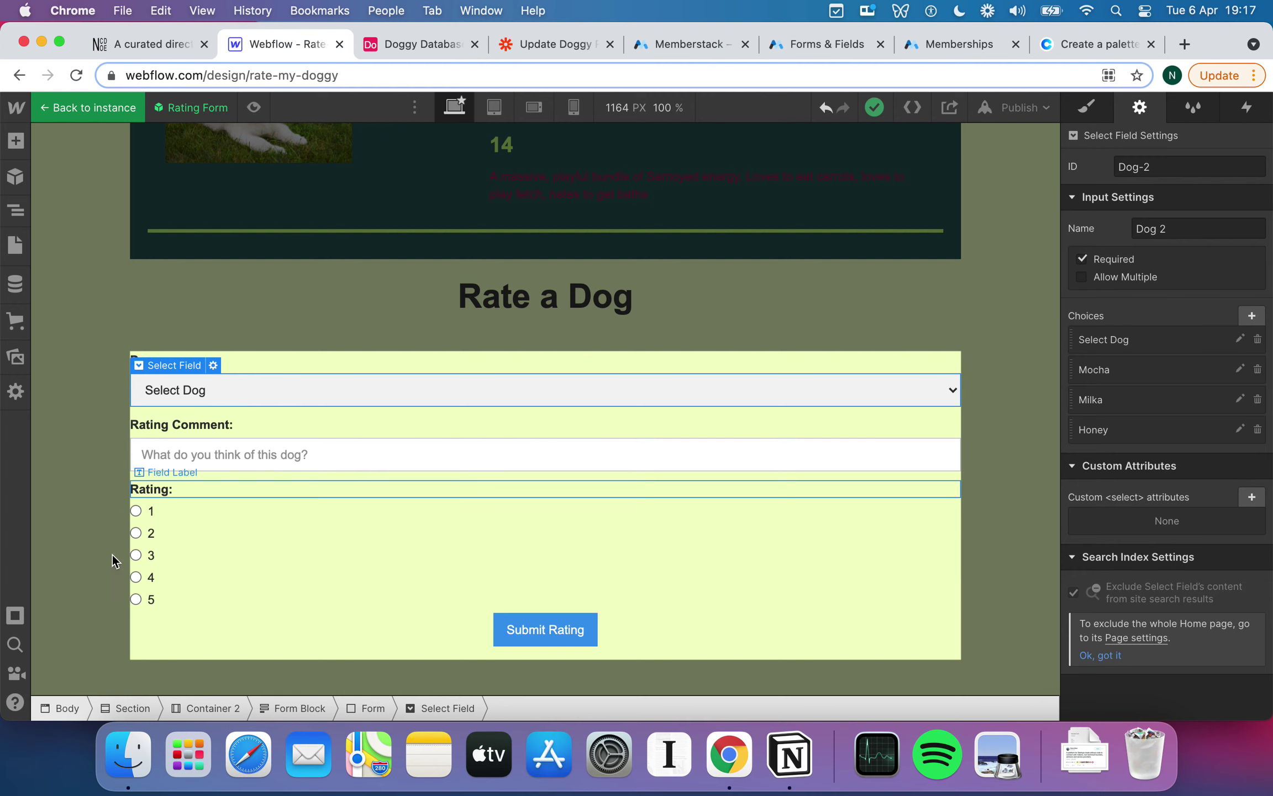
click(150, 516)
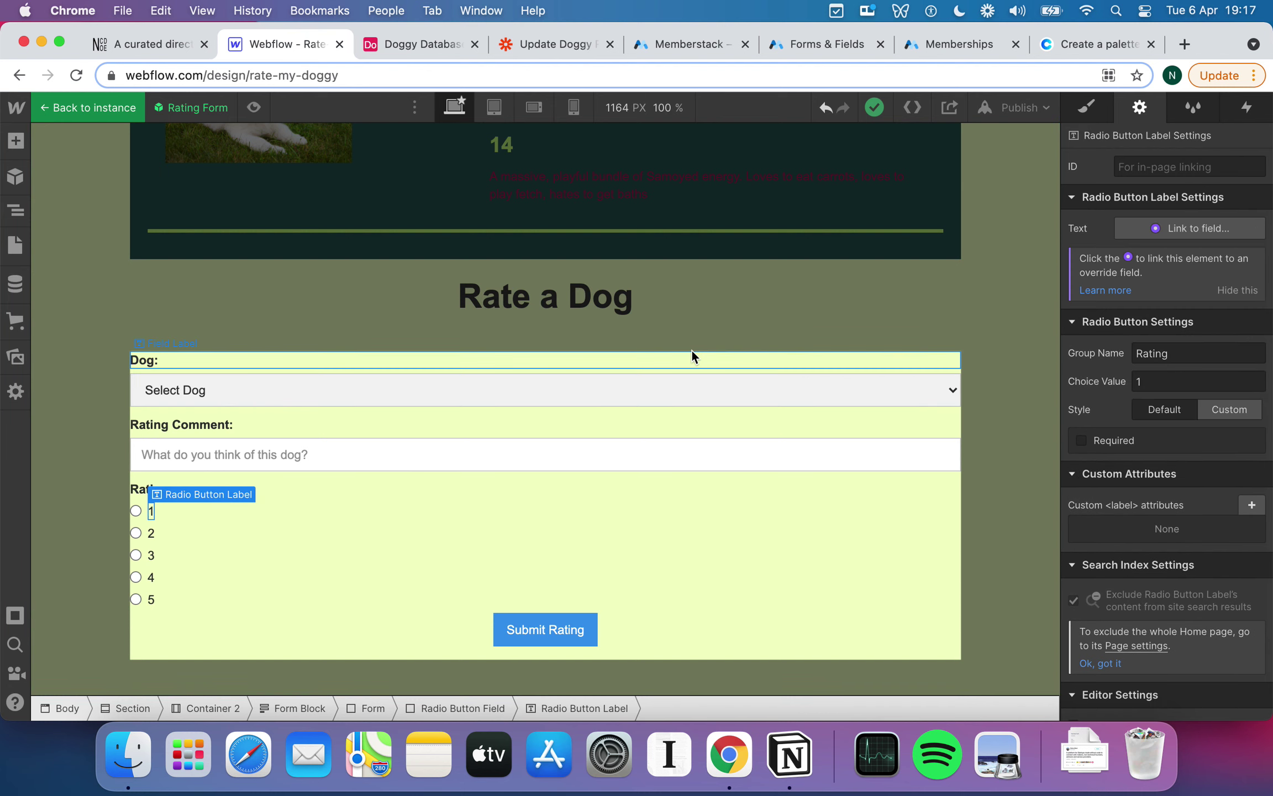
double_click(912, 345)
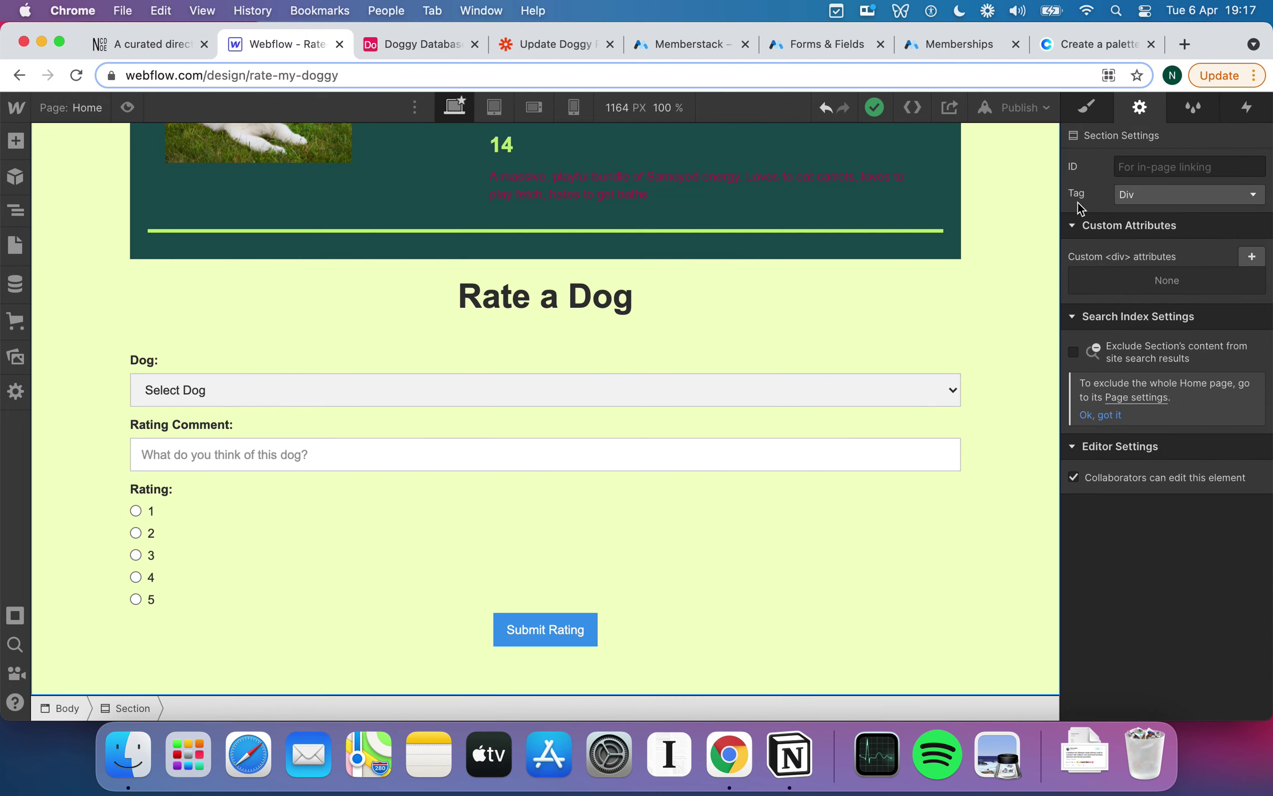
click(1002, 116)
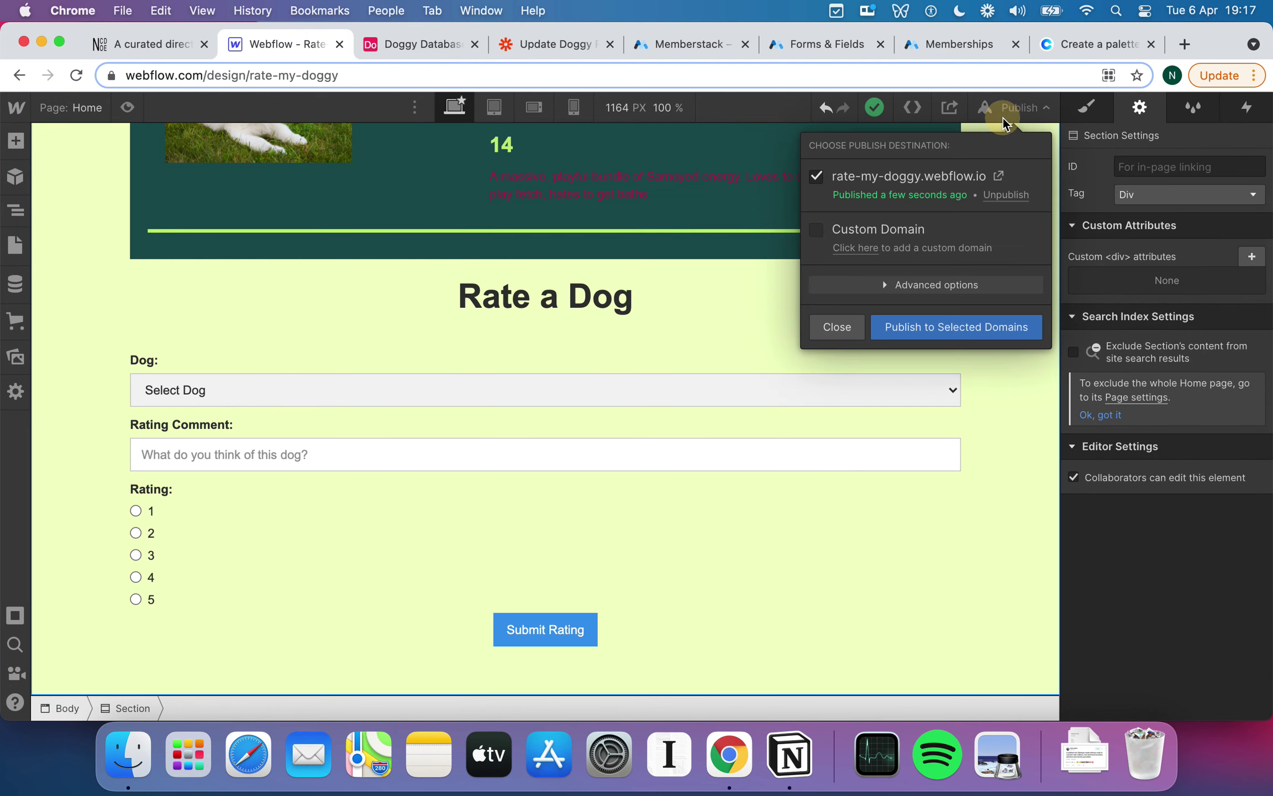
Step: Sign up on the live site with an email and password, saving the password in Chrome
click(1001, 176)
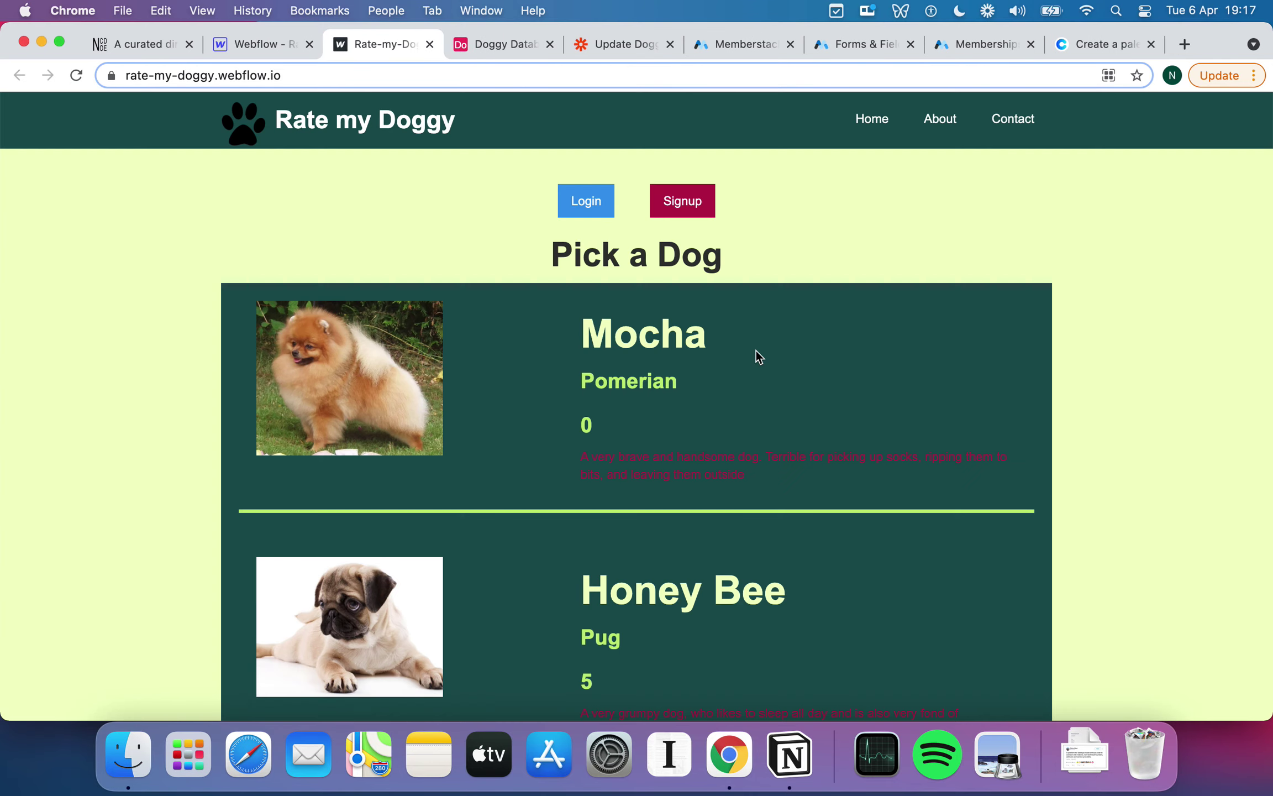
click(692, 209)
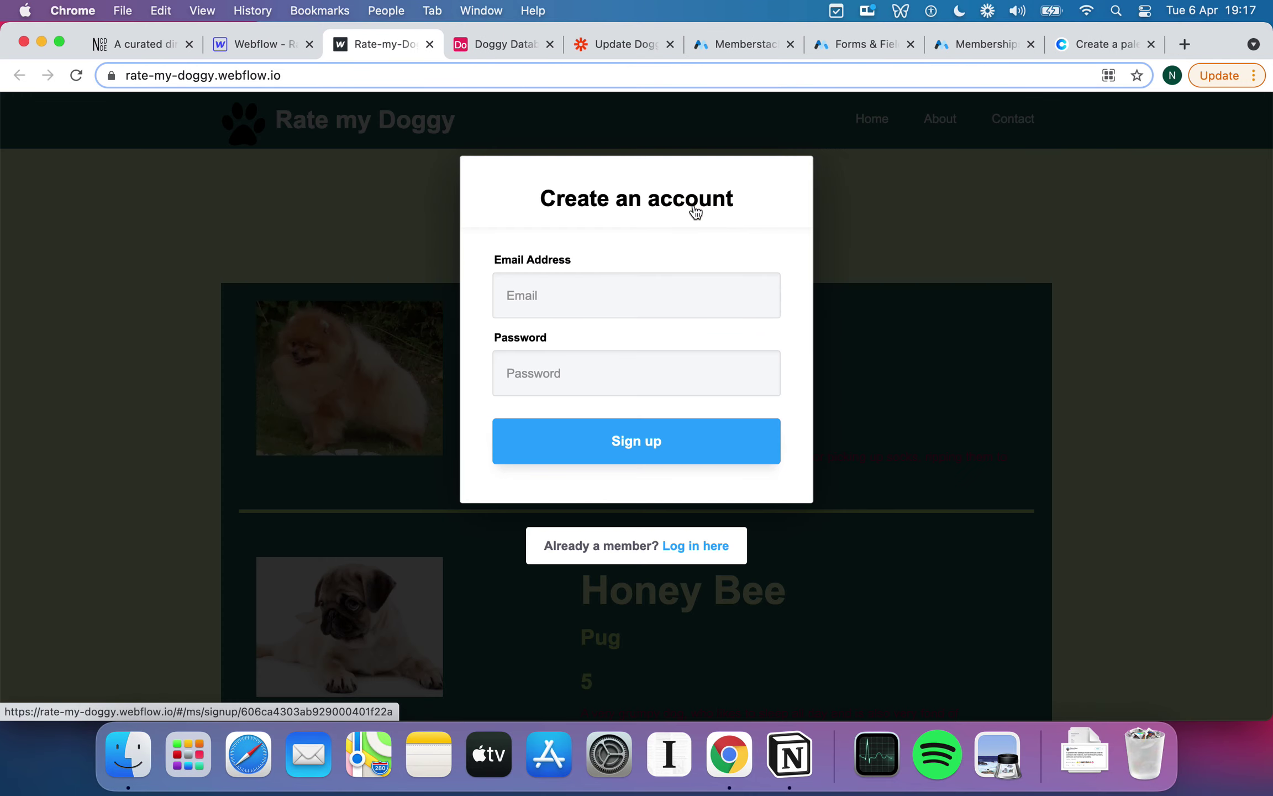
click(552, 291)
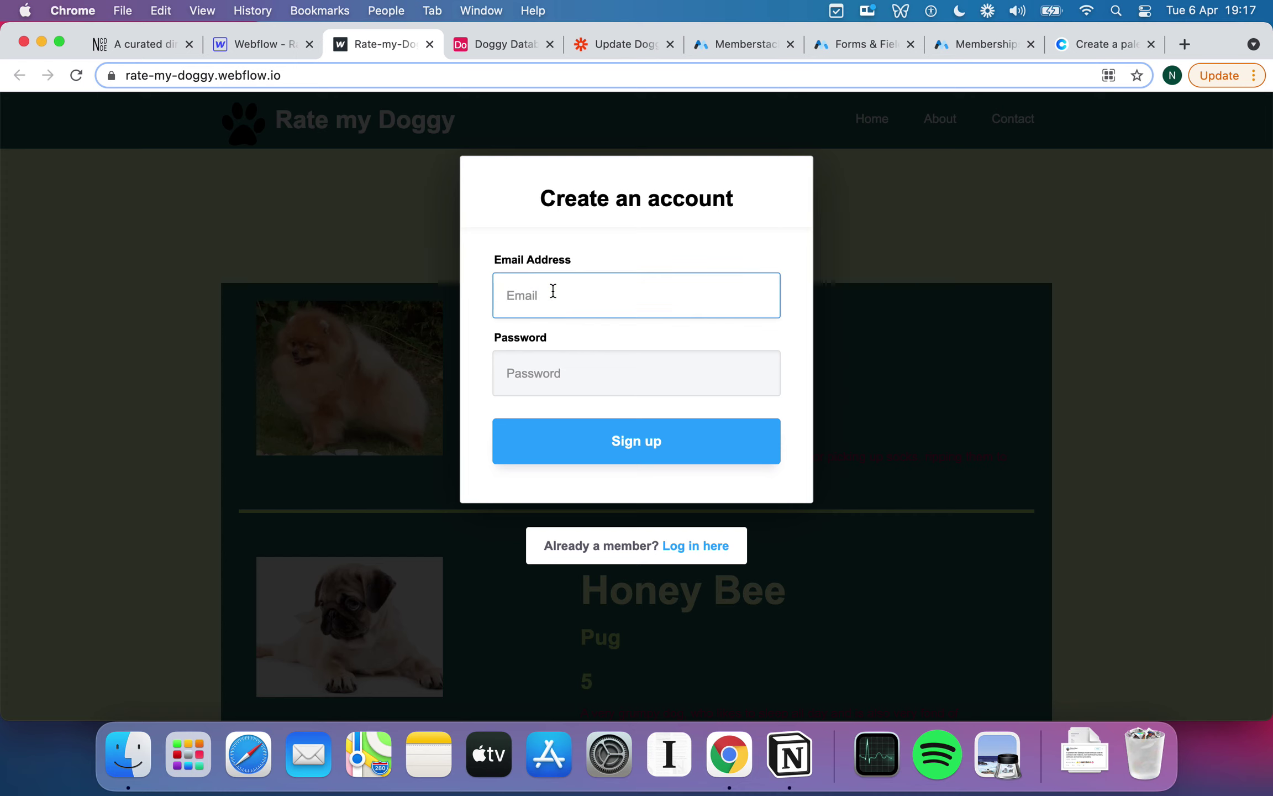
click(553, 373)
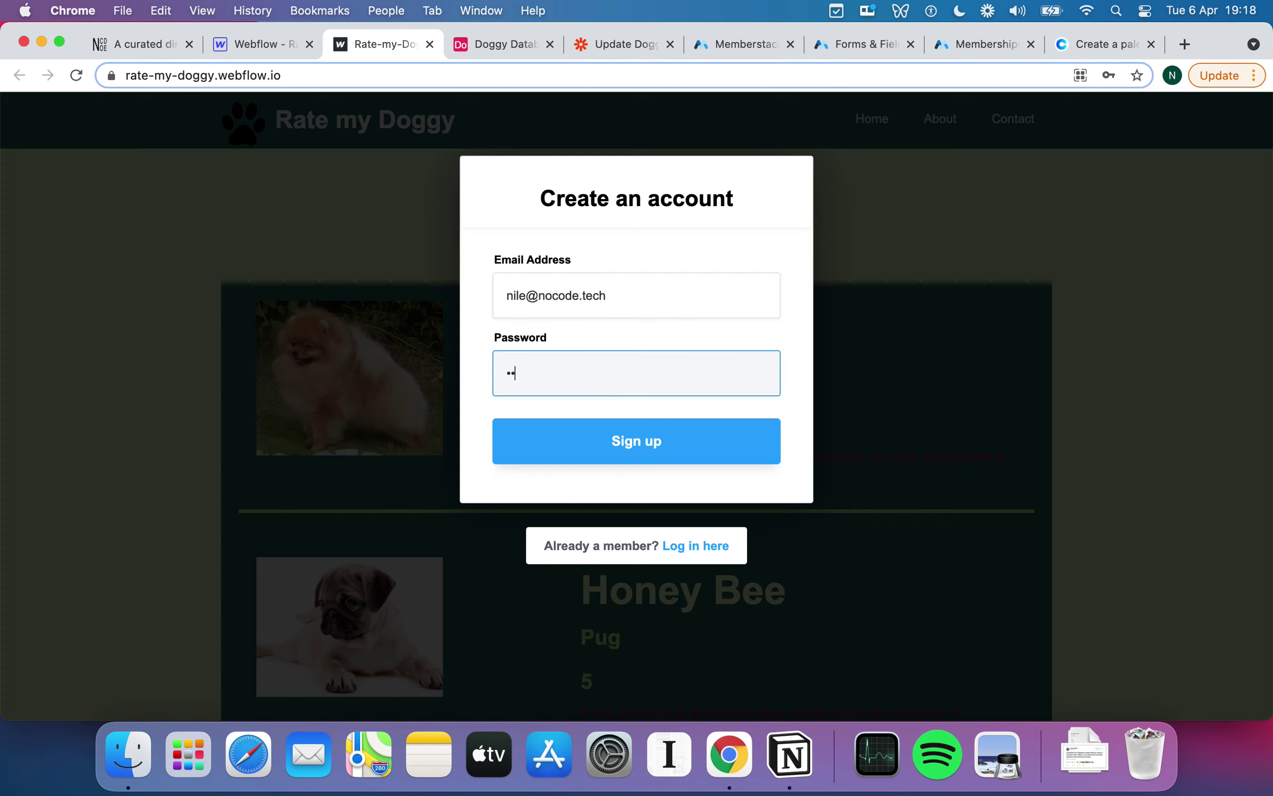
click(651, 440)
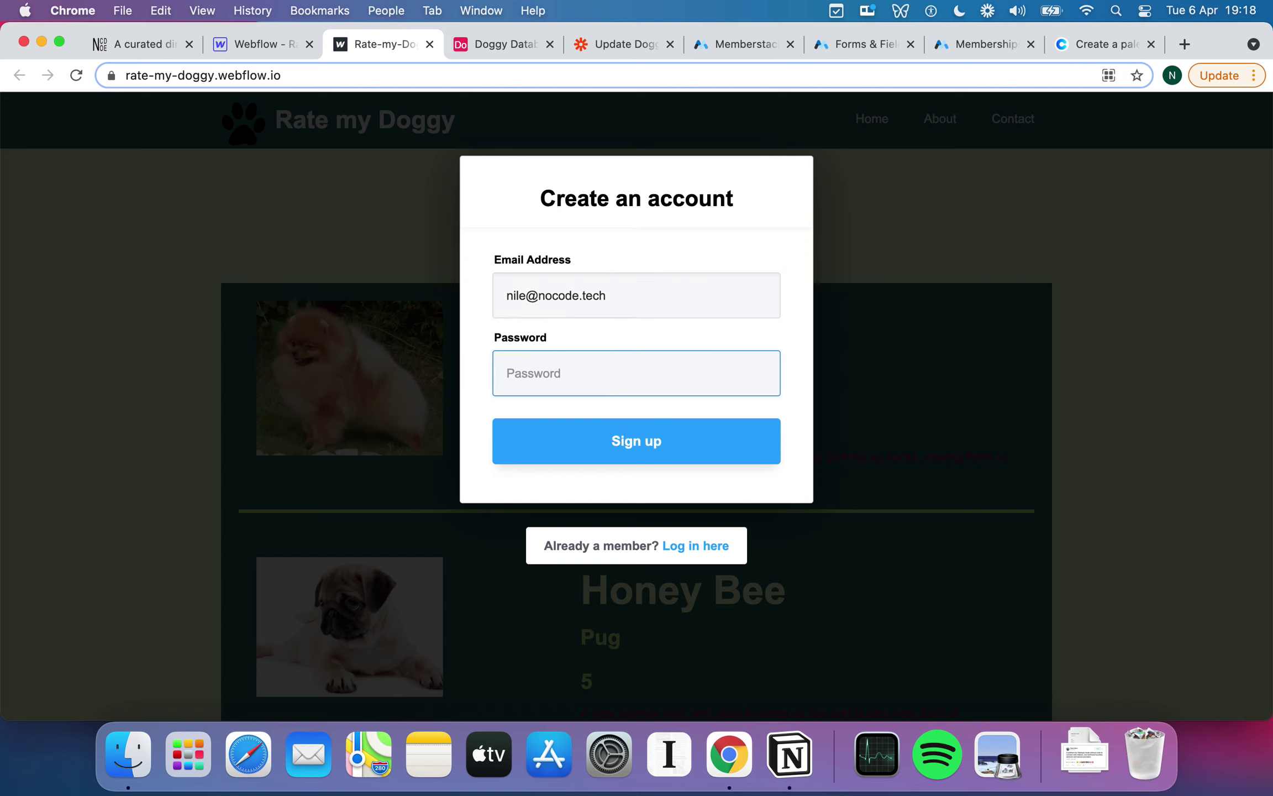
click(667, 455)
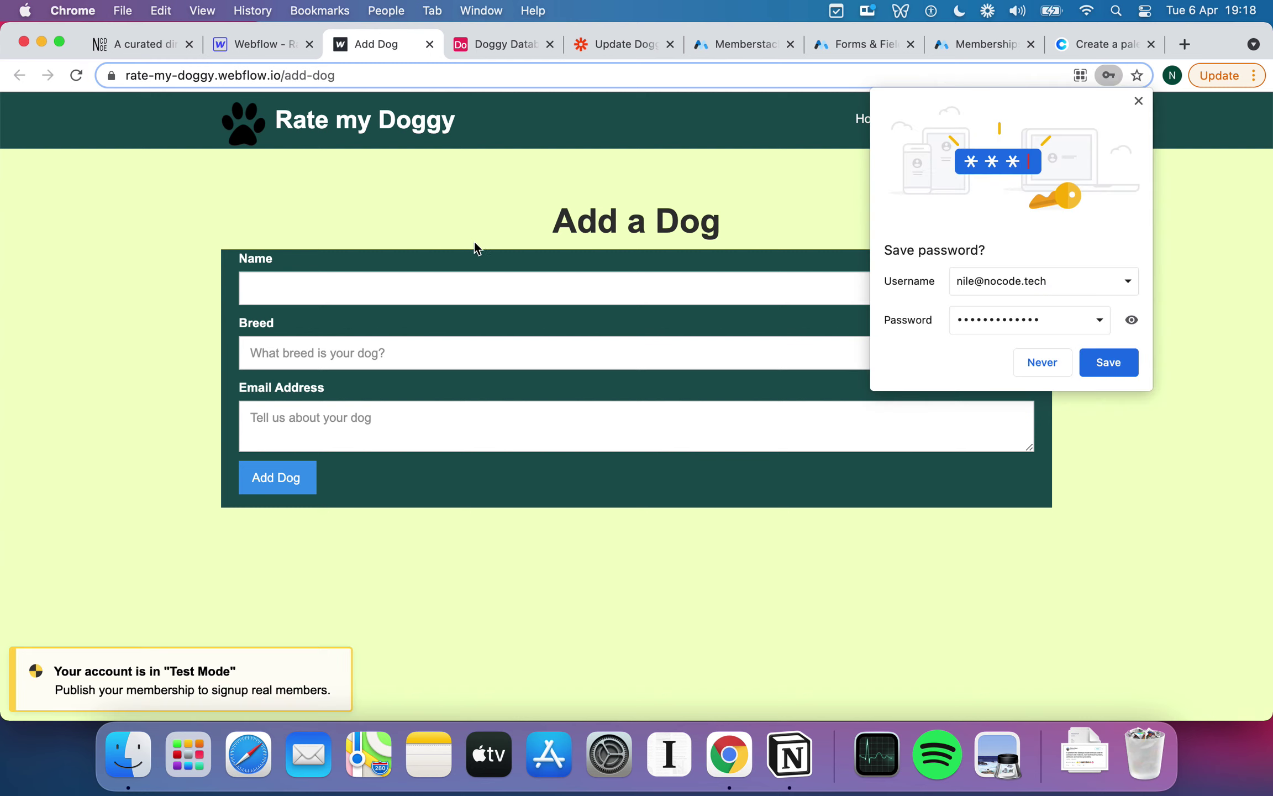
click(1107, 366)
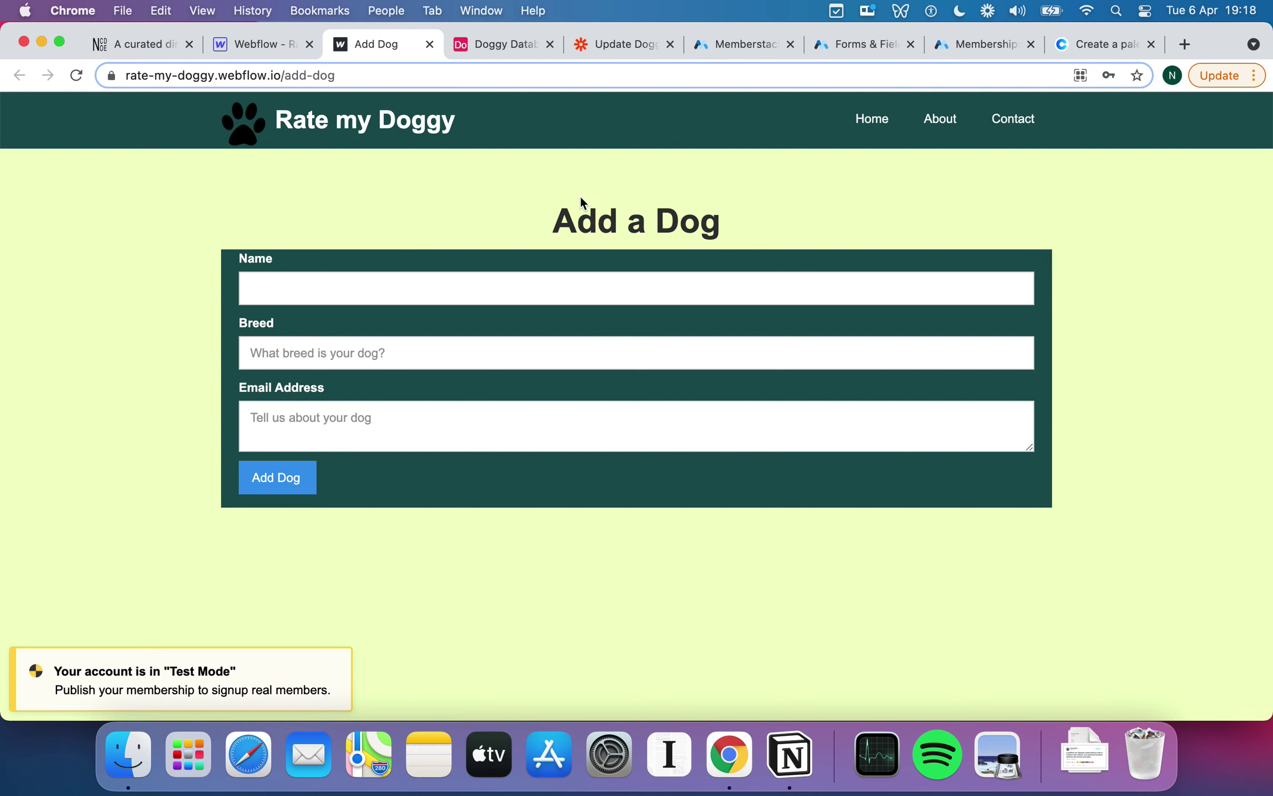
Step: Try the Name, Breed and description fields, then return to the home page
click(307, 286)
click(284, 352)
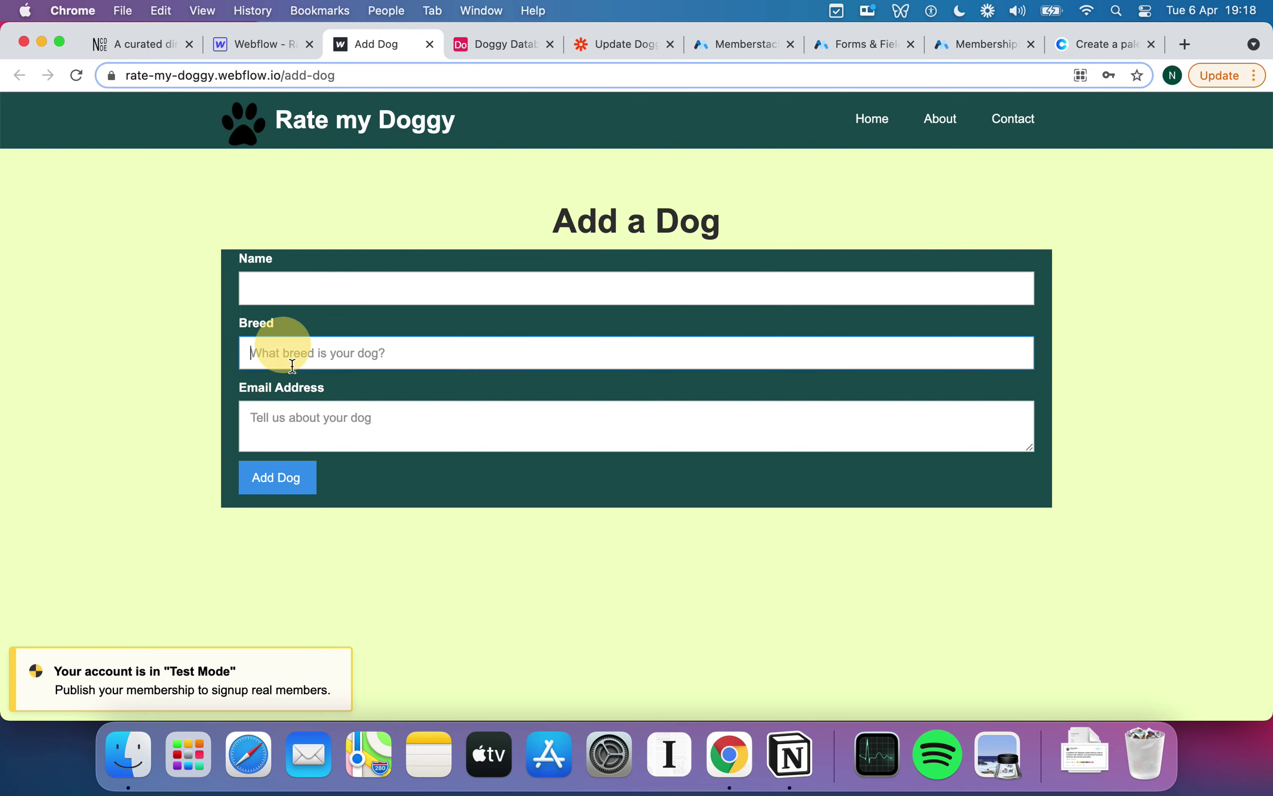
click(317, 403)
click(332, 127)
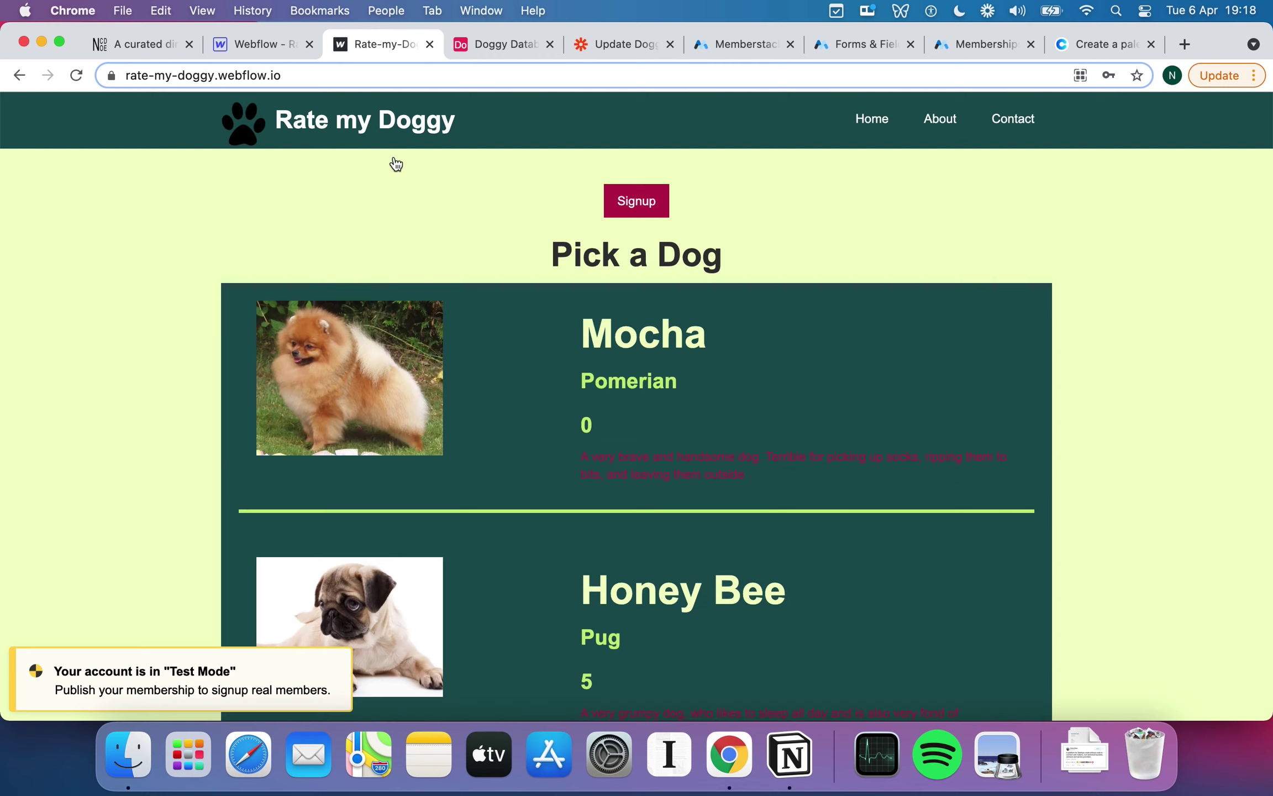
scroll(571, 264, down, 5)
scroll(571, 264, up, 5)
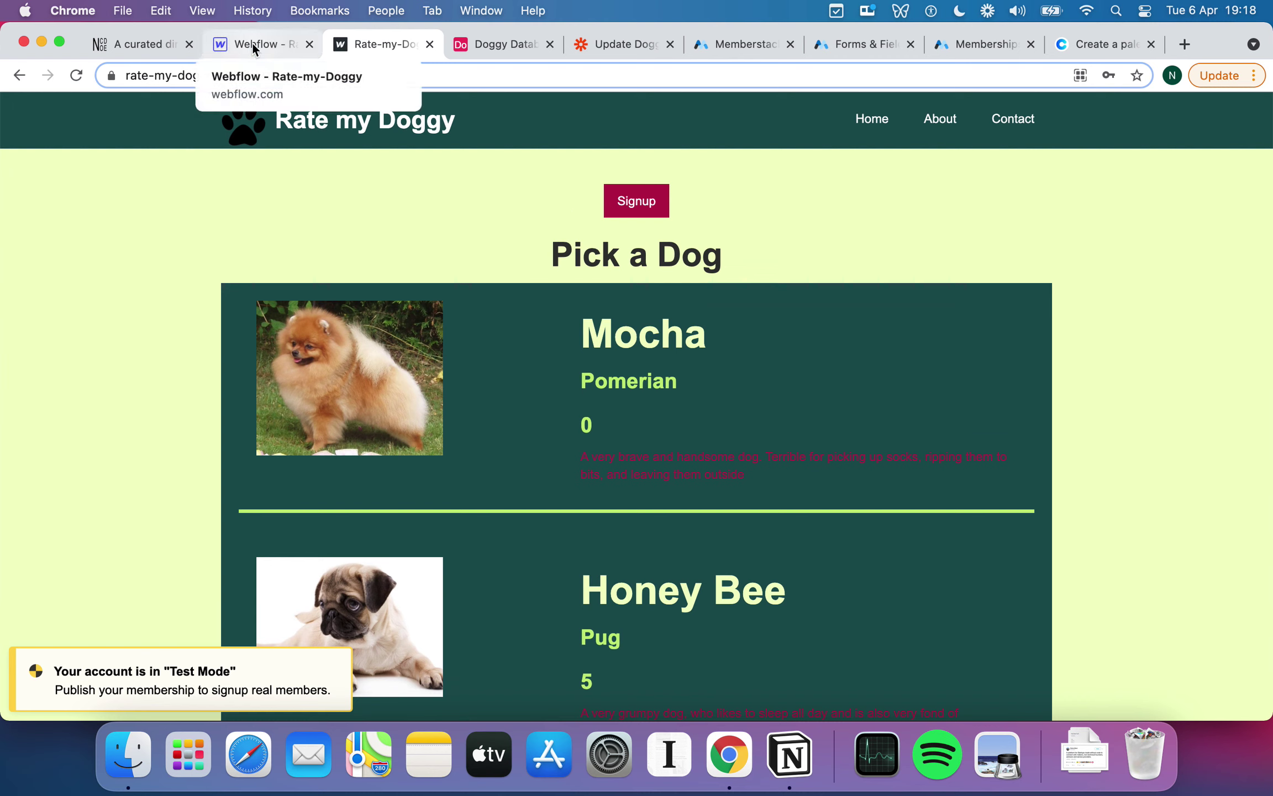
click(531, 71)
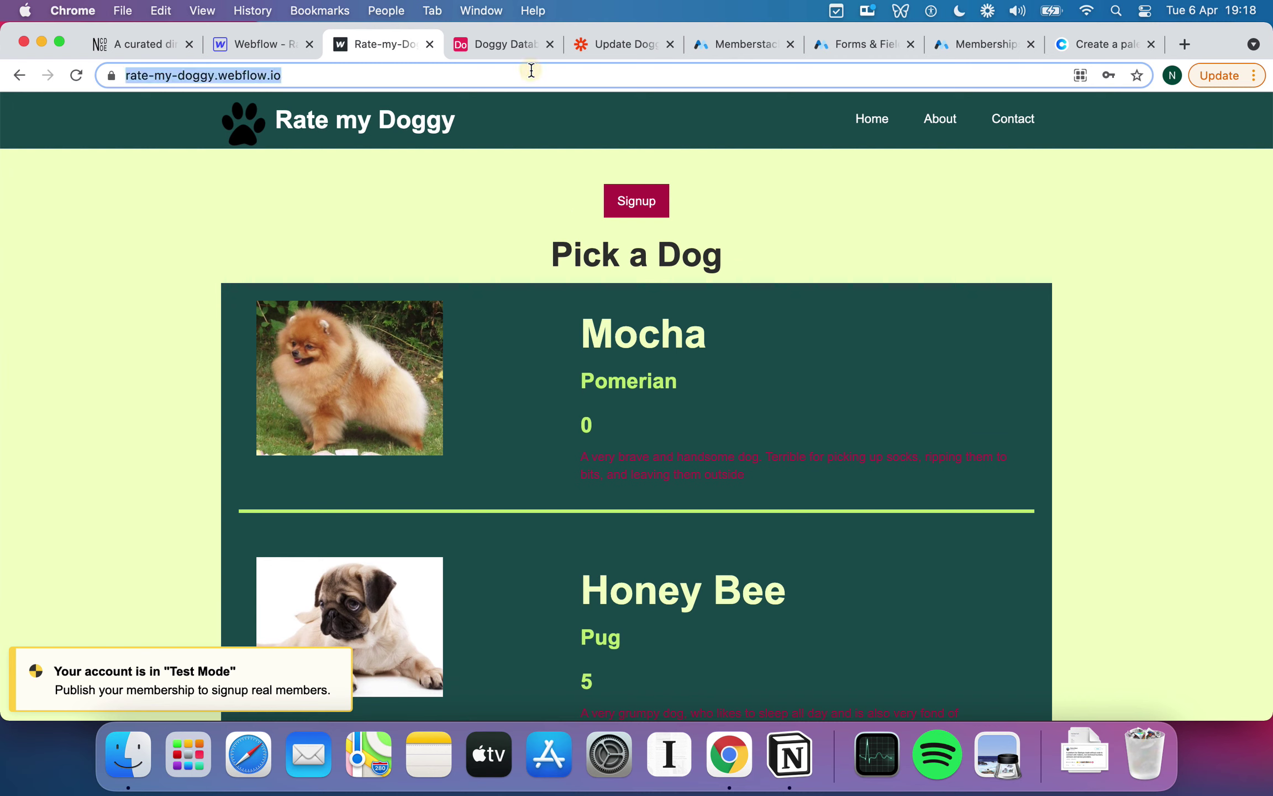
Step: Browse Memberstack's Forms & Fields Profile, Checkout, Links and Attributes tabs
click(984, 47)
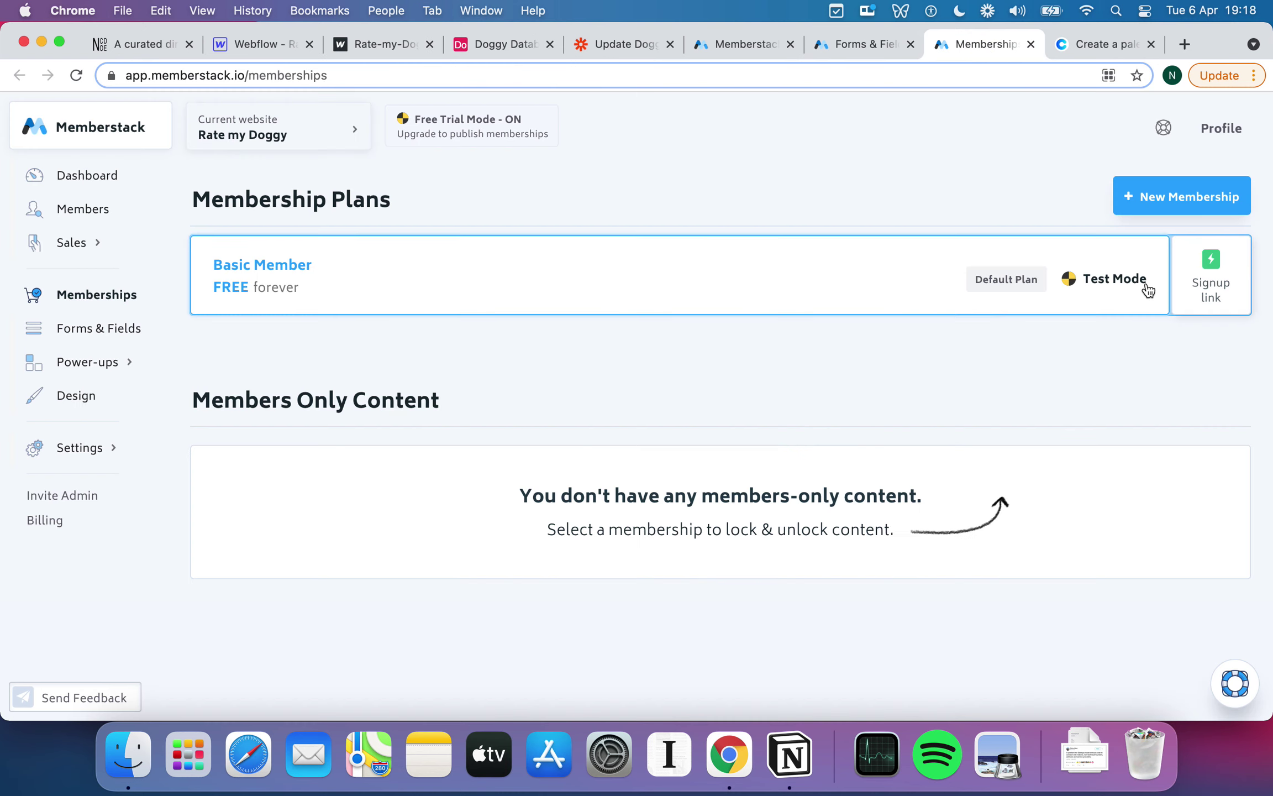
click(884, 40)
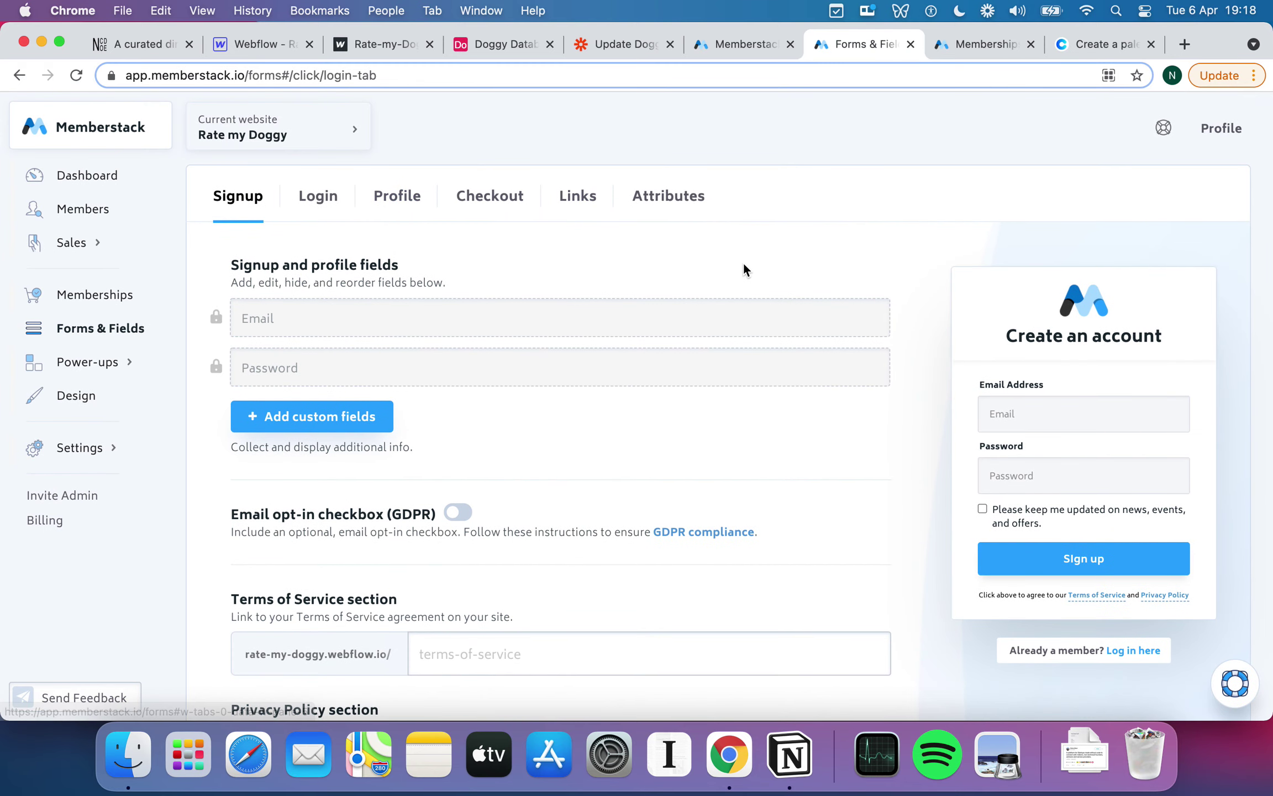
click(417, 204)
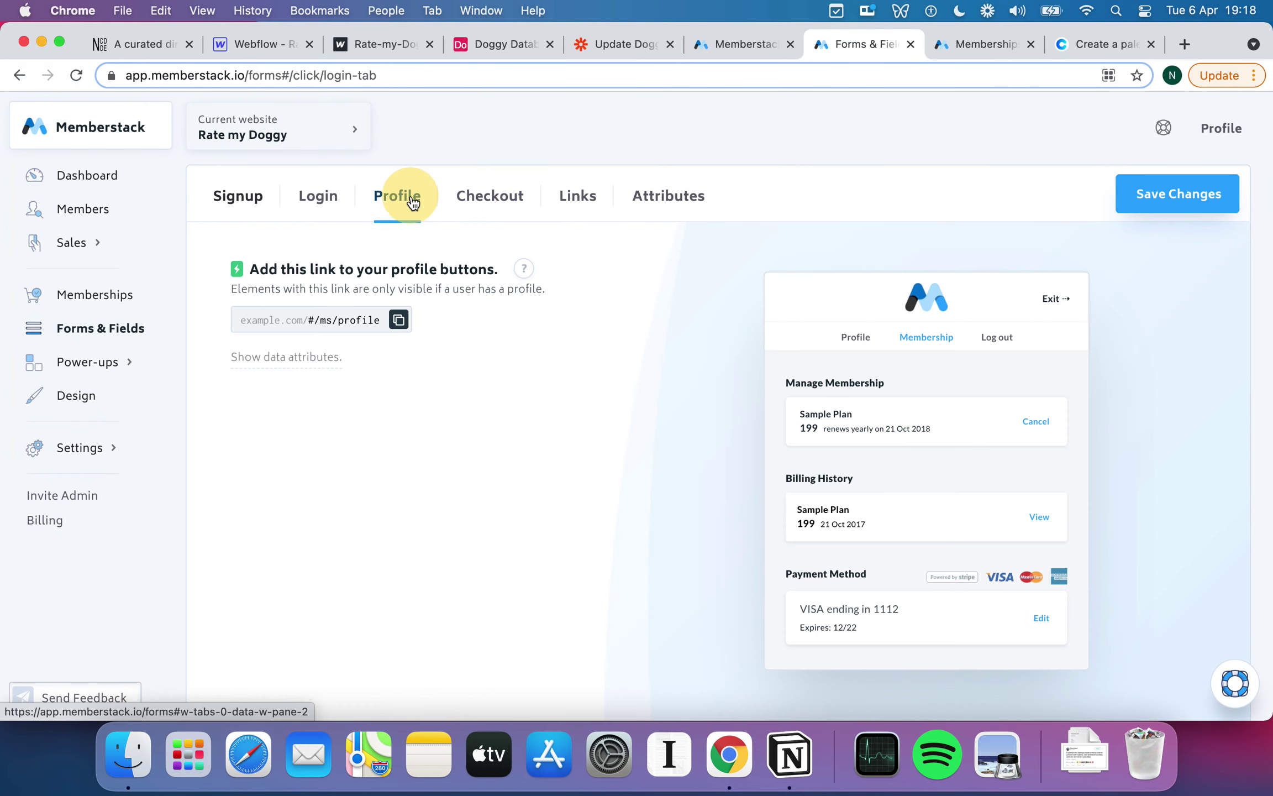
click(486, 204)
click(585, 204)
click(694, 194)
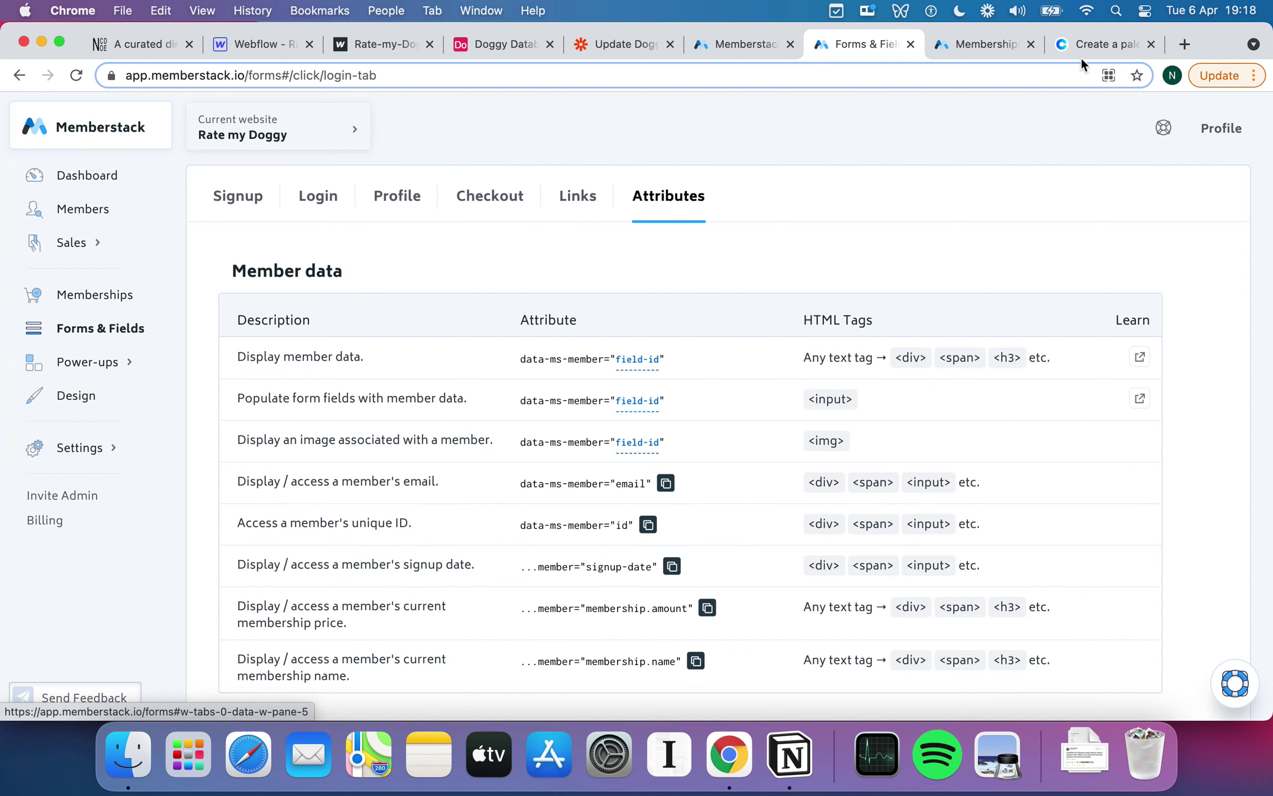
Step: On the Links tab, find Page links & actions and copy the #/ms/logout link
scroll(1020, 293, down, 1)
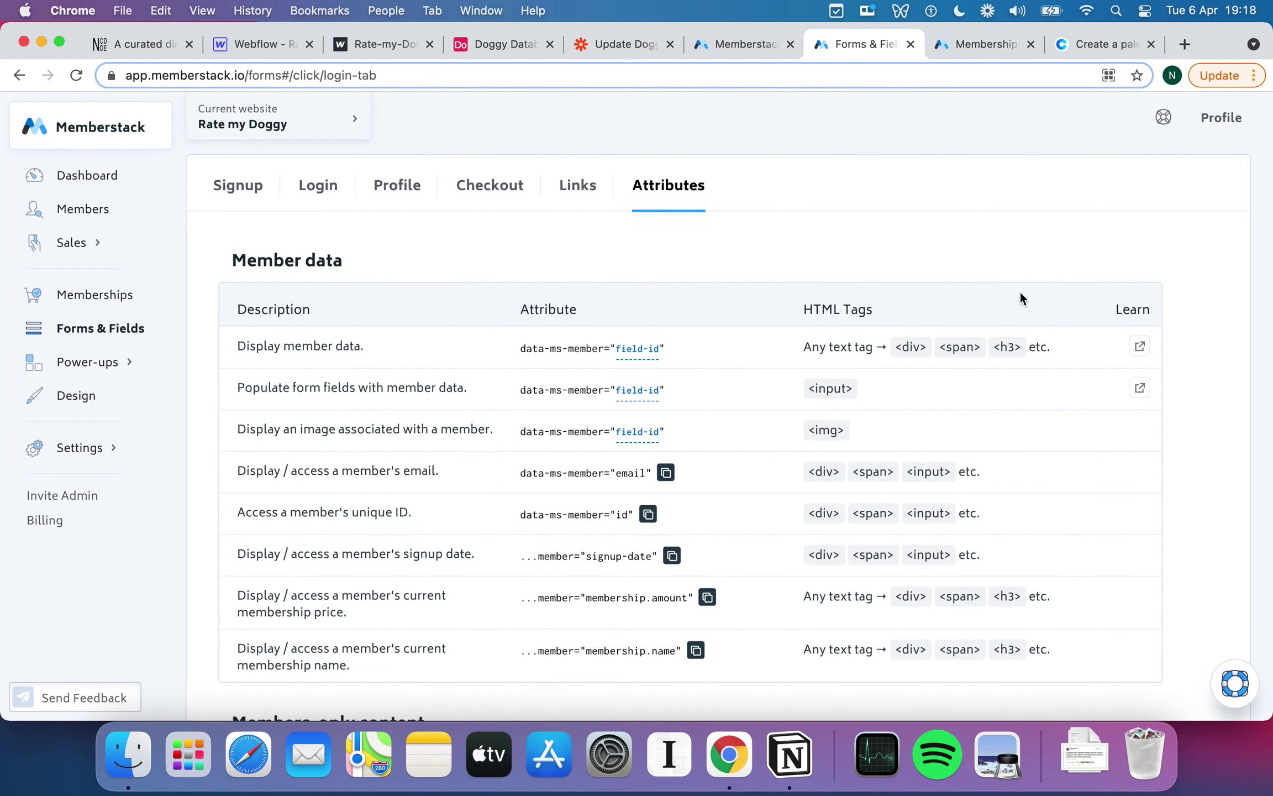
click(575, 188)
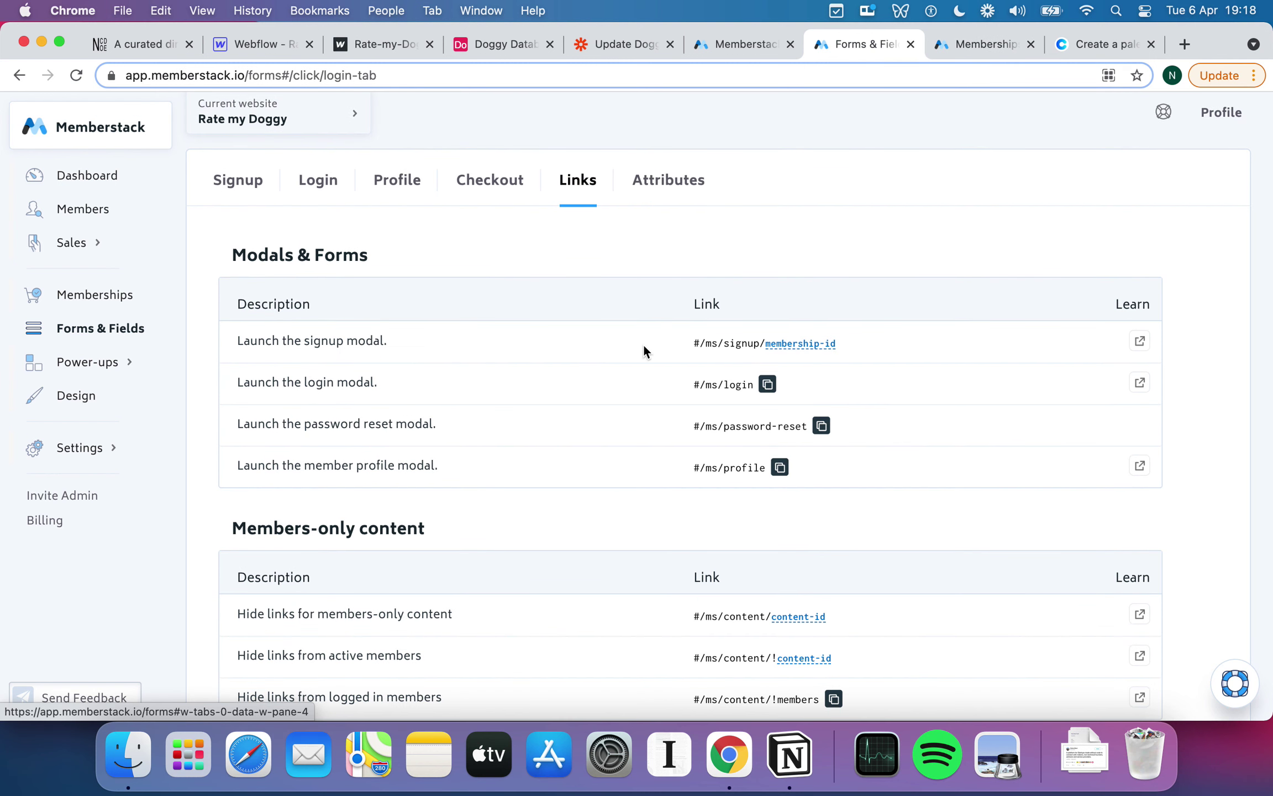
scroll(643, 343, down, 2)
scroll(644, 346, down, 10)
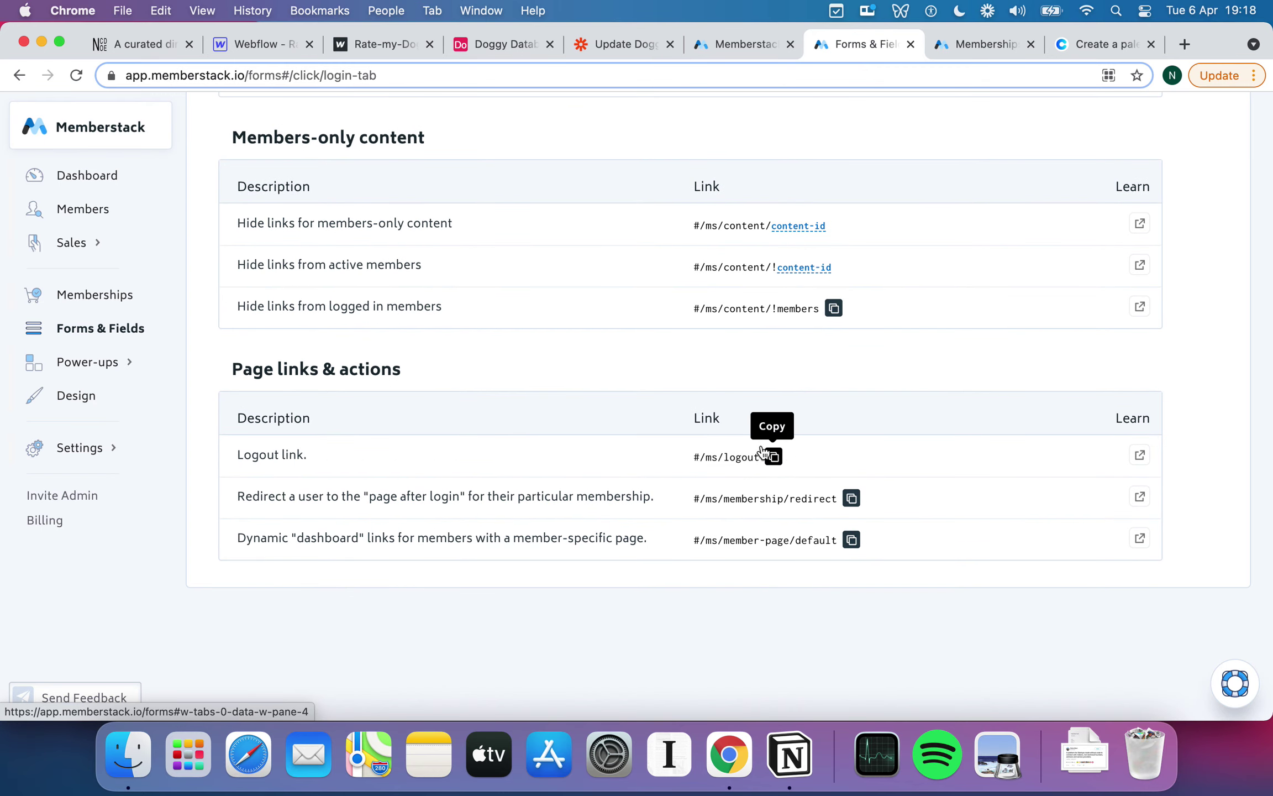
scroll(784, 358, up, 12)
scroll(599, 371, down, 4)
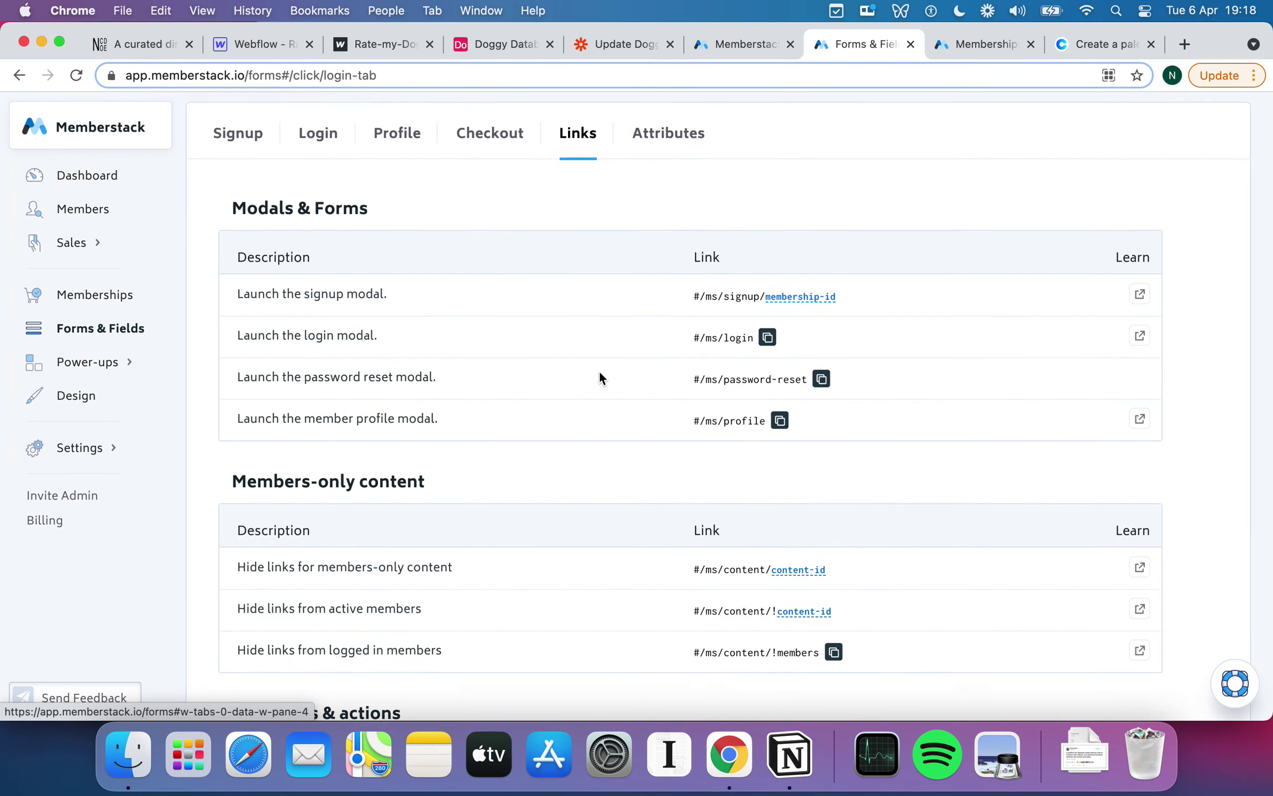
scroll(381, 251, down, 2)
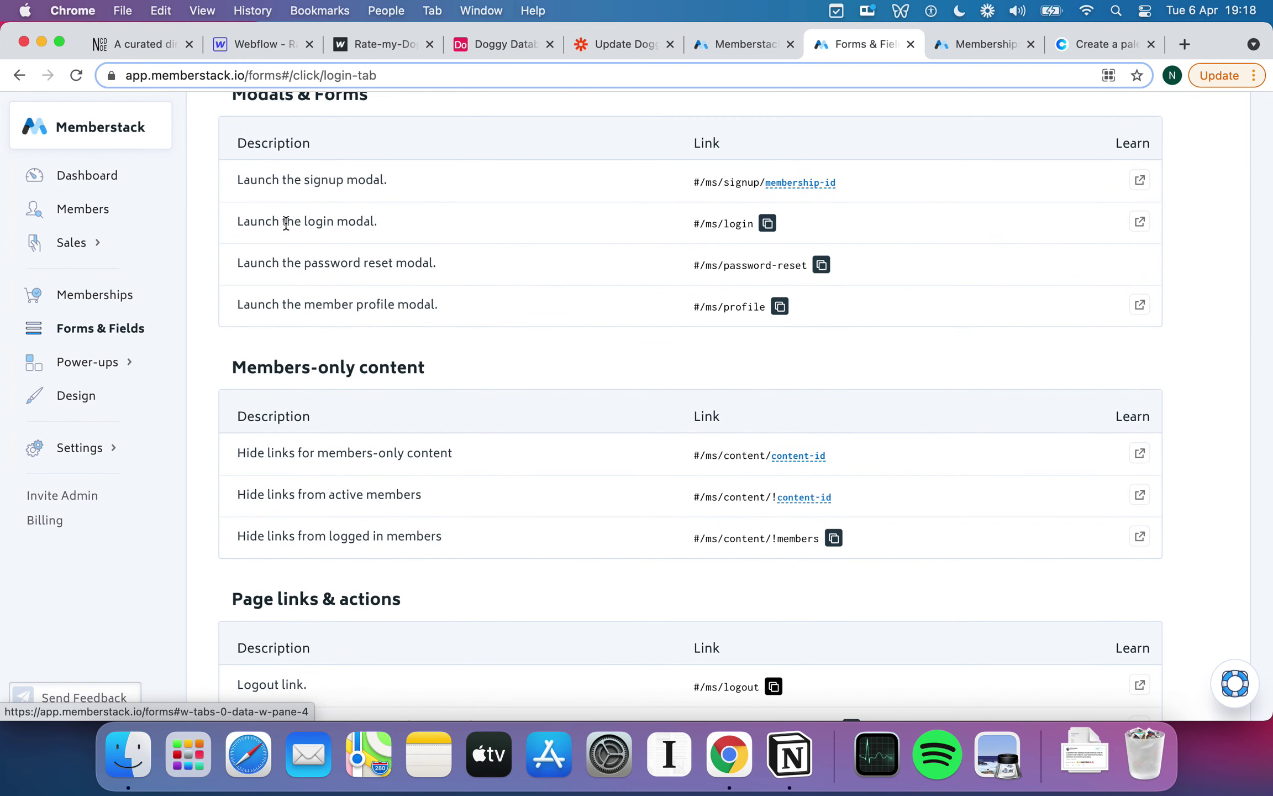
scroll(420, 230, down, 2)
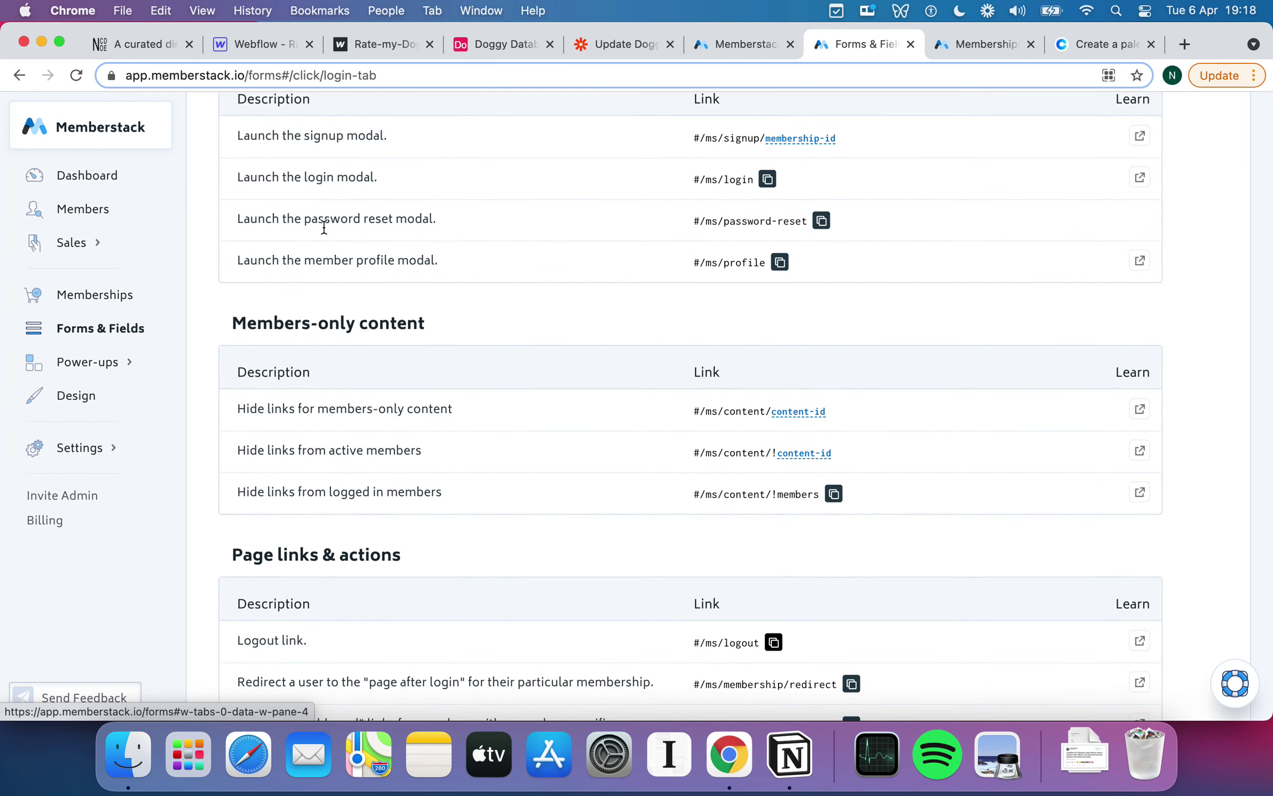
click(373, 271)
scroll(373, 274, down, 1)
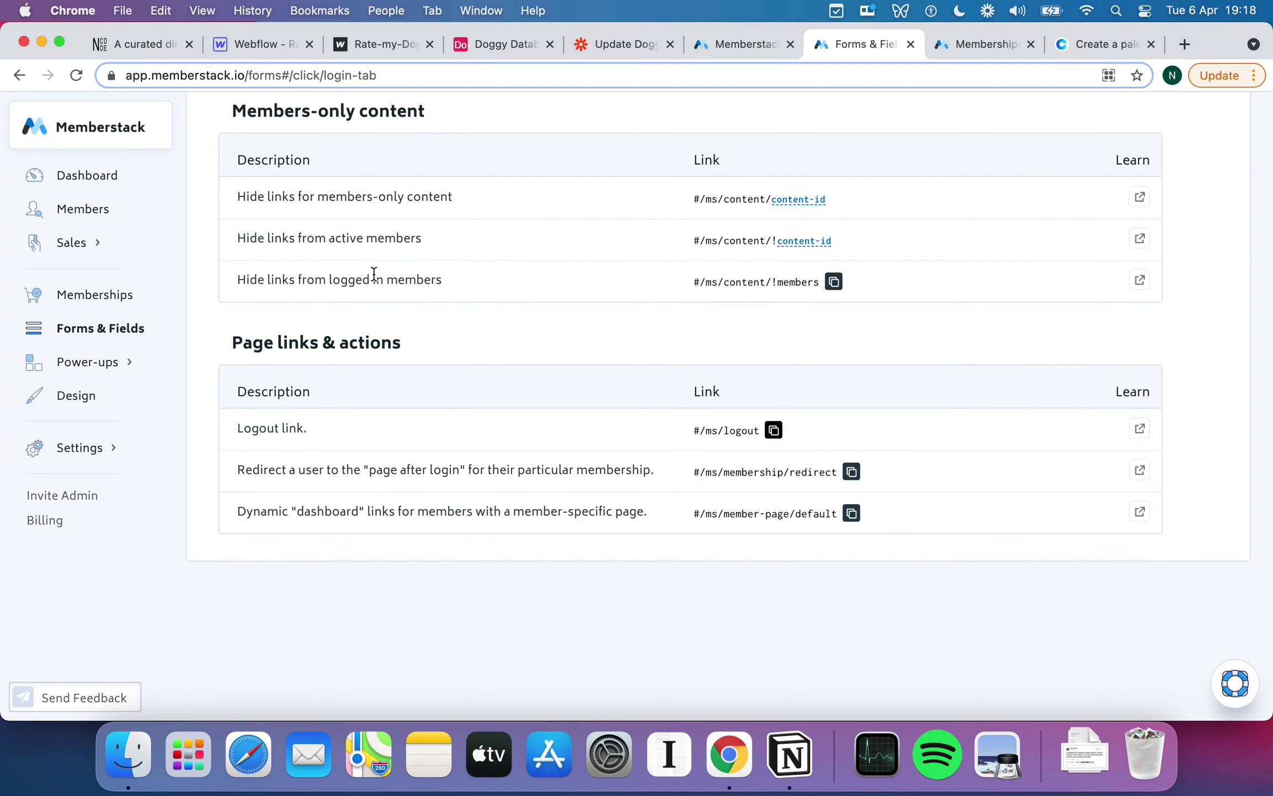
click(772, 436)
Step: Duplicate the Login button in Webflow and rename the copy Logout
click(255, 43)
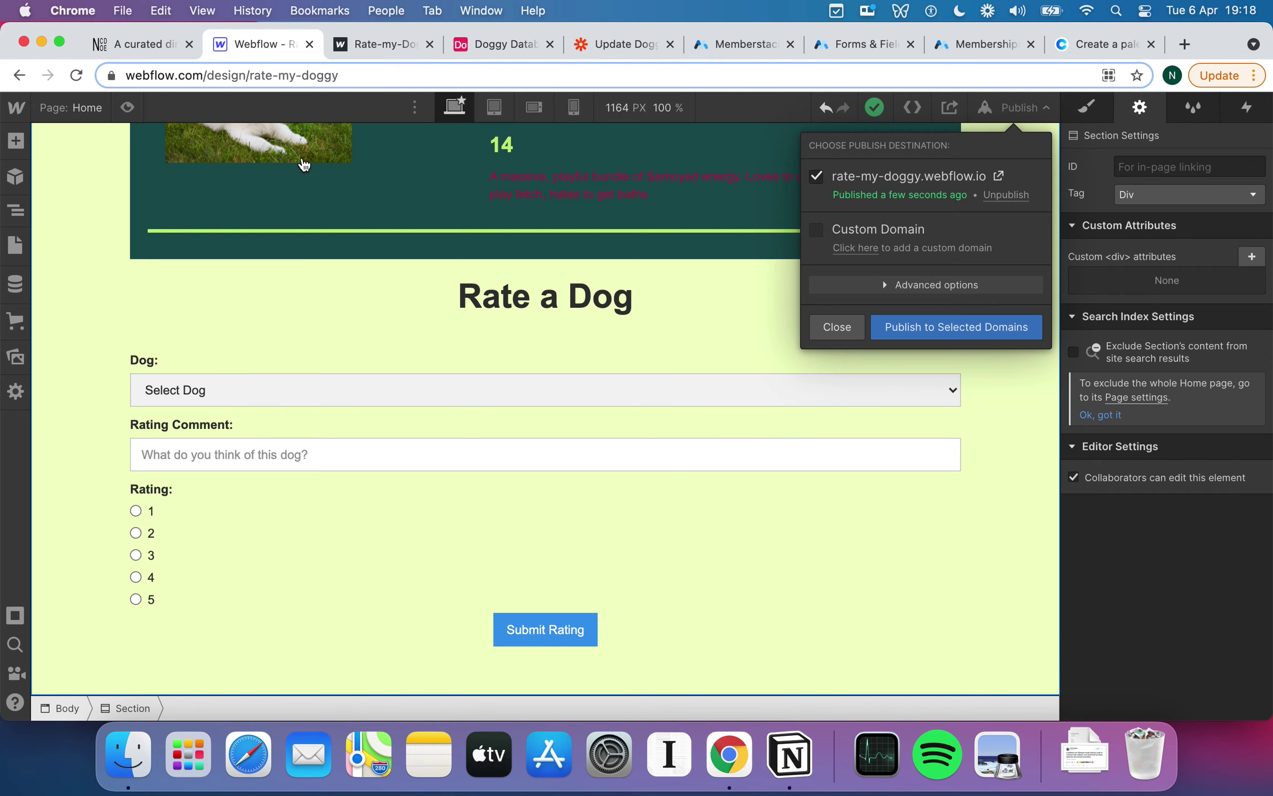
click(836, 328)
scroll(497, 276, up, 15)
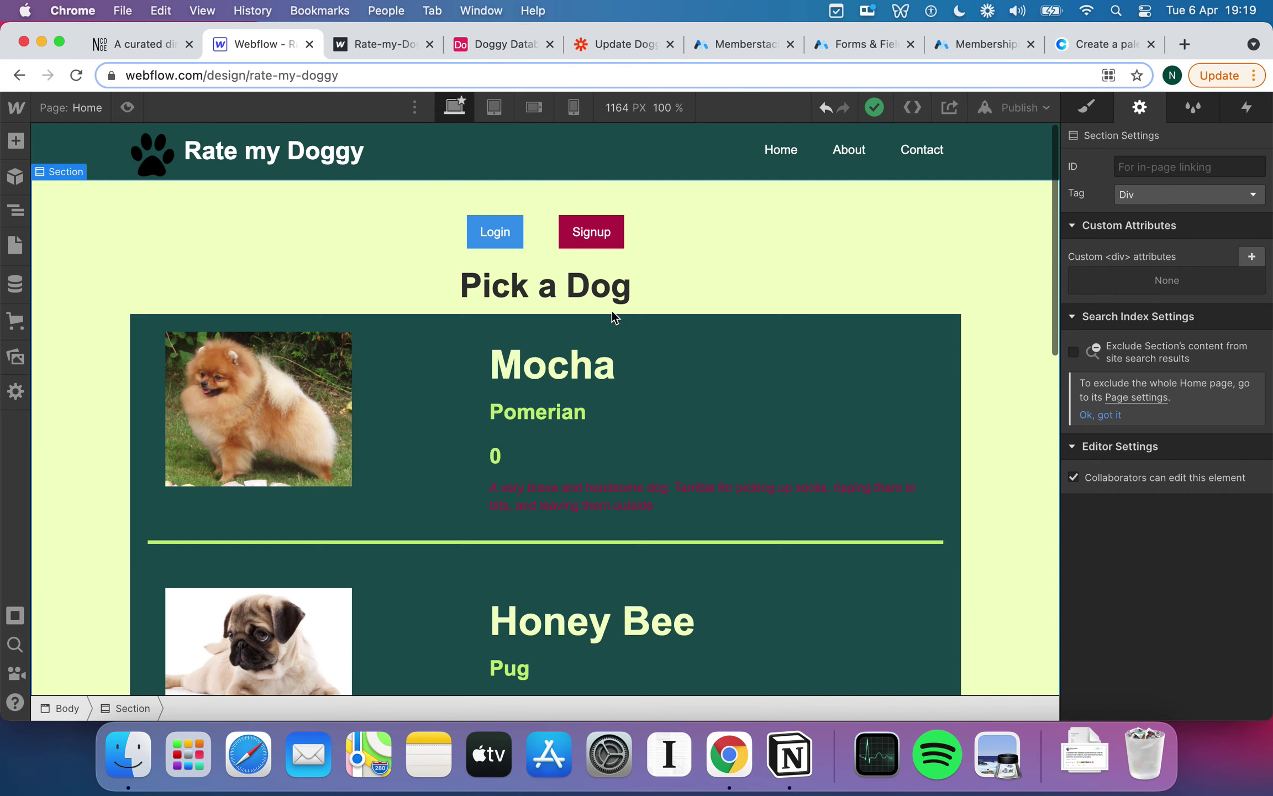
click(480, 233)
key(super+c)
key(super+v)
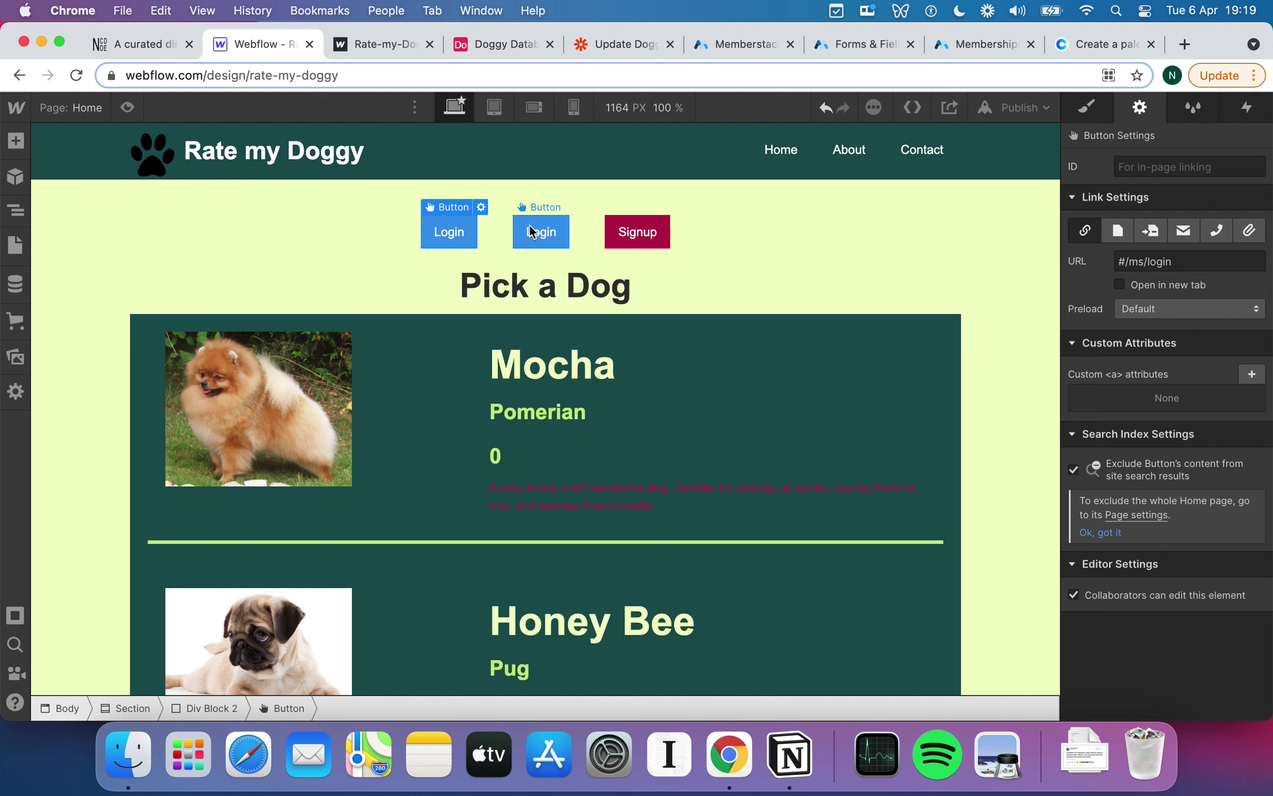
double_click(531, 228)
text(Logout)
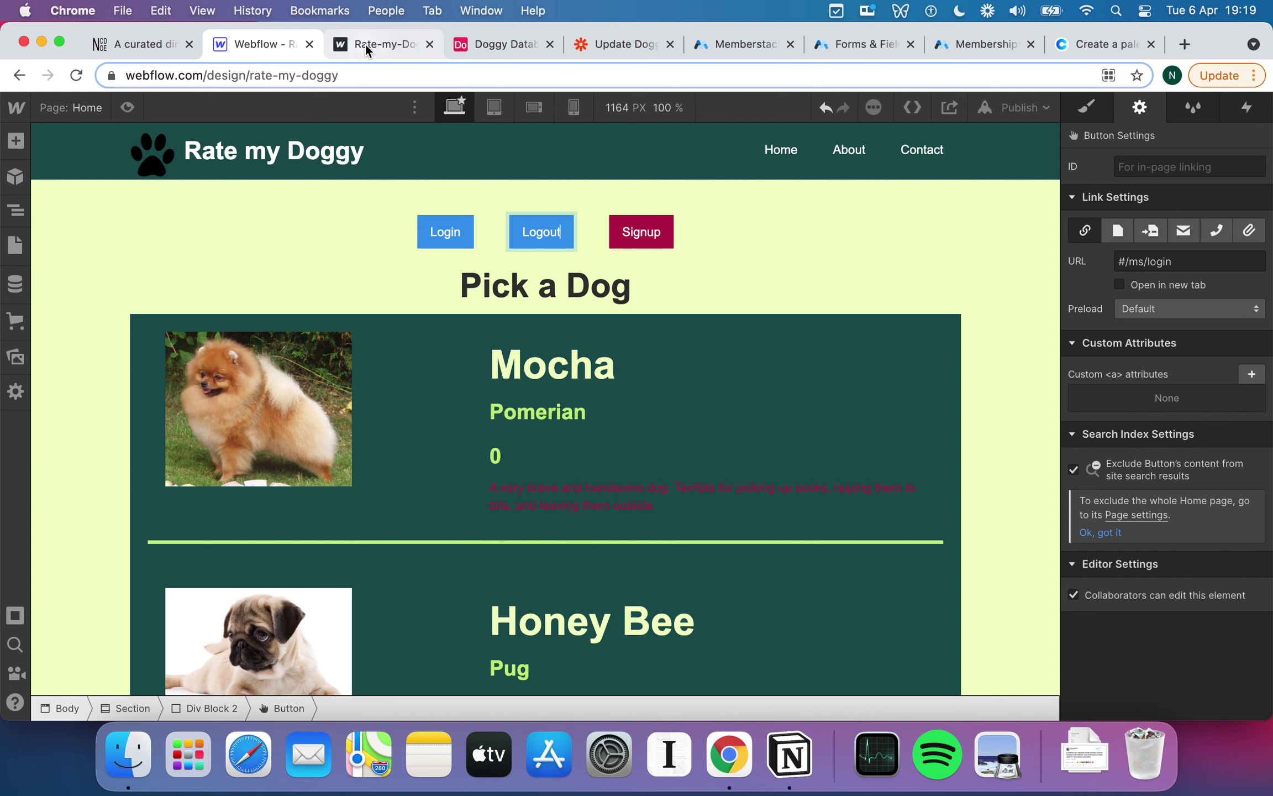
Step: Replace the Logout button's #/ms/login link with #/ms/logout copied from Memberstack
click(1001, 44)
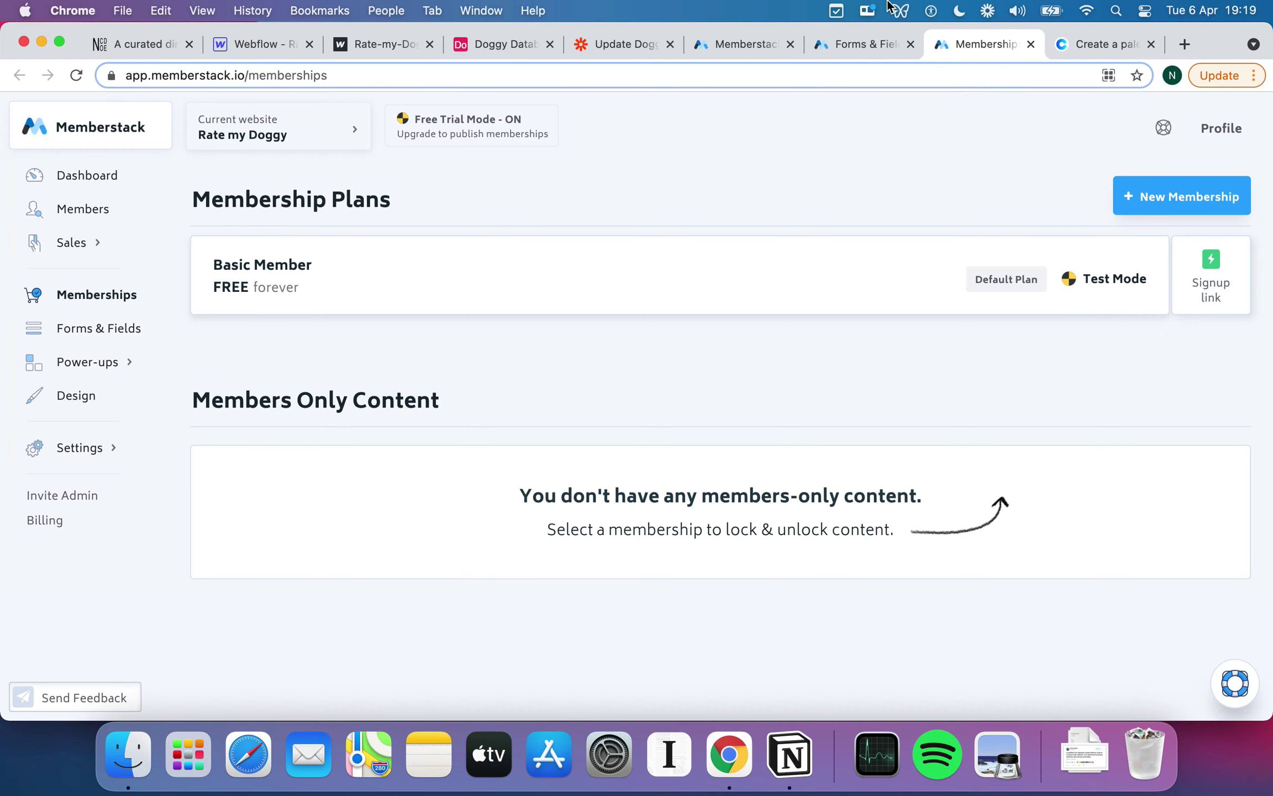
click(853, 46)
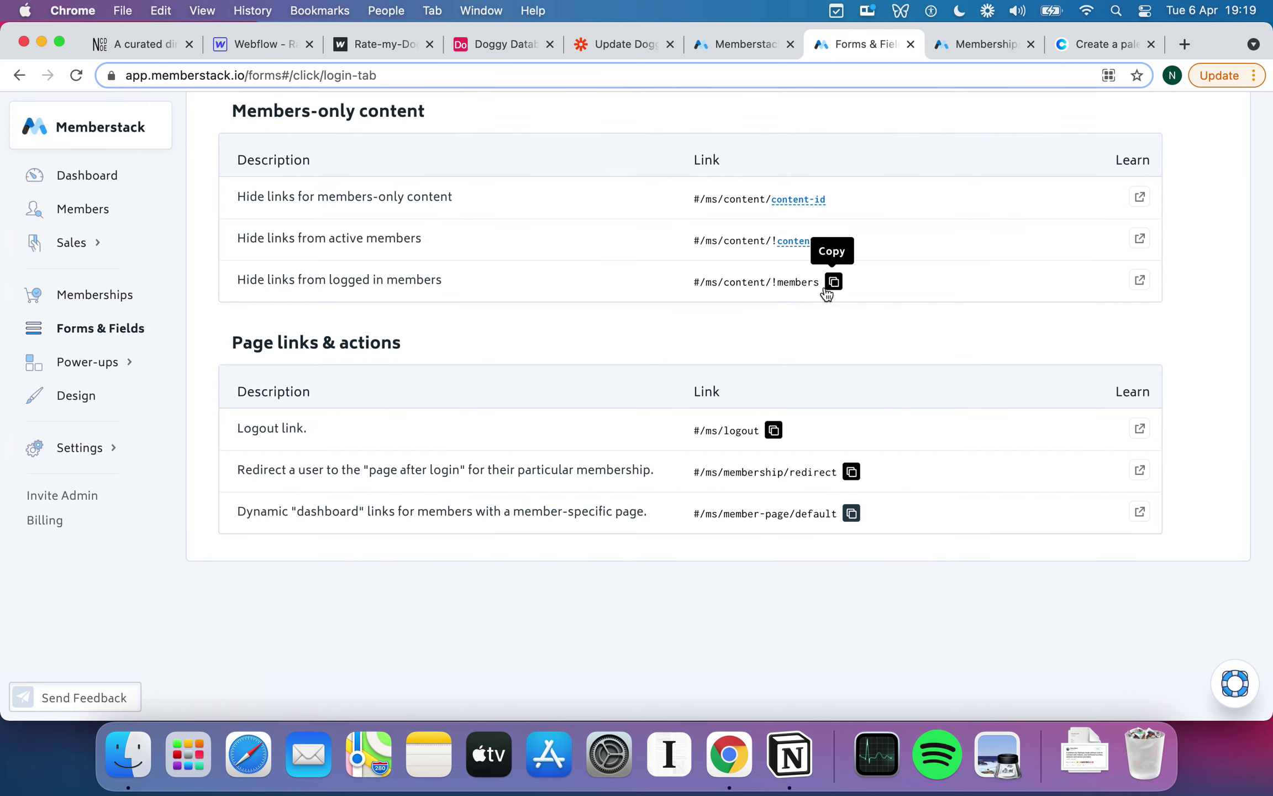
click(774, 432)
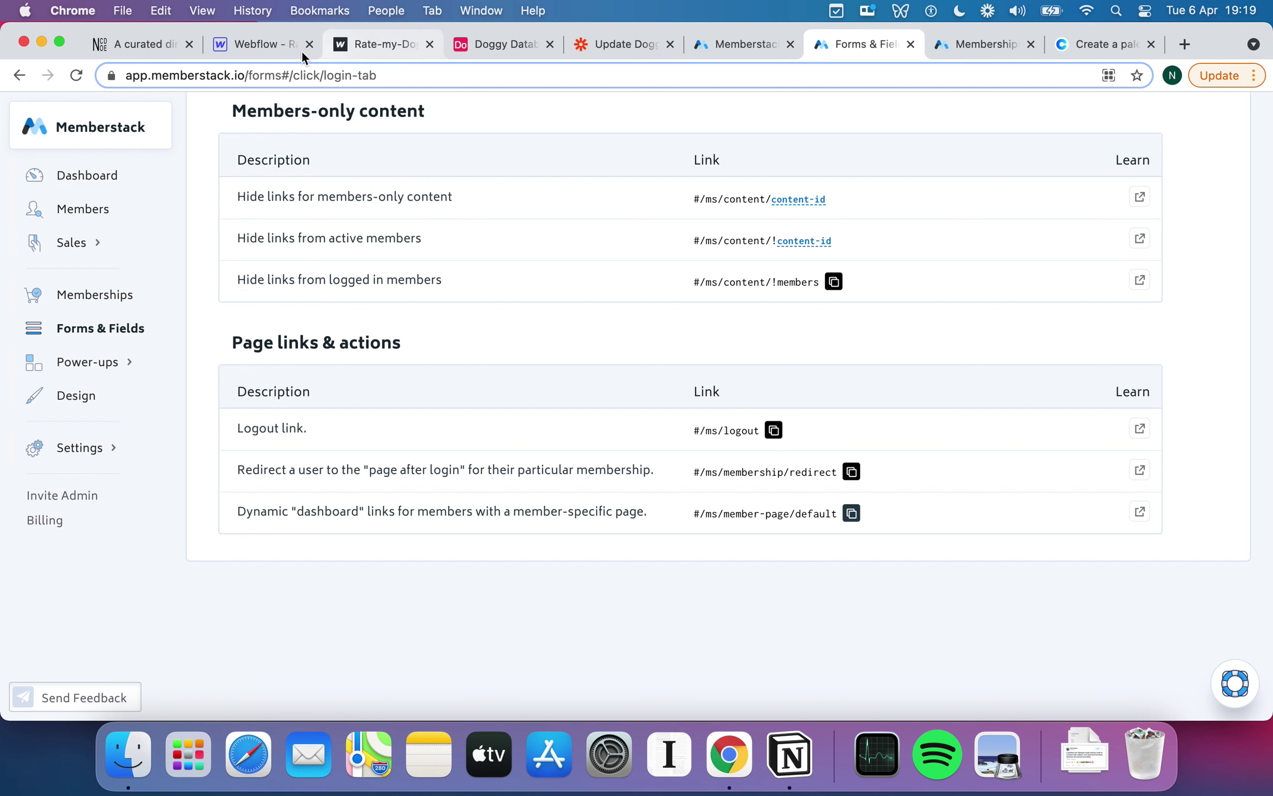
click(251, 44)
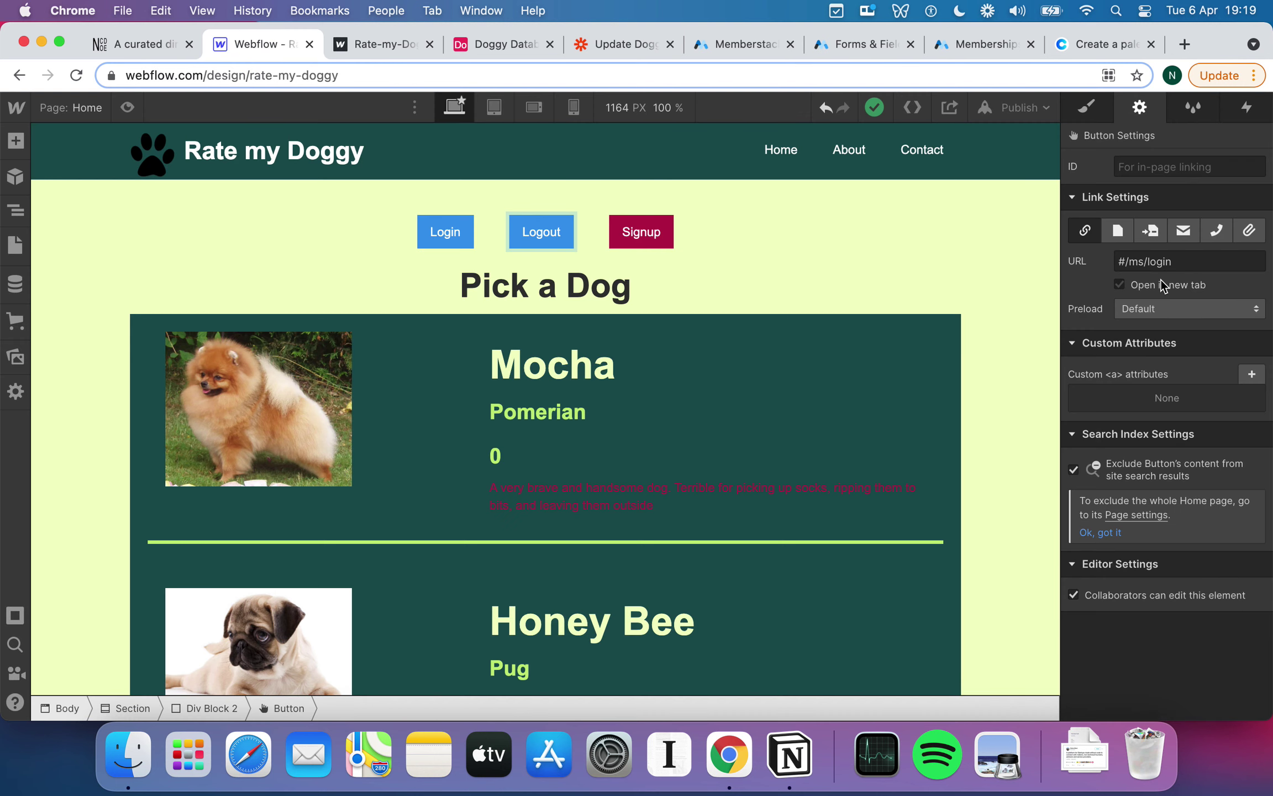
triple_click(1173, 266)
key(super+v)
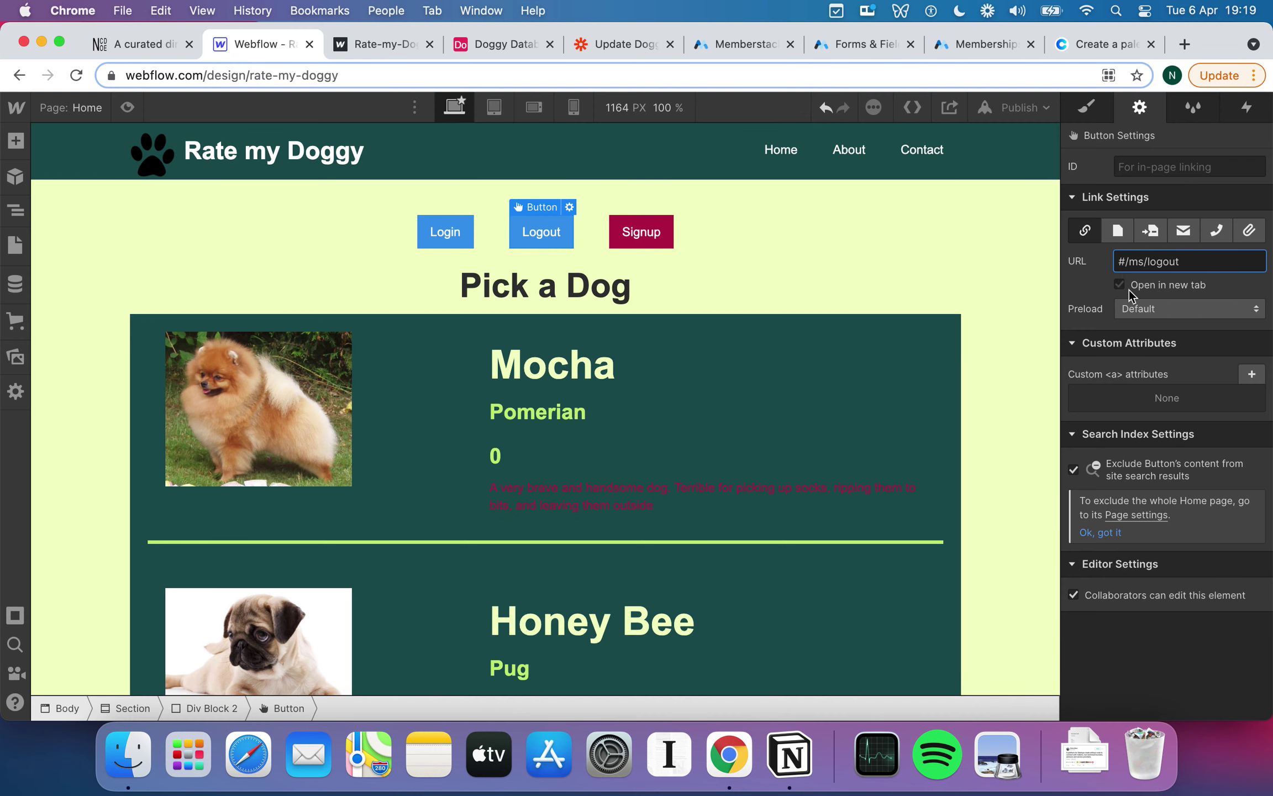
click(860, 279)
Step: Publish to rate-my-doggy.webflow.io and open the freshly published live site
click(1006, 116)
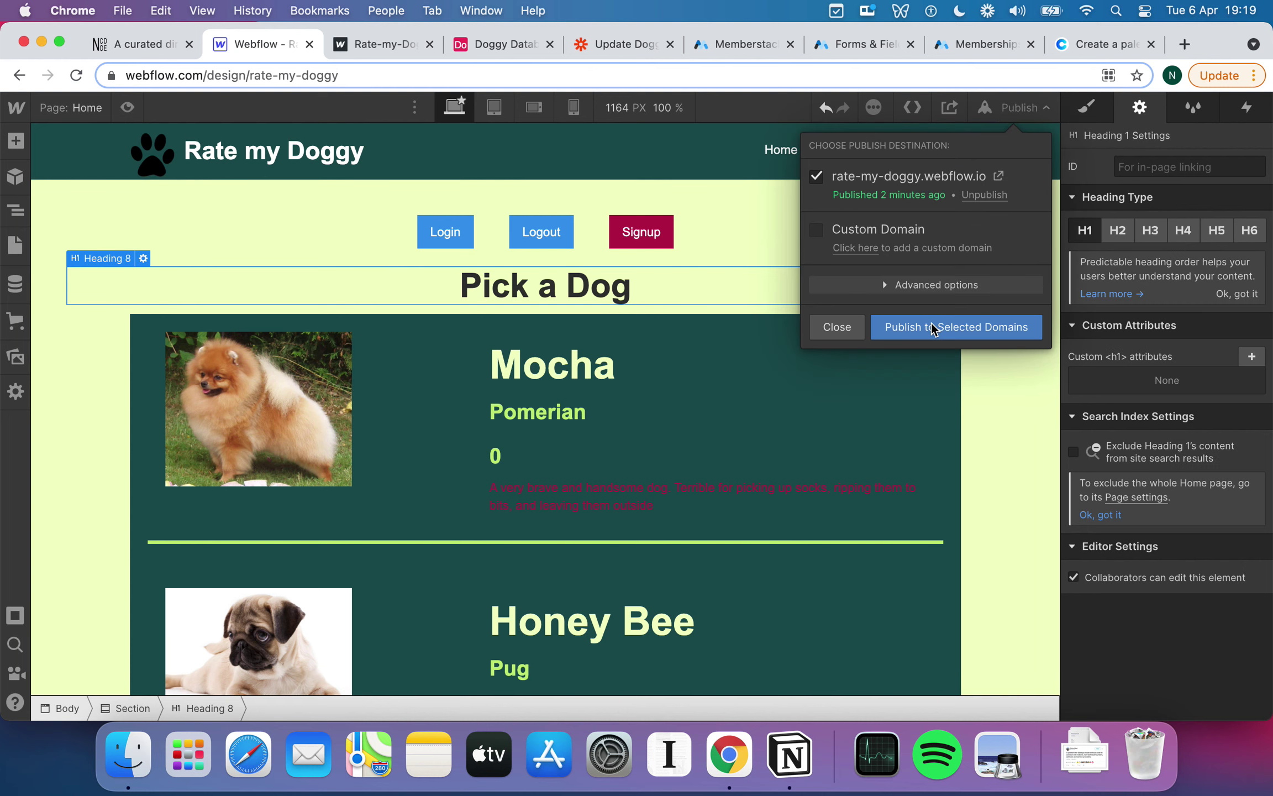
click(933, 327)
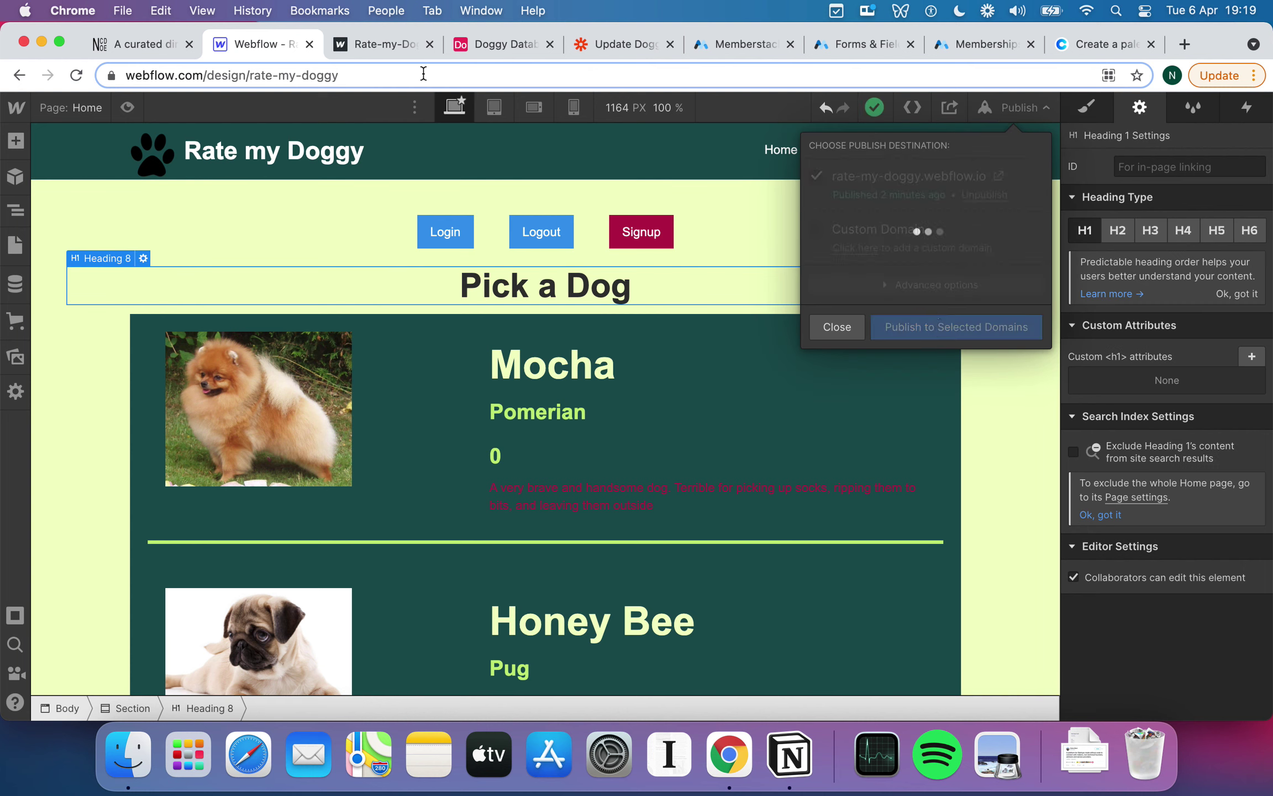
click(430, 44)
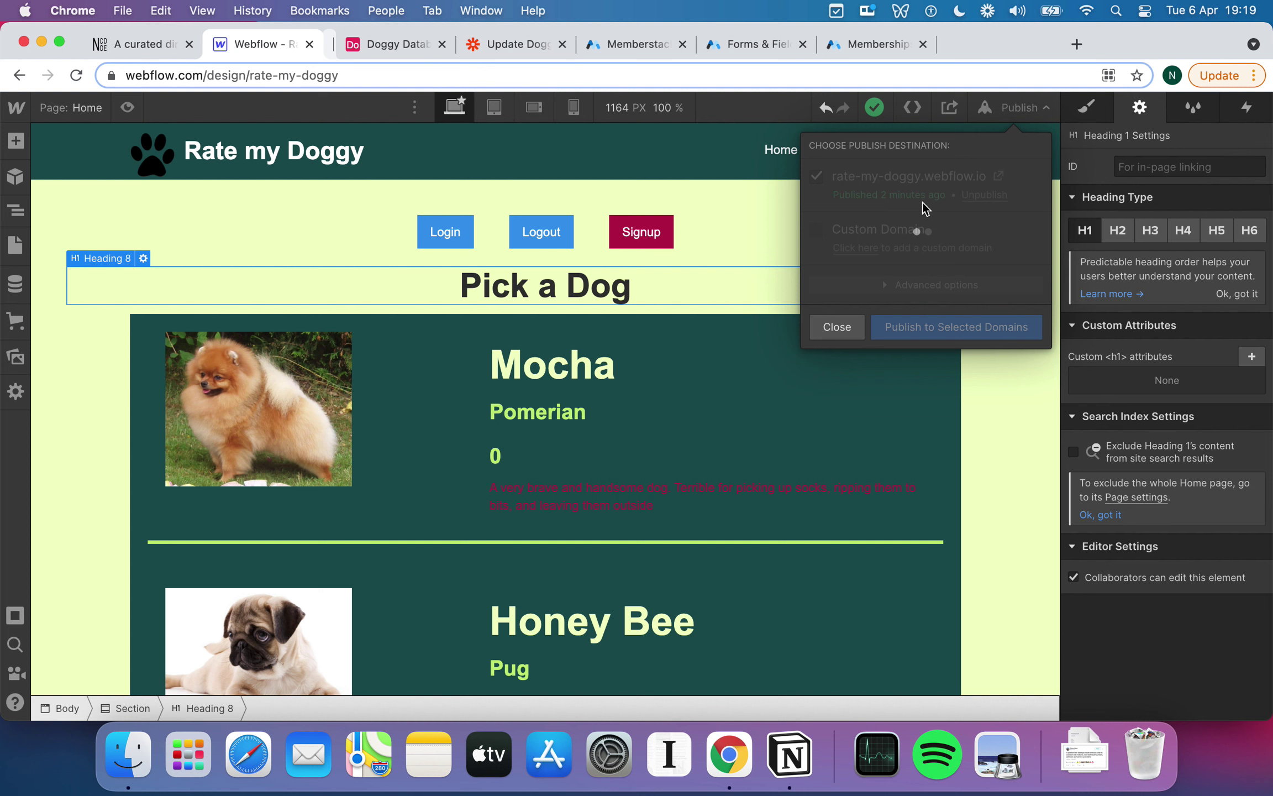
click(1000, 177)
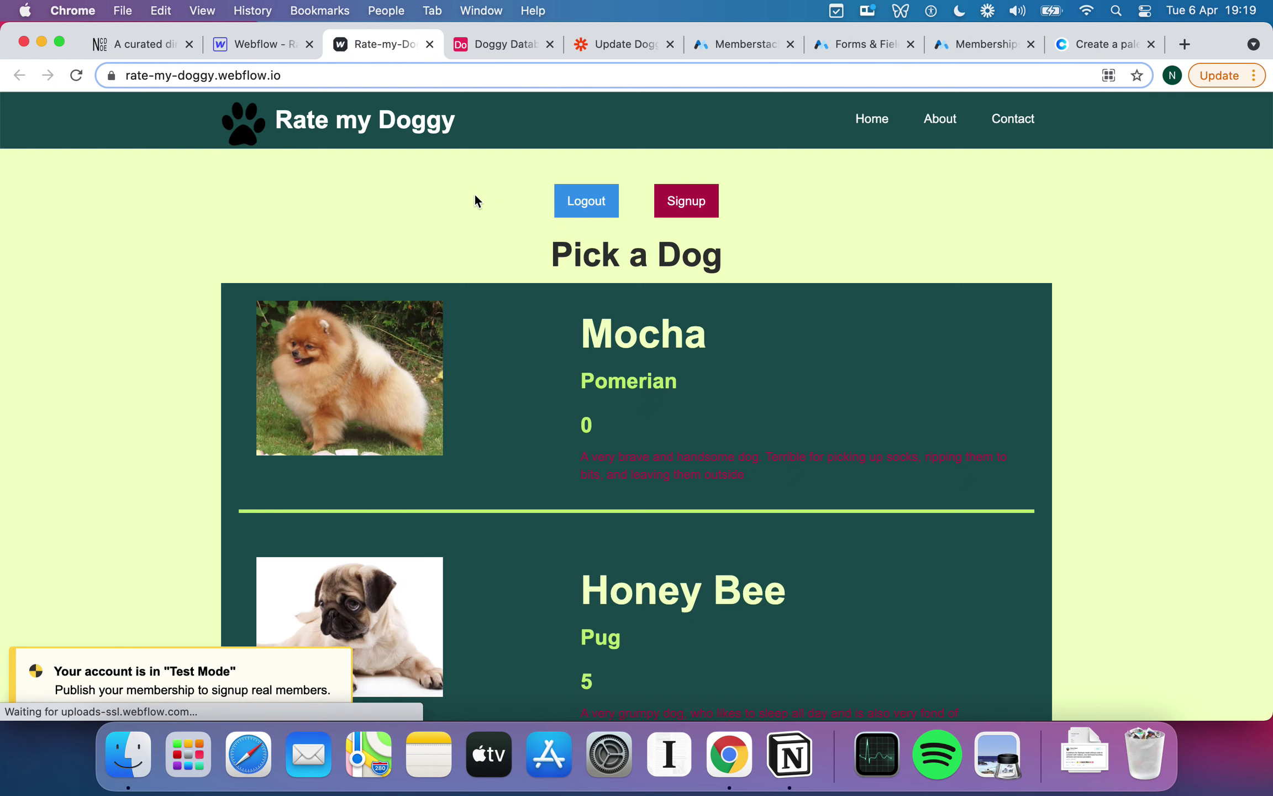
Step: Log out on the live site, log back in with saved credentials, and return home
click(594, 206)
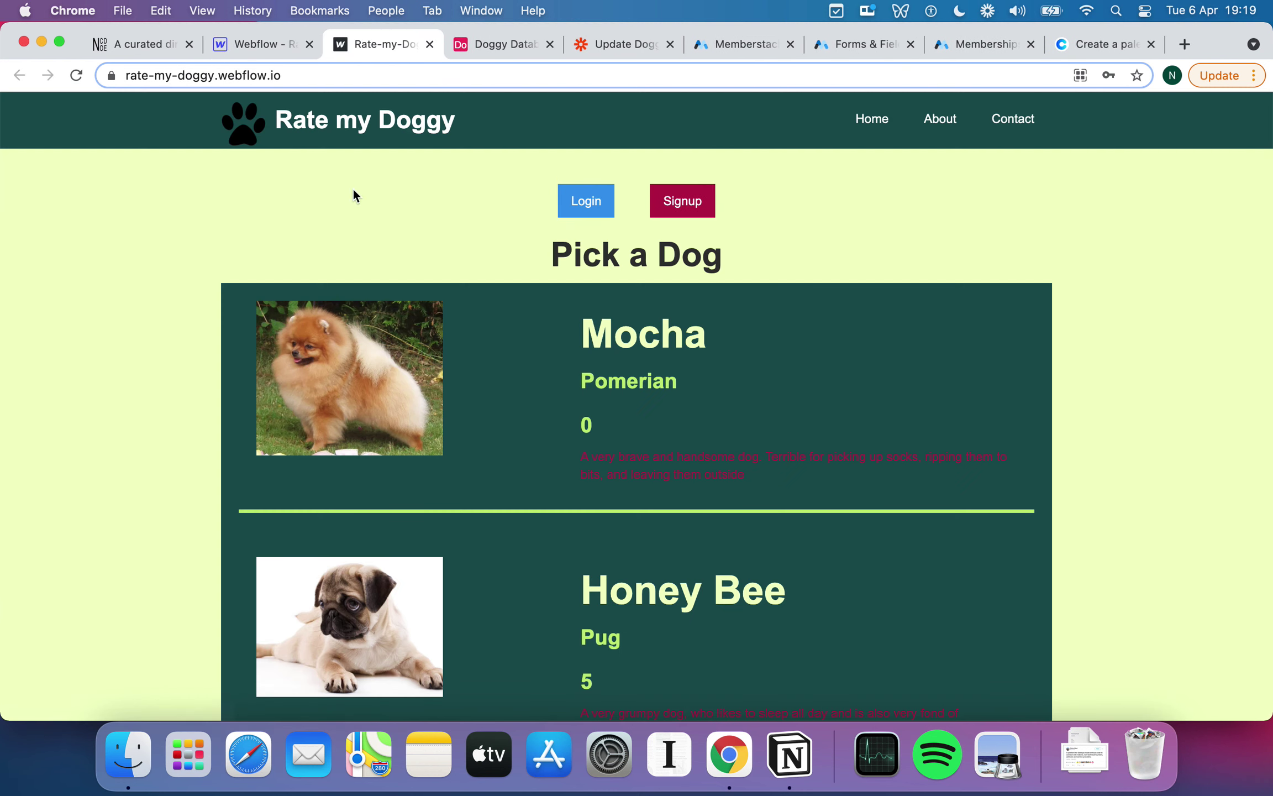
click(596, 212)
click(605, 461)
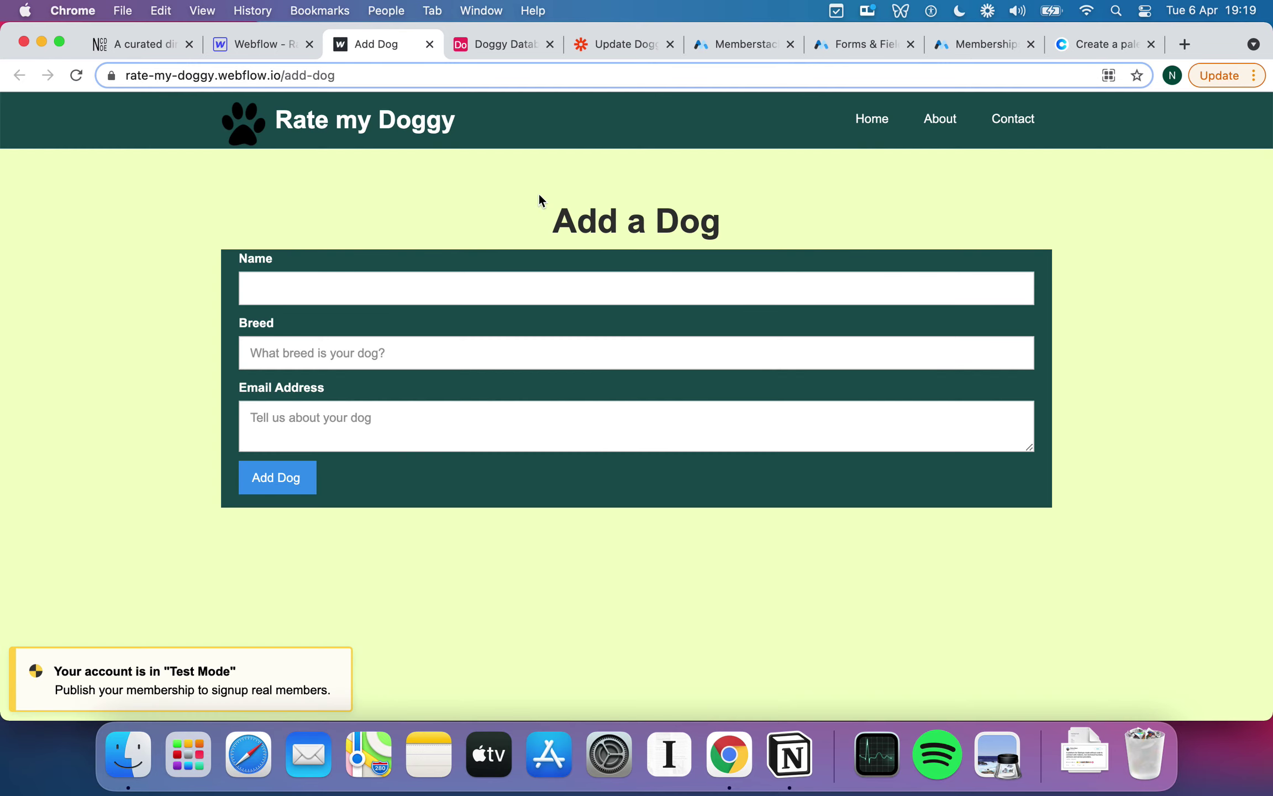
click(266, 139)
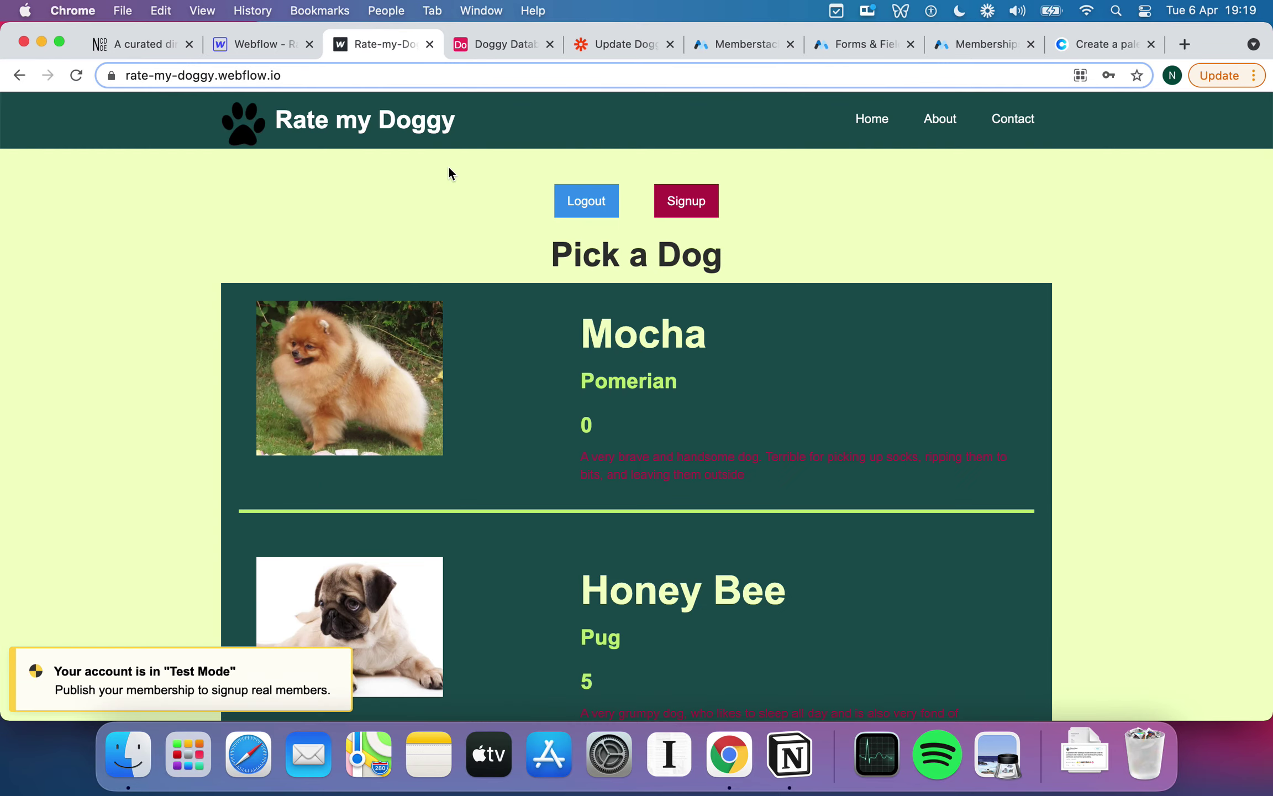
scroll(763, 222, down, 1)
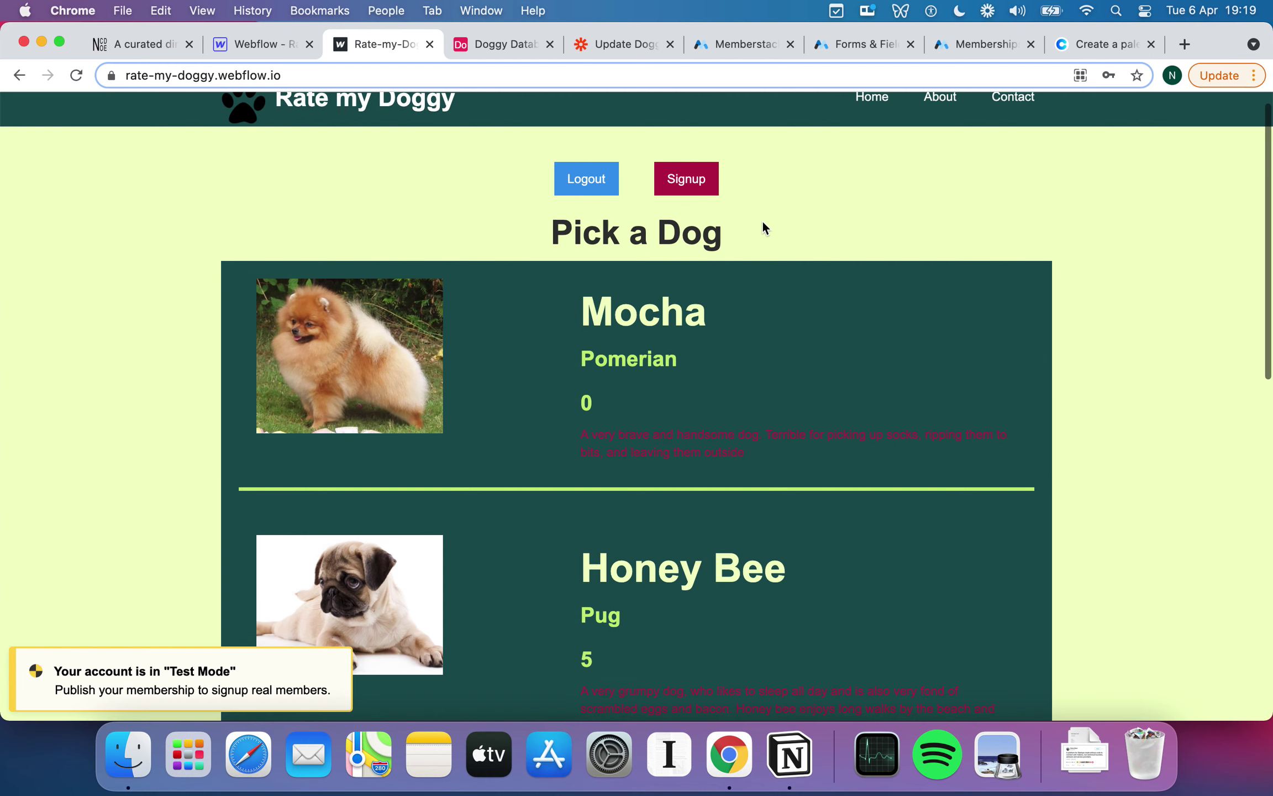
scroll(763, 223, up, 1)
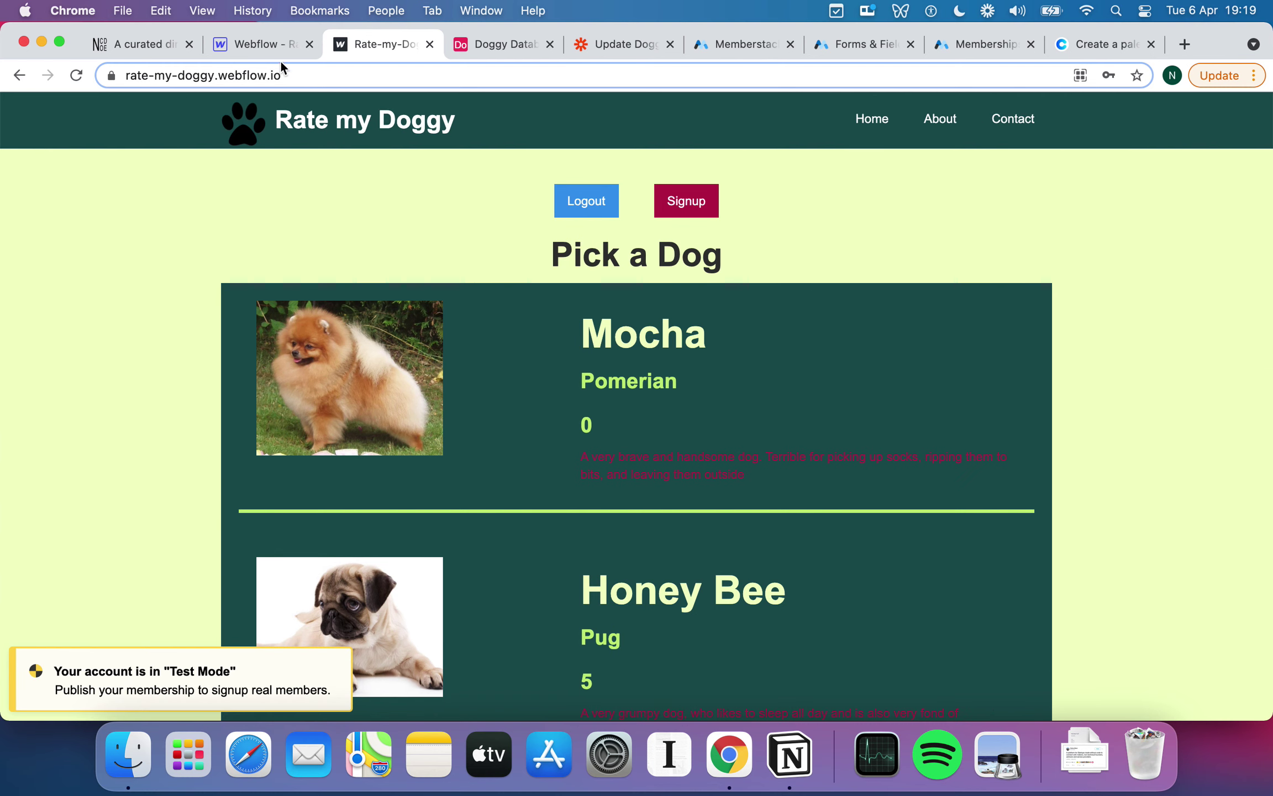
Step: Review the members-only content links on the Memberstack Links tab, then go to the Dashboard
click(962, 45)
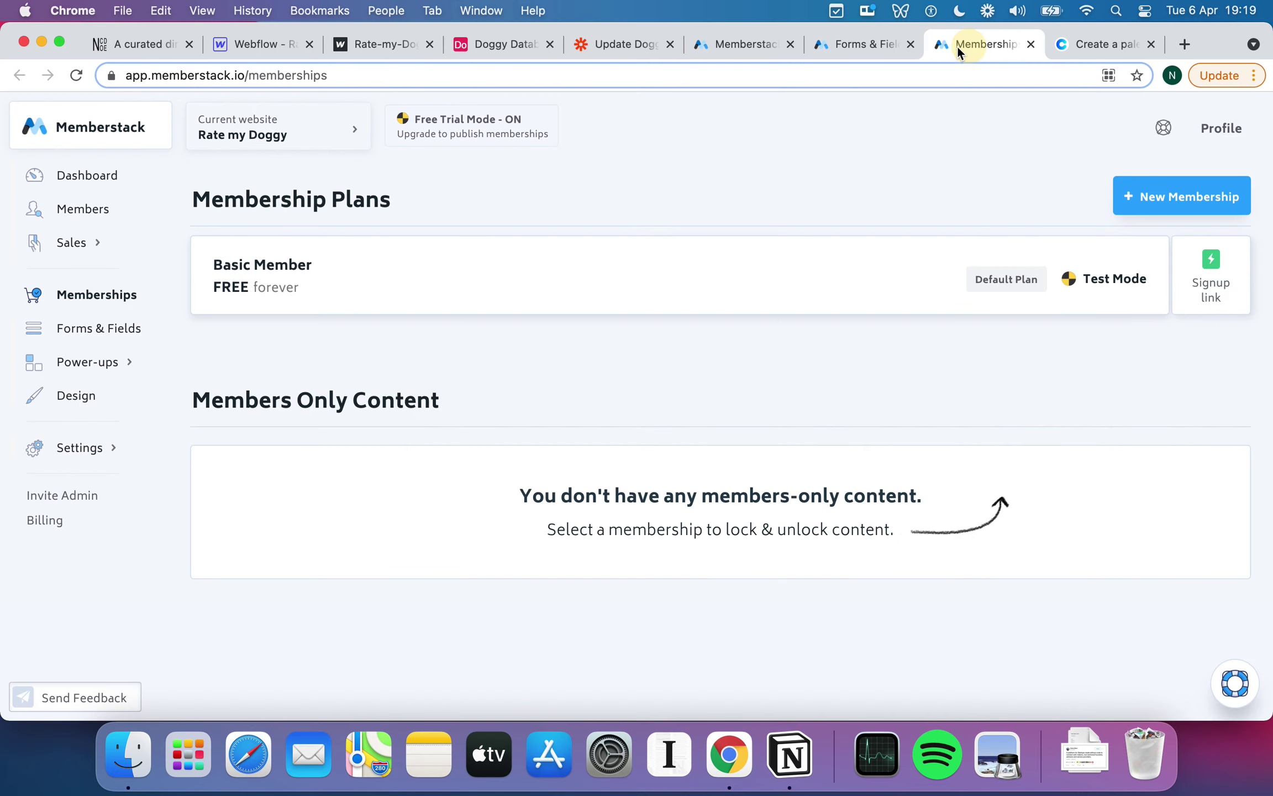
click(861, 43)
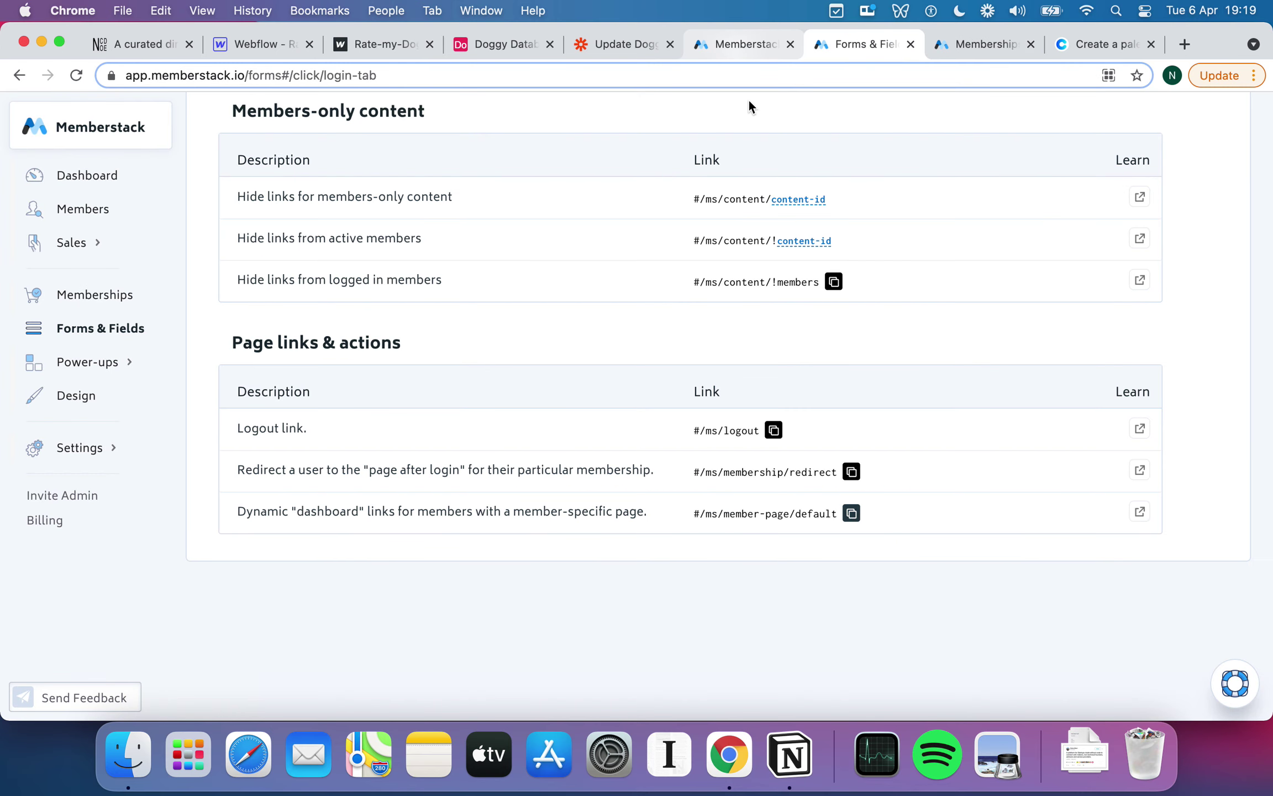
scroll(748, 99, up, 5)
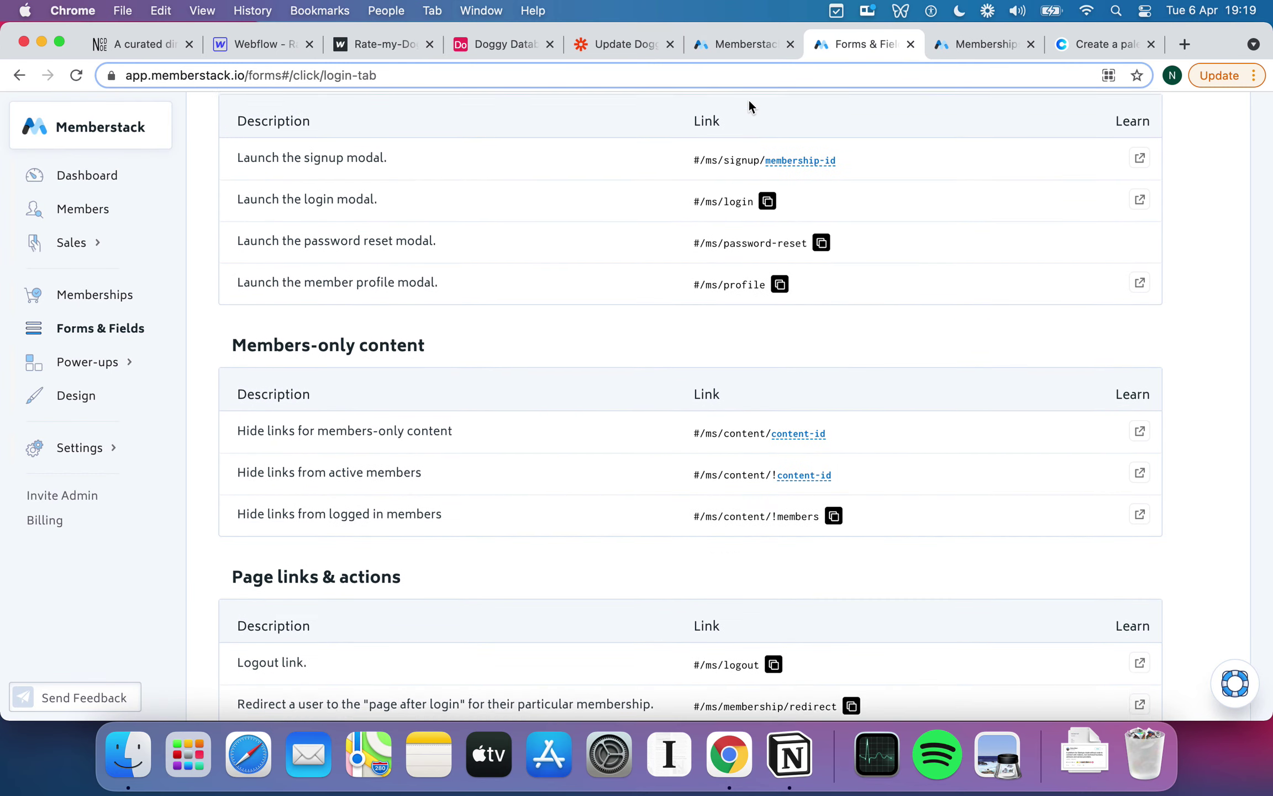
scroll(748, 99, up, 3)
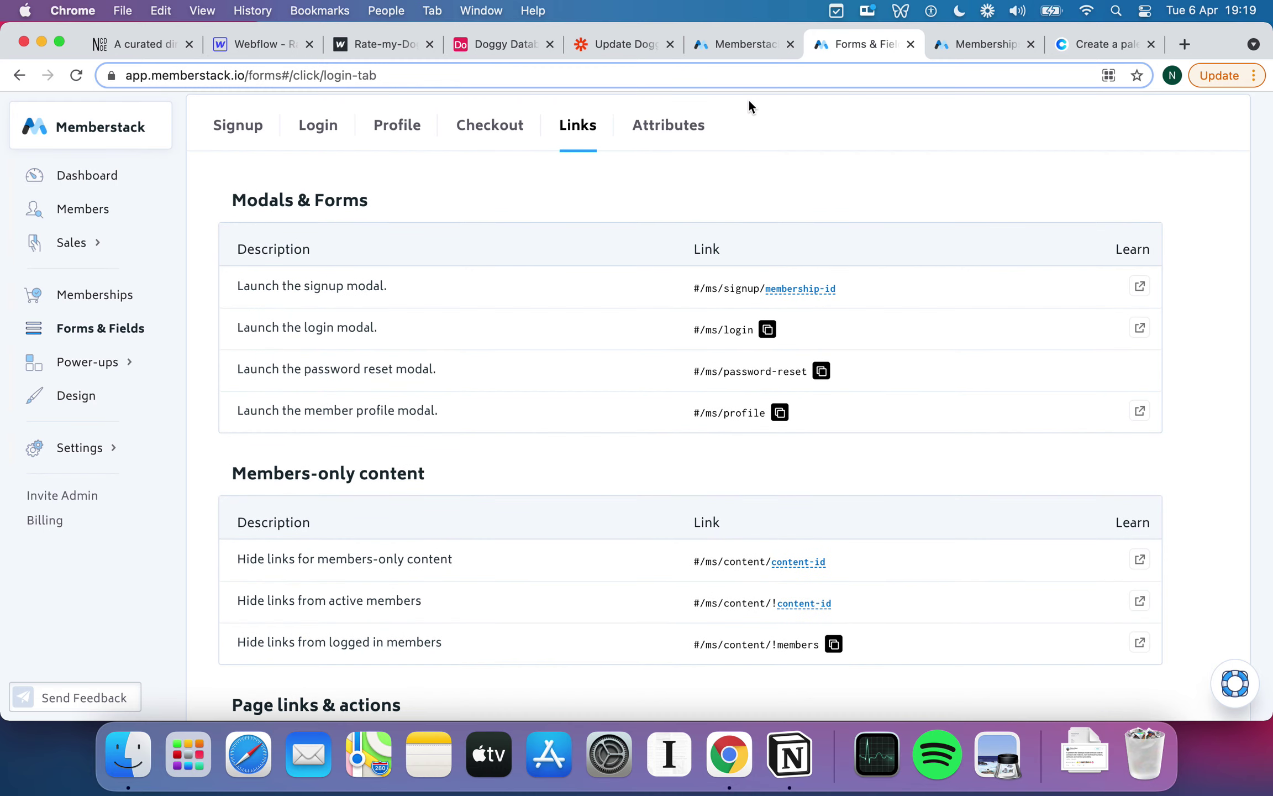
scroll(749, 188, down, 5)
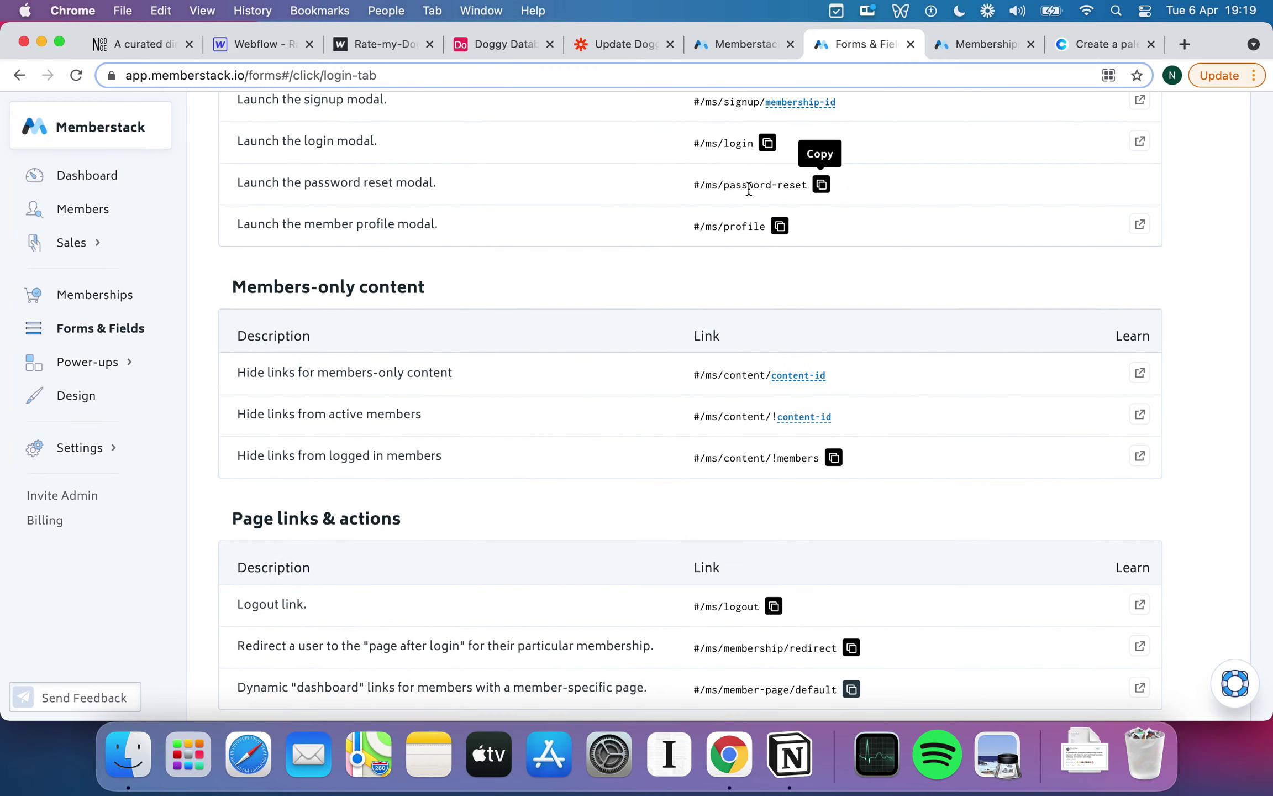
scroll(748, 189, down, 2)
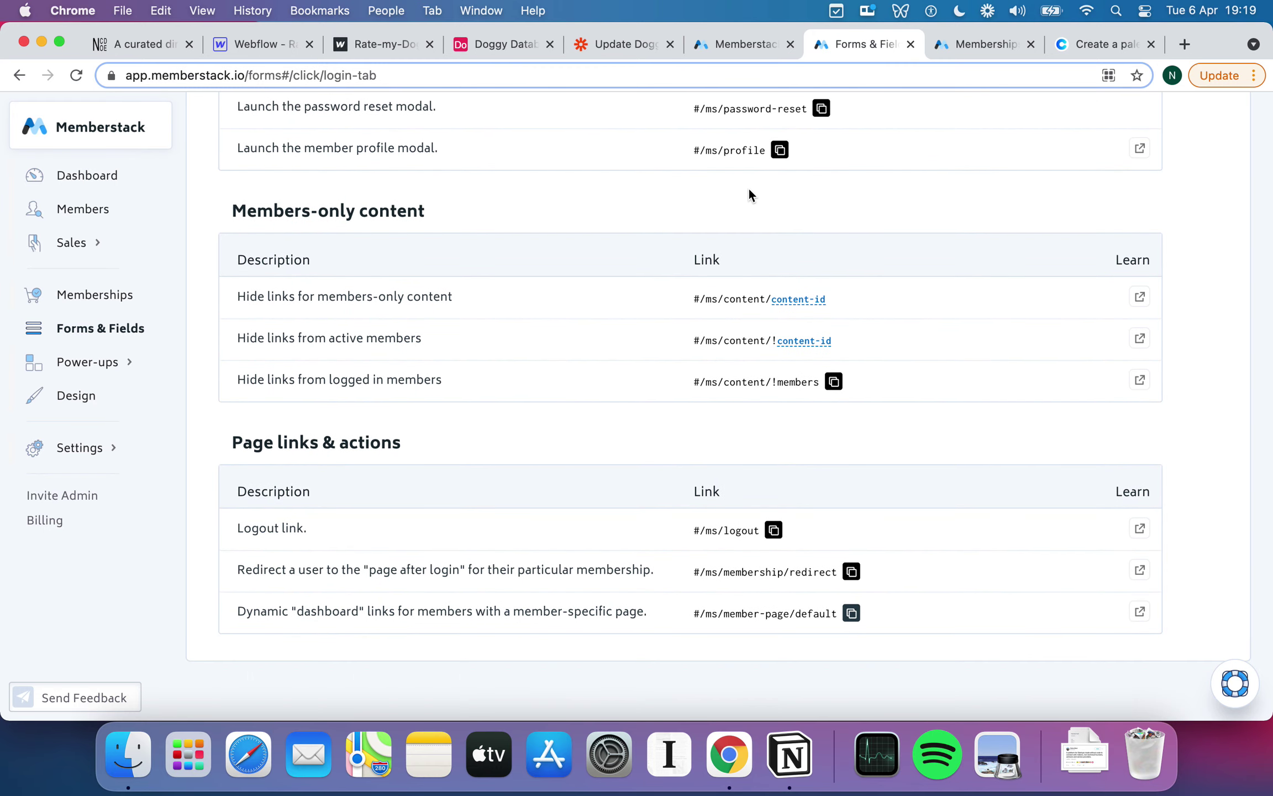
scroll(790, 306, up, 1)
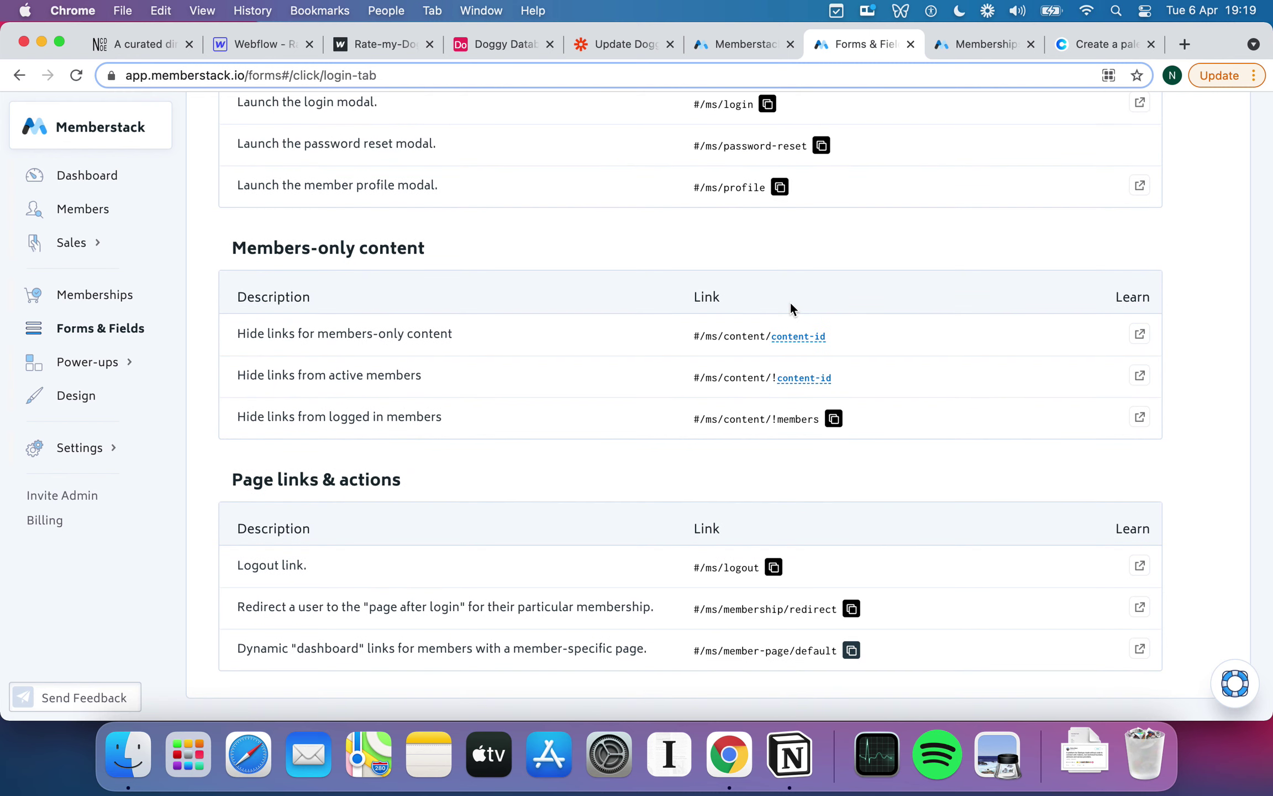
scroll(791, 305, up, 1)
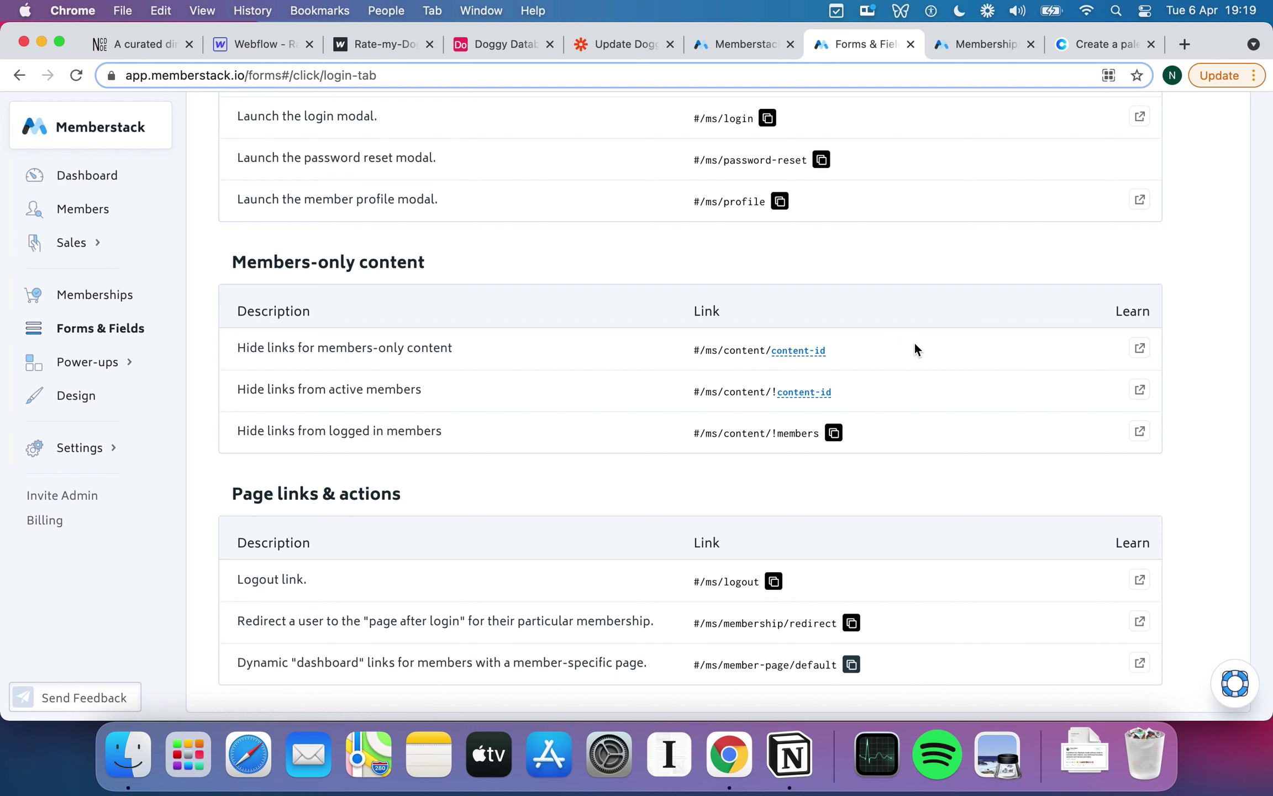
triple_click(787, 343)
click(889, 330)
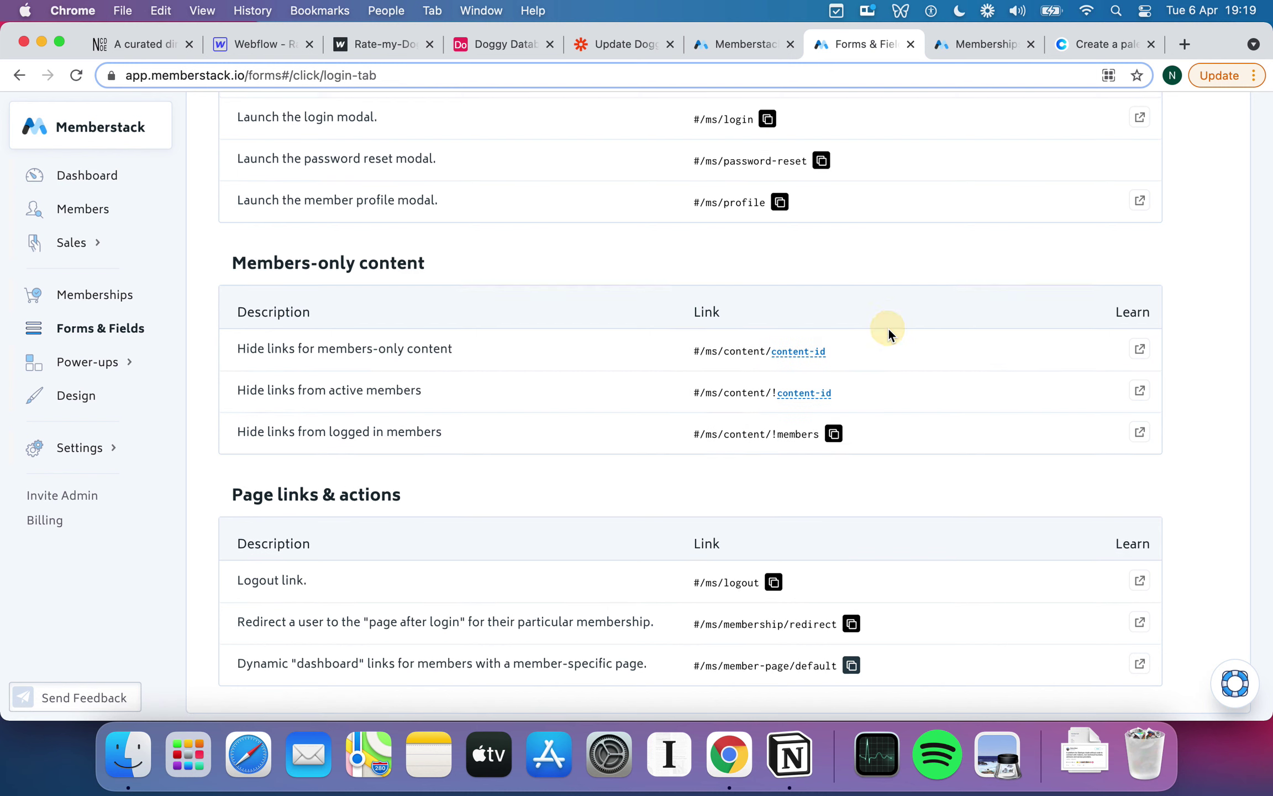
scroll(888, 327, up, 10)
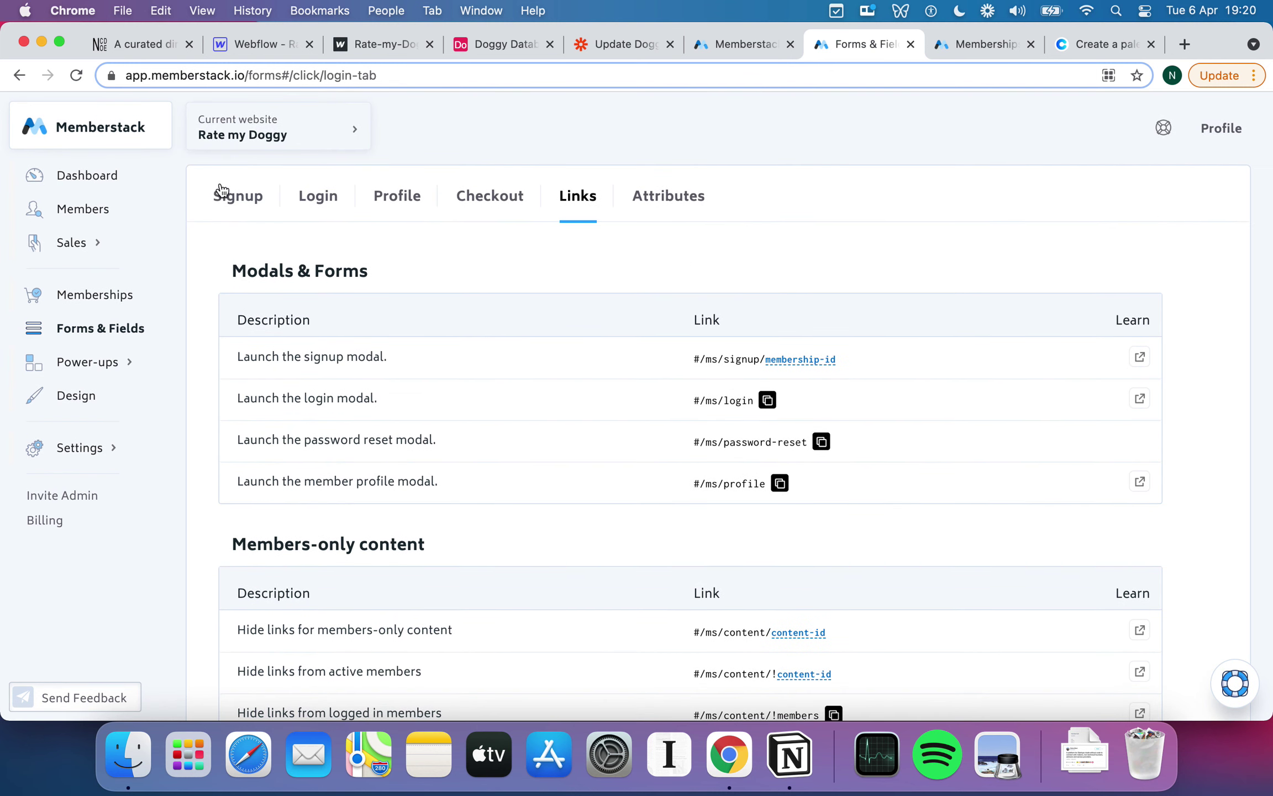
click(95, 185)
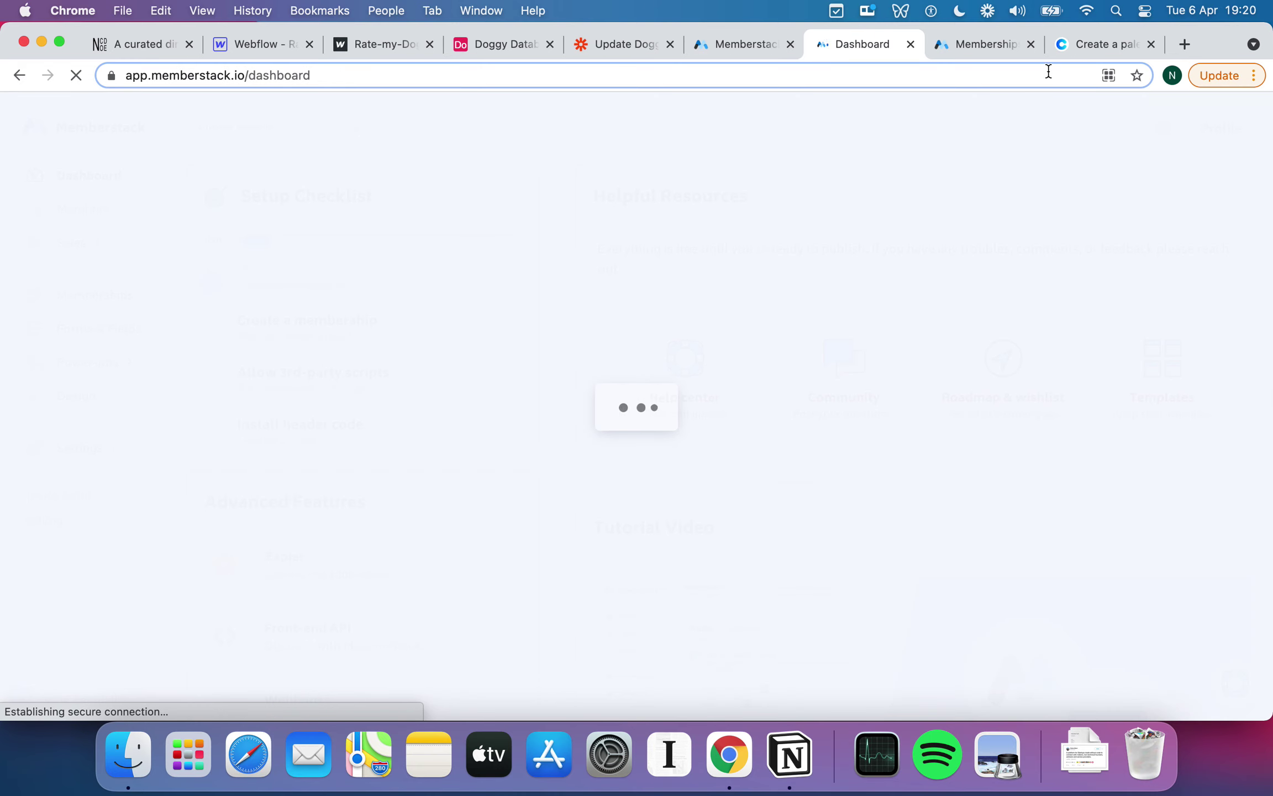
Step: Close the extra tab, edit the Basic Member plan, and start a new members-only content rule
click(1030, 45)
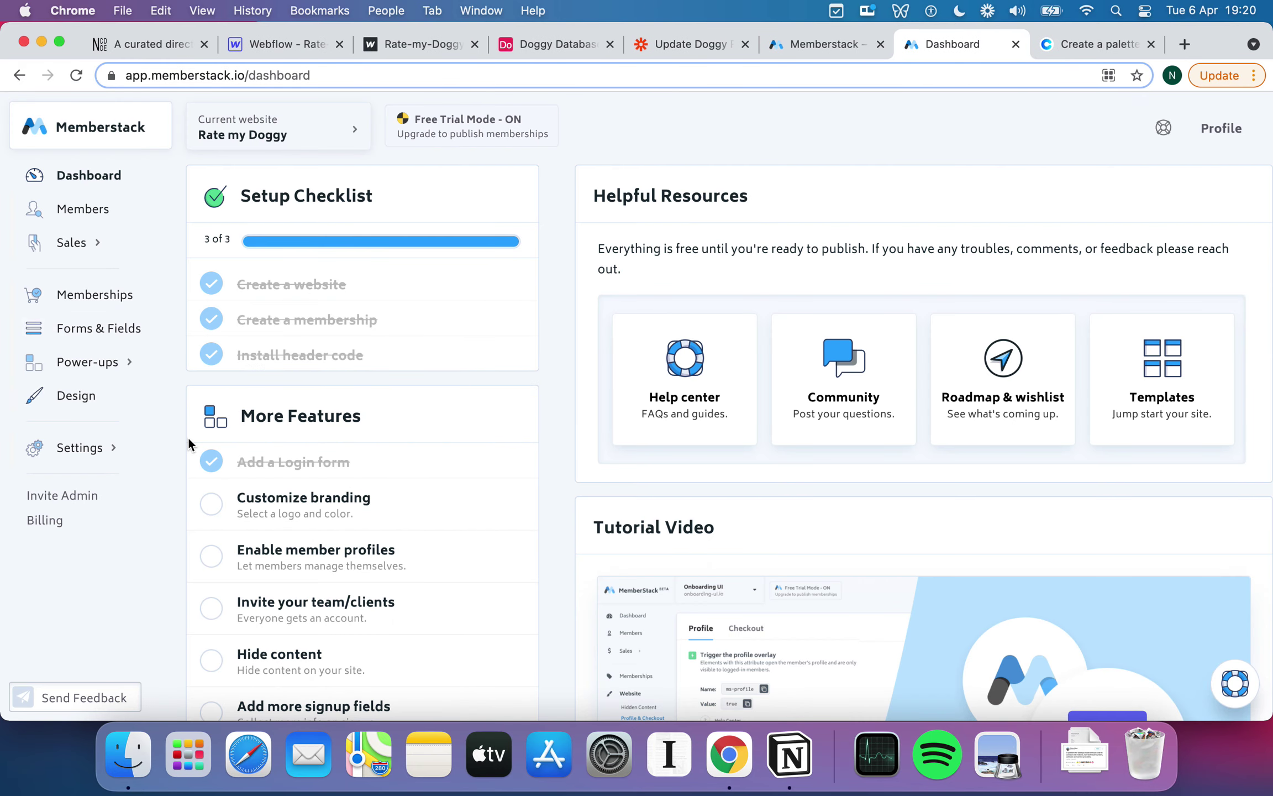
scroll(190, 442, down, 5)
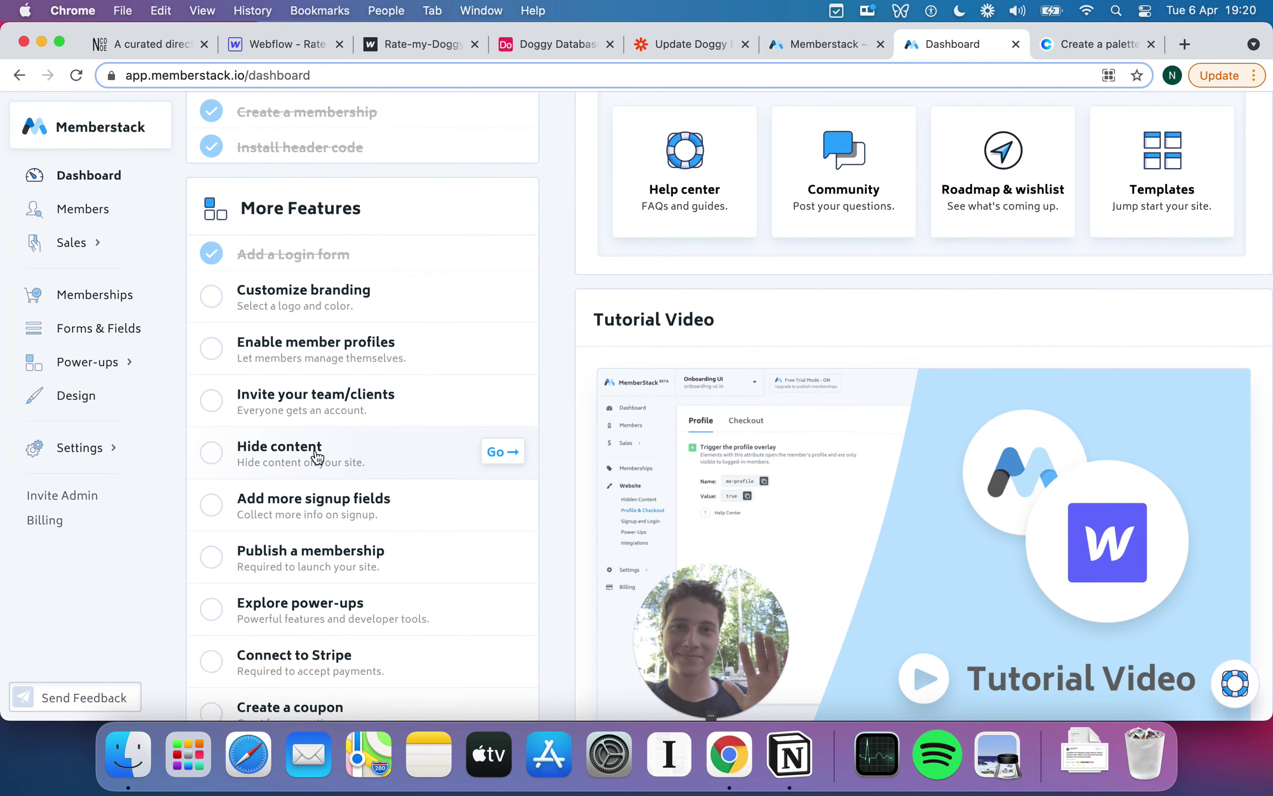
click(317, 456)
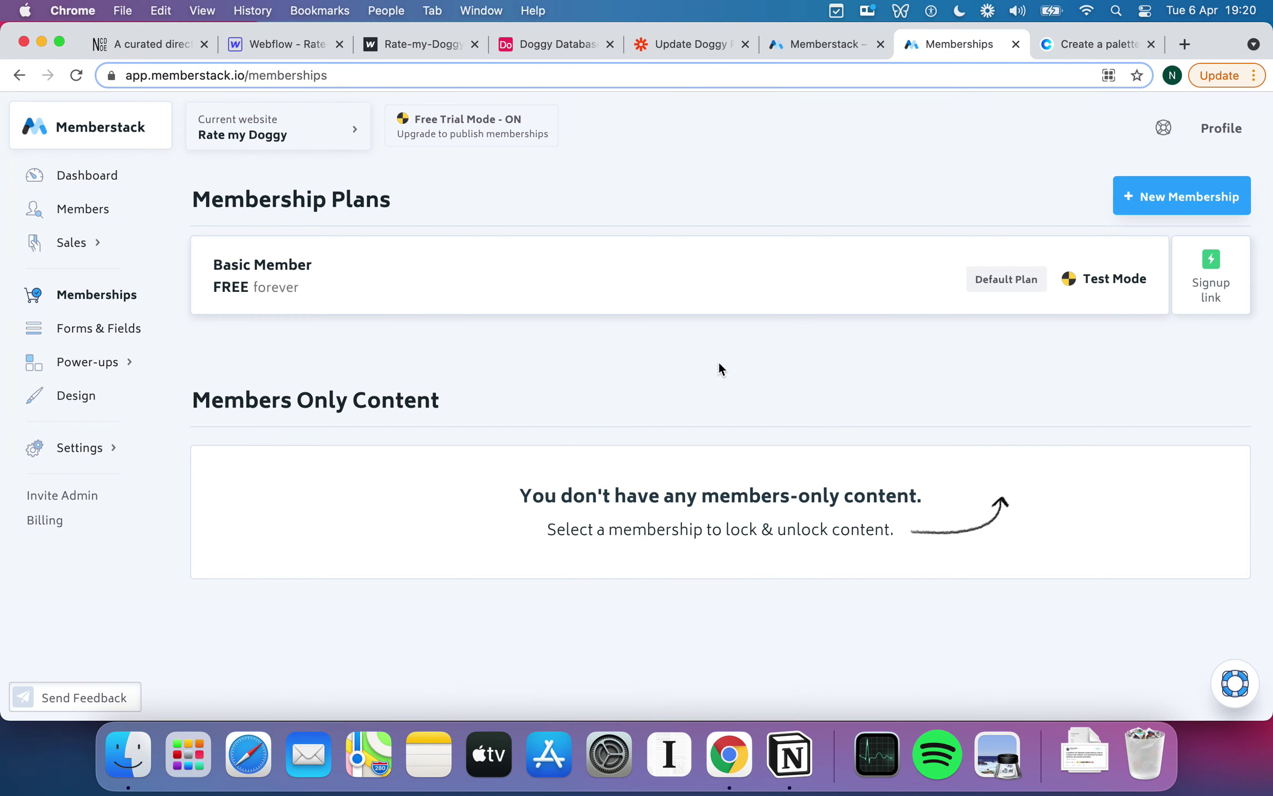
click(1125, 284)
scroll(630, 336, down, 5)
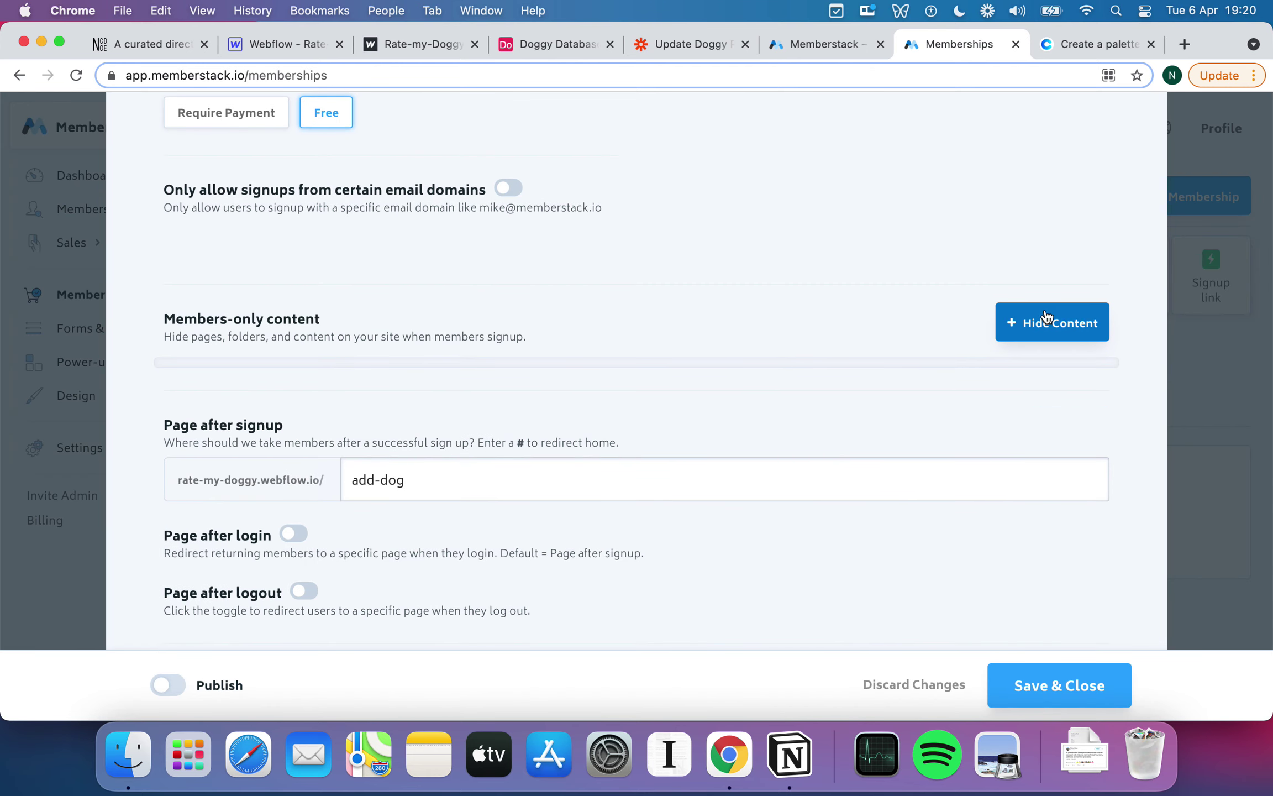
click(1054, 313)
Step: Create the 'Add a Dog' rule hiding add-dog pages and their buttons and links
click(366, 259)
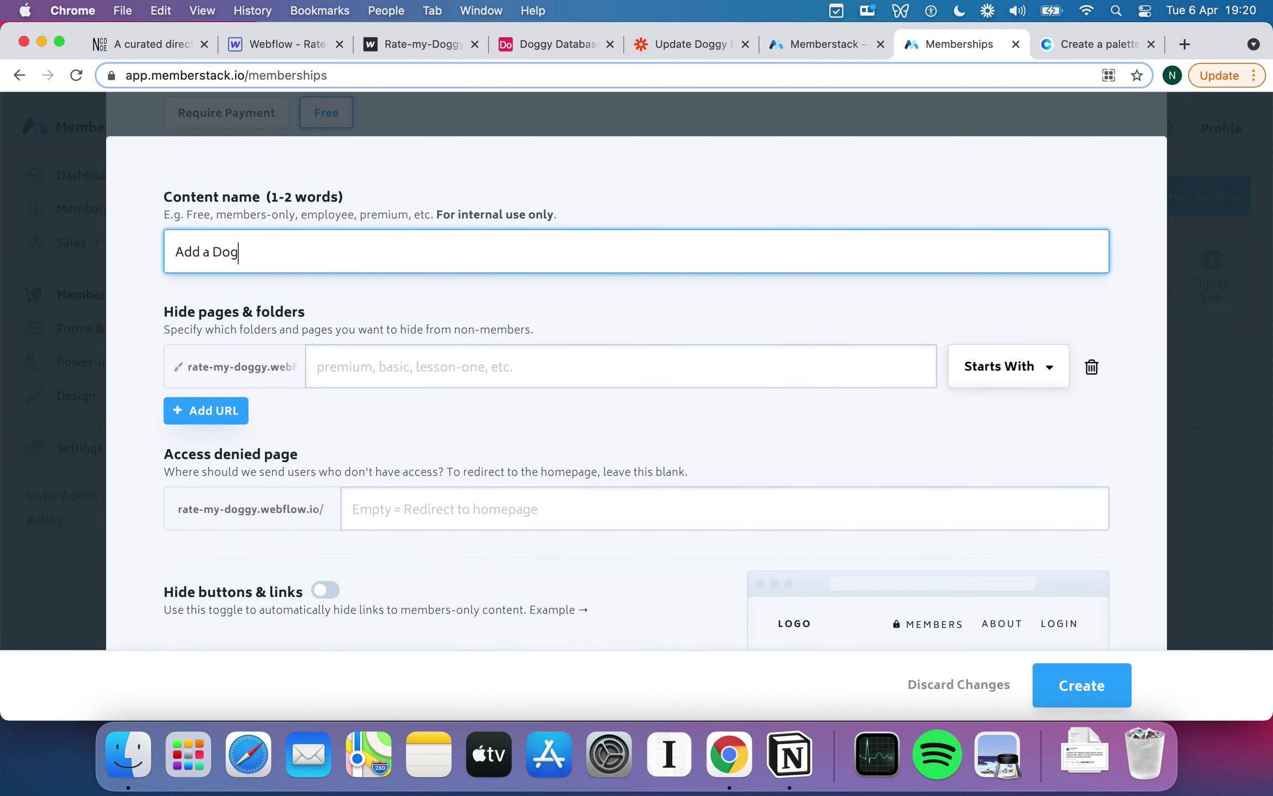
click(392, 358)
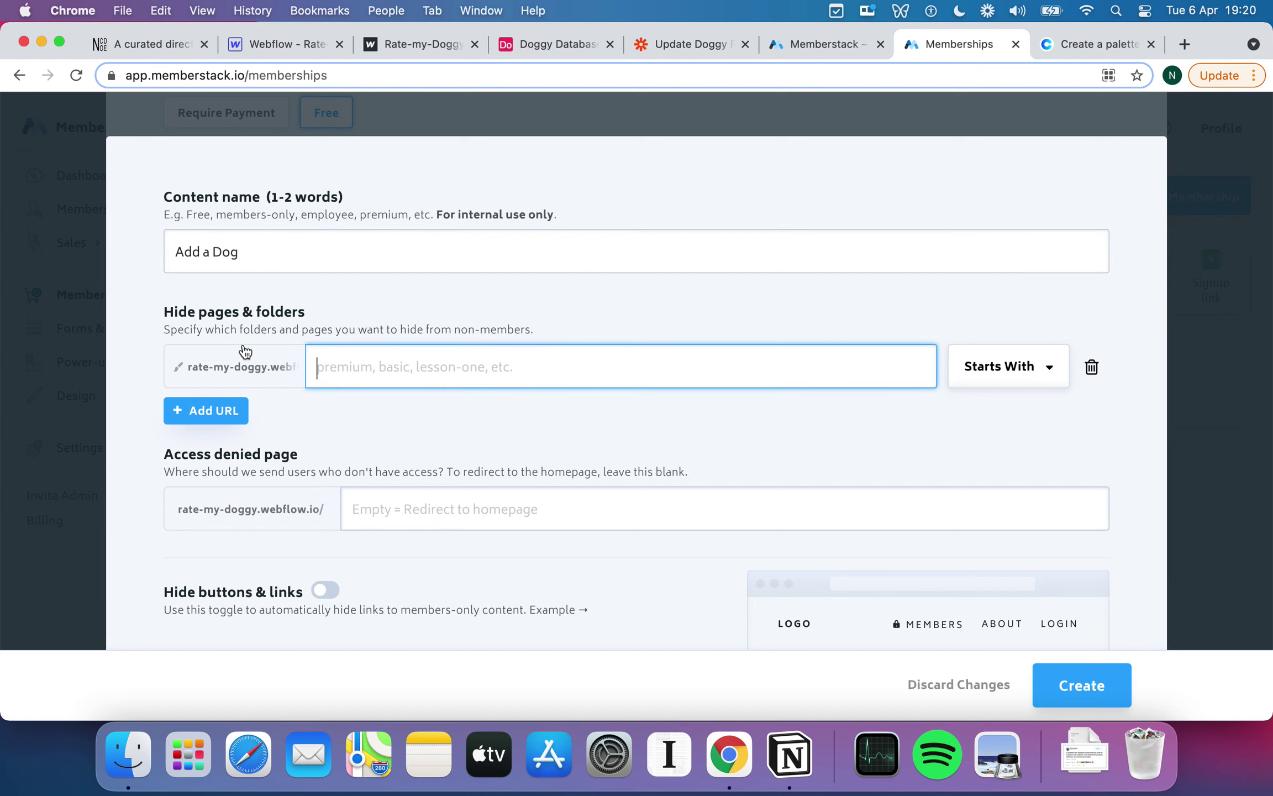
text(add-dog)
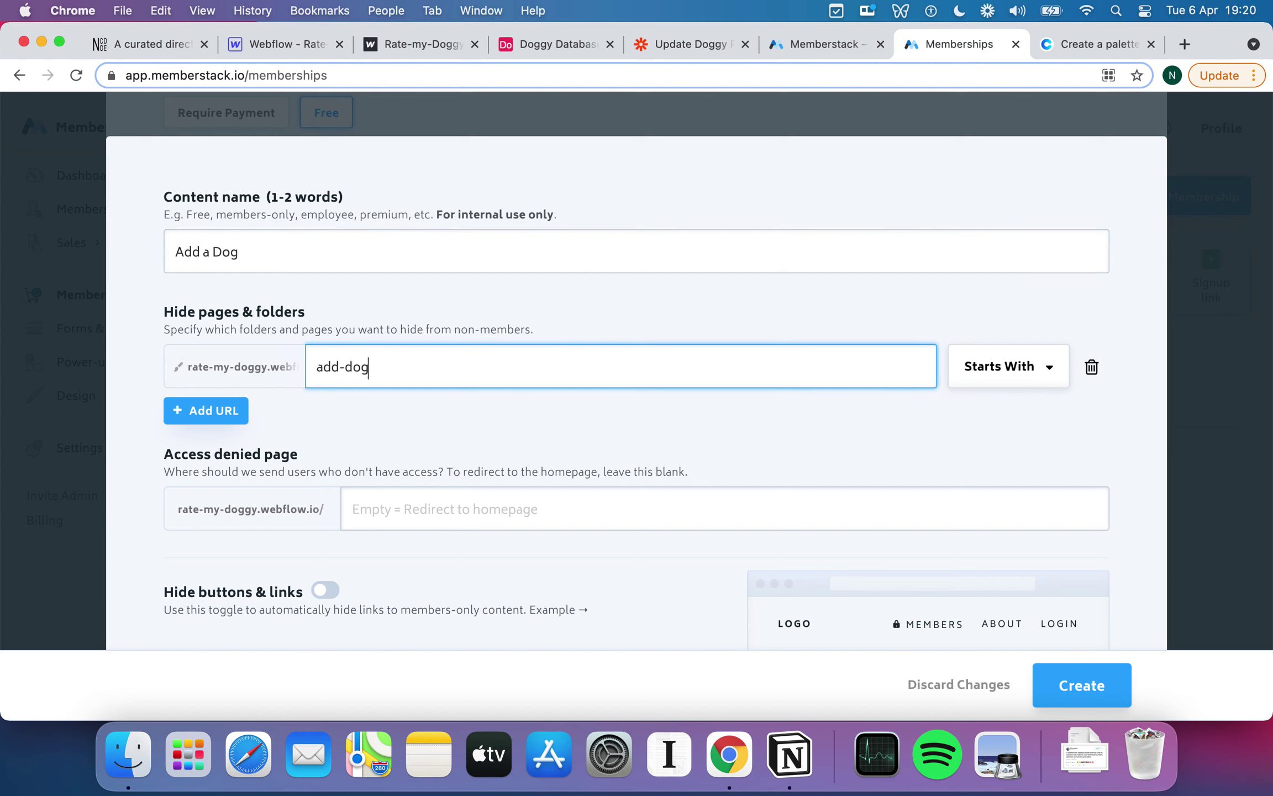
click(944, 420)
scroll(944, 420, down, 3)
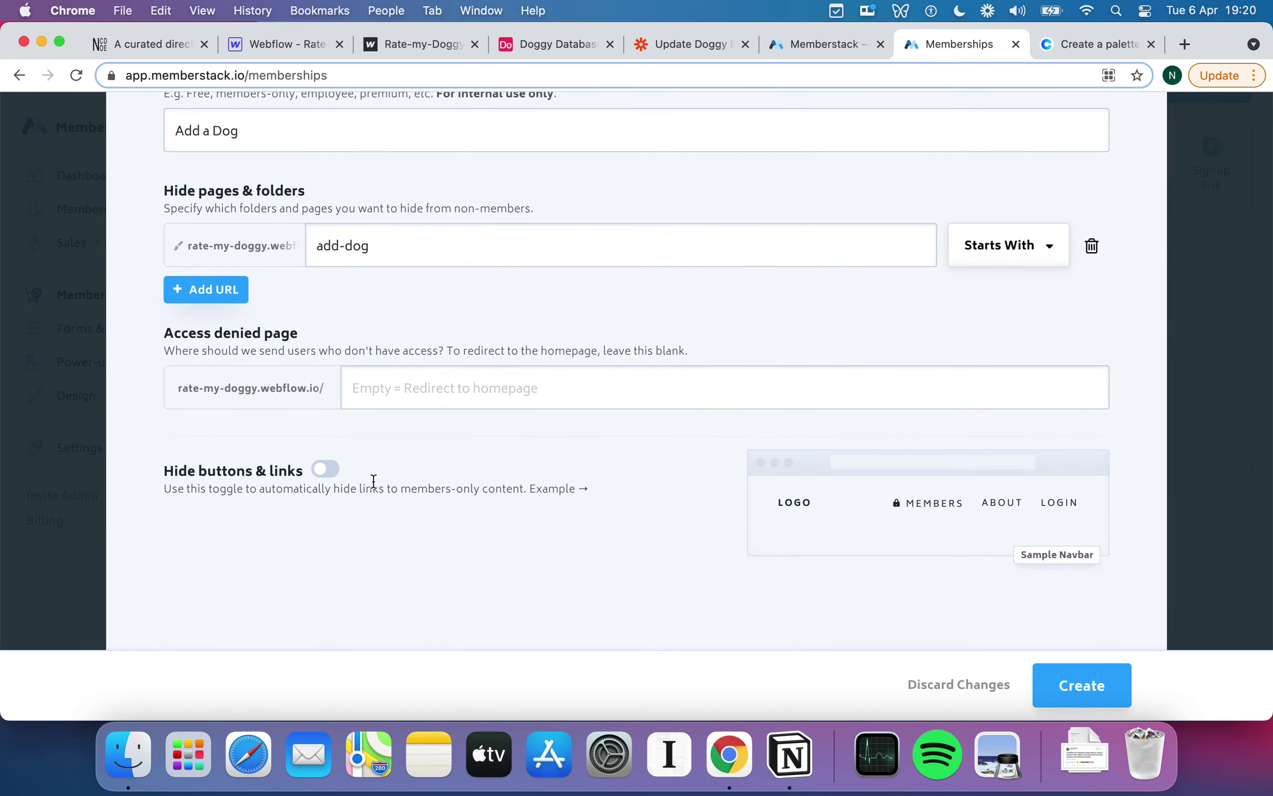
click(325, 469)
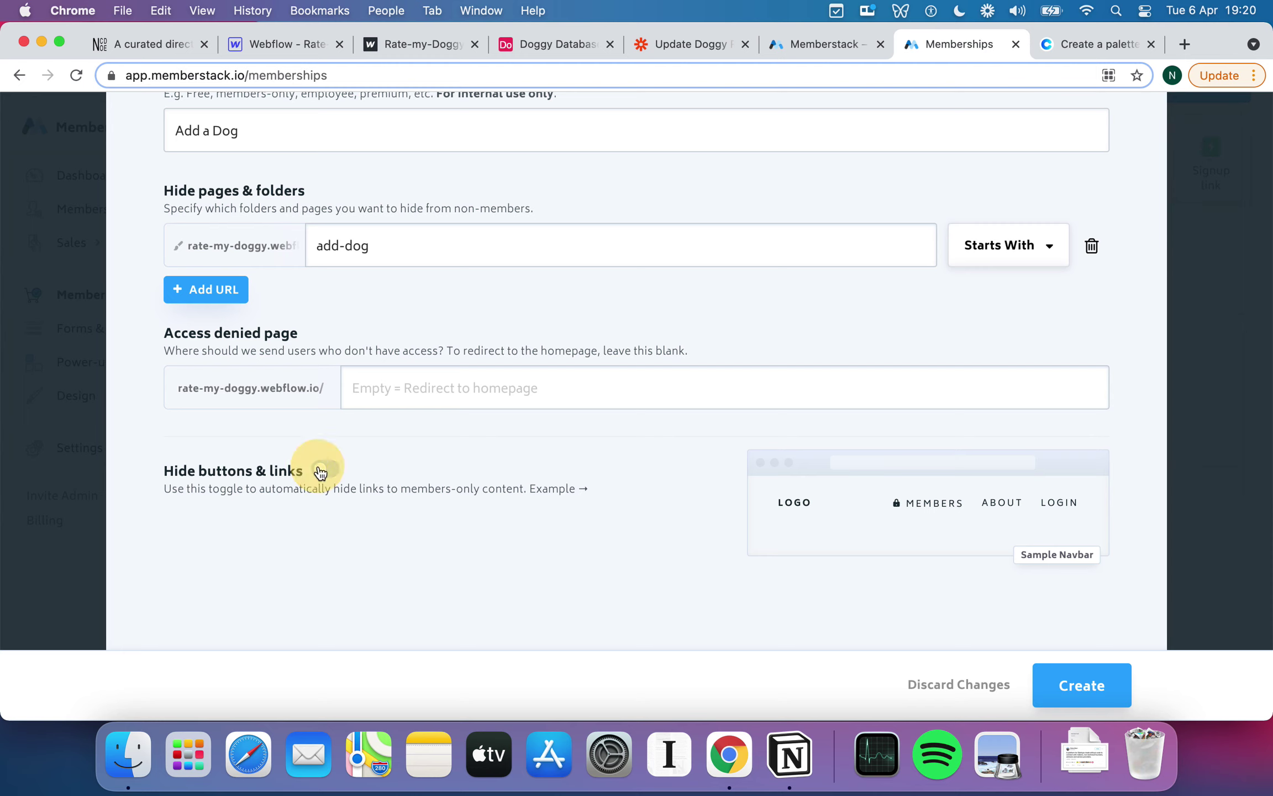
click(1063, 681)
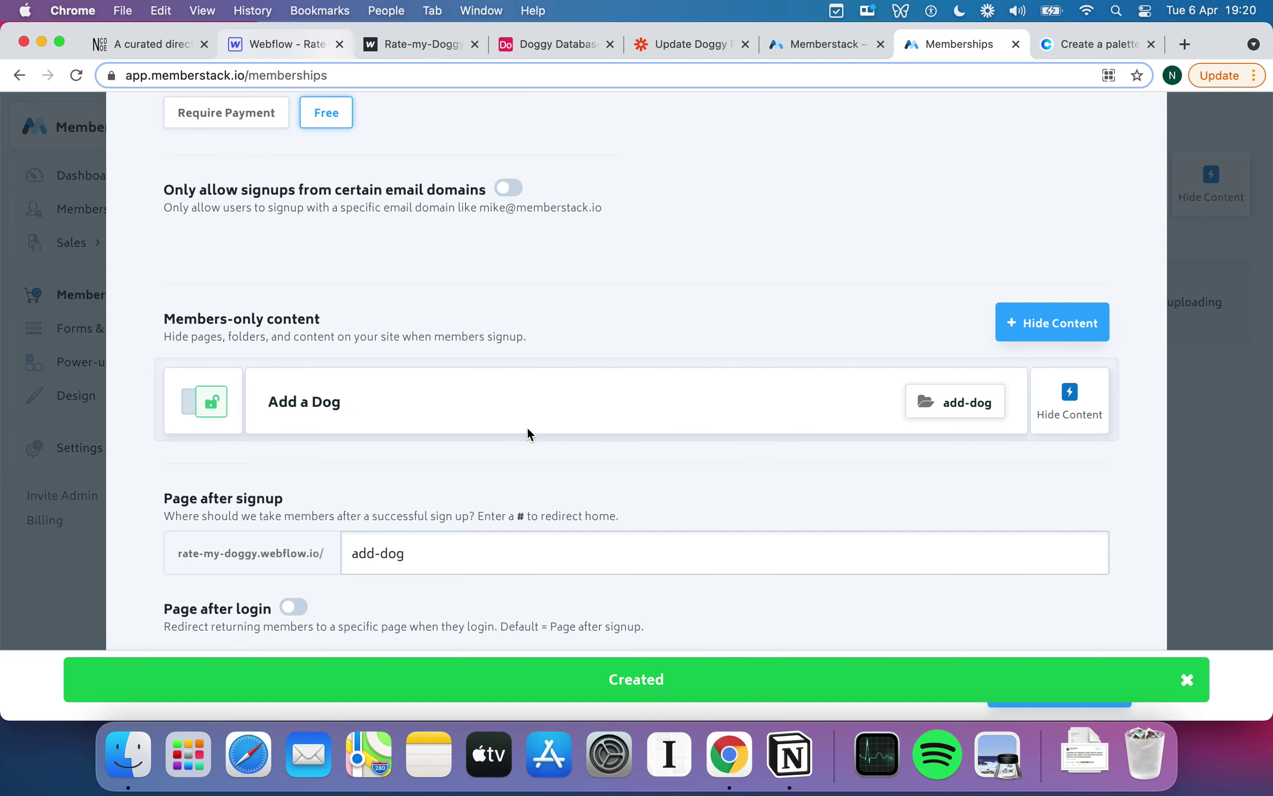
scroll(529, 432, down, 5)
scroll(553, 524, down, 1)
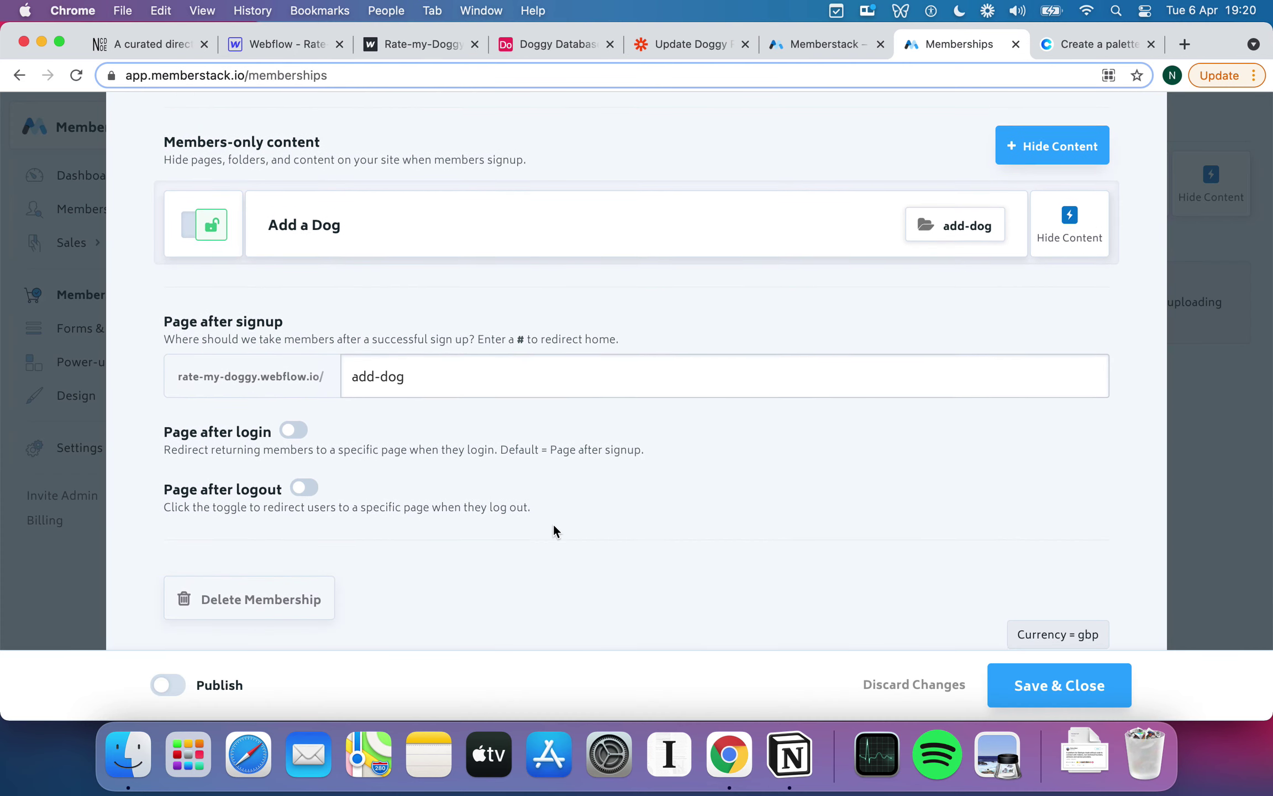
Step: Close the Publish popup and rename the navbar symbol's About link to Add Dog
click(267, 48)
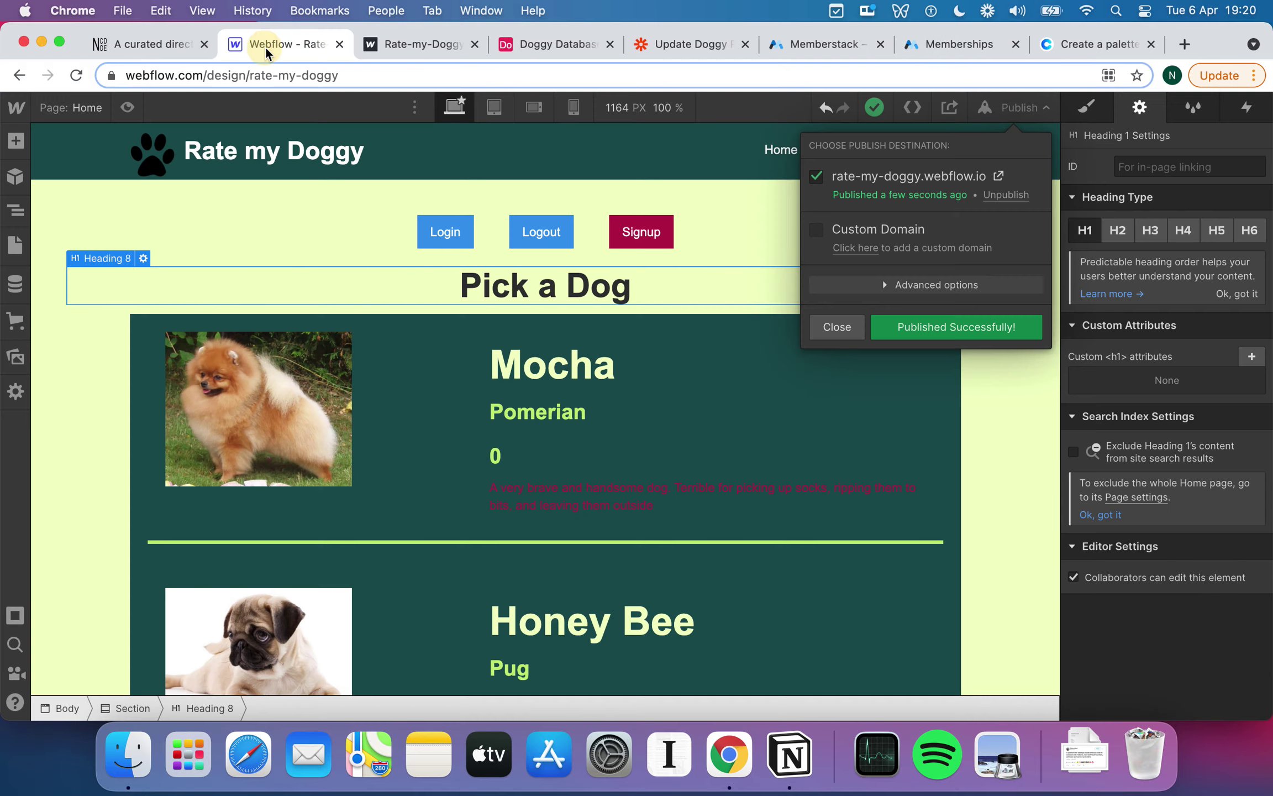
click(836, 327)
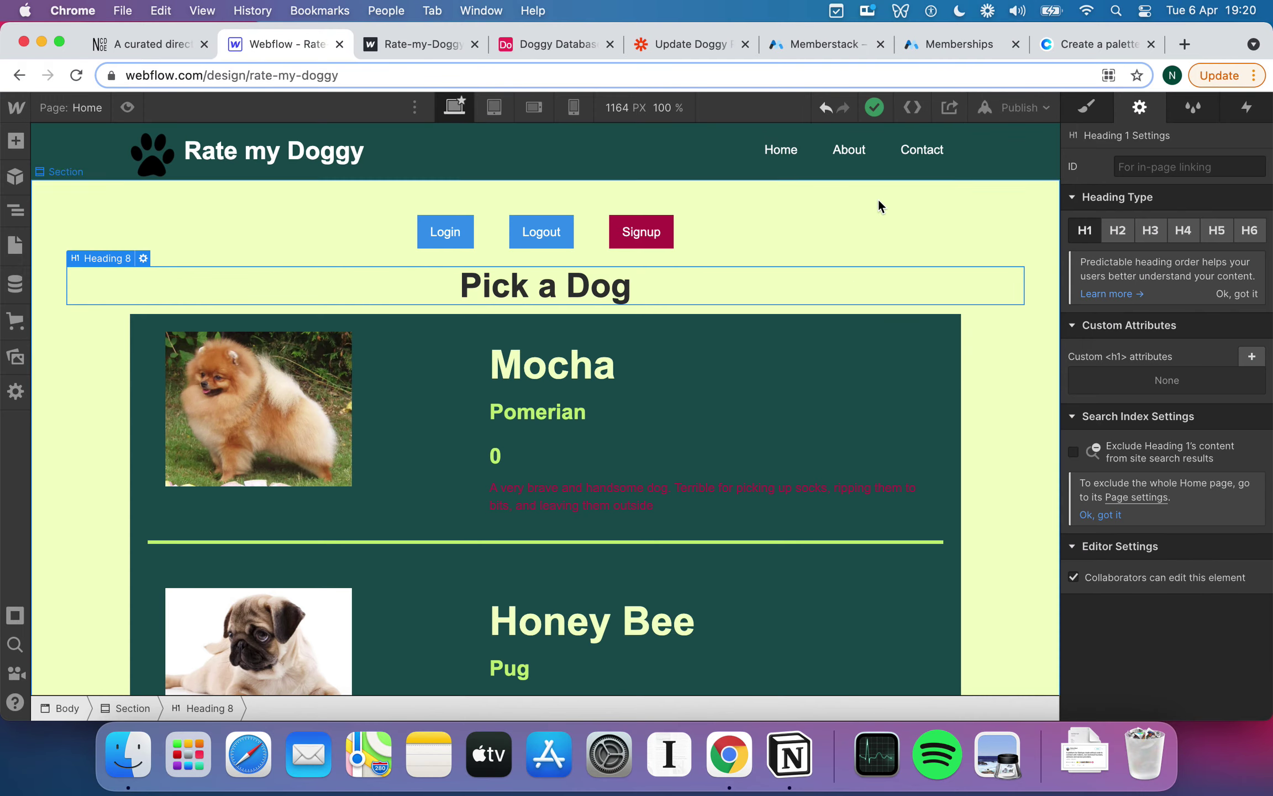
double_click(840, 141)
click(840, 139)
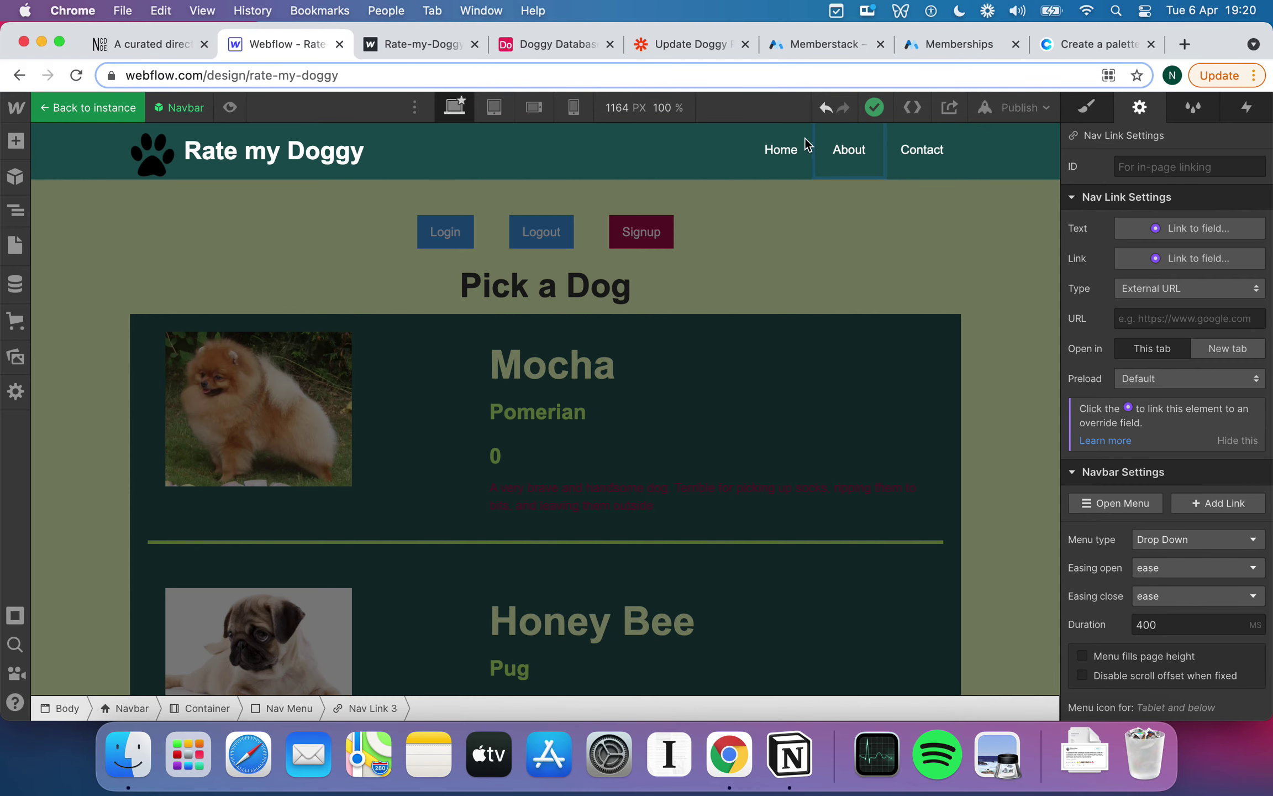
click(787, 138)
click(841, 135)
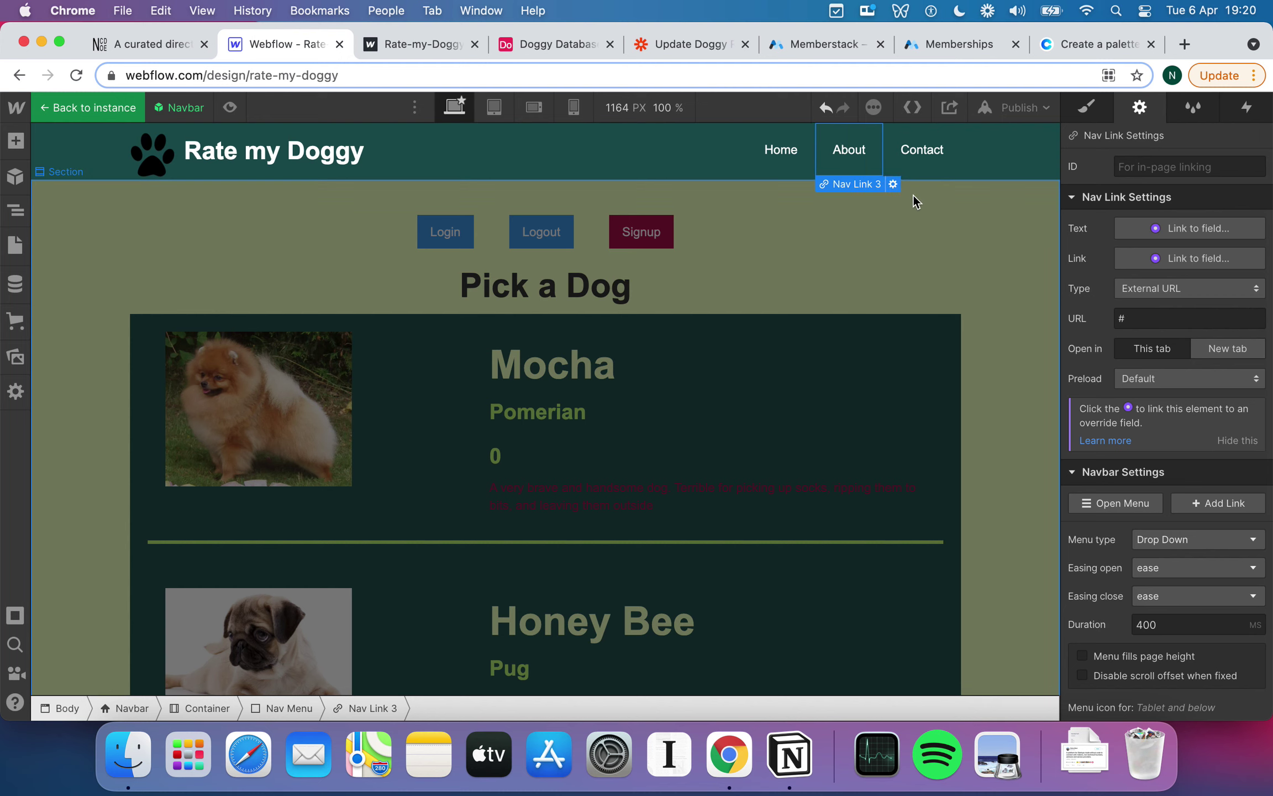
double_click(854, 148)
click(847, 145)
text(Ab)
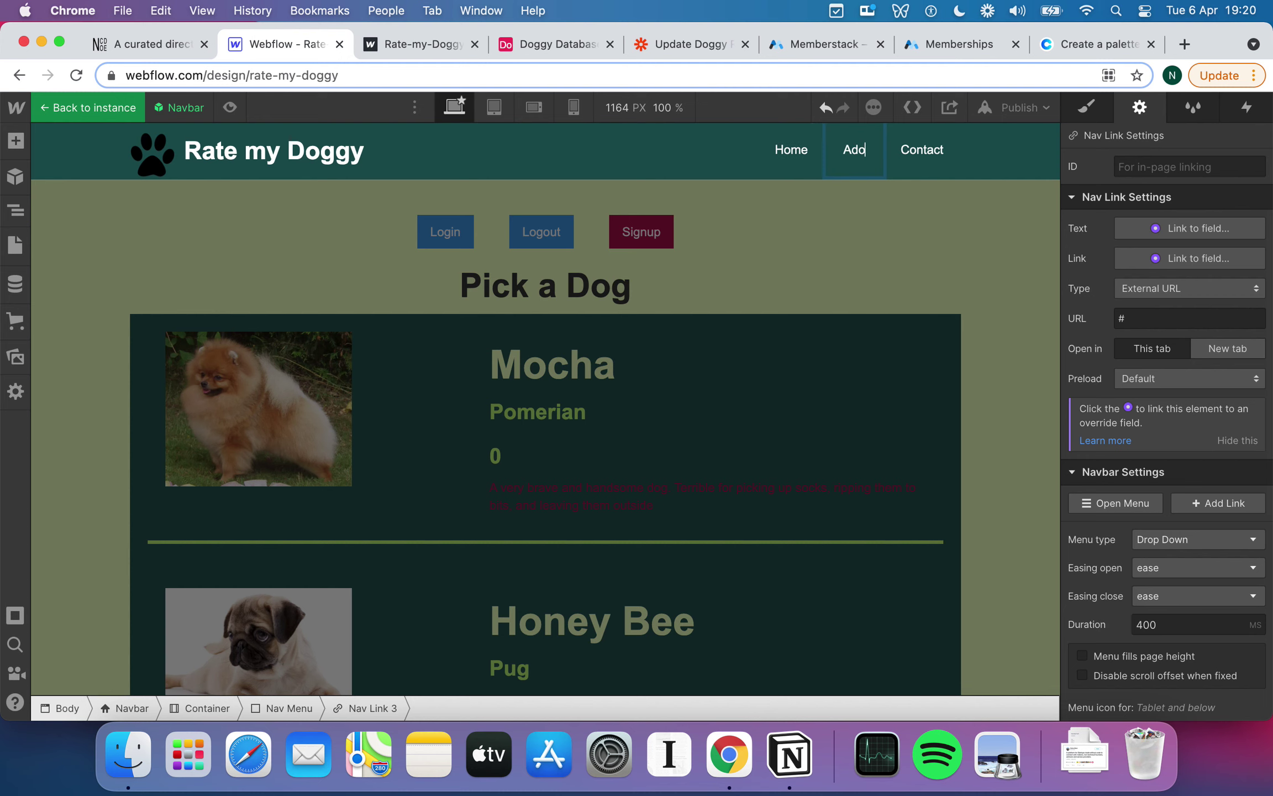
Step: Set the Add Dog navbar link's type to Page, pointing to the Add Dog page
click(872, 229)
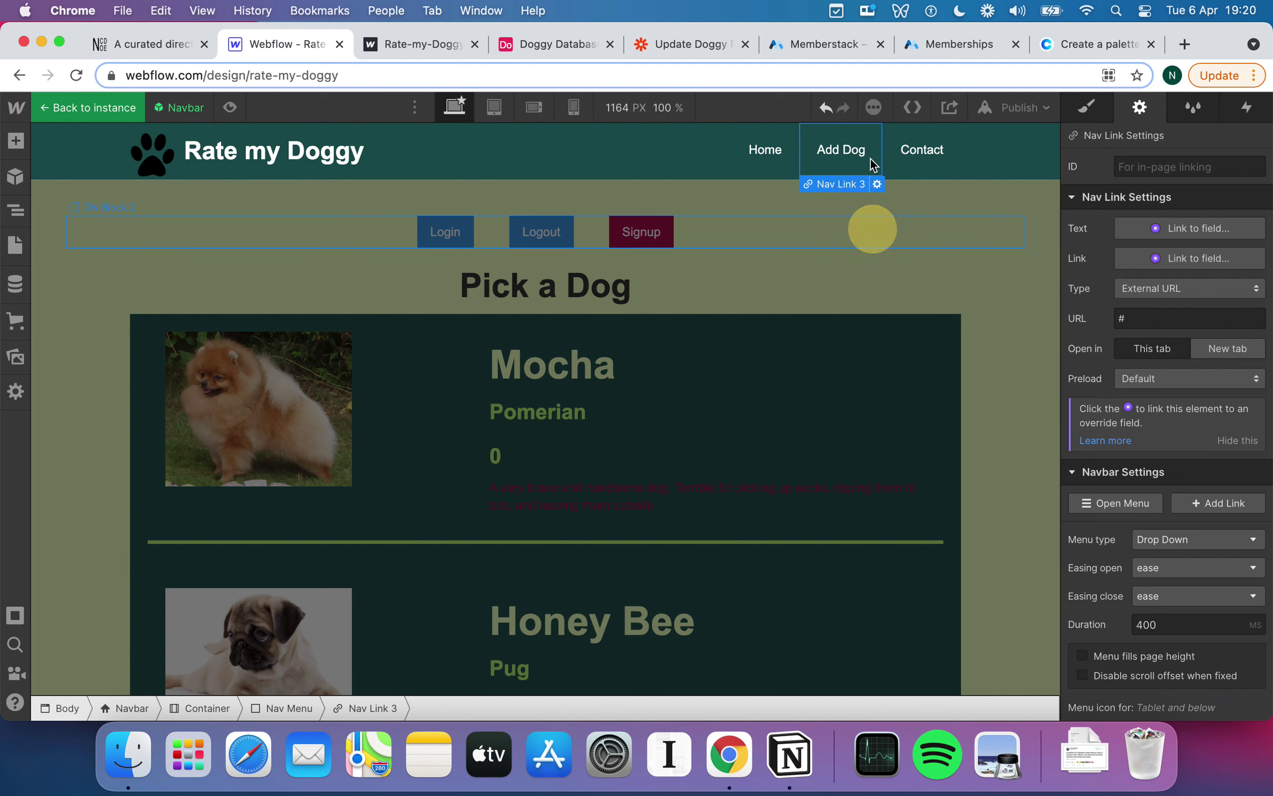
double_click(827, 128)
click(837, 142)
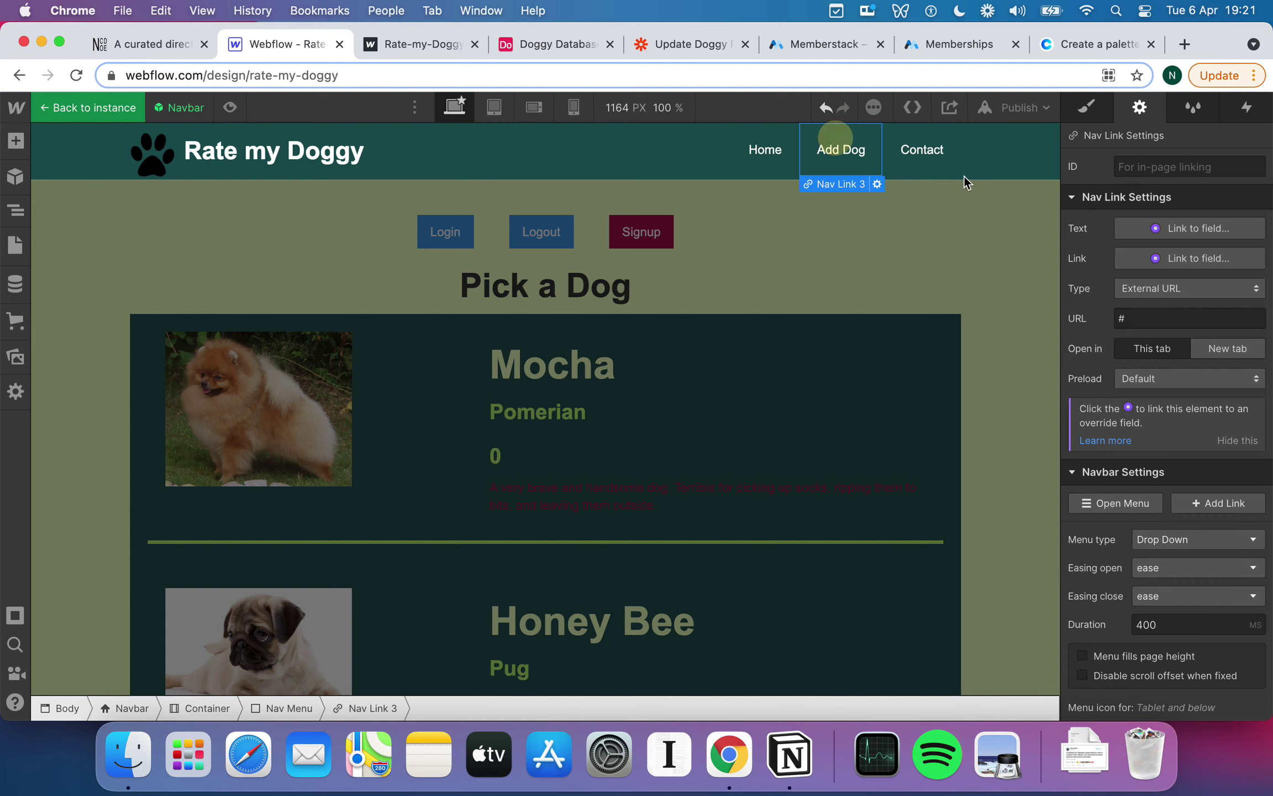
scroll(1221, 384, down, 3)
scroll(1221, 385, up, 2)
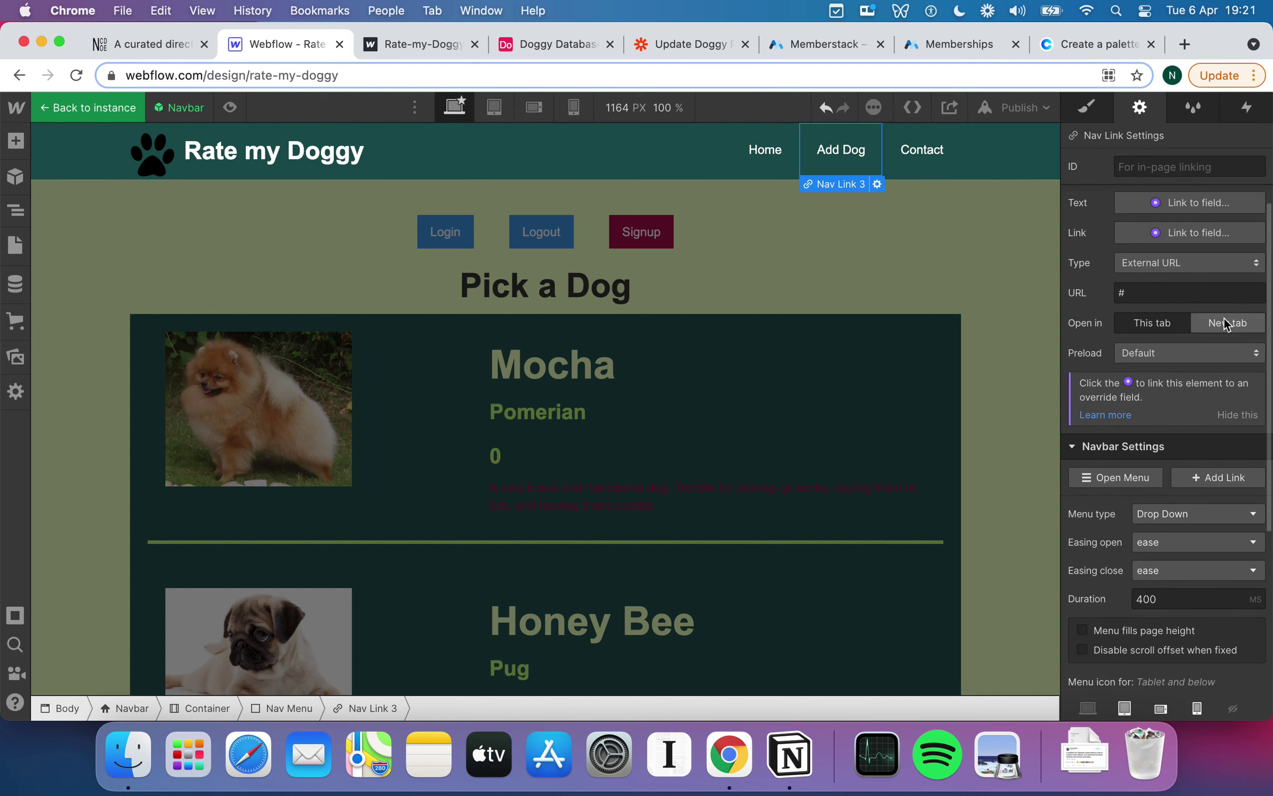
click(1182, 263)
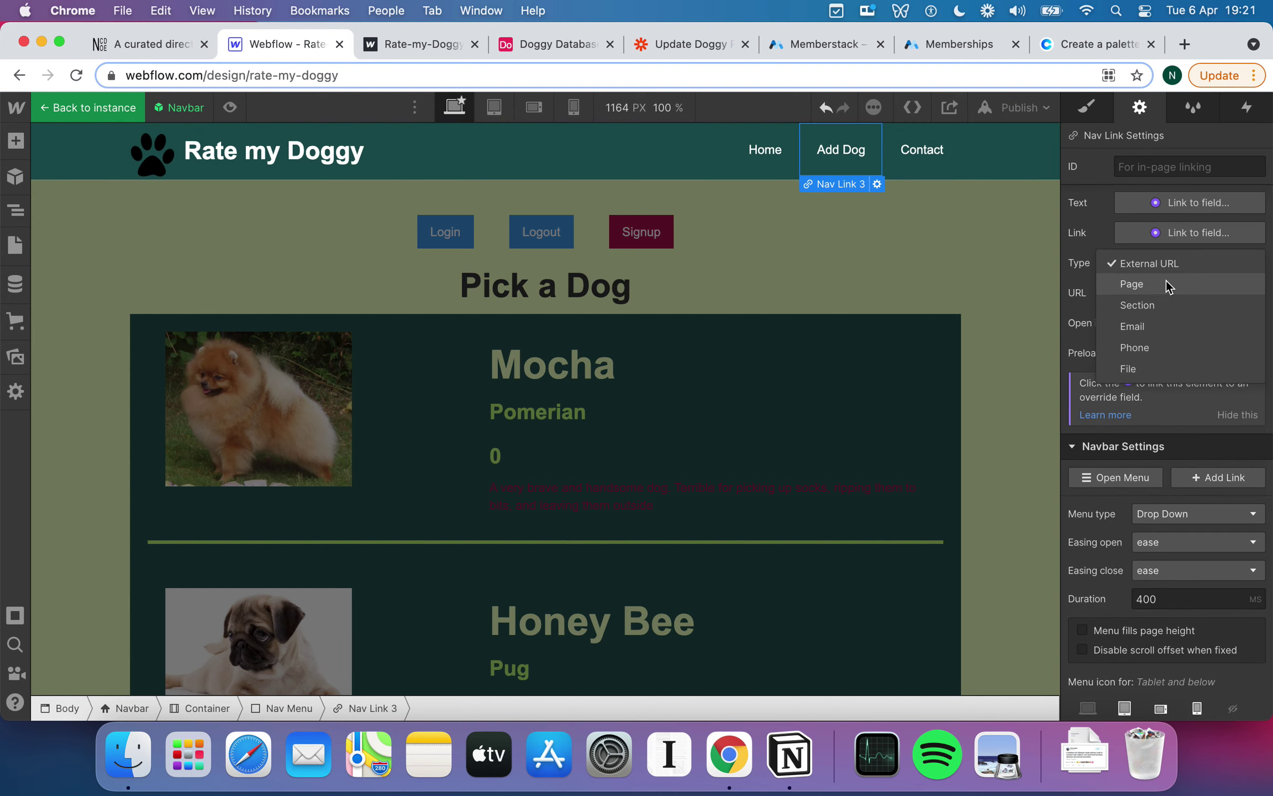
click(1171, 284)
click(1164, 293)
click(1158, 323)
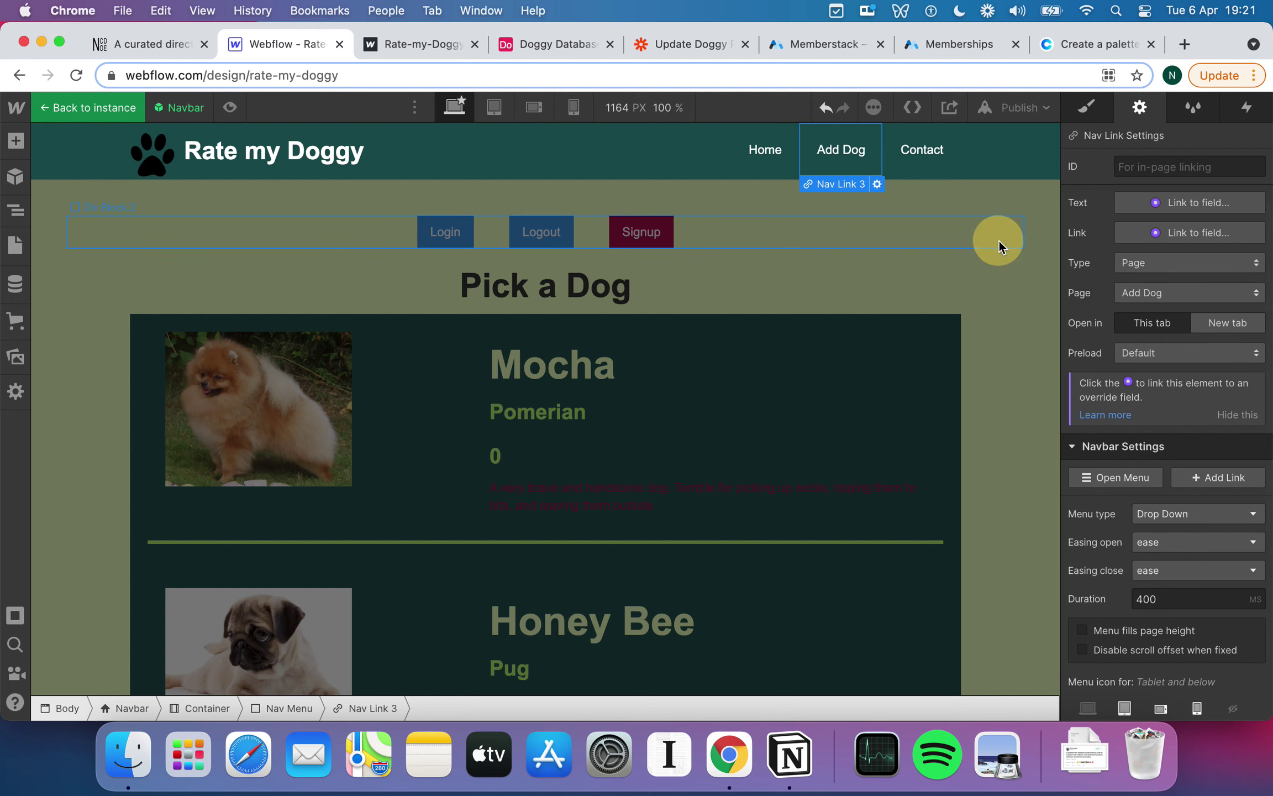
click(999, 246)
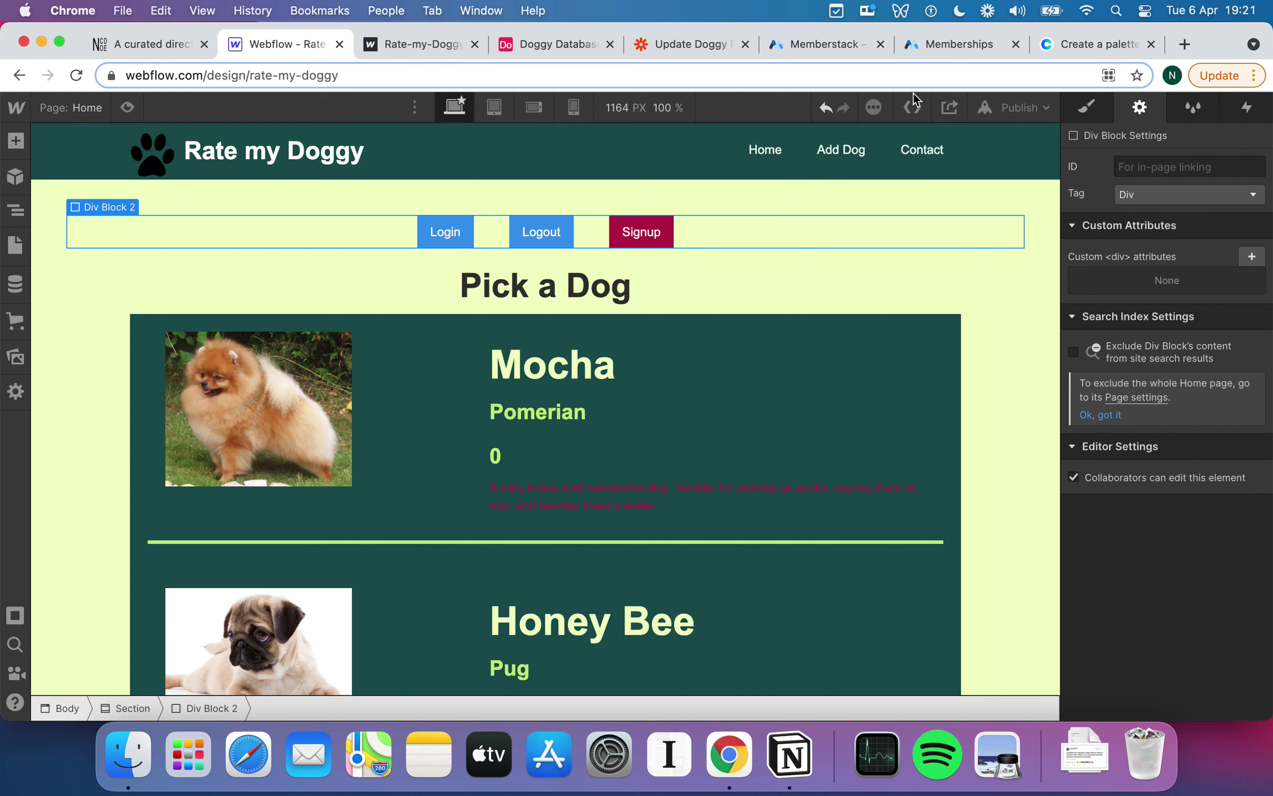
Step: Publish the site to its webflow.io domain and reload the live Rate my Doggy page
click(1007, 109)
click(962, 329)
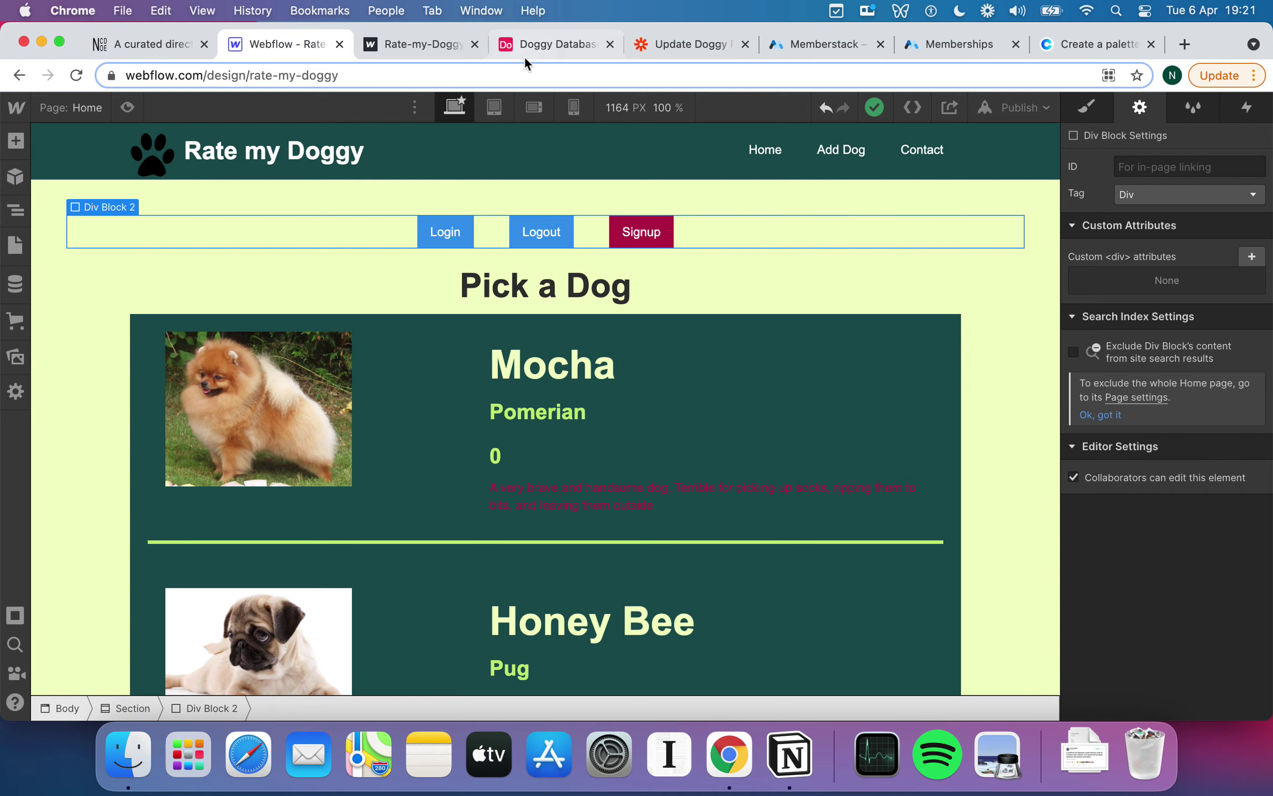
click(425, 46)
click(433, 69)
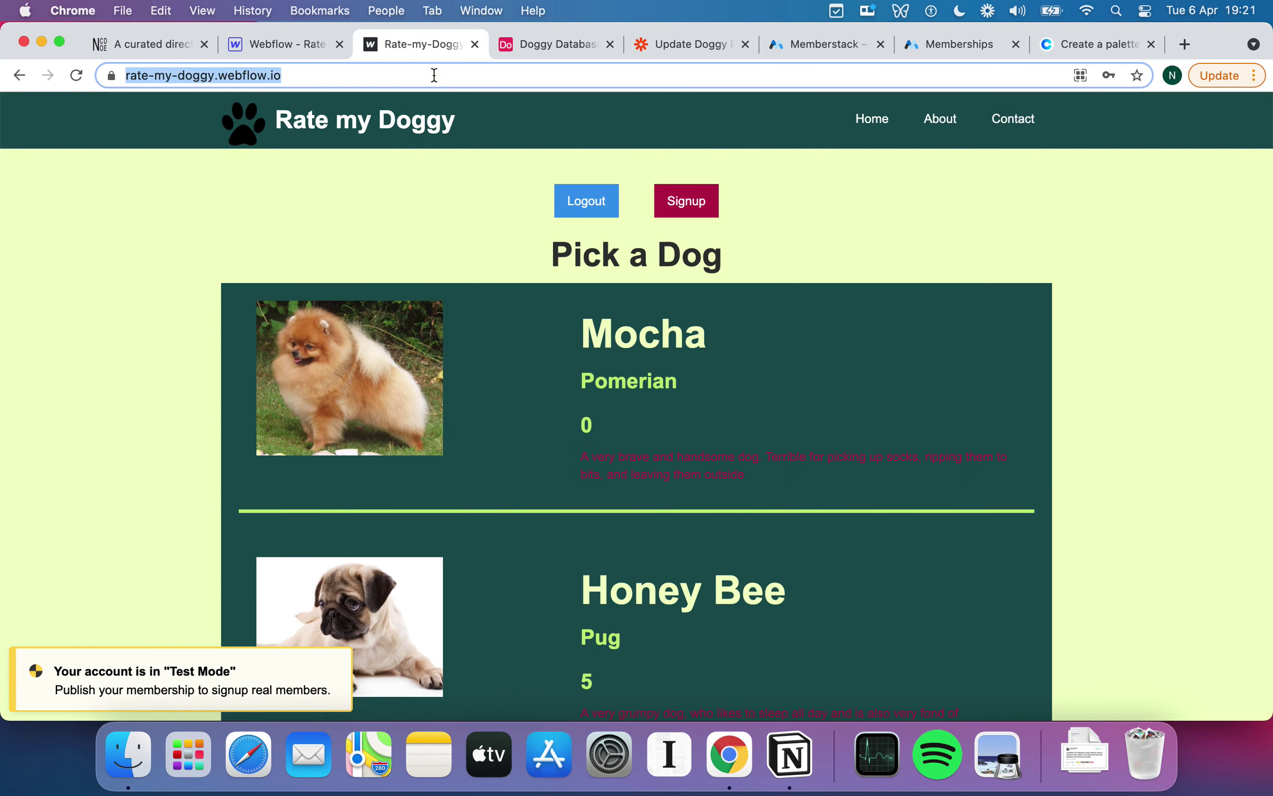
key(Return)
Step: Follow the new Add Dog navbar link, then log out of the live site
click(944, 120)
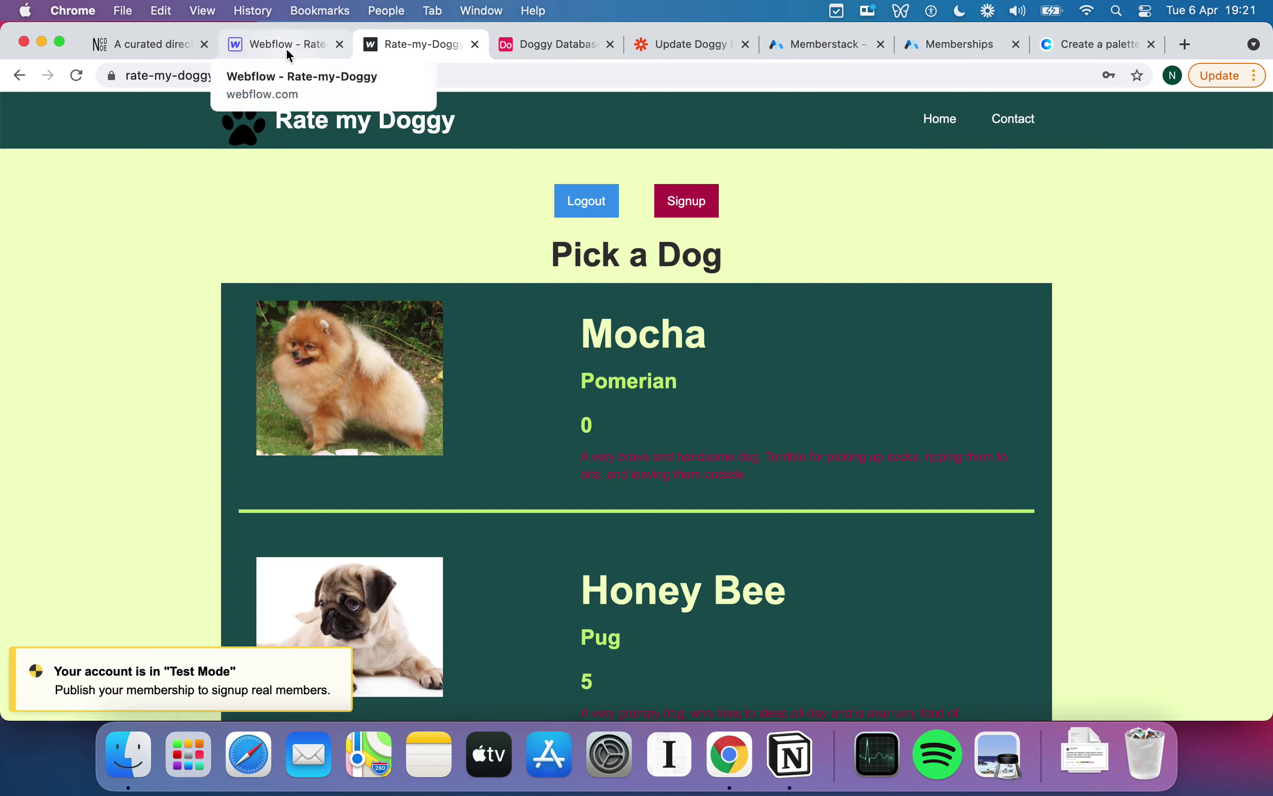
click(574, 200)
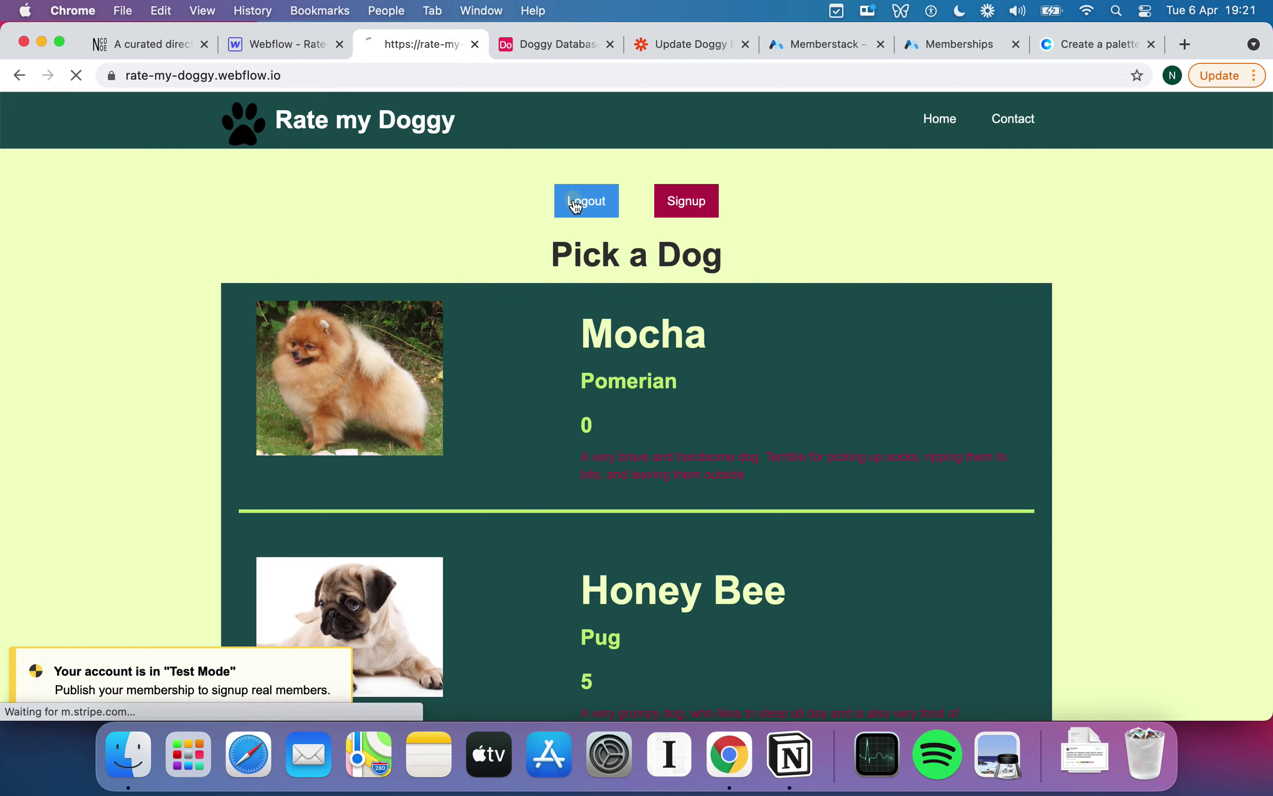
click(315, 45)
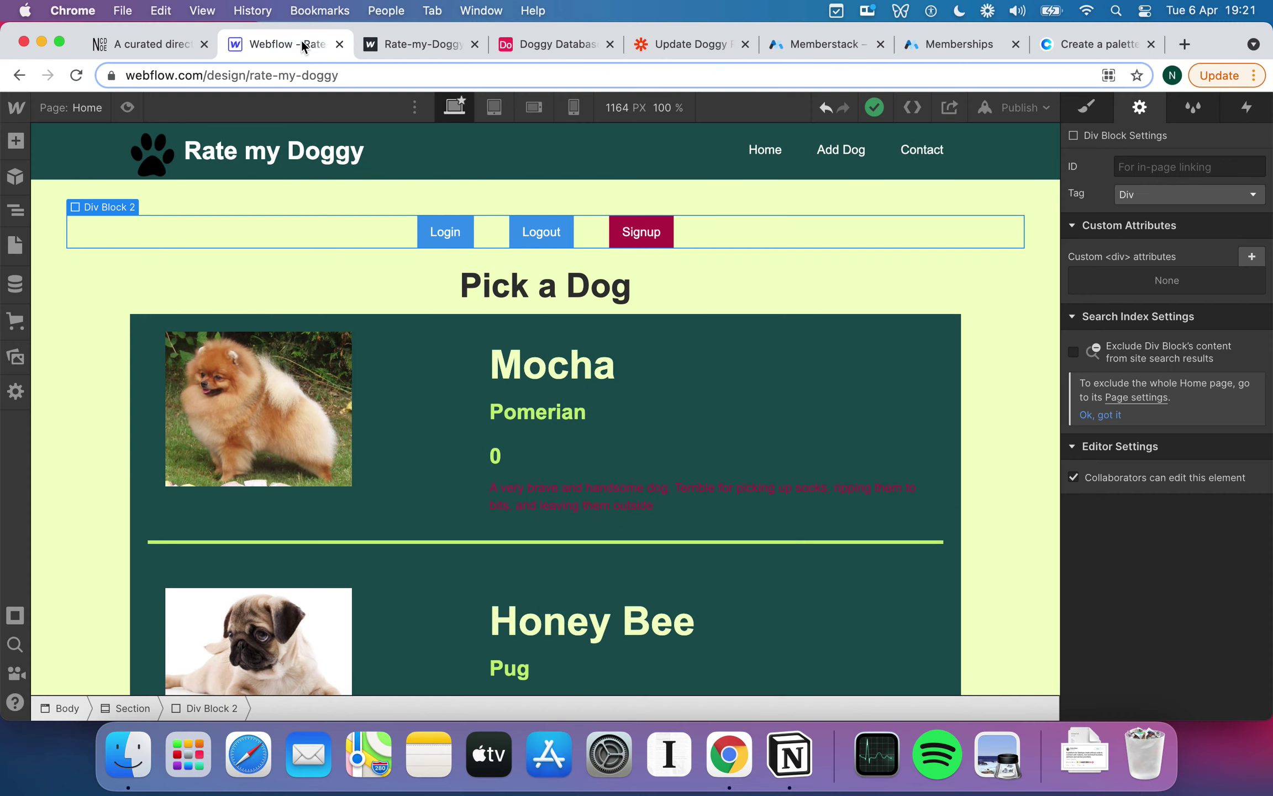
Step: Toggle the Add a Dog content lock and view its Hide Content attribute
click(937, 45)
scroll(734, 355, up, 3)
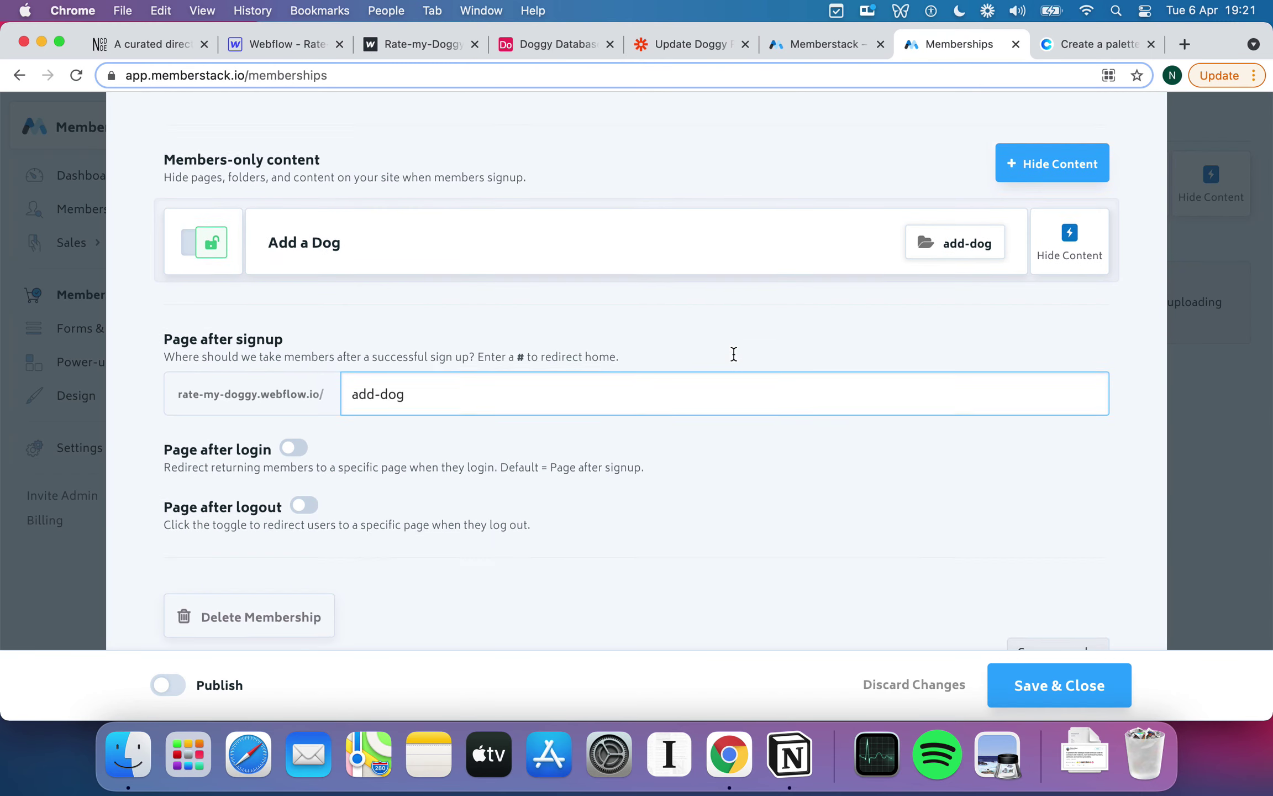
click(216, 337)
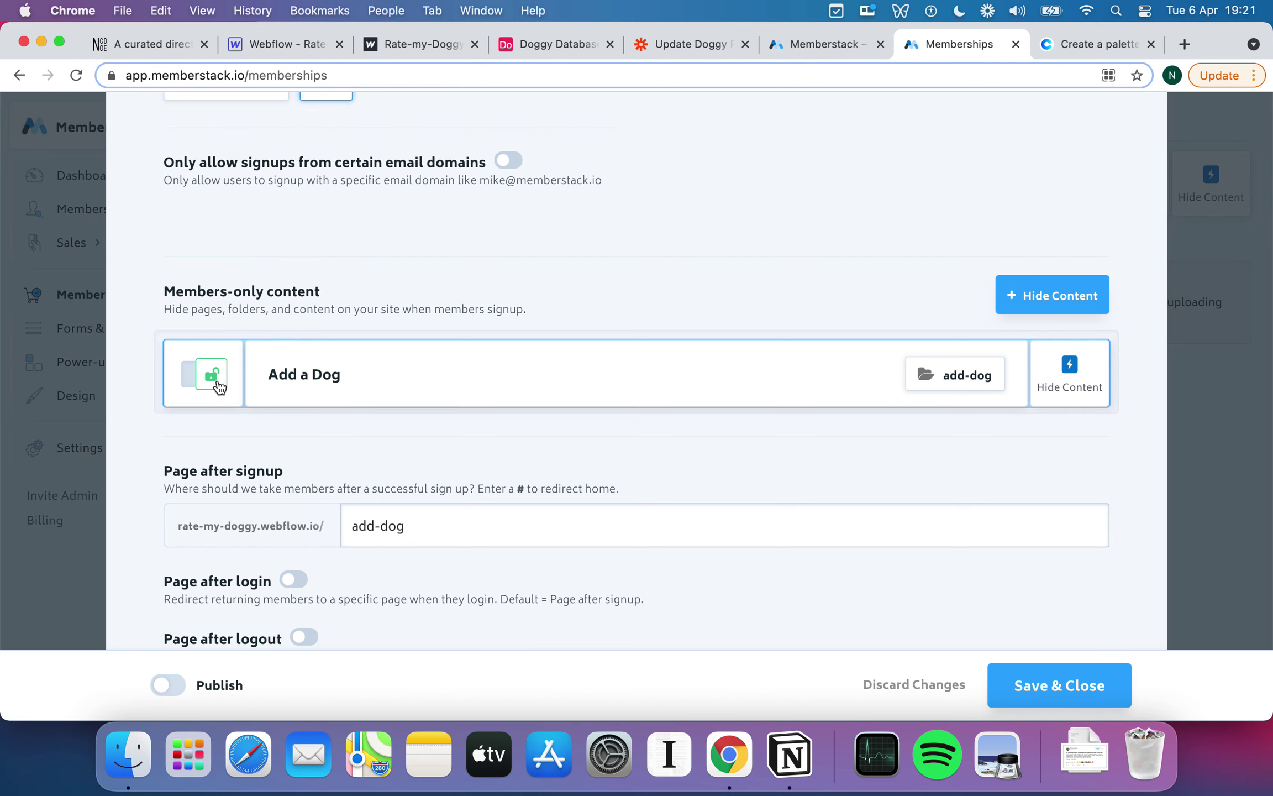
click(216, 383)
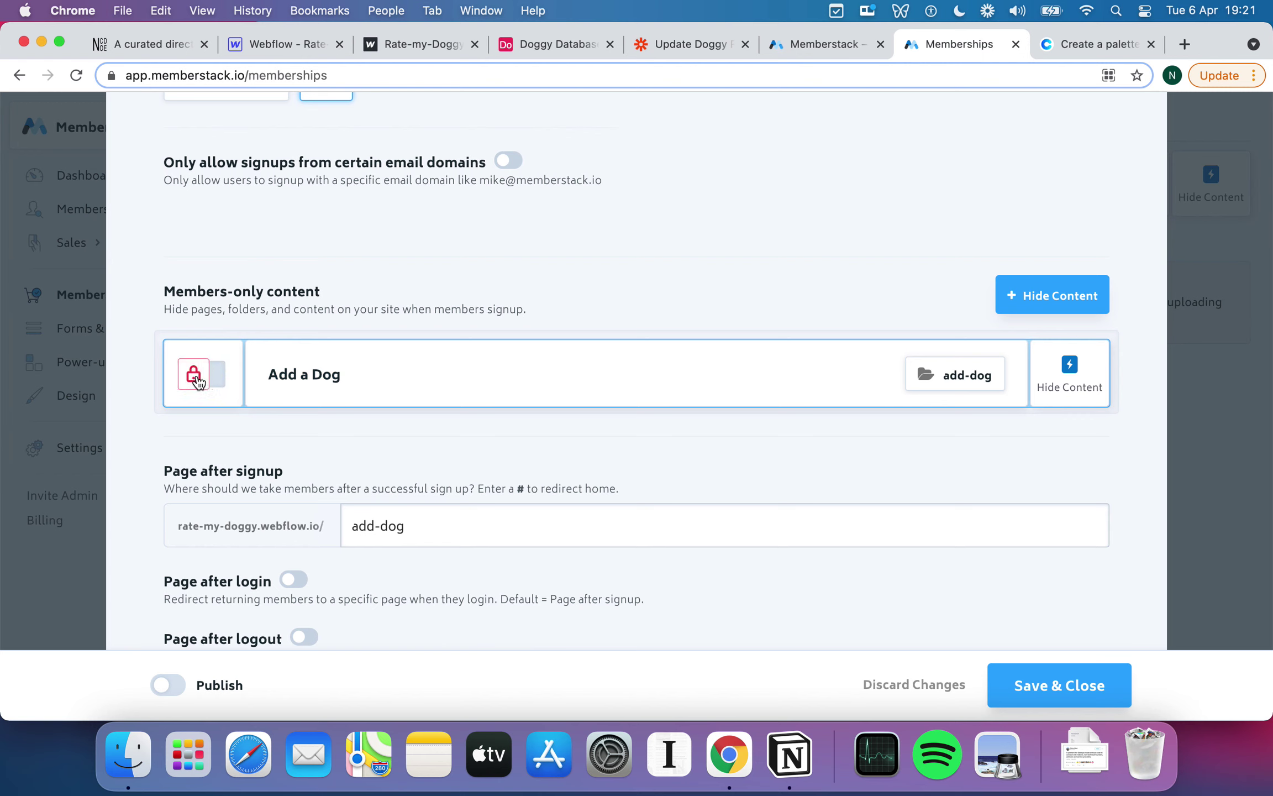
click(198, 382)
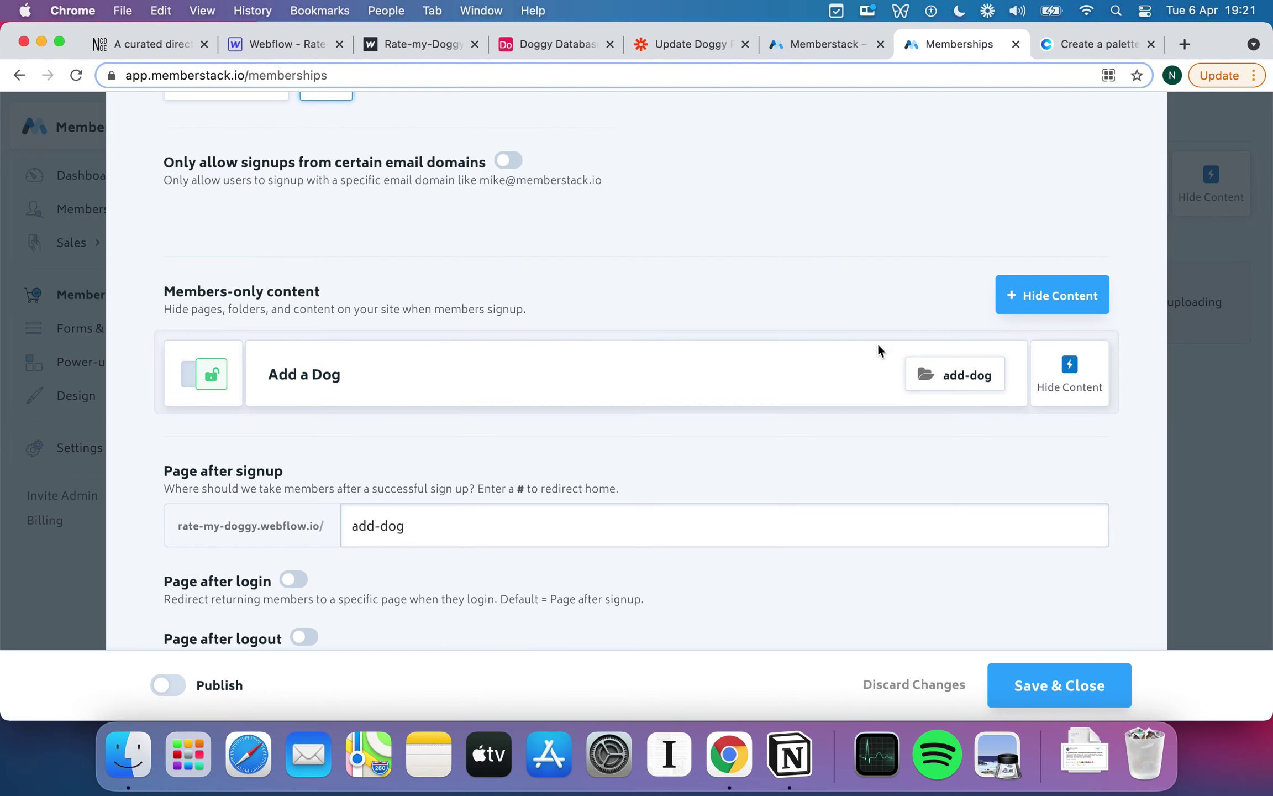
click(1110, 392)
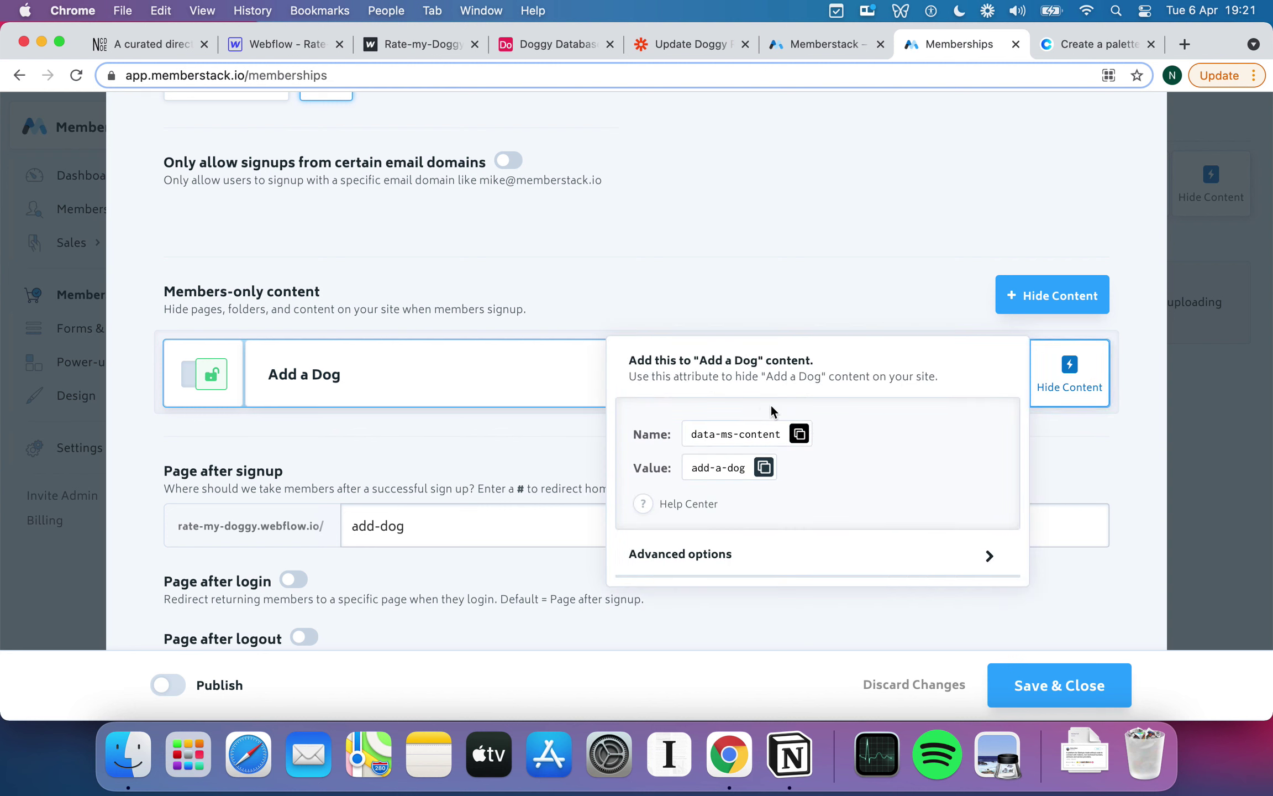
scroll(834, 503, down, 1)
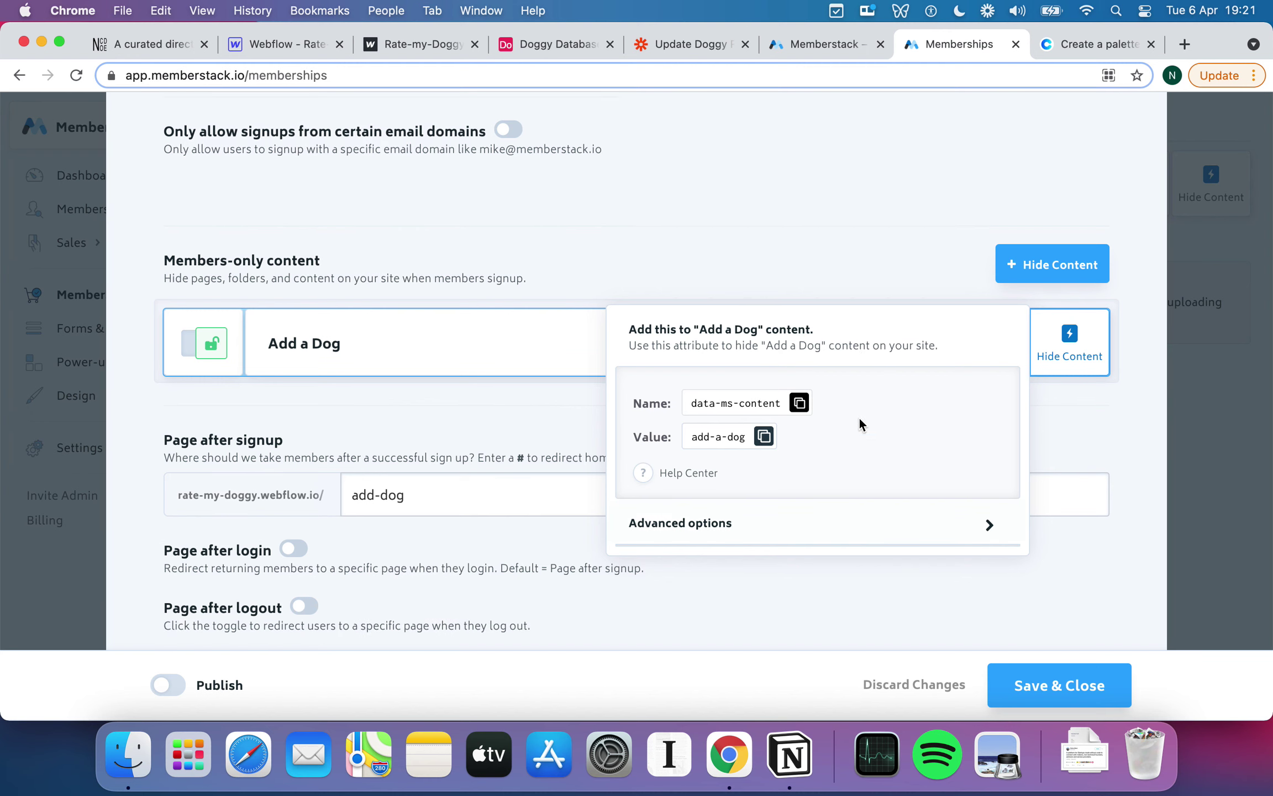
click(771, 263)
scroll(770, 265, up, 2)
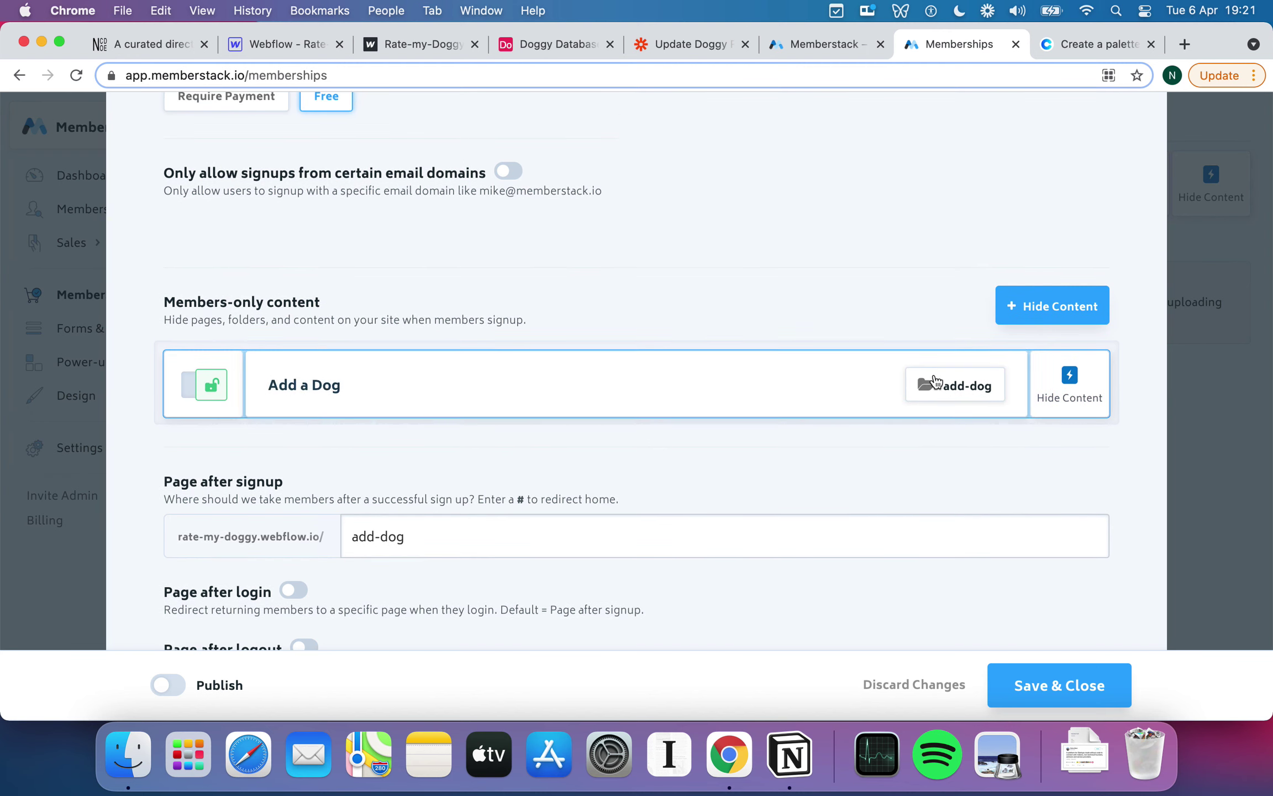
Step: Review the Add a Dog hide rule (add-dog, Starts With) and save it
click(302, 45)
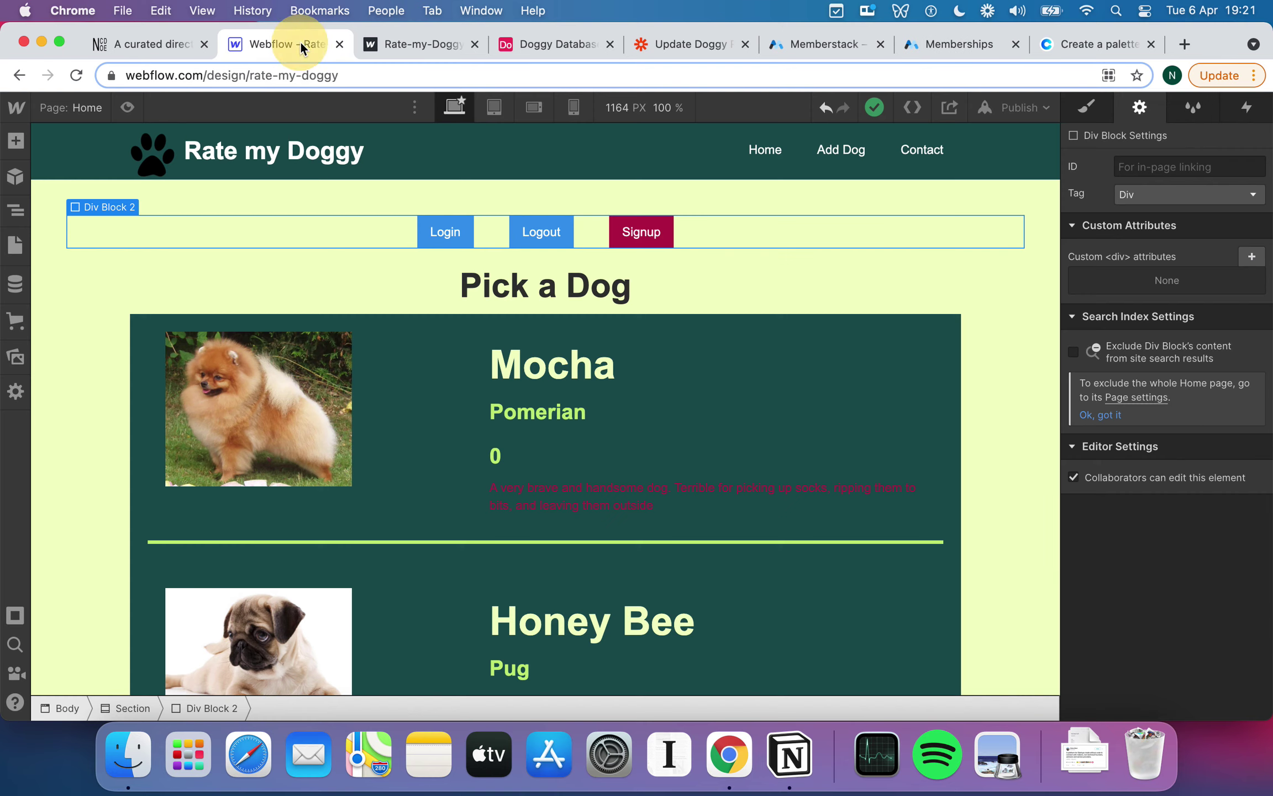
click(978, 49)
scroll(920, 511, down, 5)
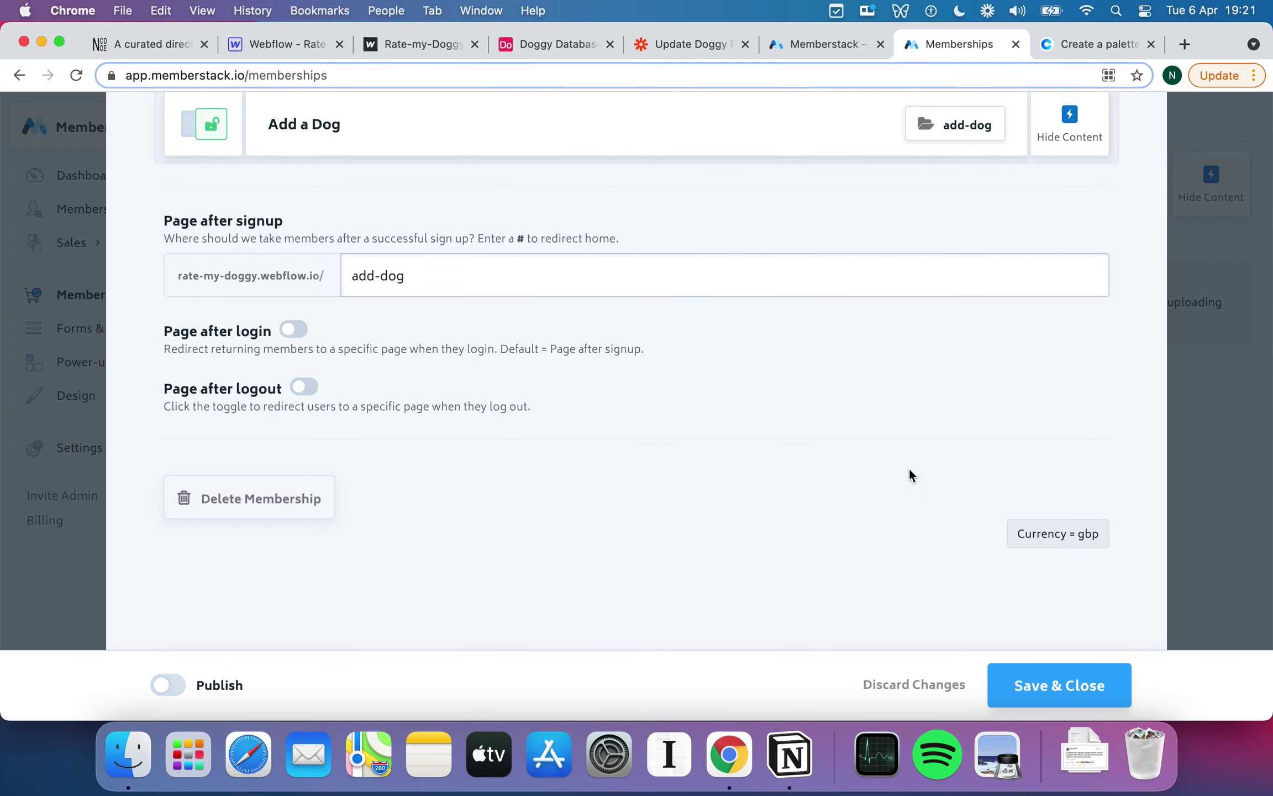
scroll(877, 394, up, 1)
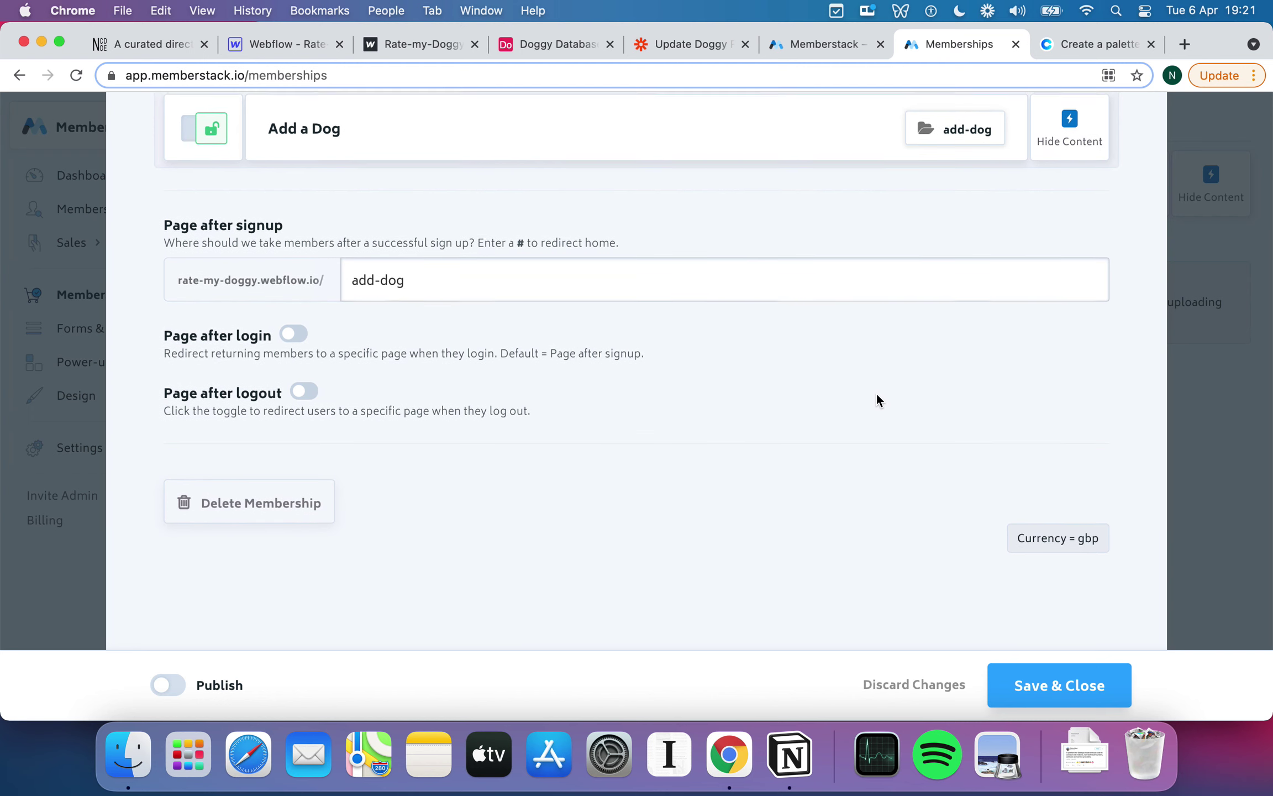
scroll(876, 394, up, 6)
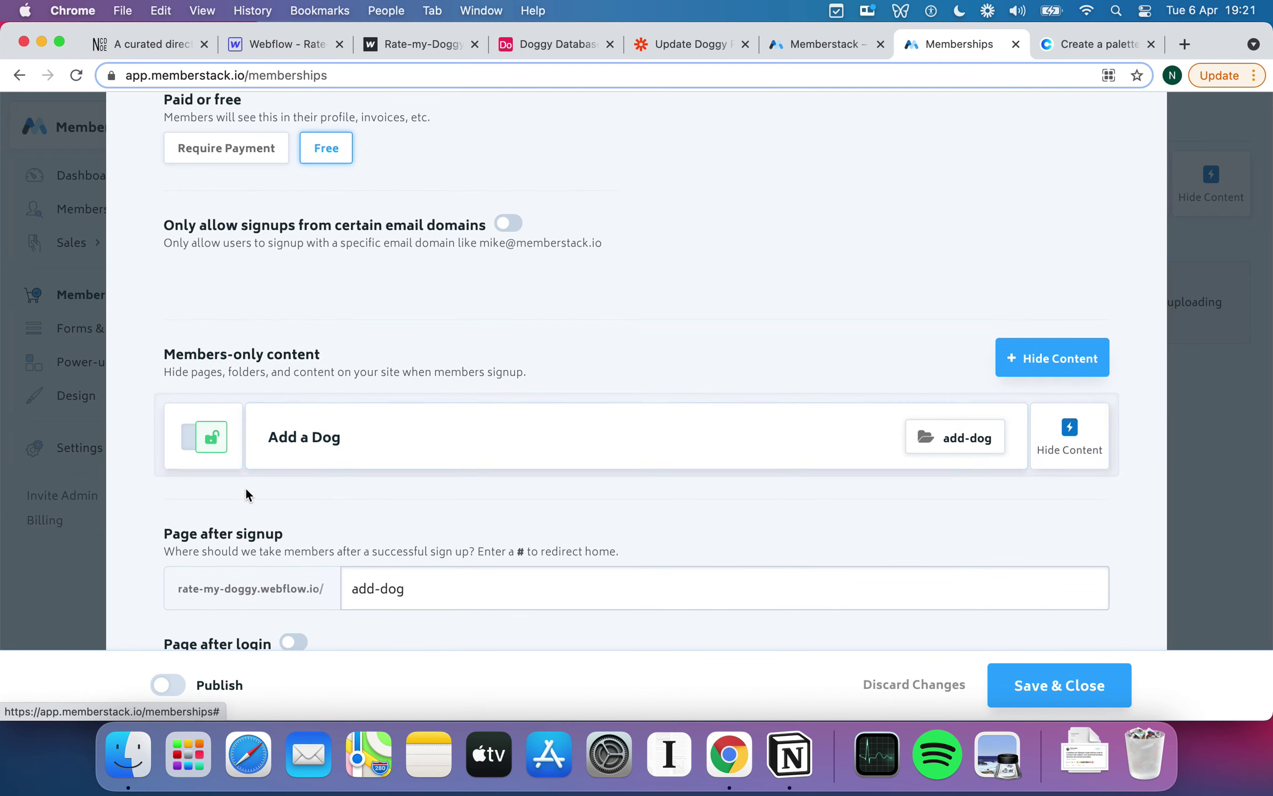
click(251, 425)
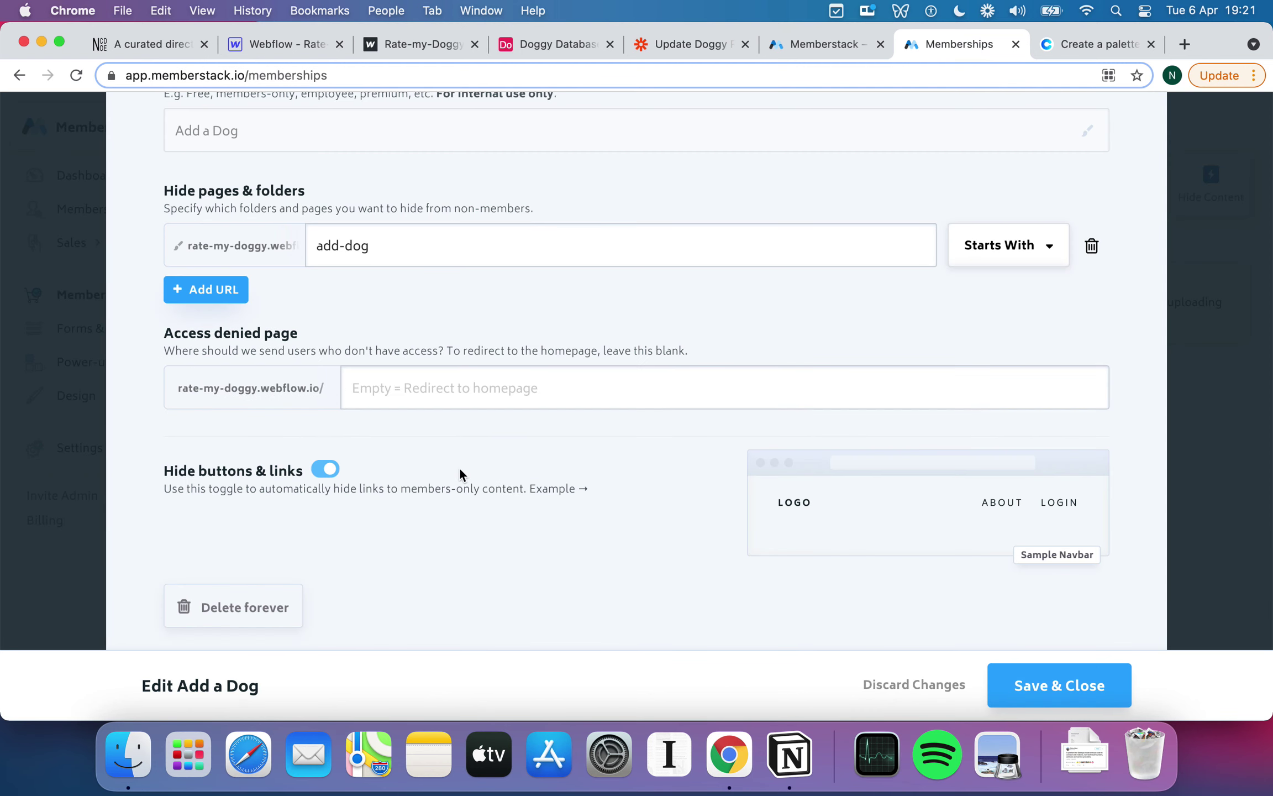
scroll(505, 334, up, 2)
scroll(505, 334, down, 2)
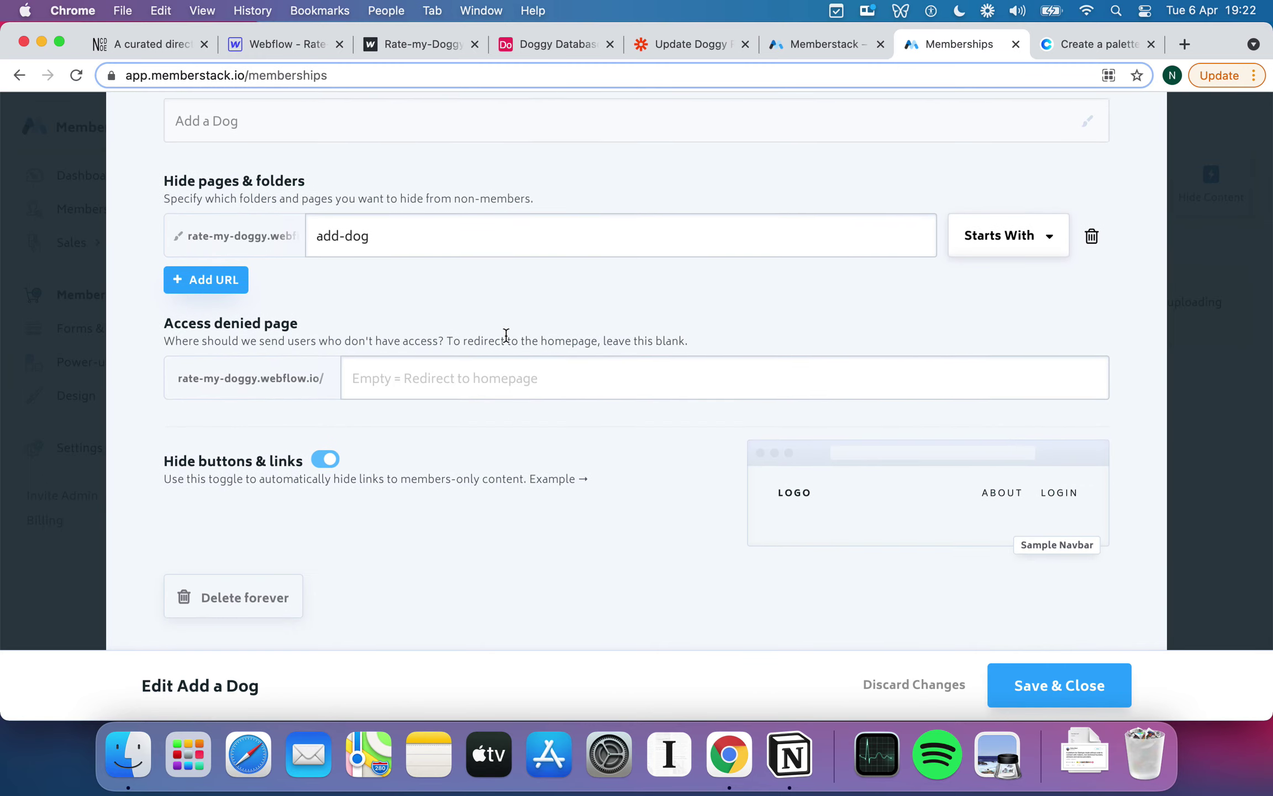
scroll(505, 334, down, 2)
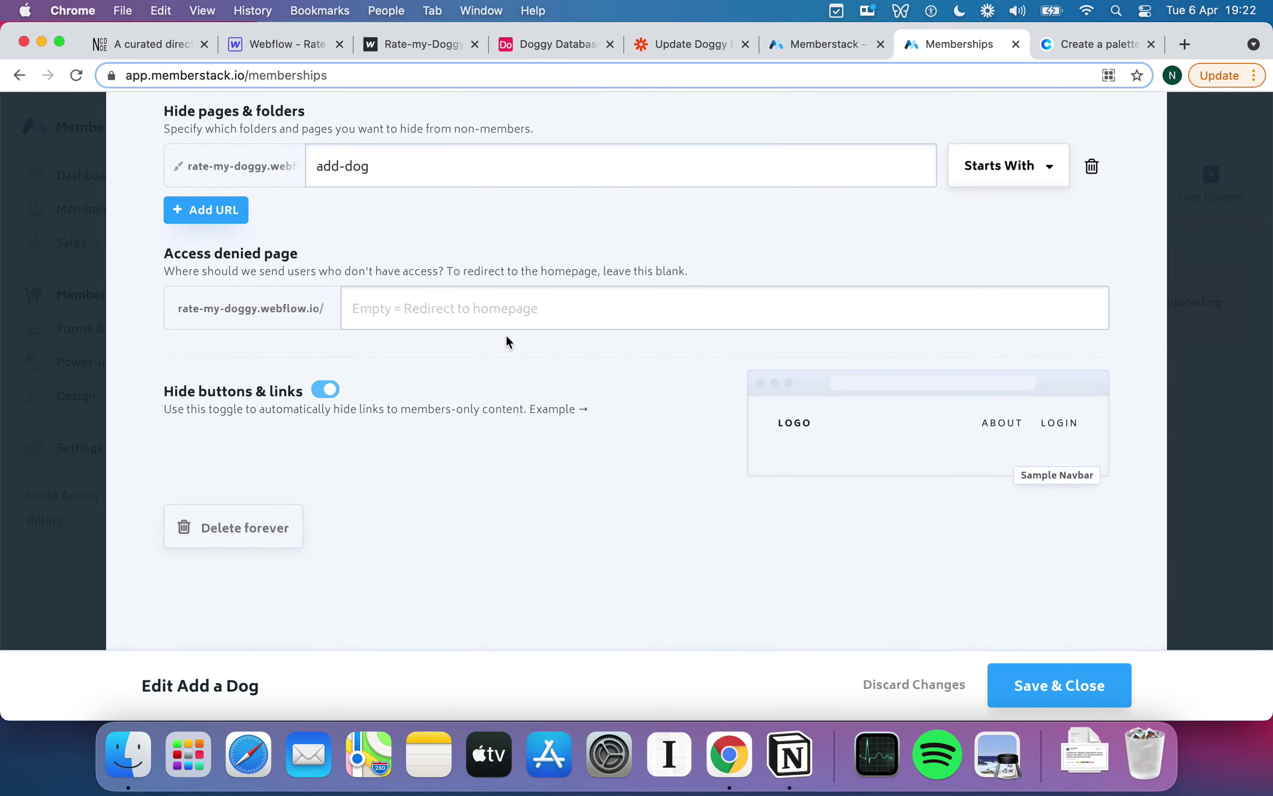
click(1042, 685)
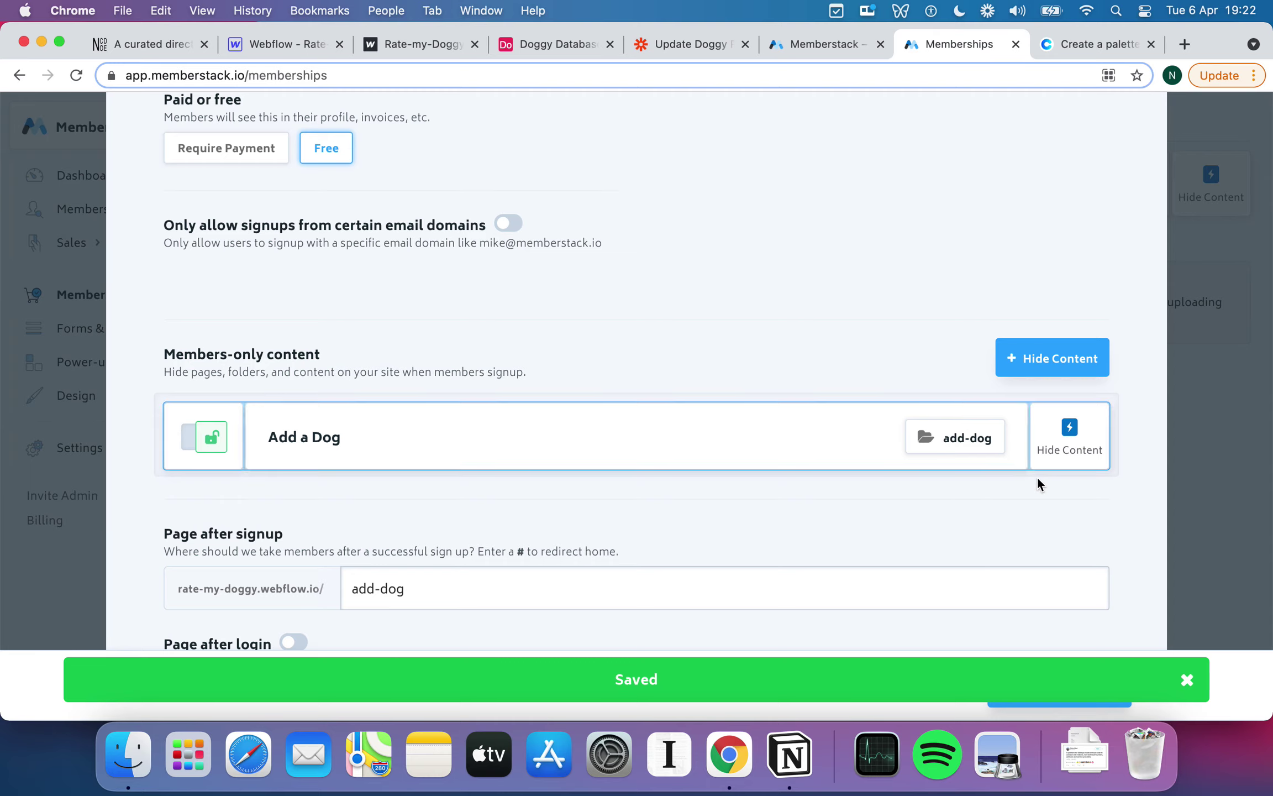
scroll(1038, 477, down, 5)
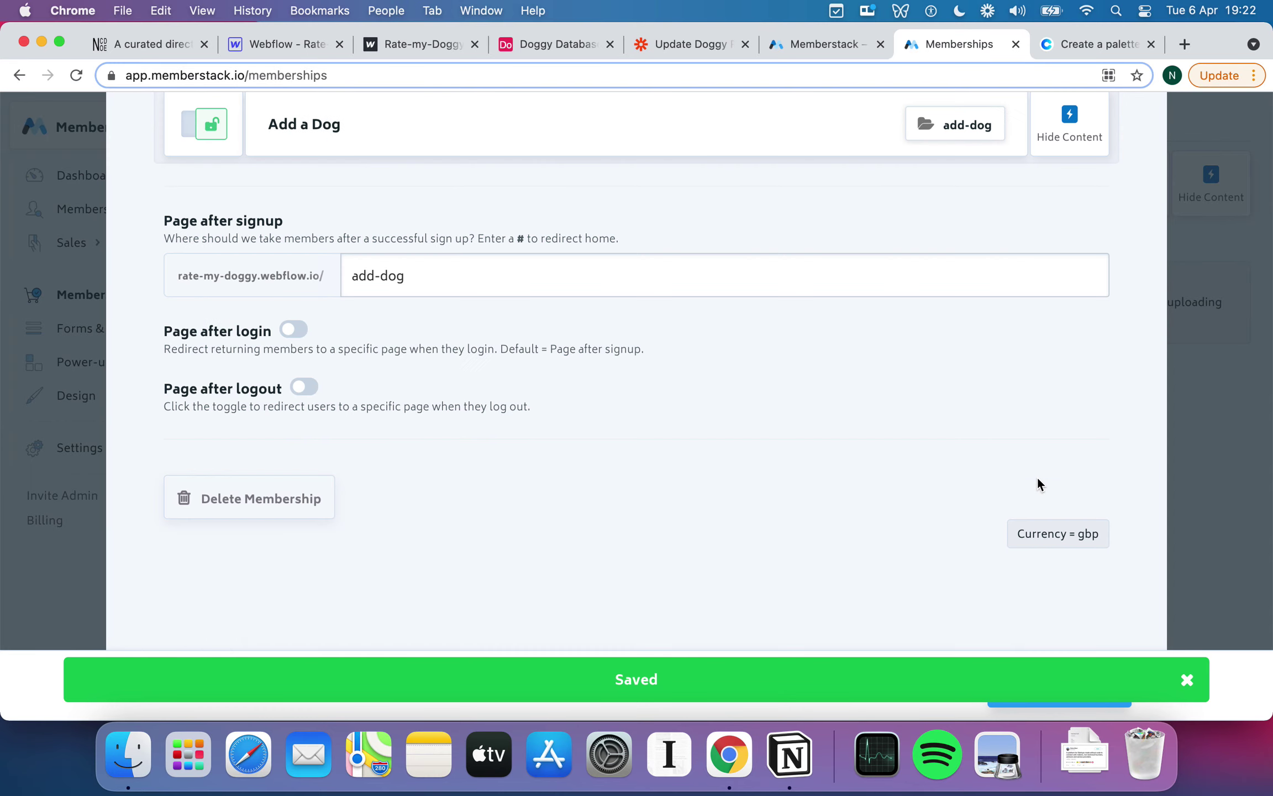
click(1188, 677)
Step: Save and close the membership editor, then scroll up to the Membership Plans overview
click(1038, 684)
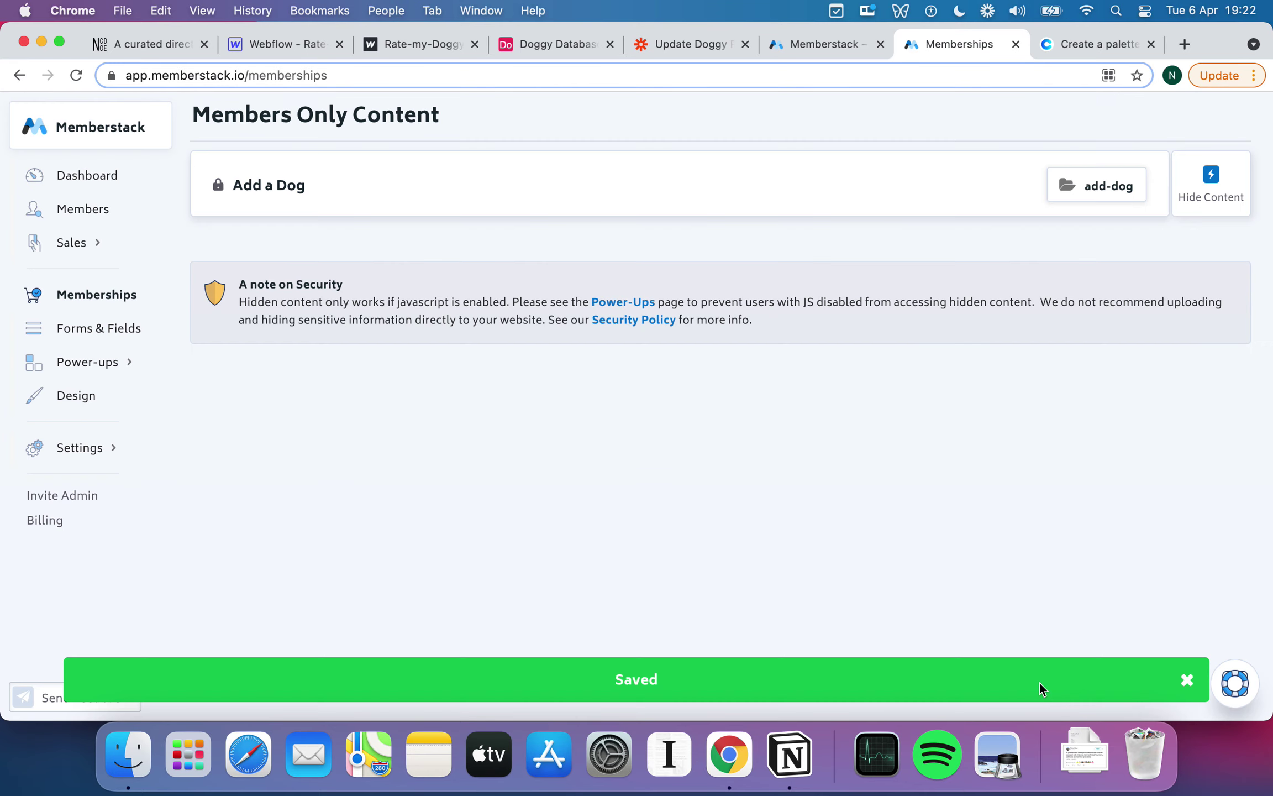
scroll(820, 322, up, 3)
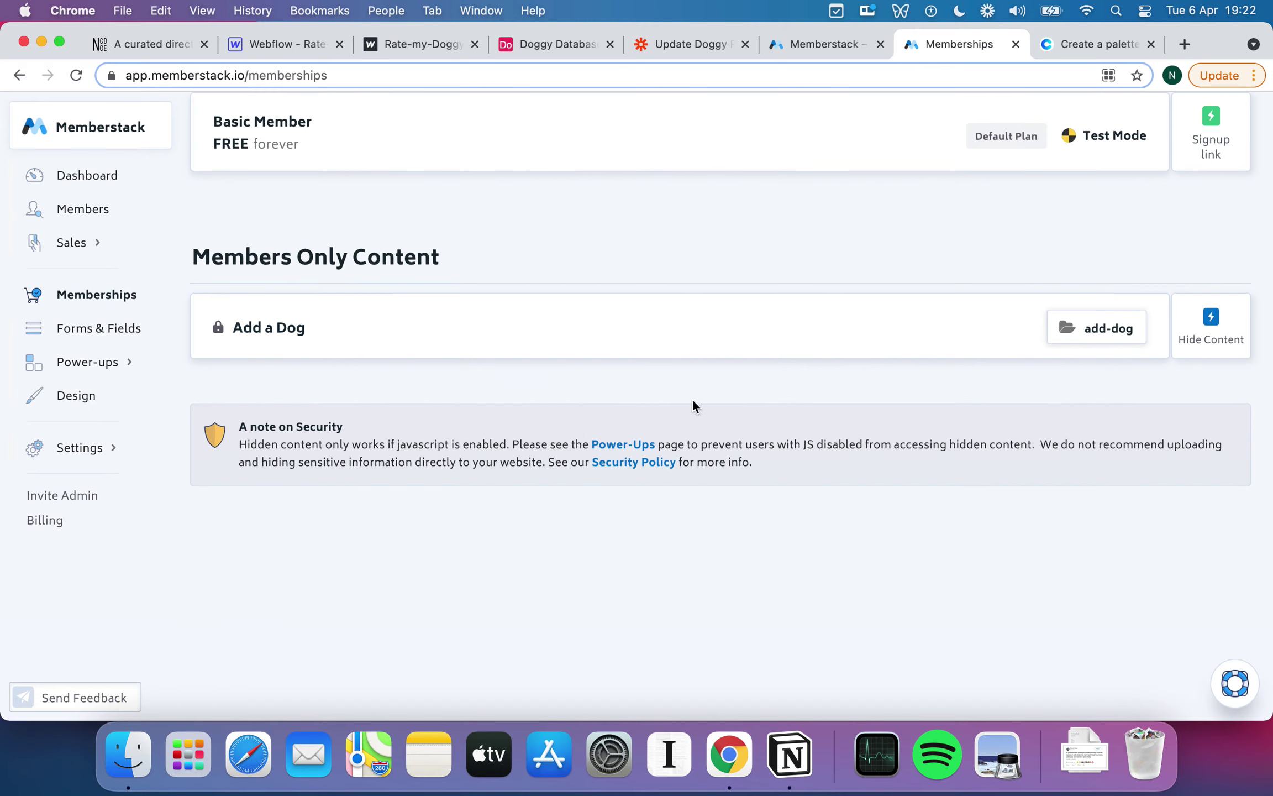
drag(261, 461, 298, 461)
click(385, 437)
scroll(383, 436, up, 2)
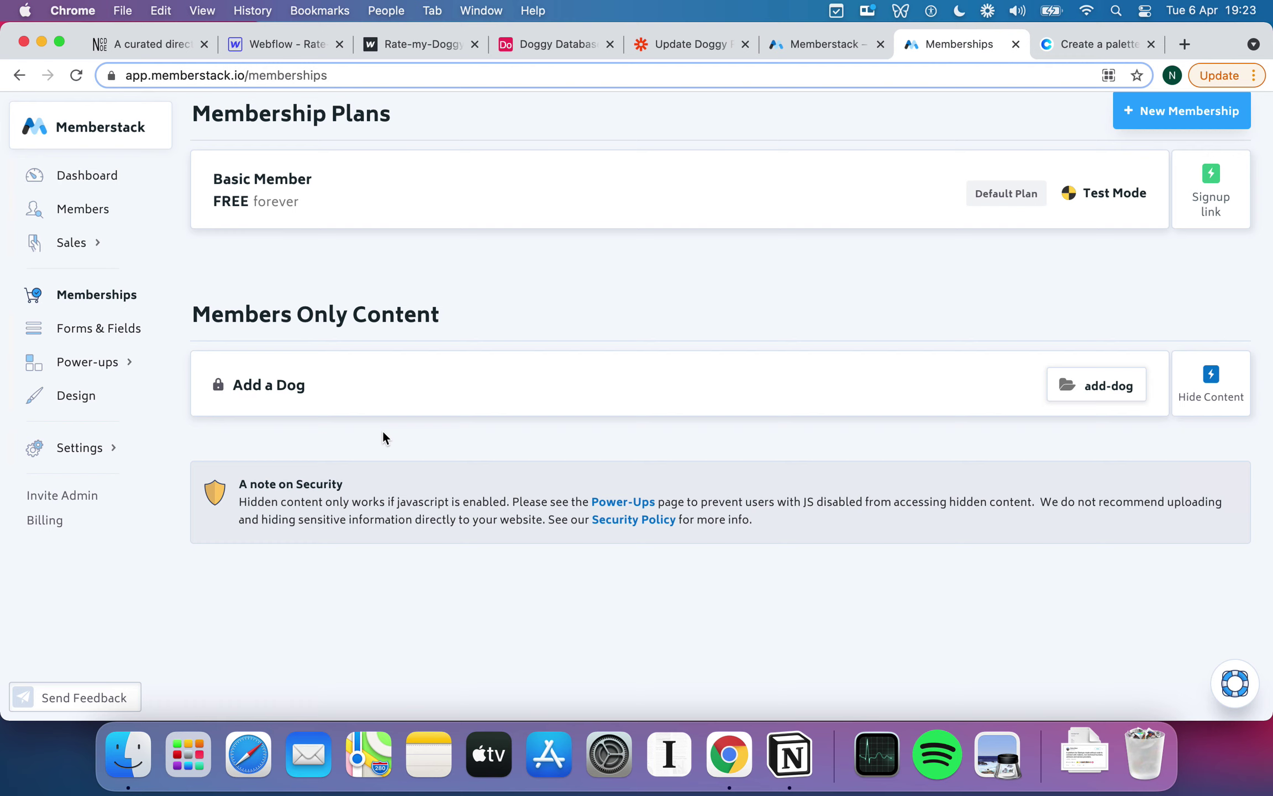
click(548, 317)
Step: Show the Forms & Fields link codes, including #/ms/content/!members, after checking a help article
click(77, 329)
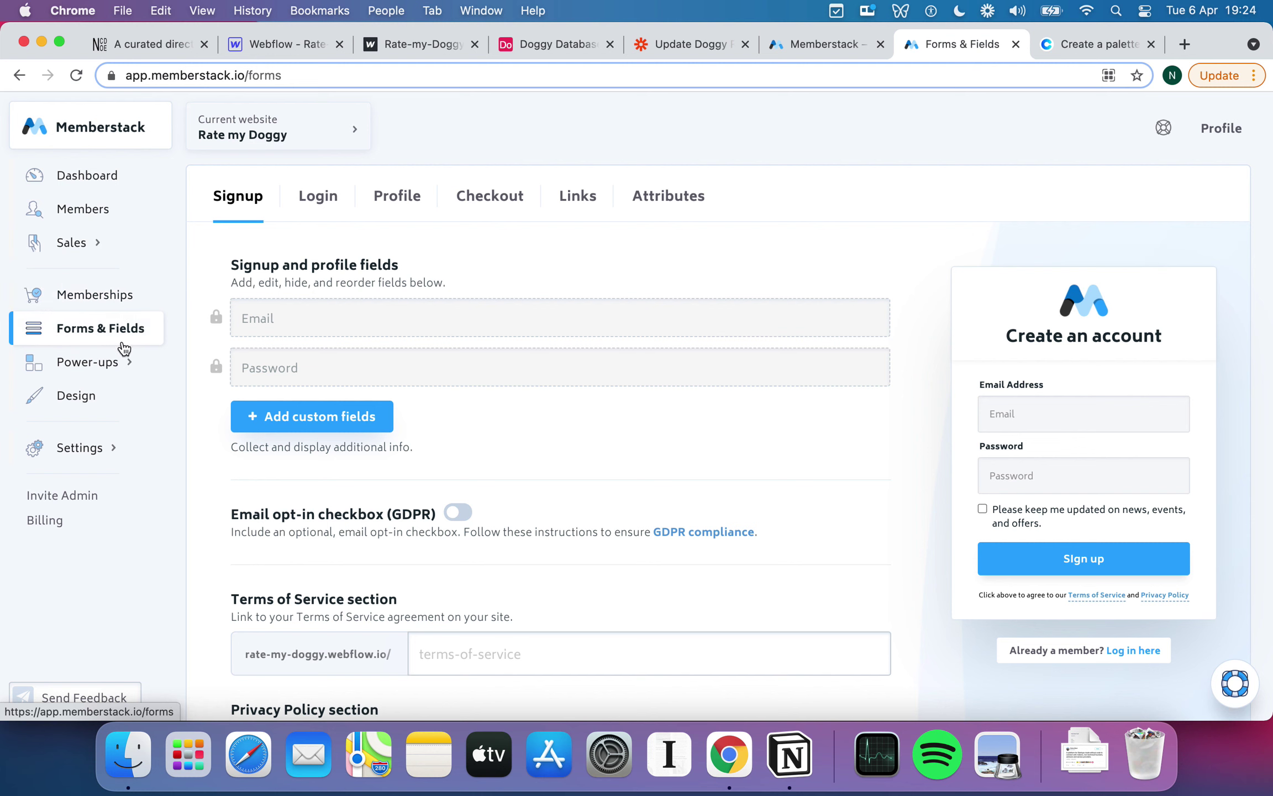
click(577, 196)
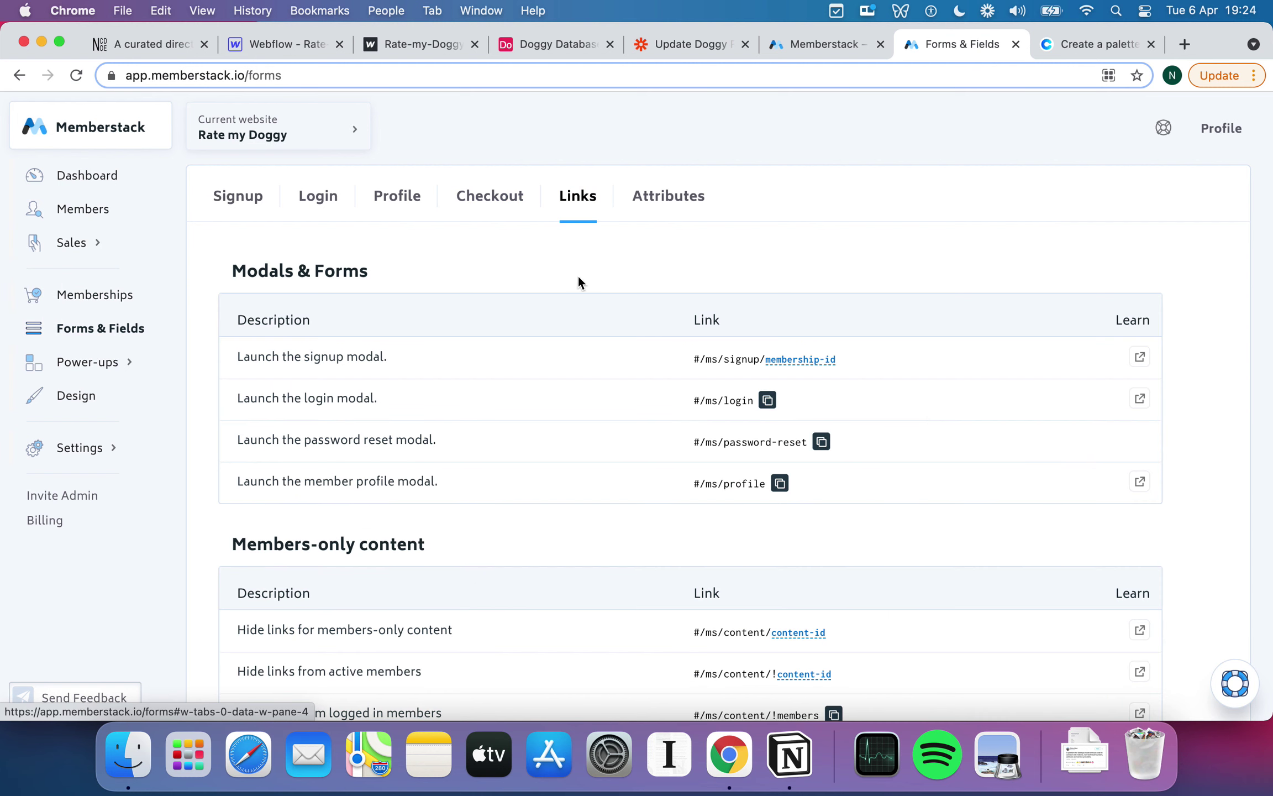
scroll(621, 425, down, 4)
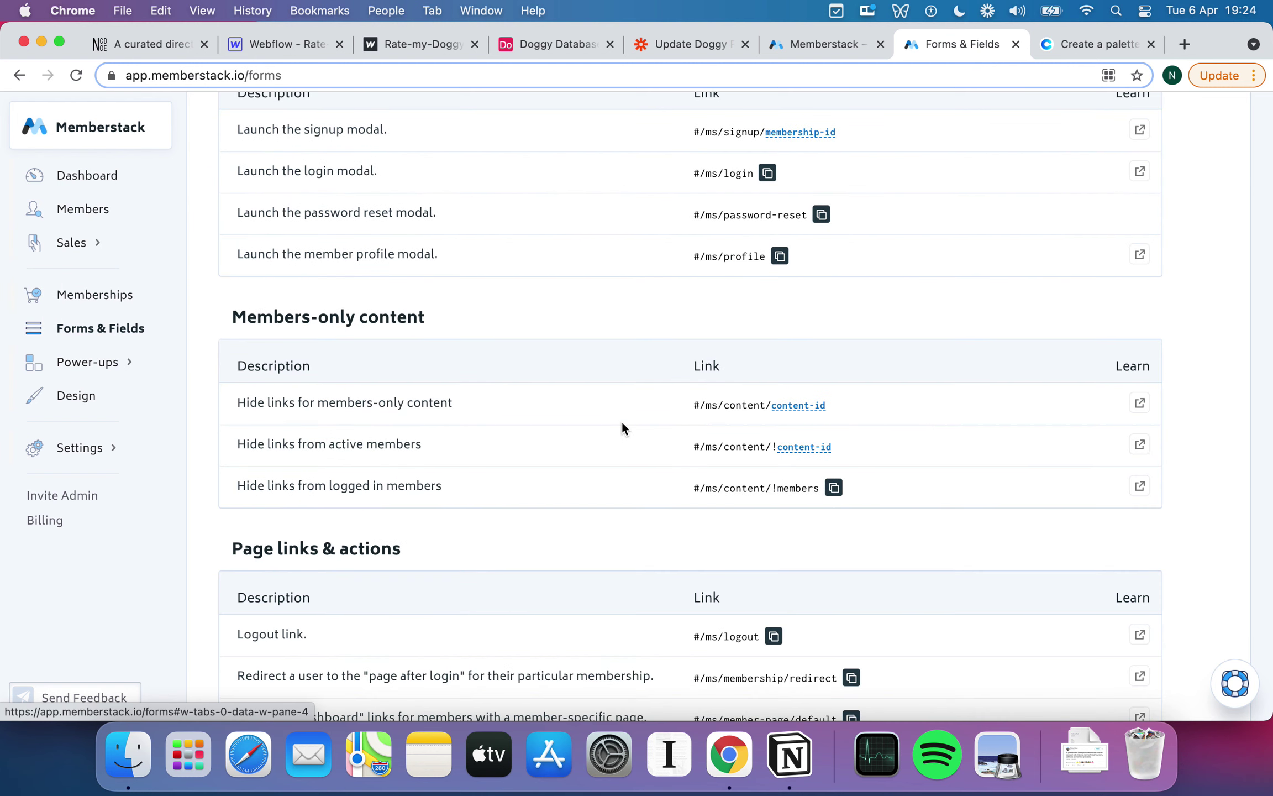
scroll(622, 422, down, 2)
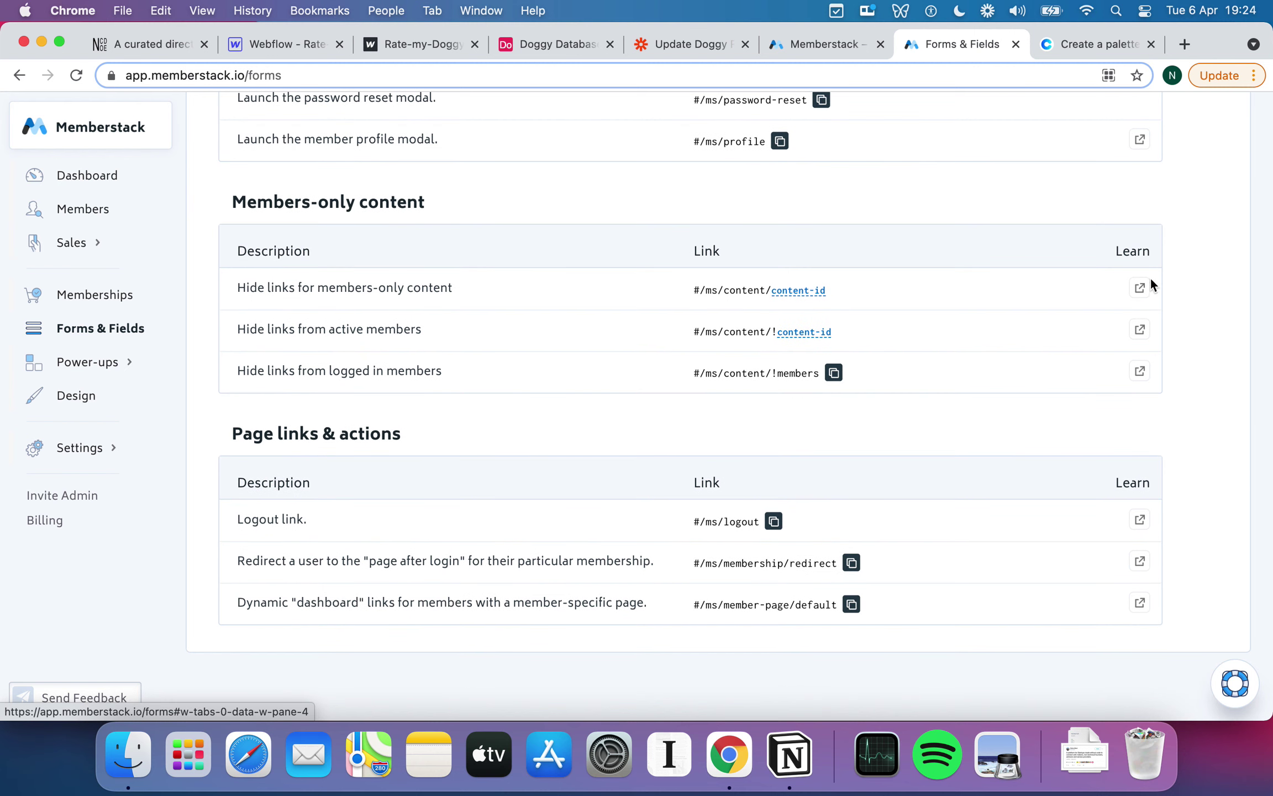
click(1139, 286)
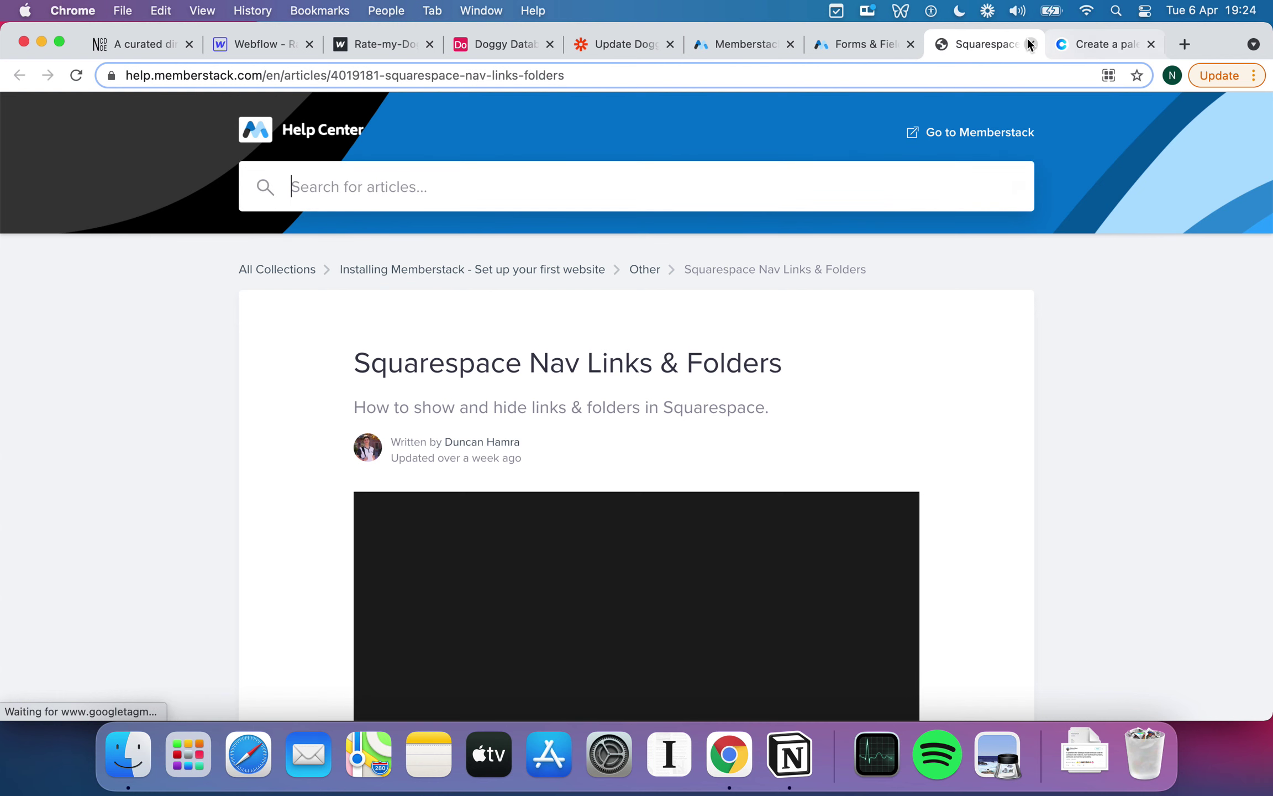
click(1031, 44)
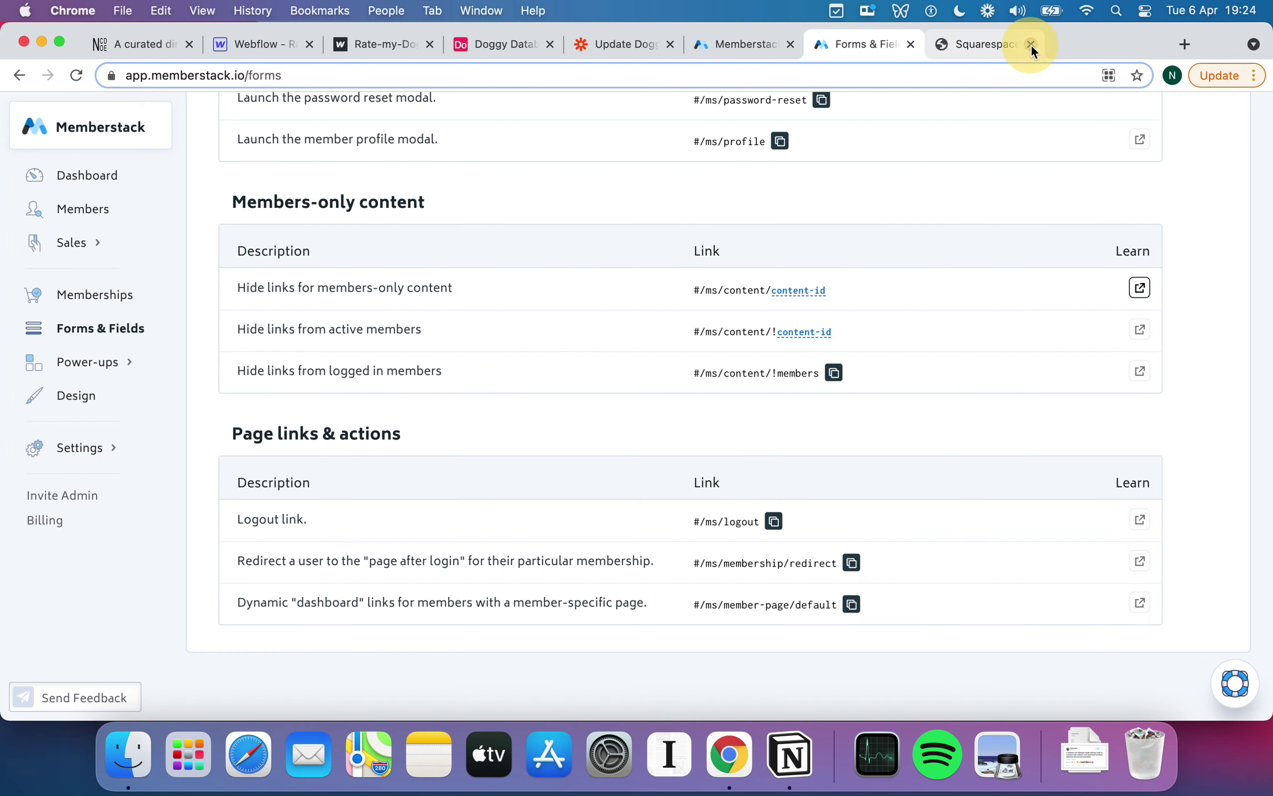
scroll(471, 318, down, 1)
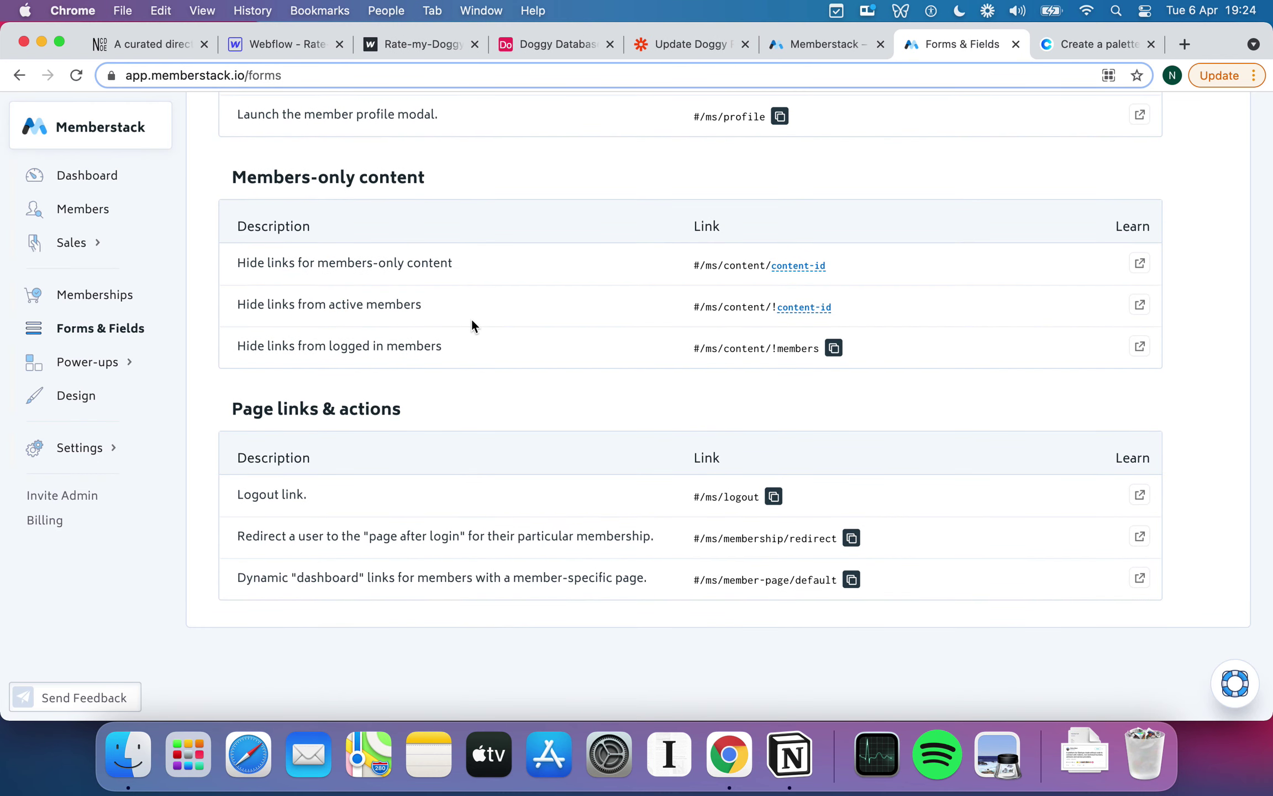
Step: Reload the live site and log in as a member to reach the Add a Dog form
click(386, 44)
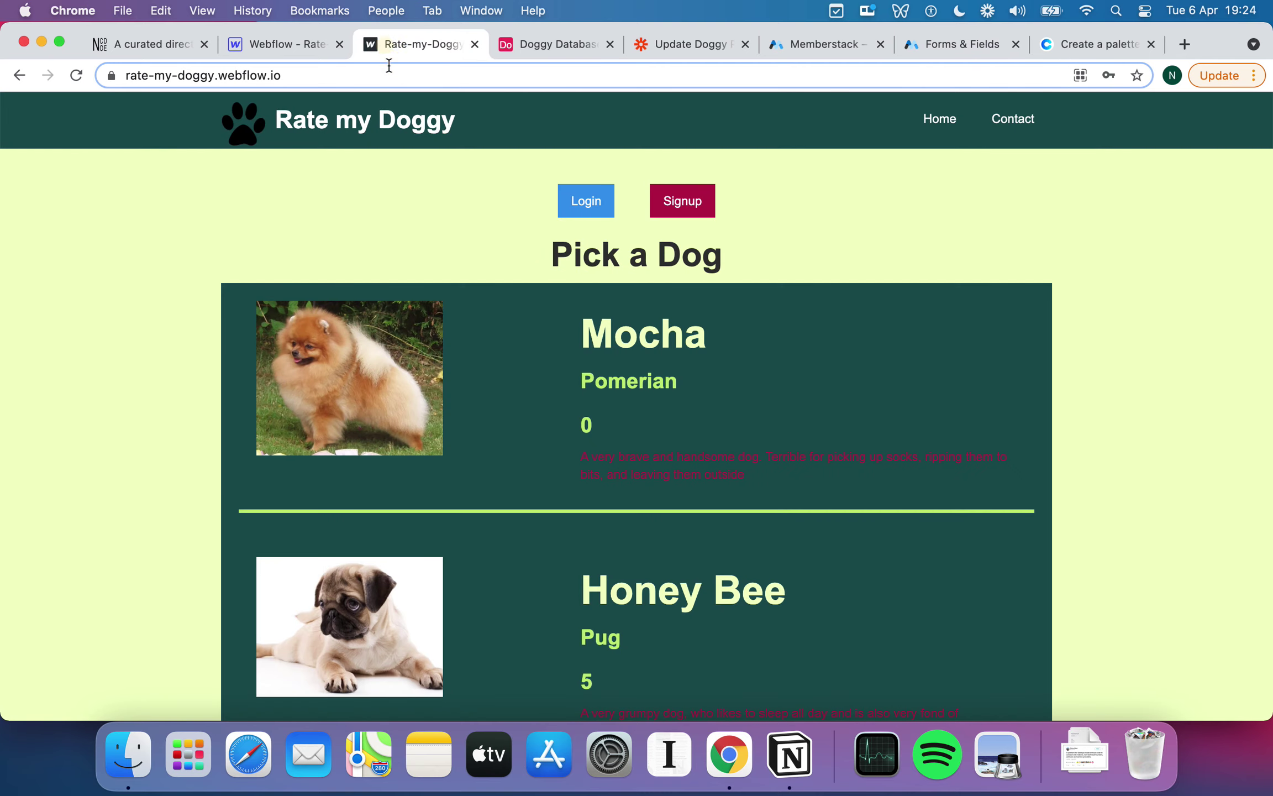
click(389, 66)
key(Return)
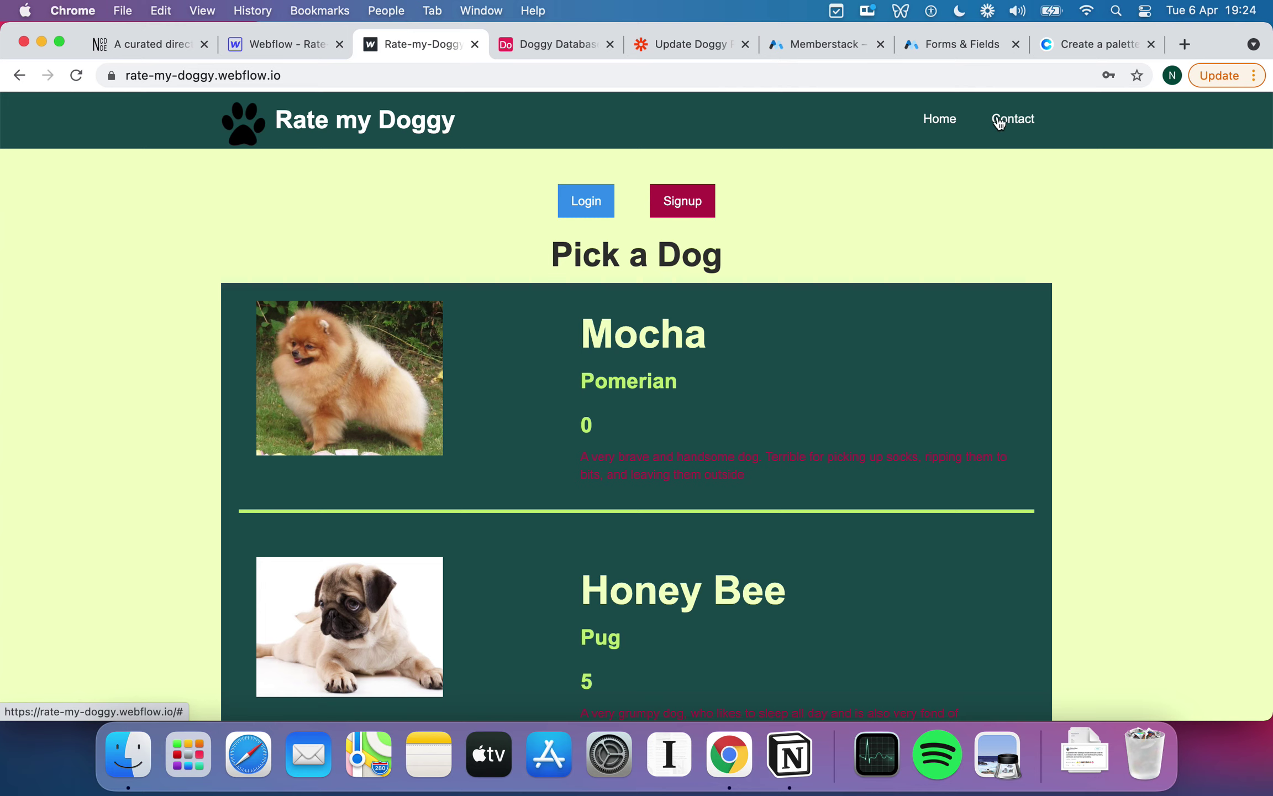
click(585, 202)
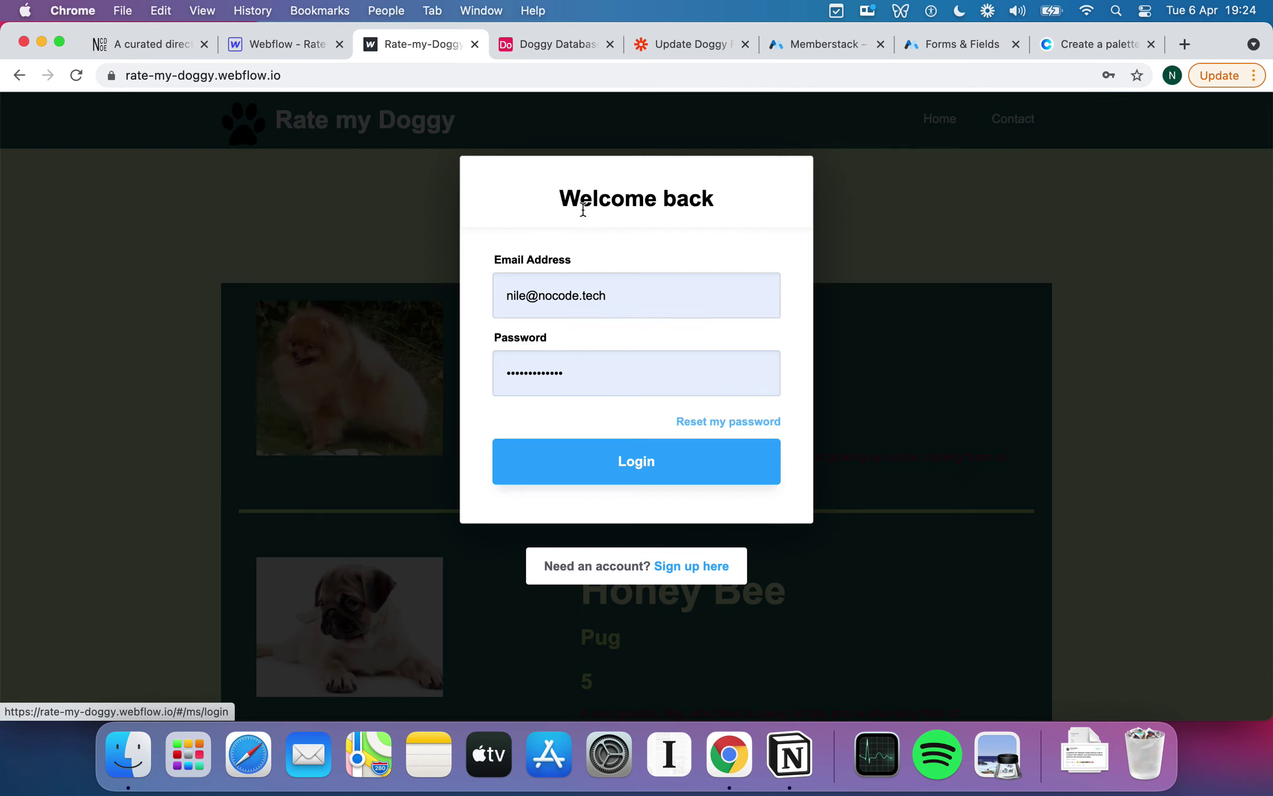
click(576, 457)
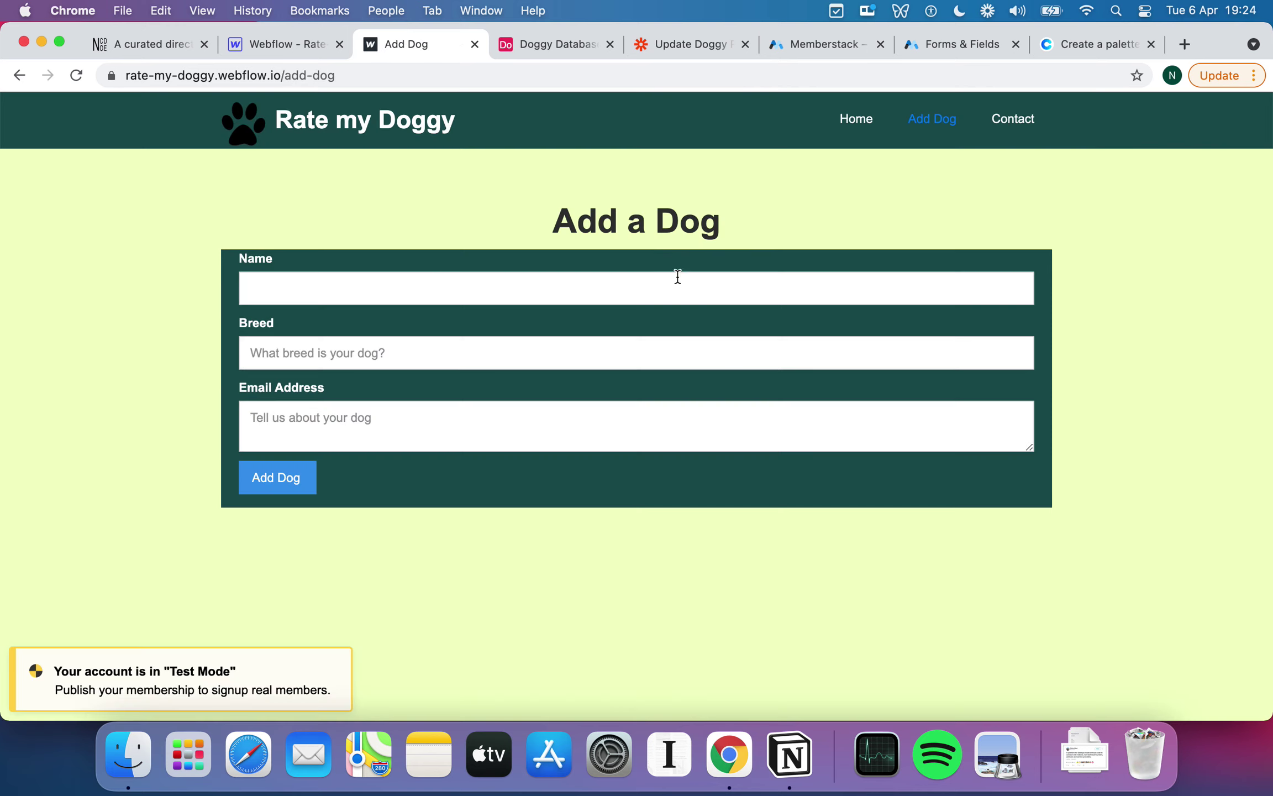
Step: Return to the Pick a Dog home page and log the member out
click(859, 117)
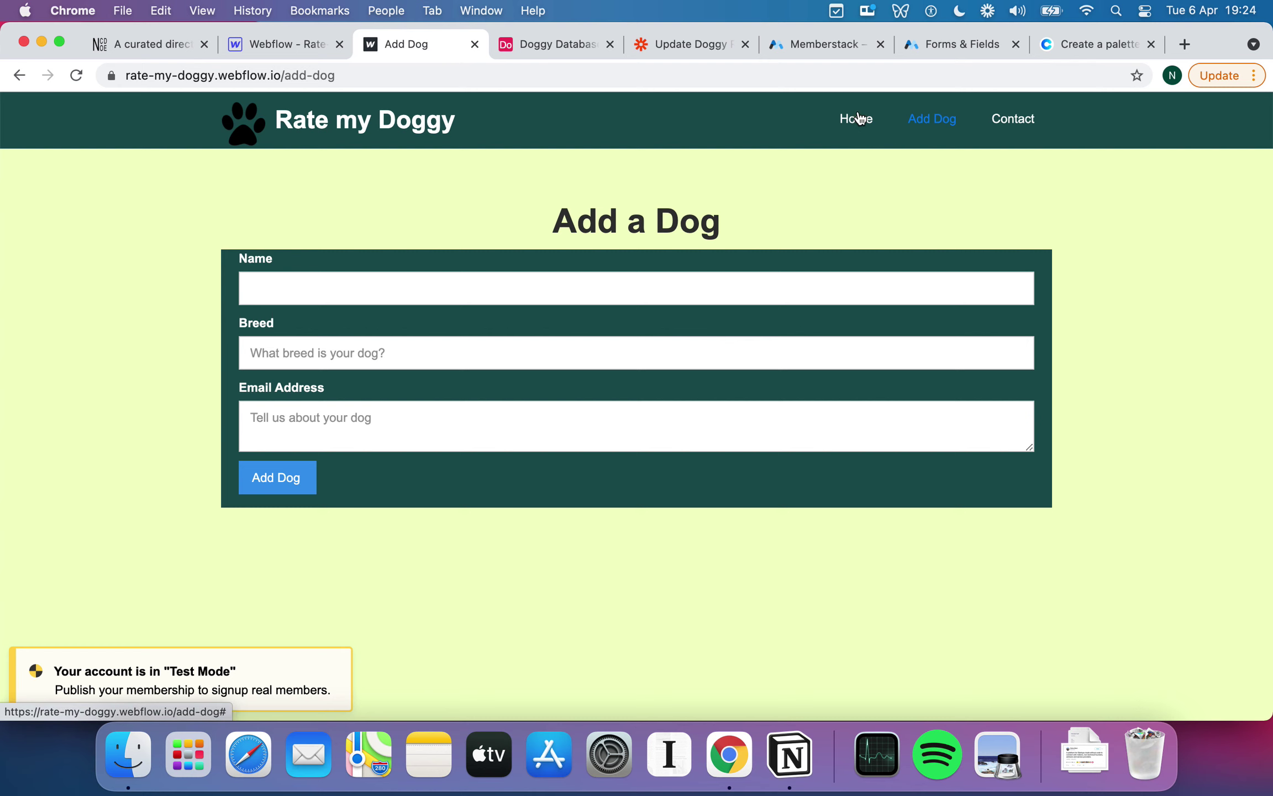
click(858, 119)
click(386, 138)
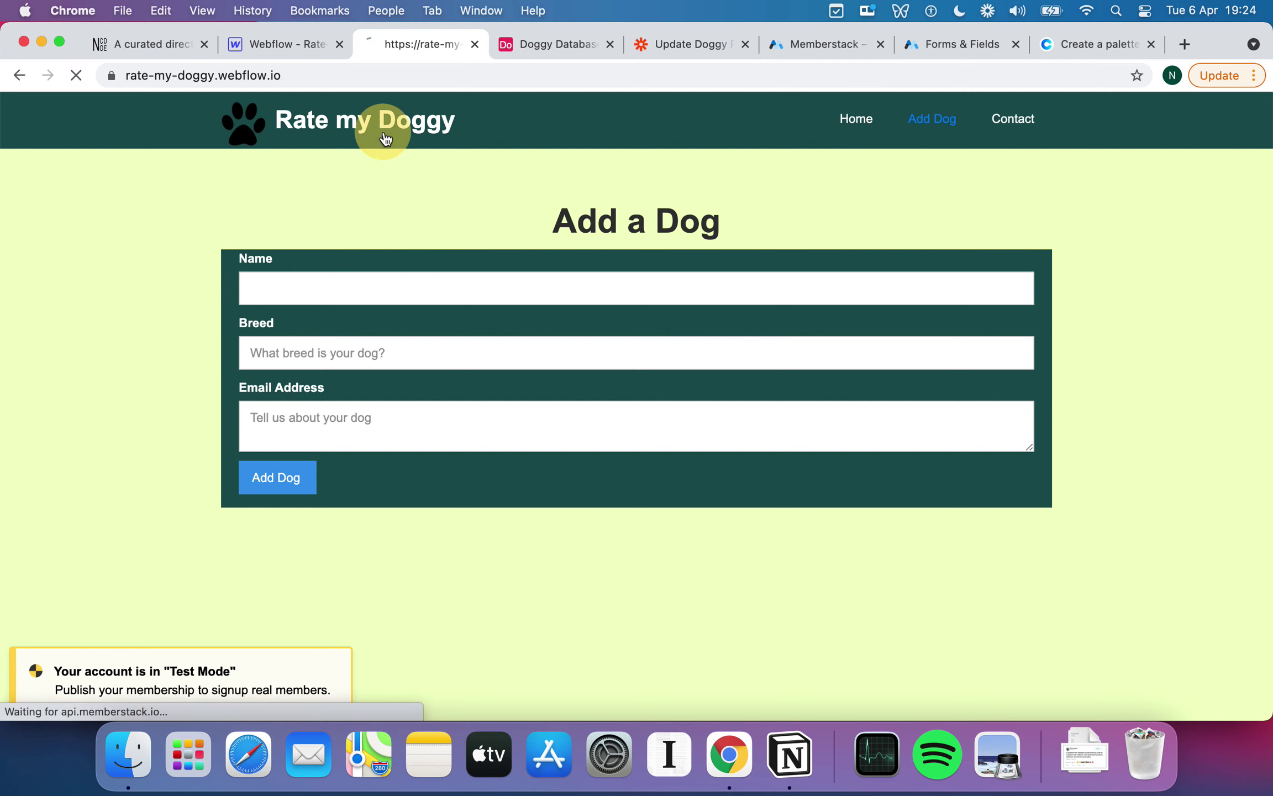
click(597, 210)
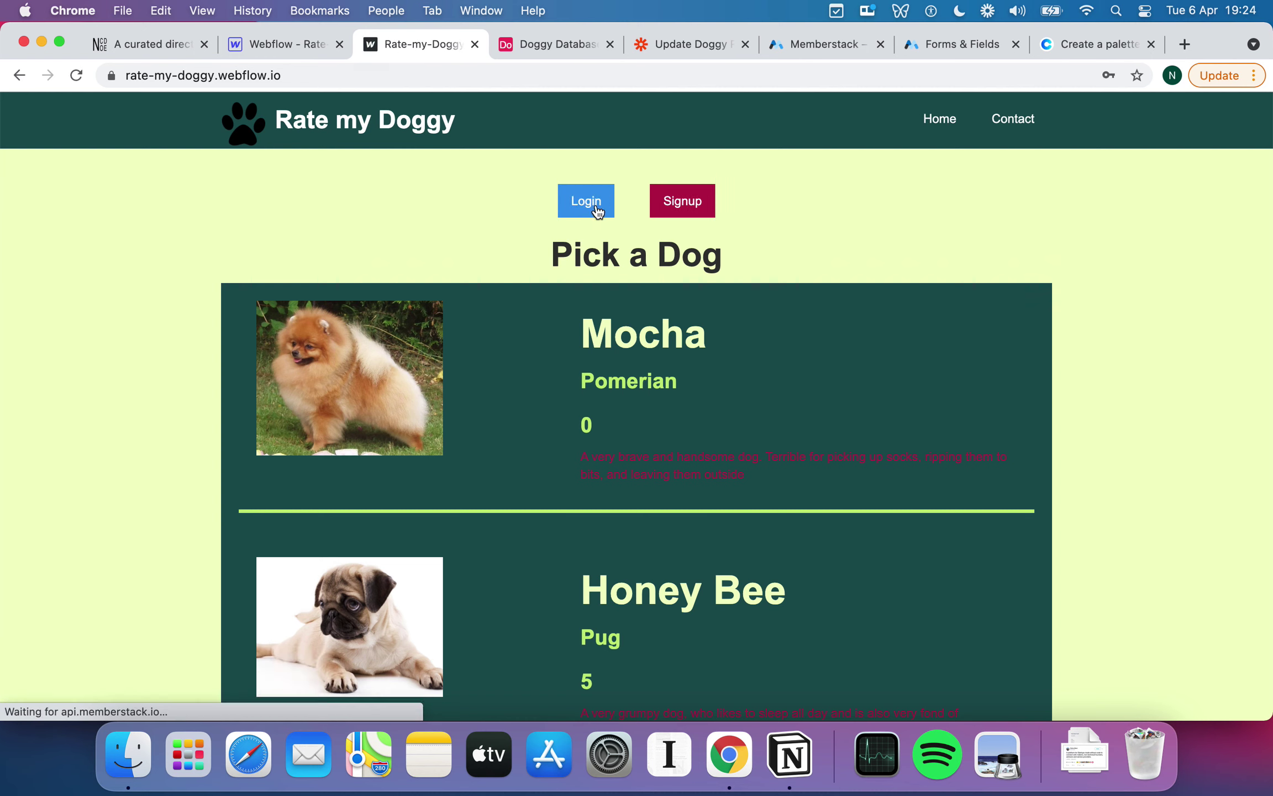
Step: Load /add-dog on the live site while logged out to confirm access is blocked
click(412, 77)
key(Right)
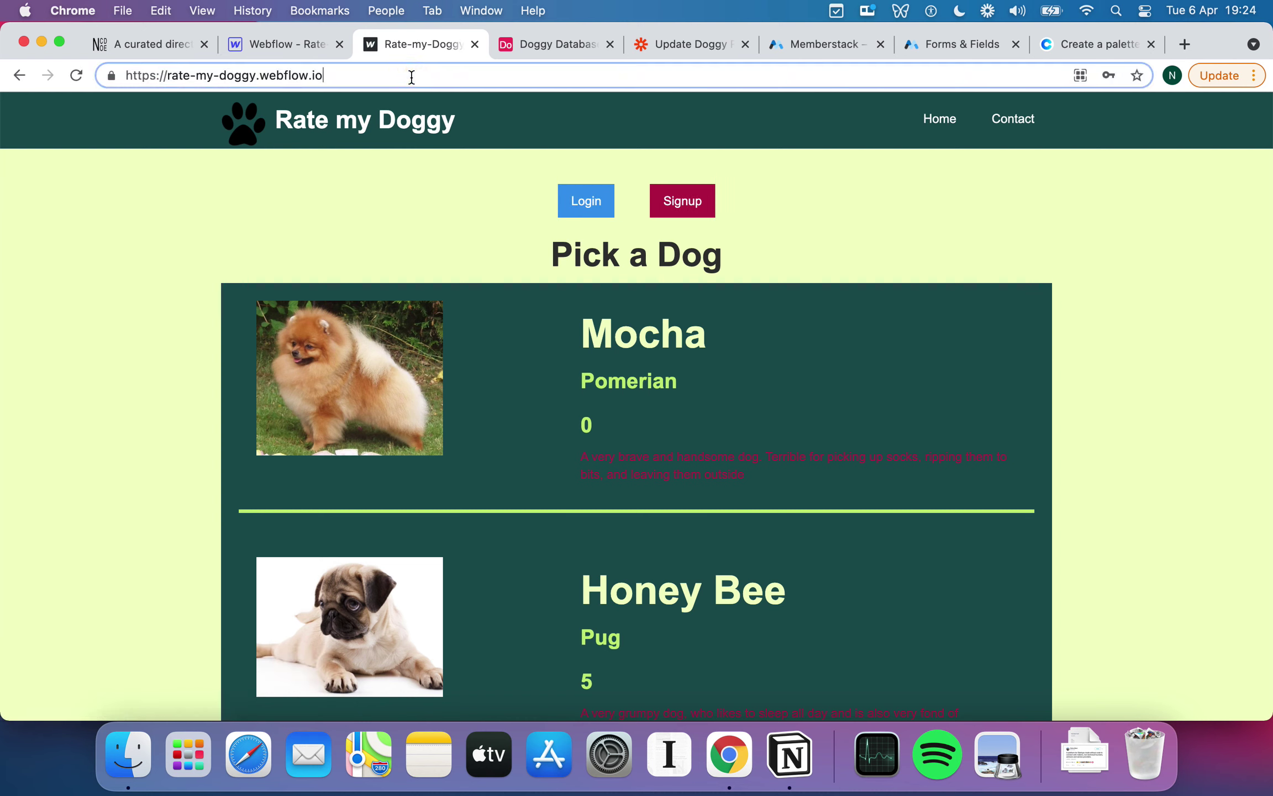
text(/add-dog)
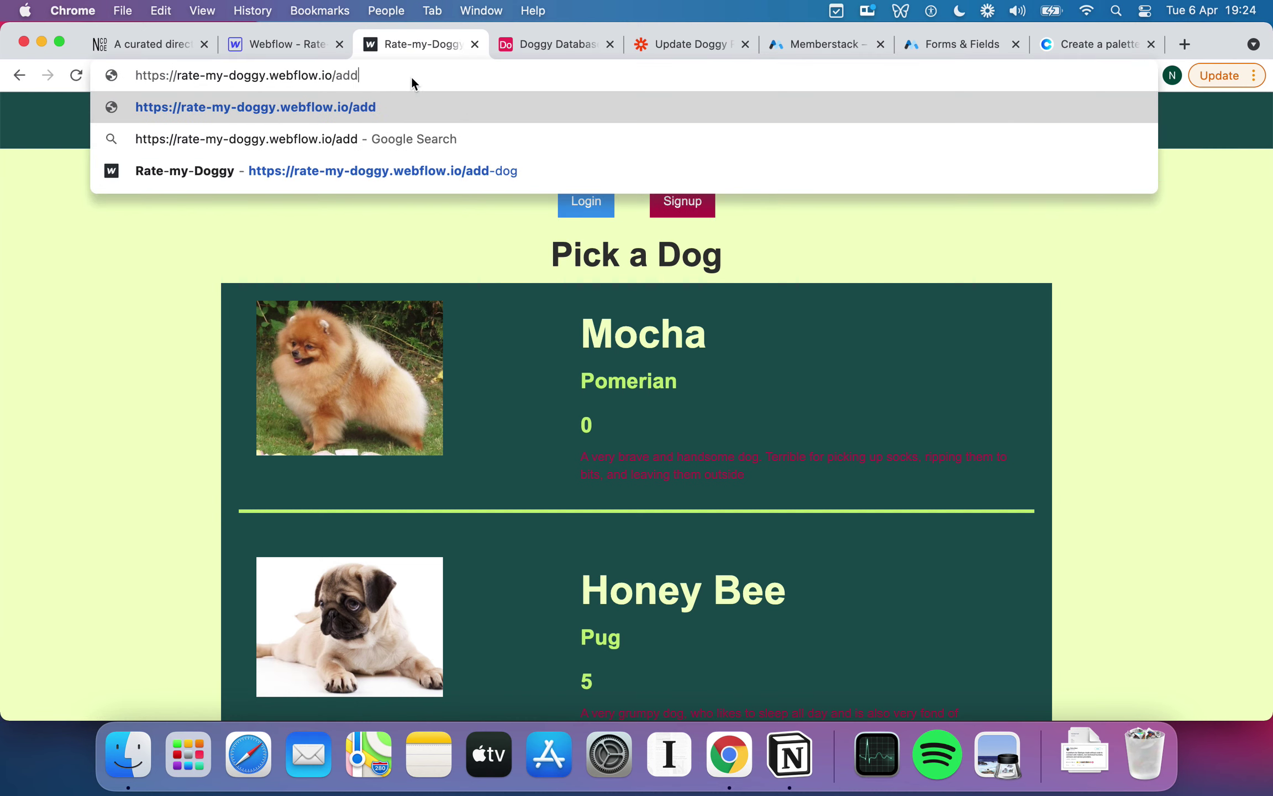
key(Return)
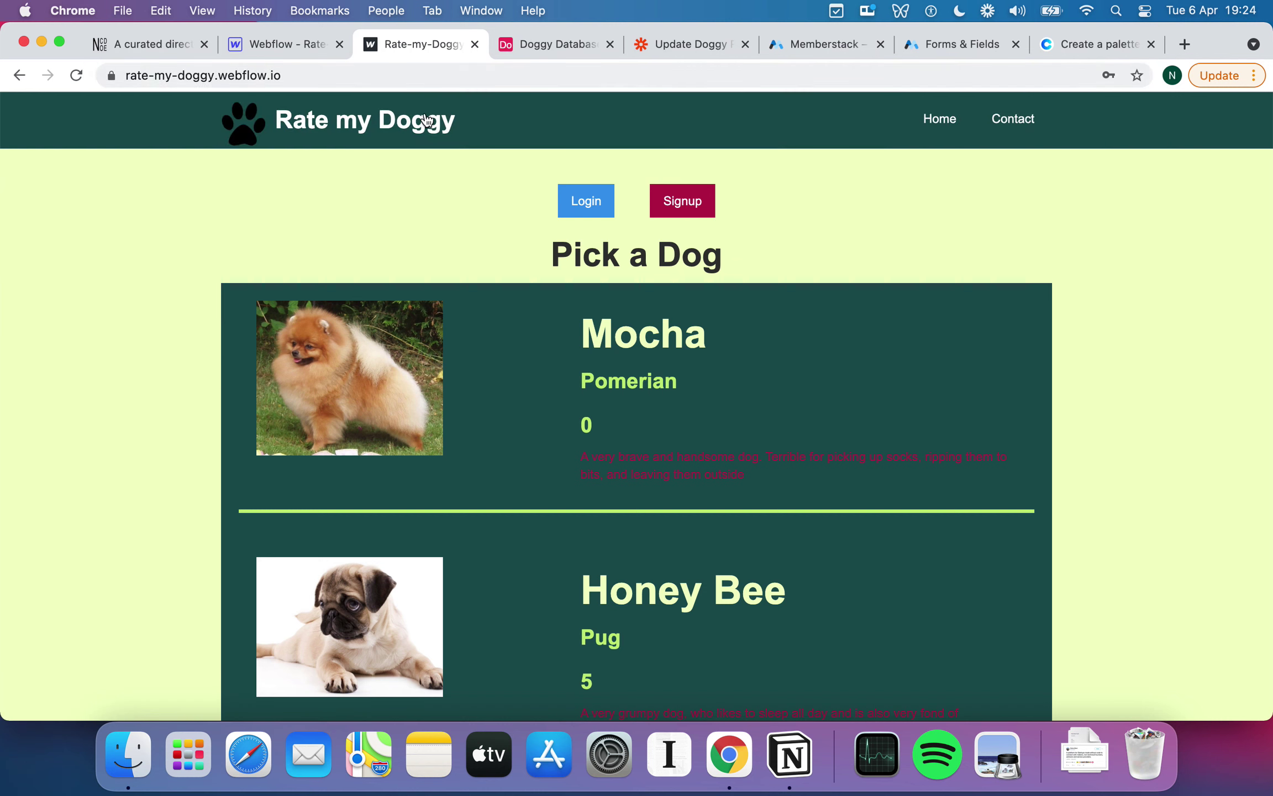
click(447, 77)
text(/add-dog)
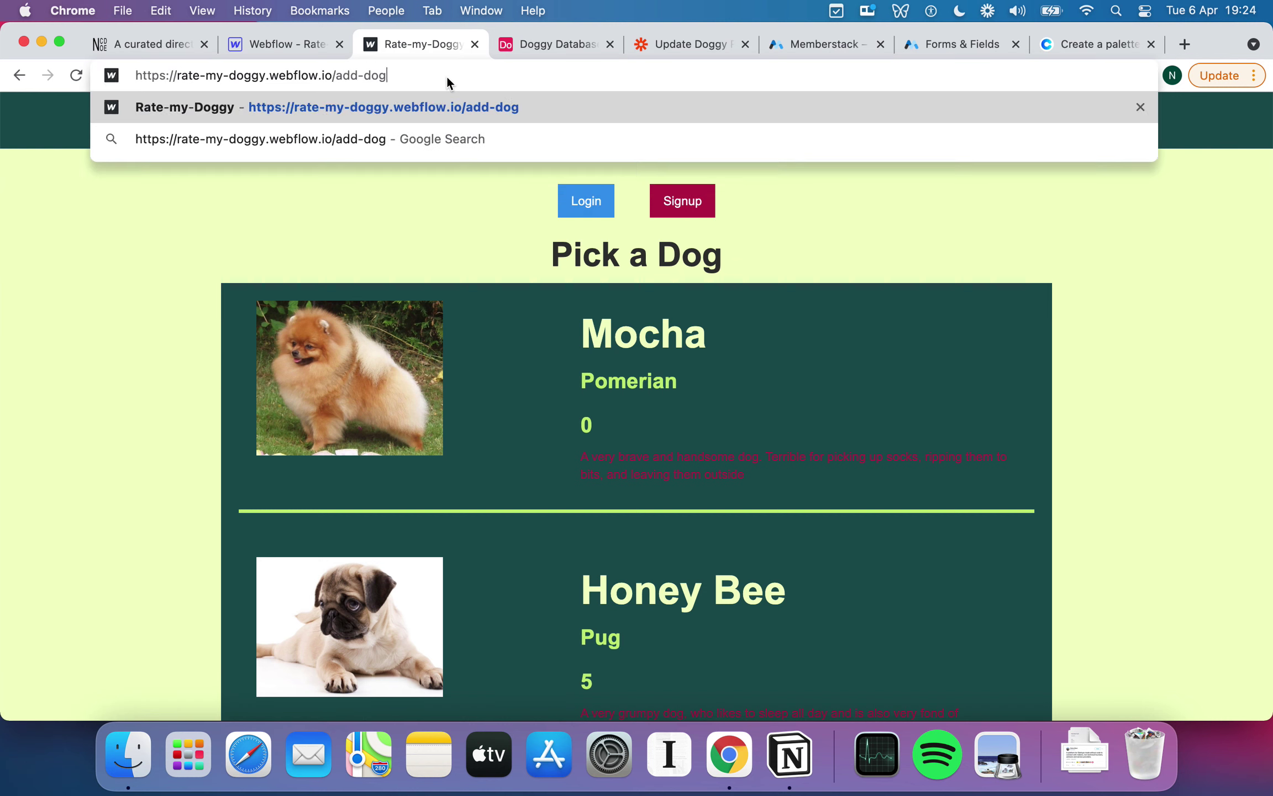
key(Return)
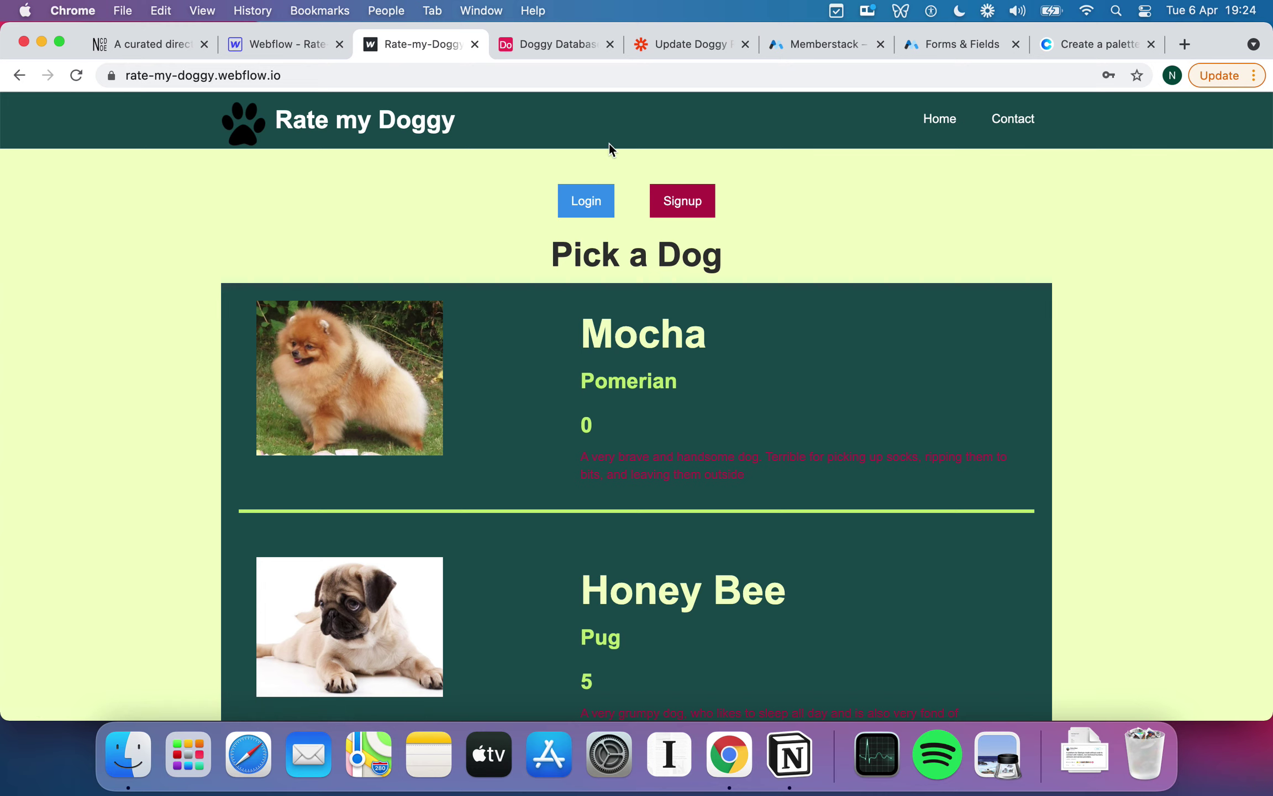
Step: Log in to reach the Add Dog page, then return home and log out
click(599, 200)
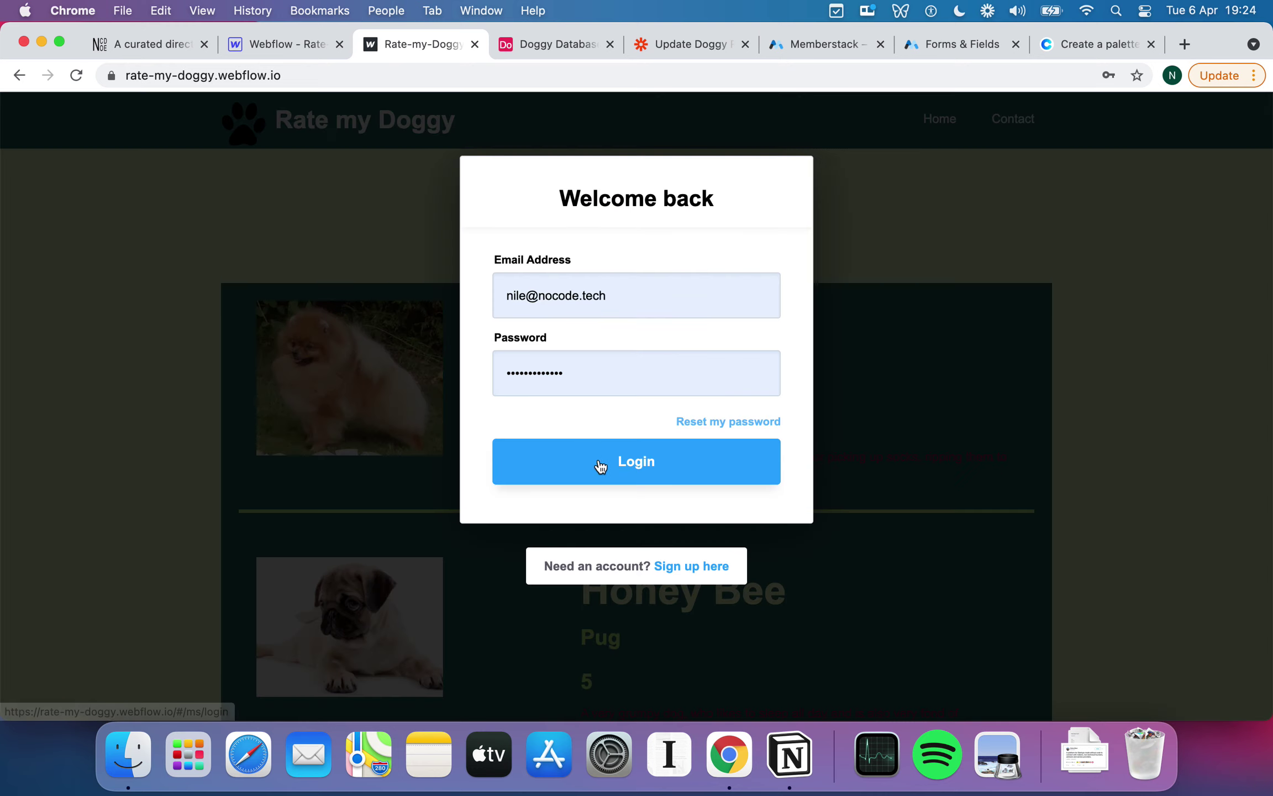
click(599, 461)
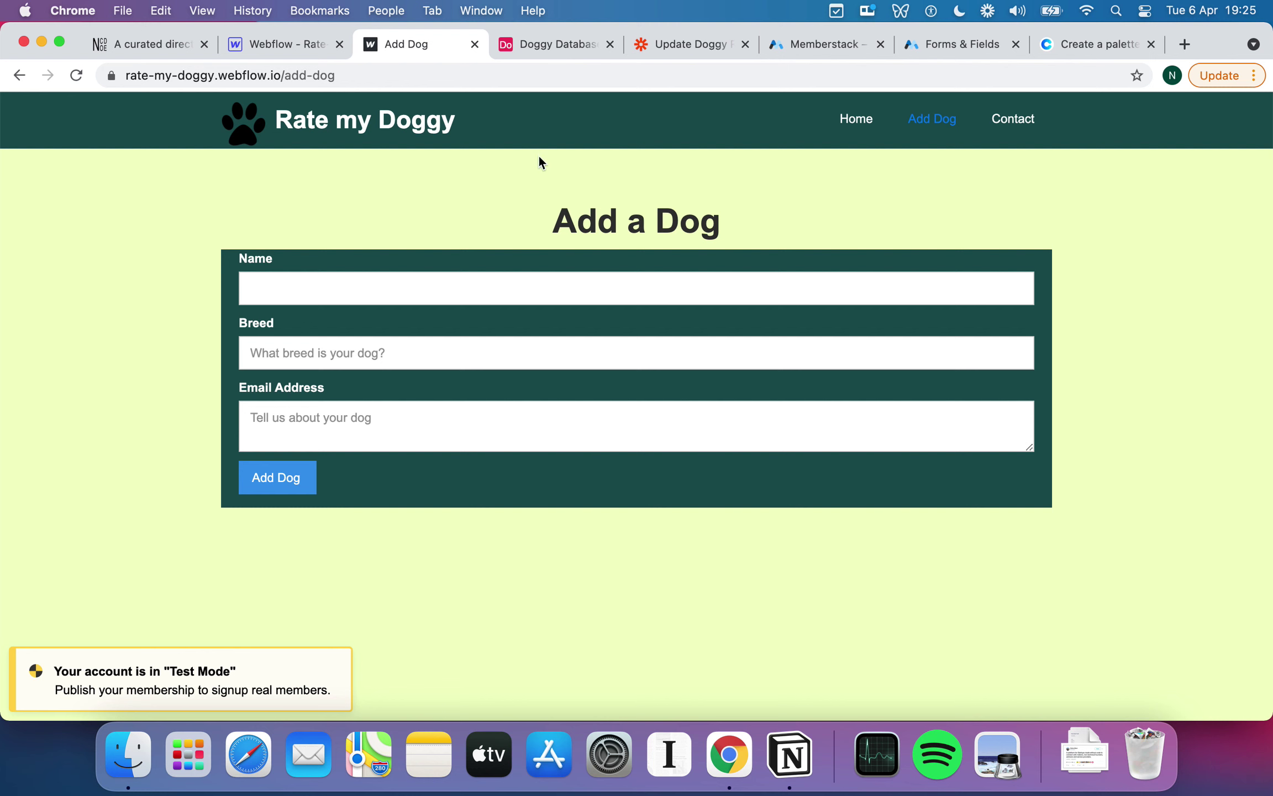
click(964, 45)
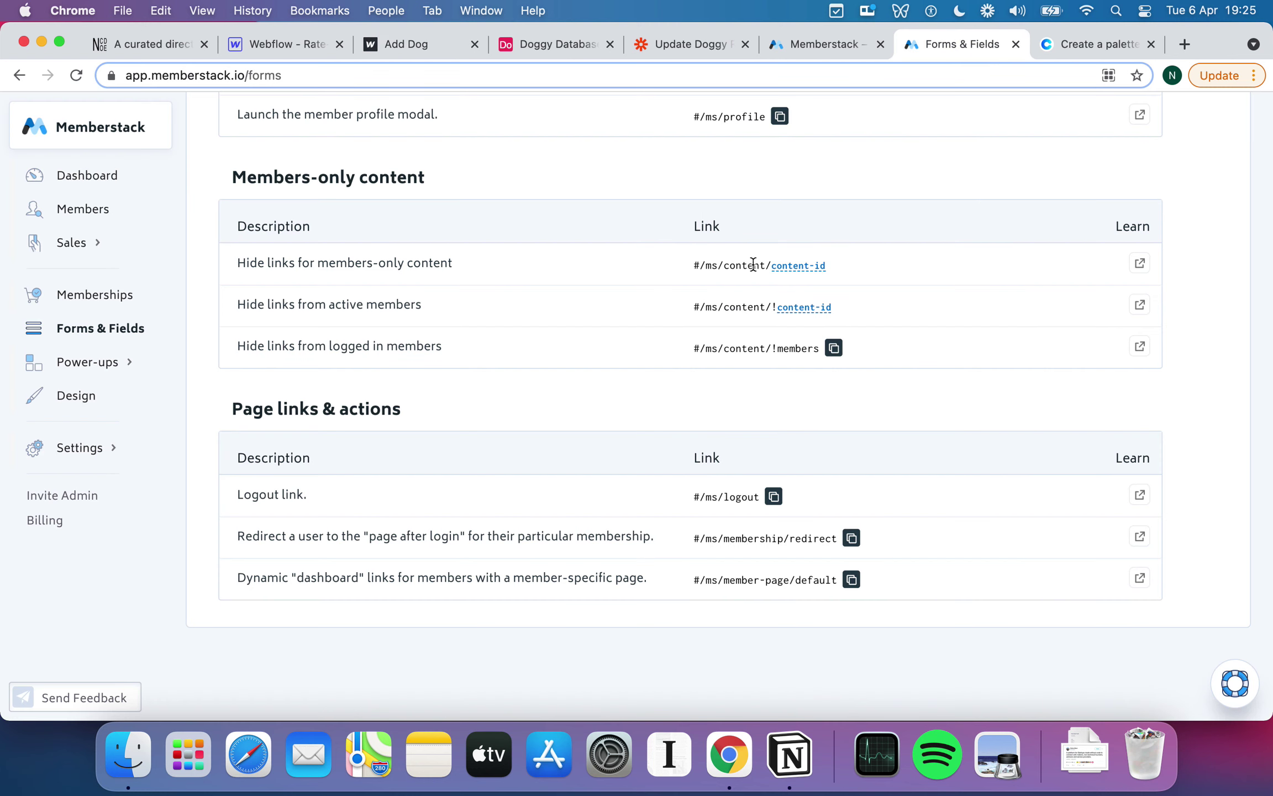
click(319, 52)
click(429, 40)
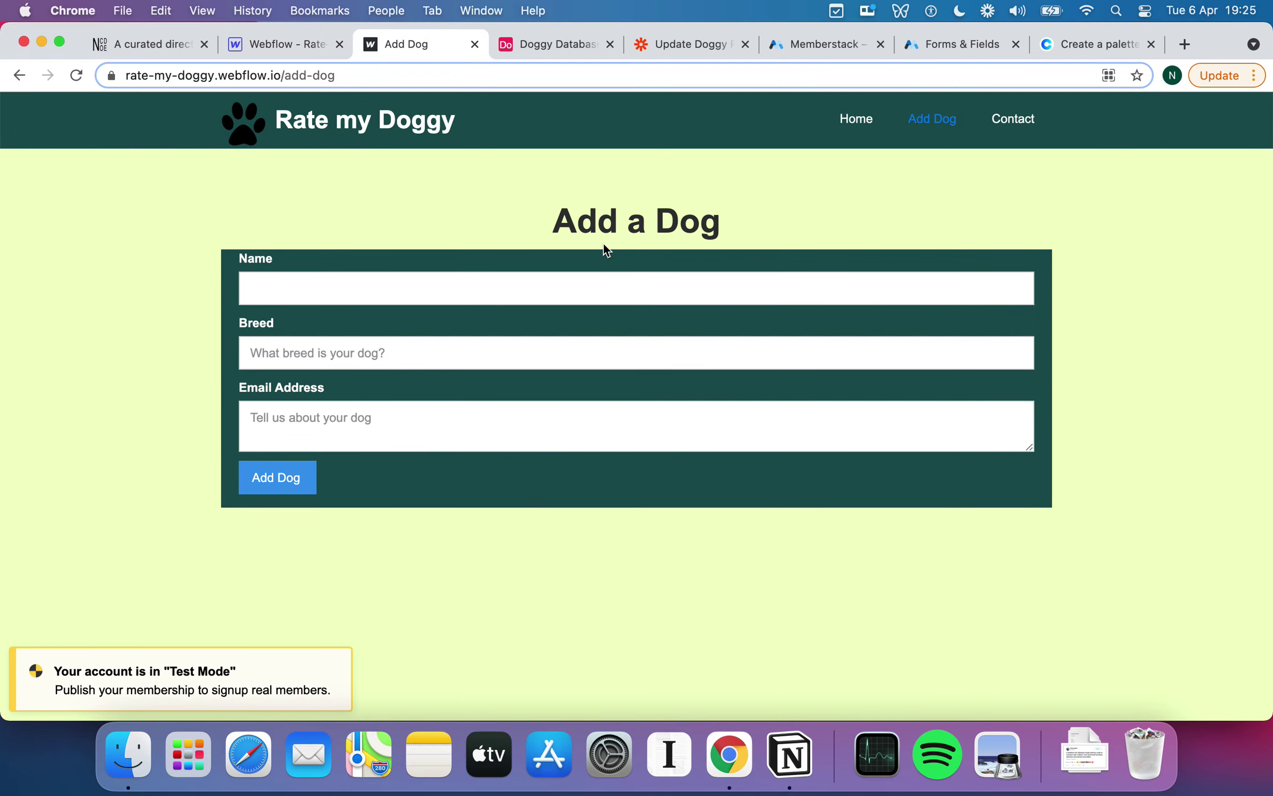
click(253, 129)
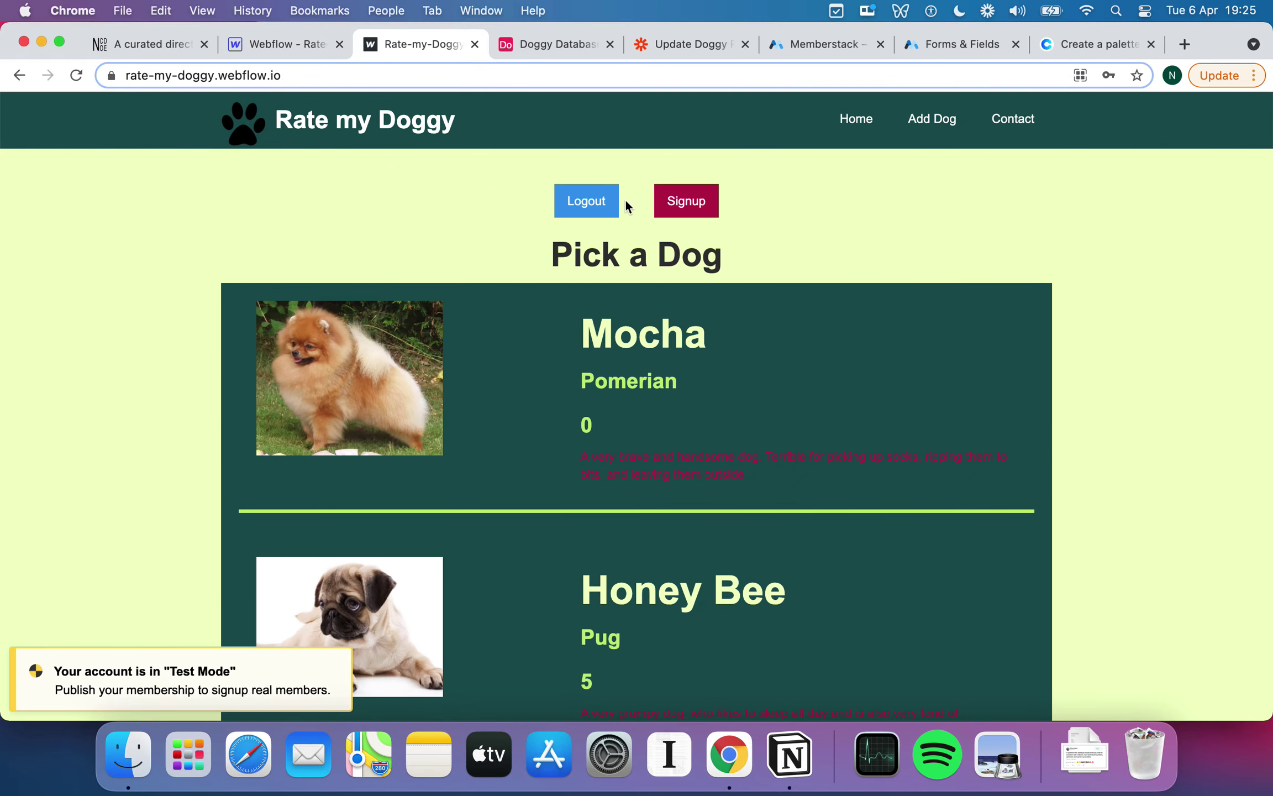
click(589, 200)
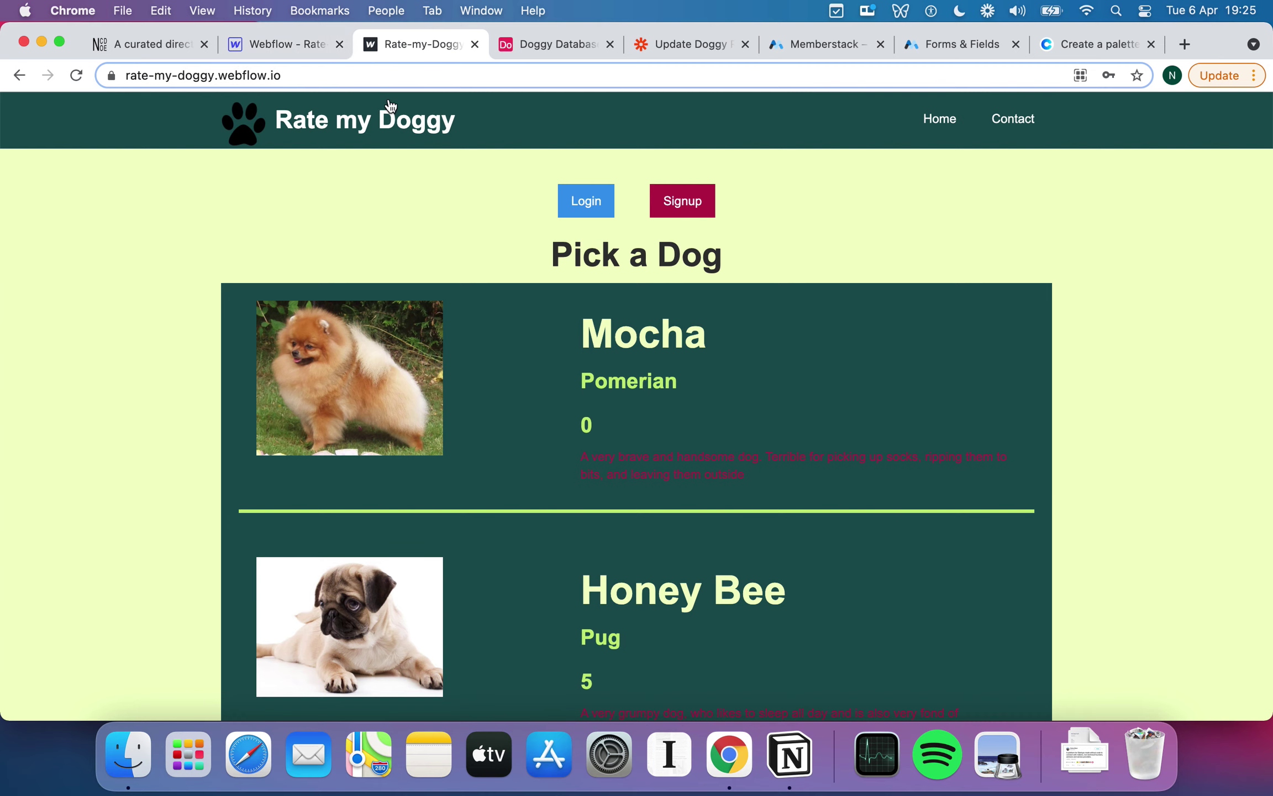
click(296, 46)
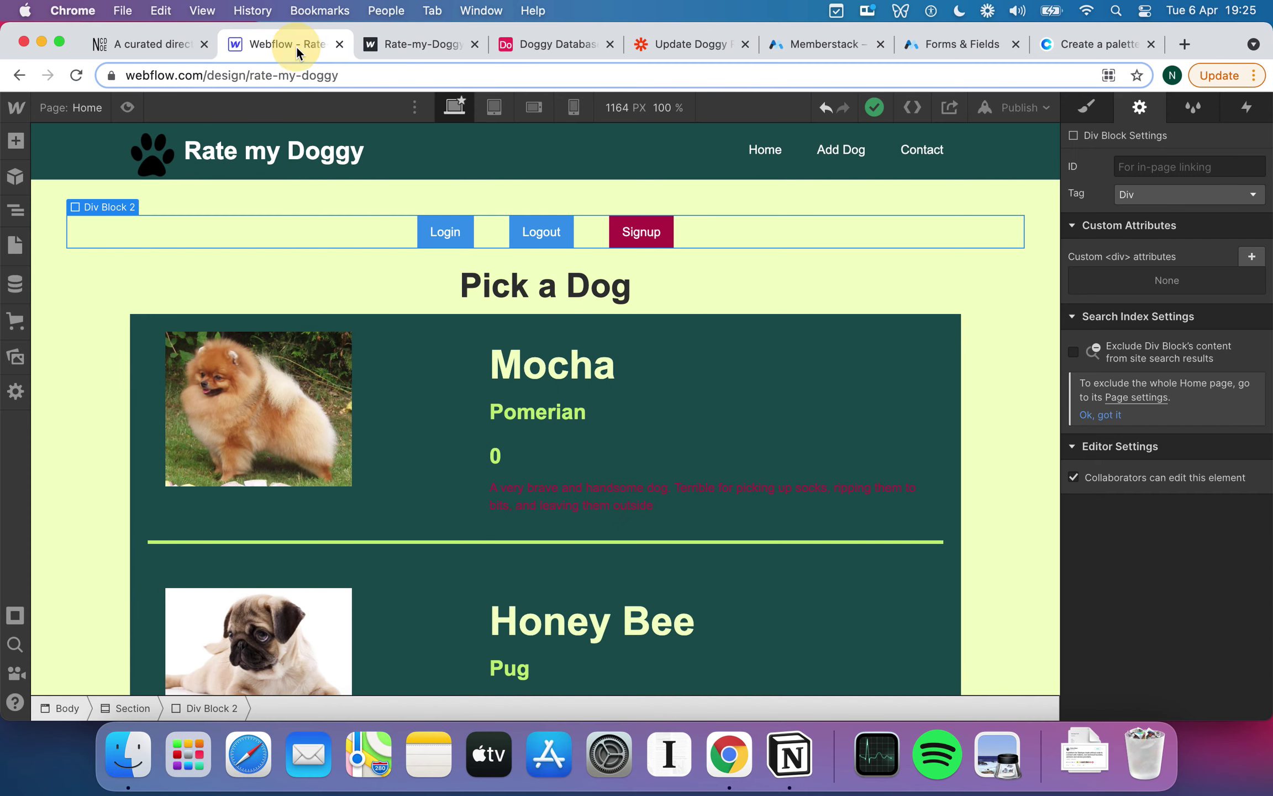
Step: Duplicate the Login button and relabel the copy Profile
click(464, 230)
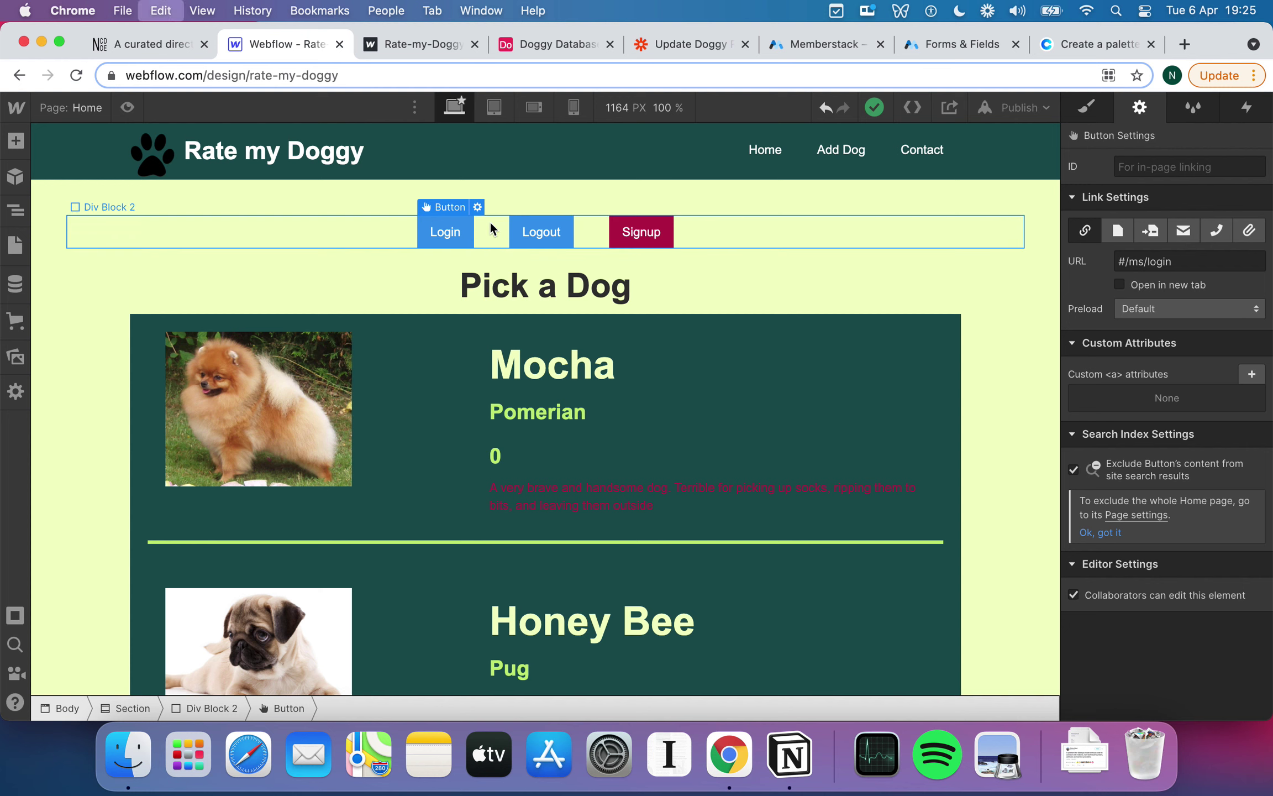
key(super+d)
double_click(399, 232)
text(Profile)
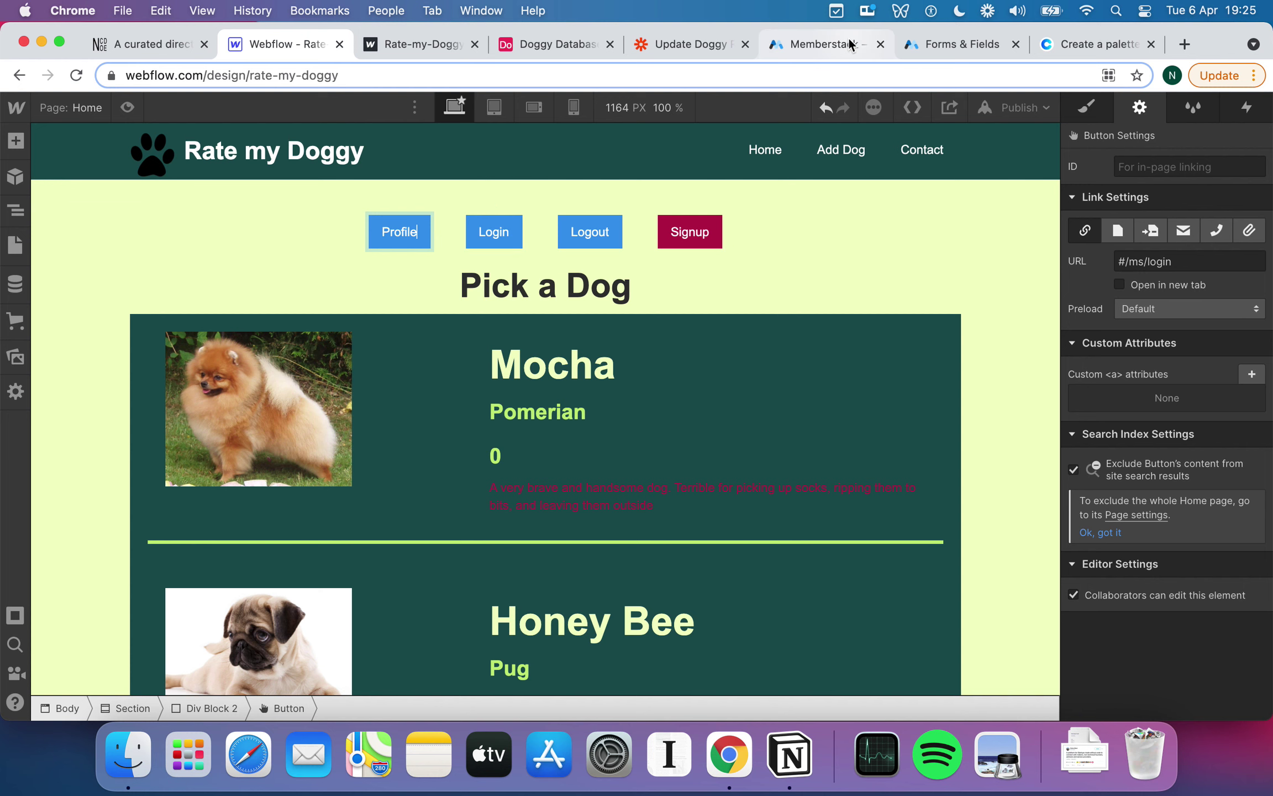
Step: Copy the #/ms/profile link from Memberstack's Forms & Fields Profile tab
click(824, 44)
click(946, 44)
scroll(335, 213, up, 5)
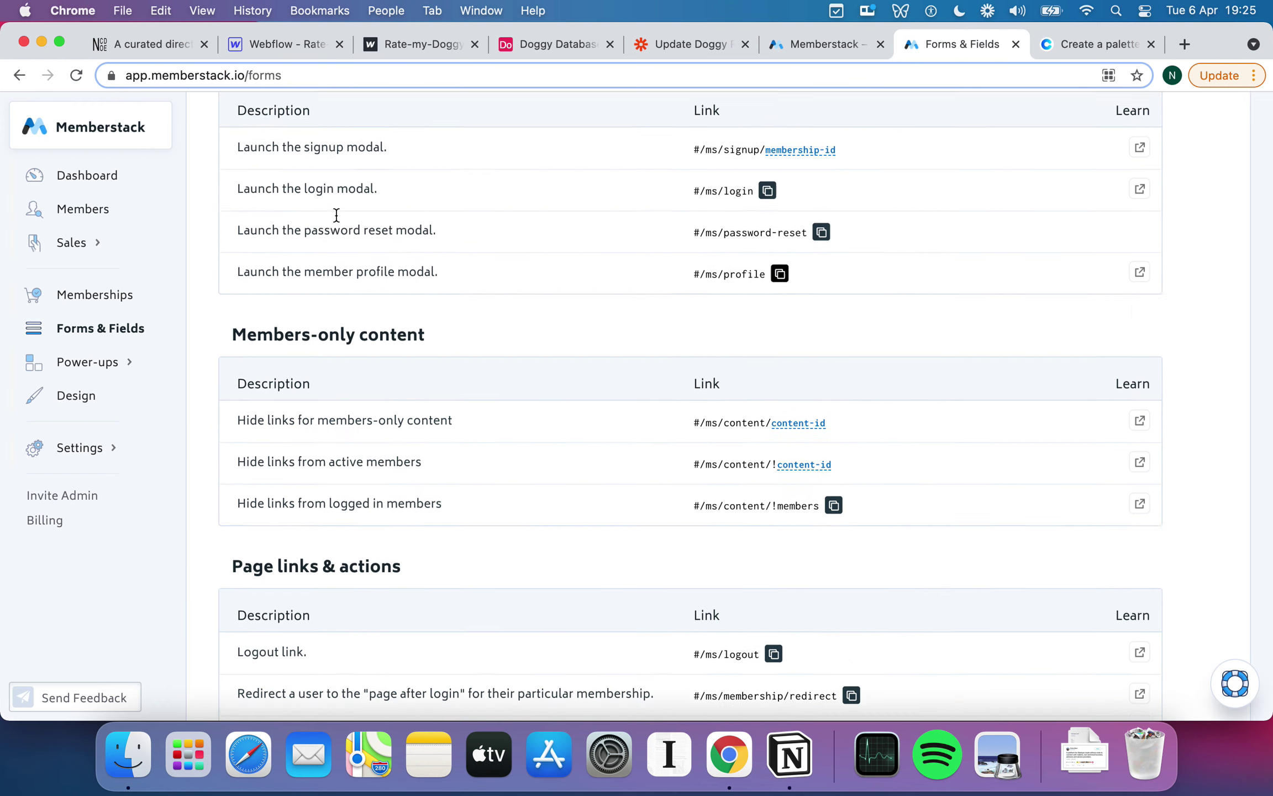
scroll(336, 218, down, 3)
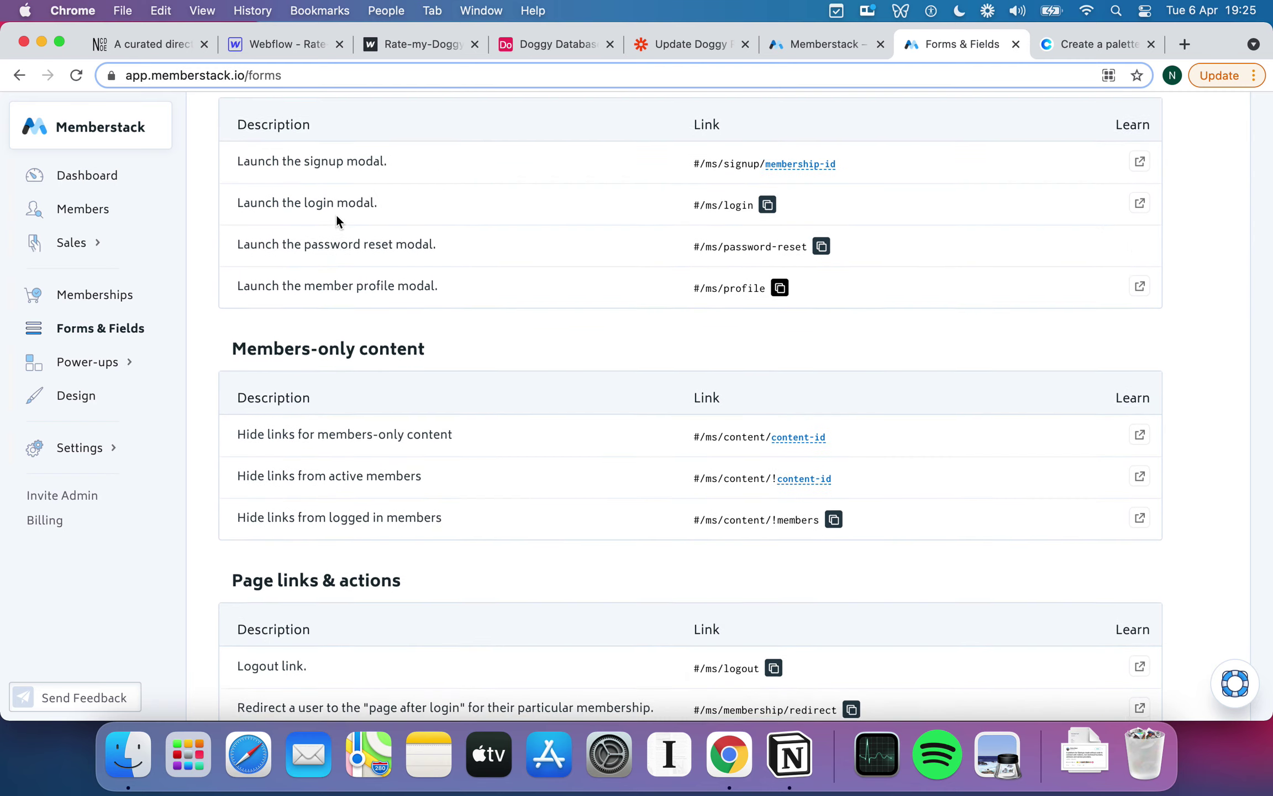
scroll(335, 219, up, 5)
click(408, 196)
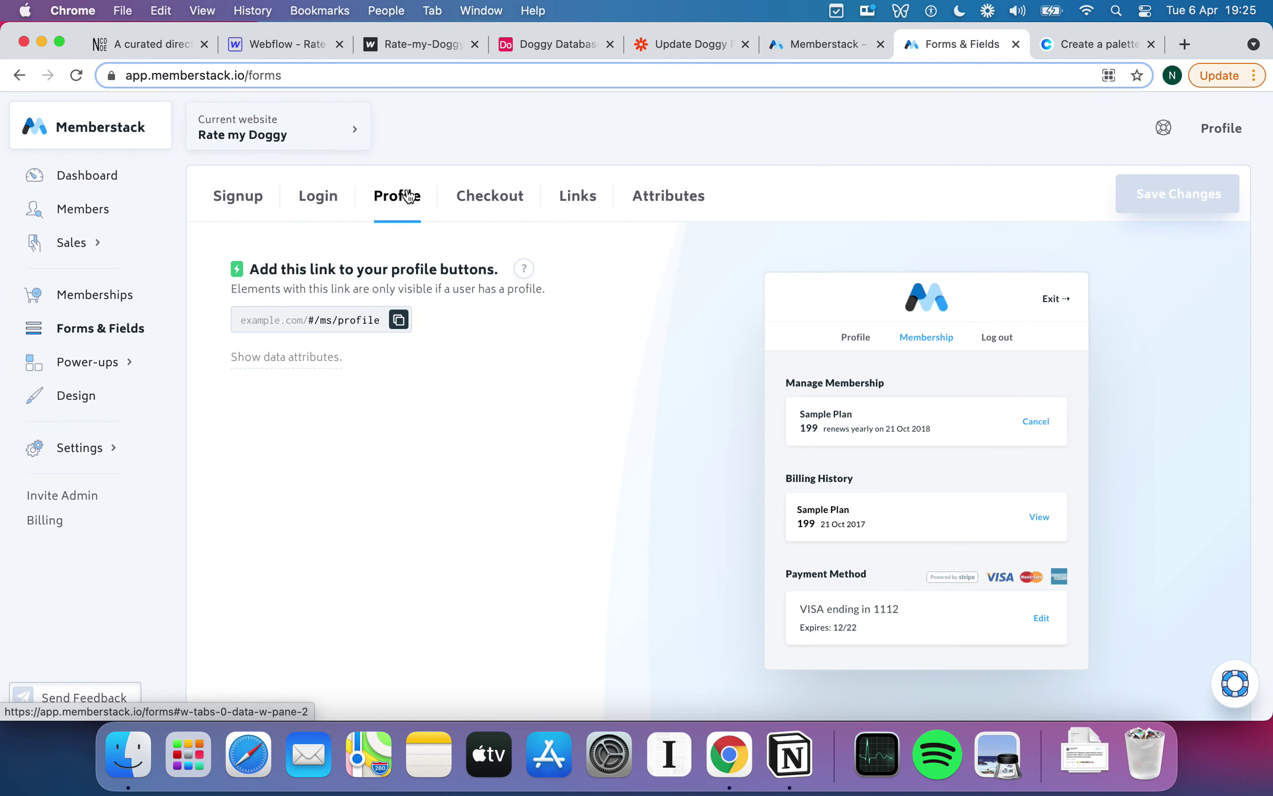
click(410, 317)
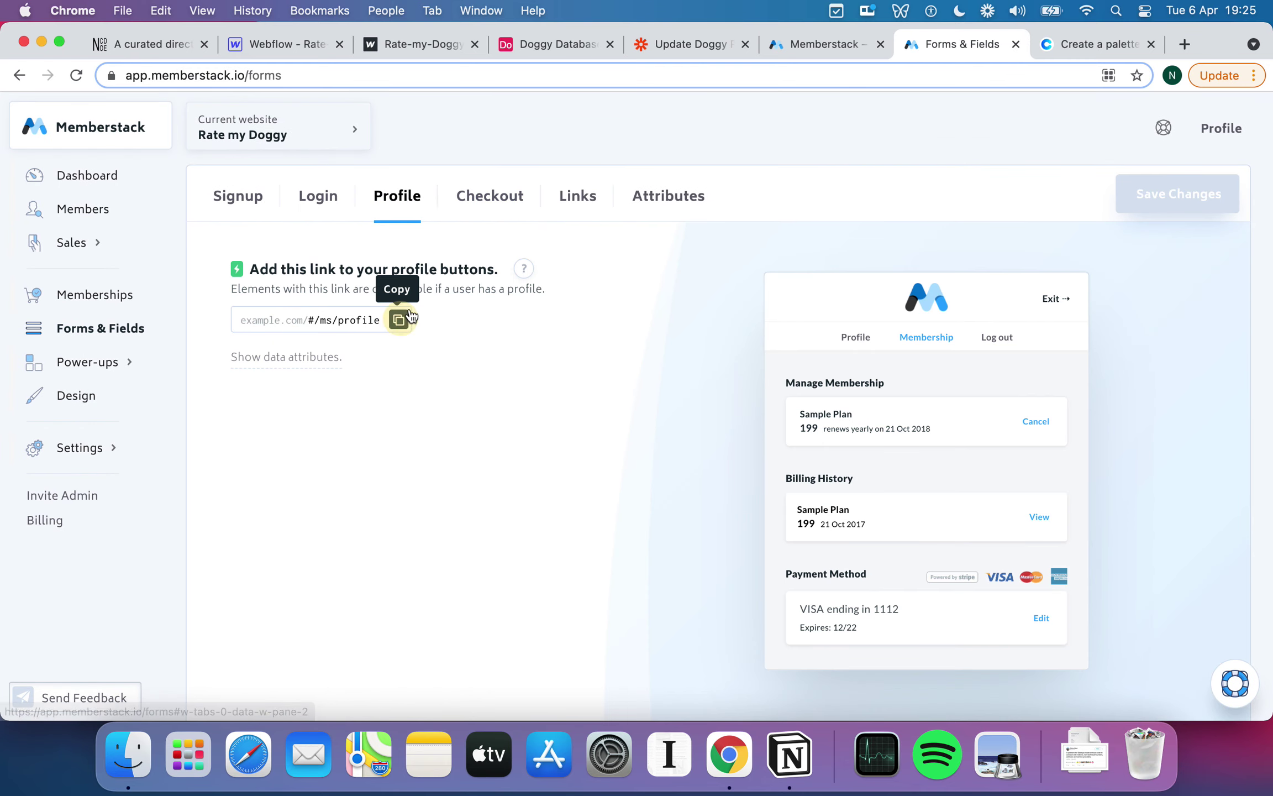
Step: Replace the Profile button's URL with the pasted #/ms/profile link
click(252, 52)
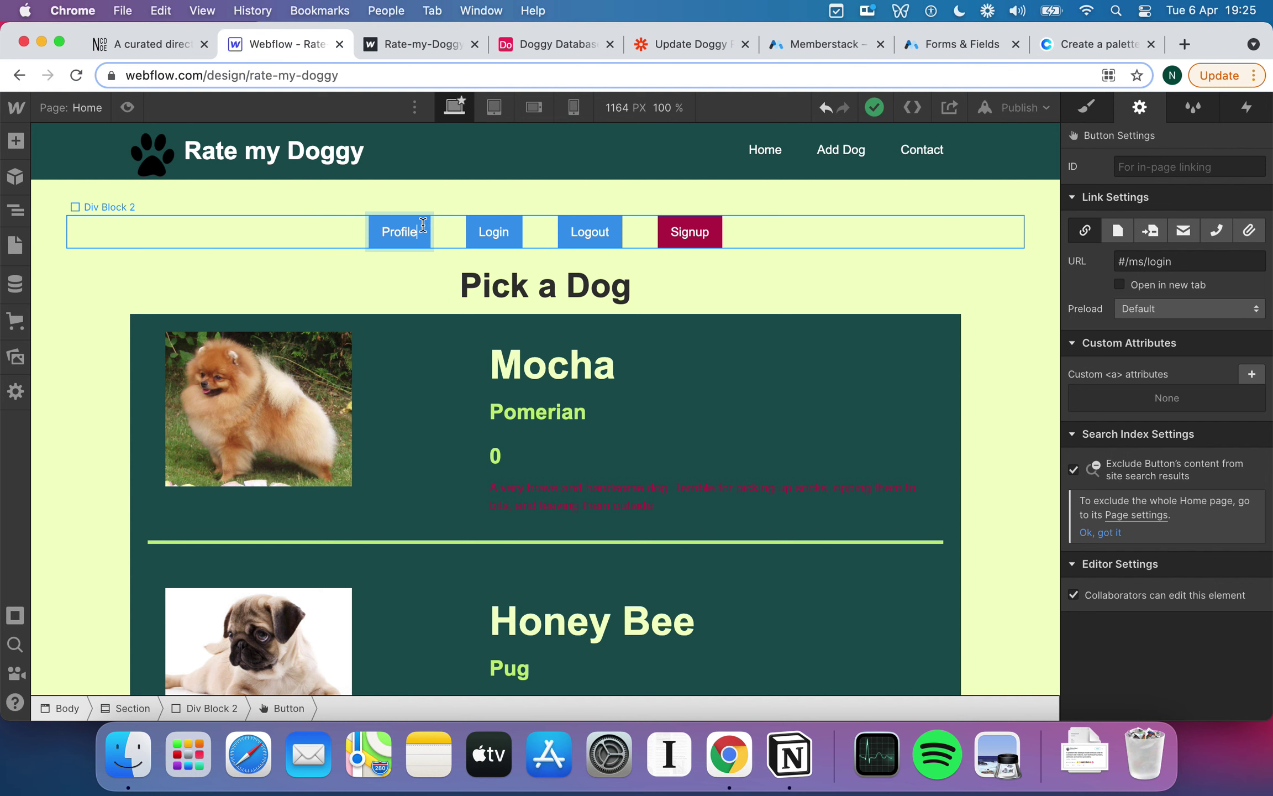
triple_click(1196, 255)
key(super+v)
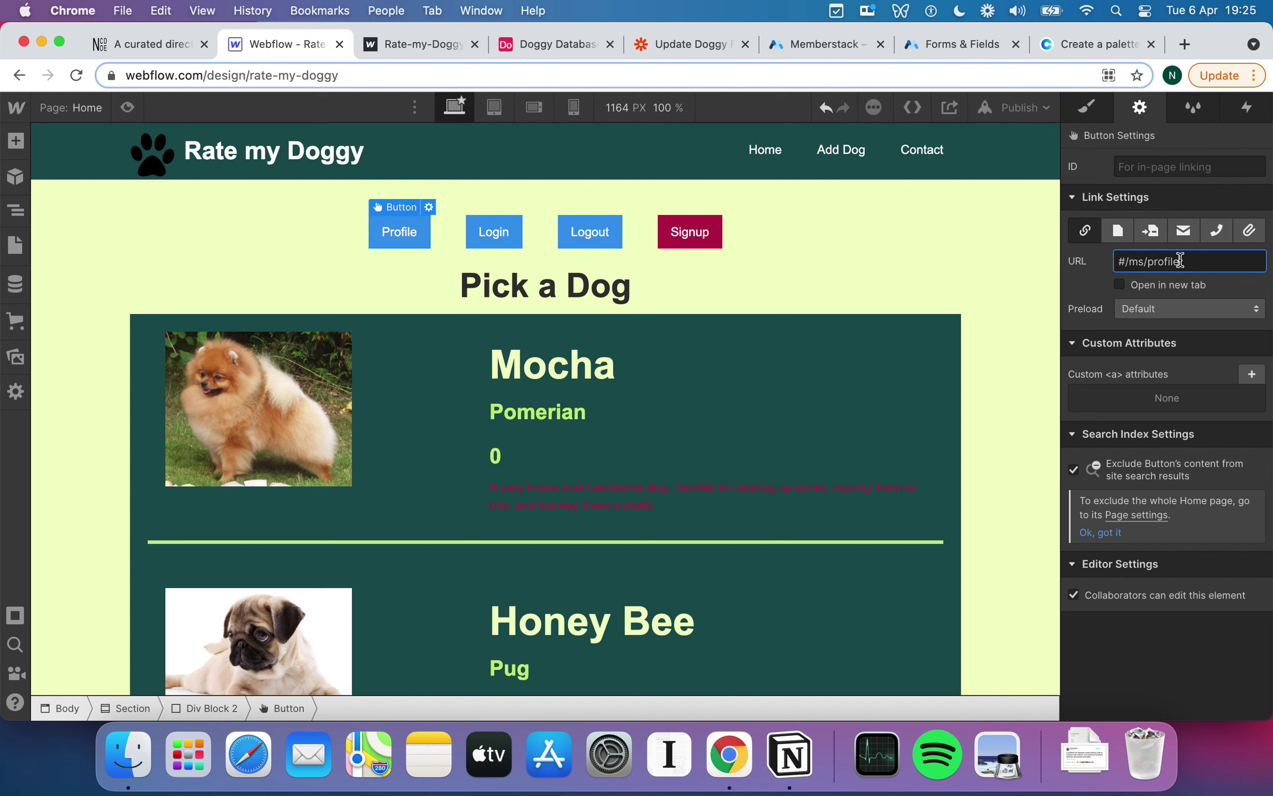
click(932, 224)
Step: Publish the site to its webflow.io domain and open the live site
click(1027, 111)
click(966, 326)
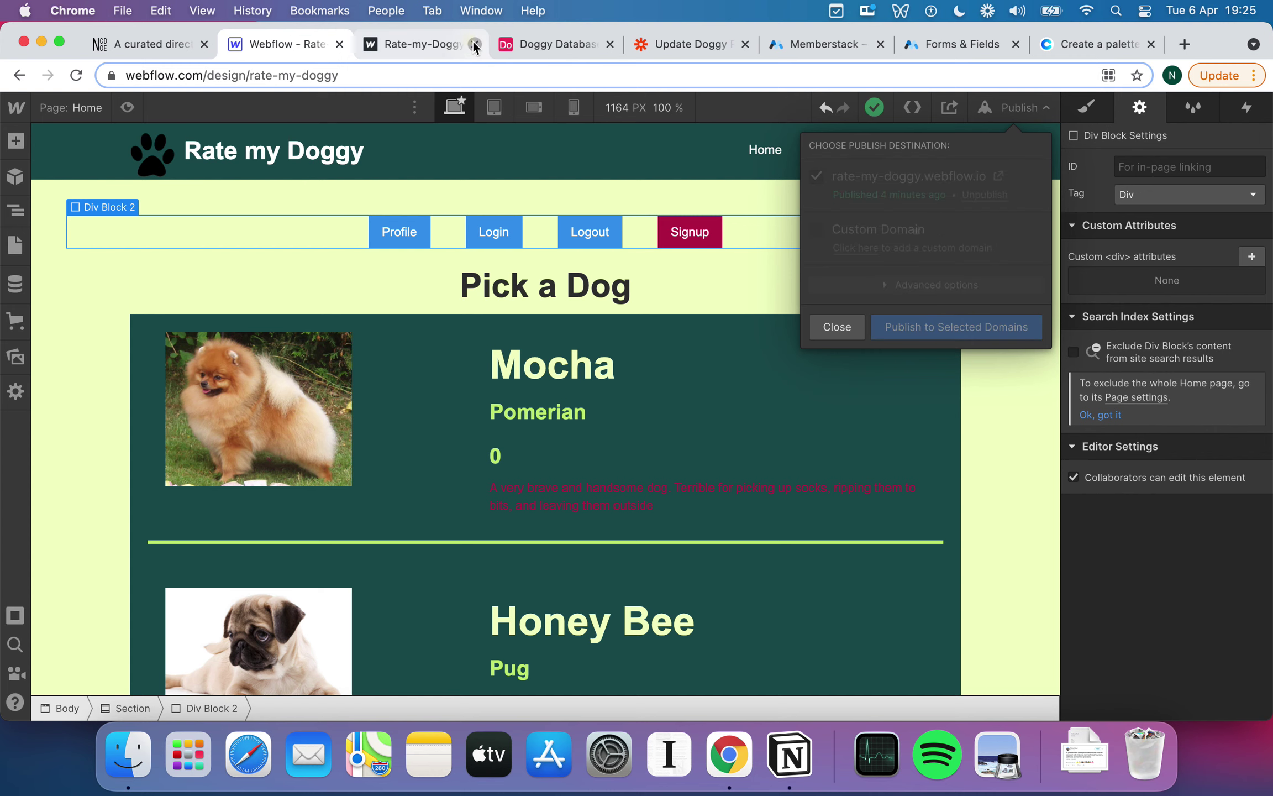
click(999, 177)
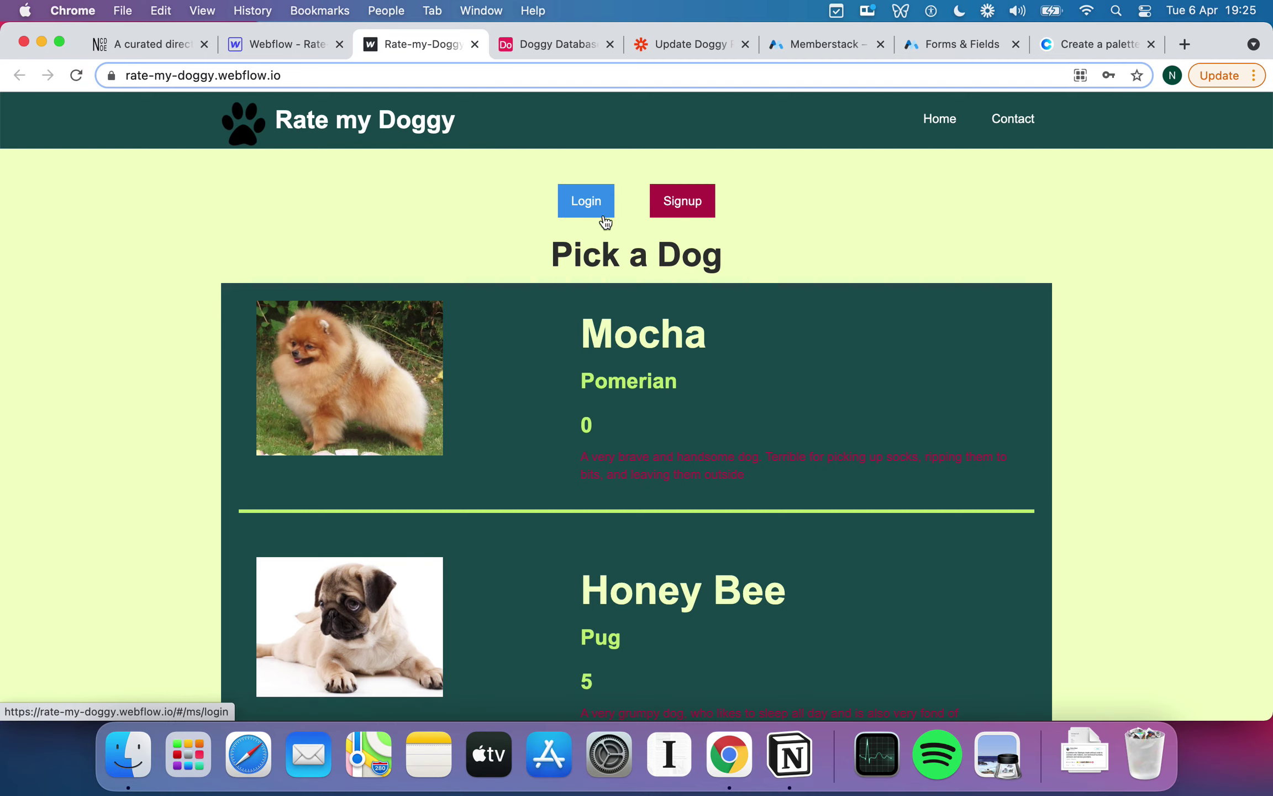
Step: Log in as a member on the live site and return to the home page
click(596, 211)
click(659, 469)
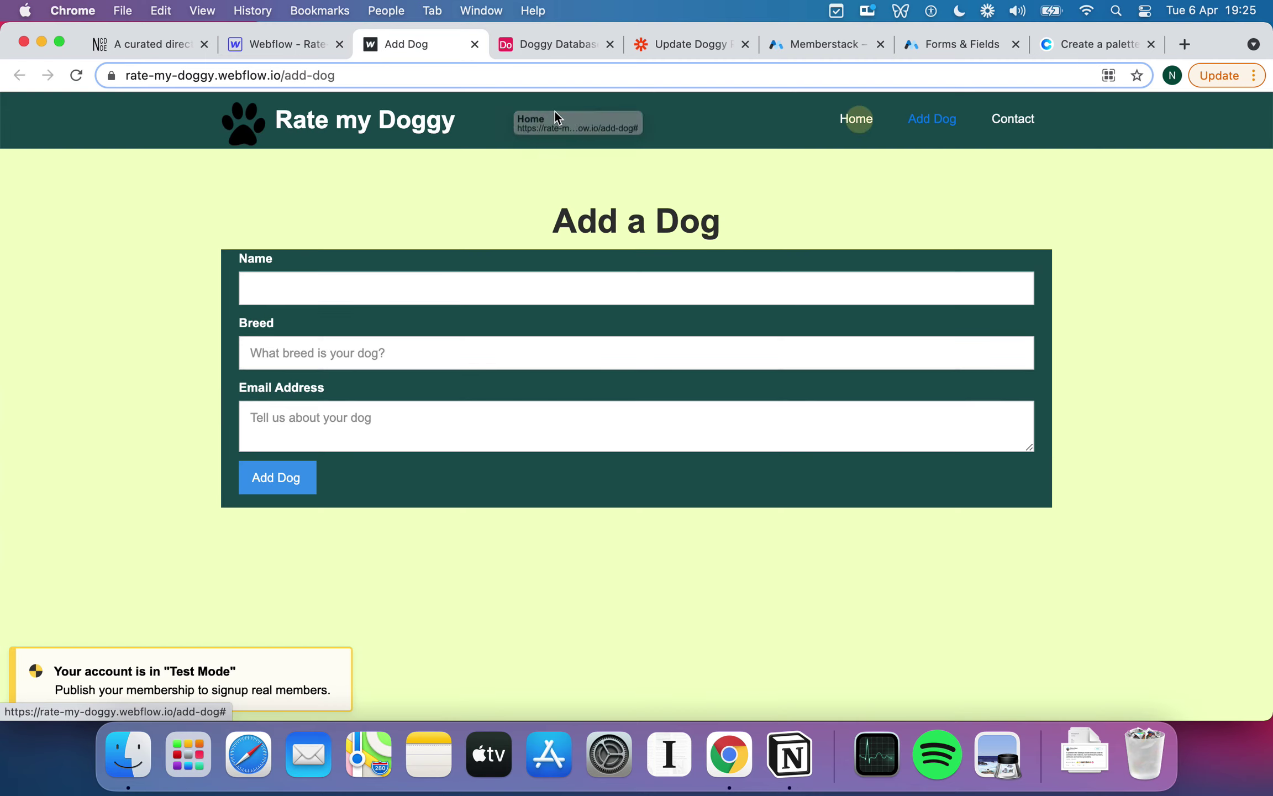
click(249, 129)
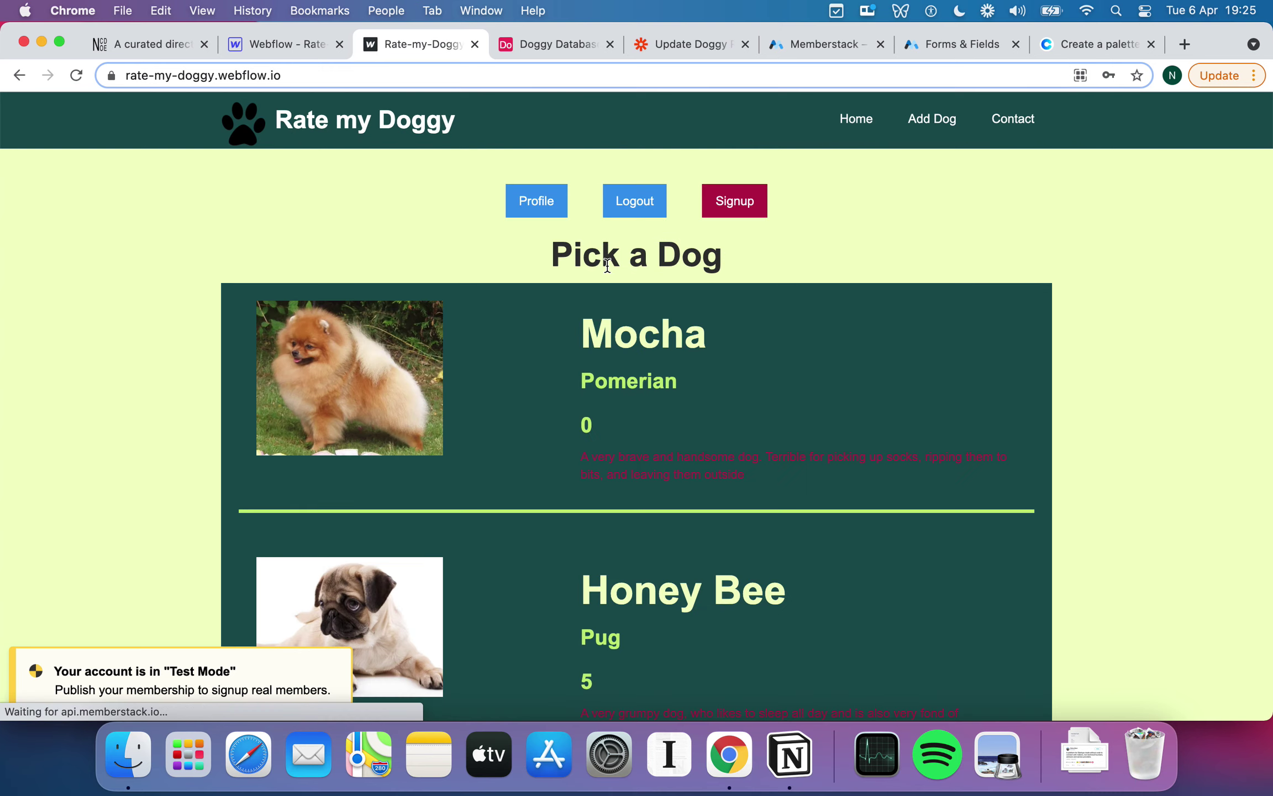
Step: Open the Profile window twice, switching between its Membership and Profile details
click(553, 212)
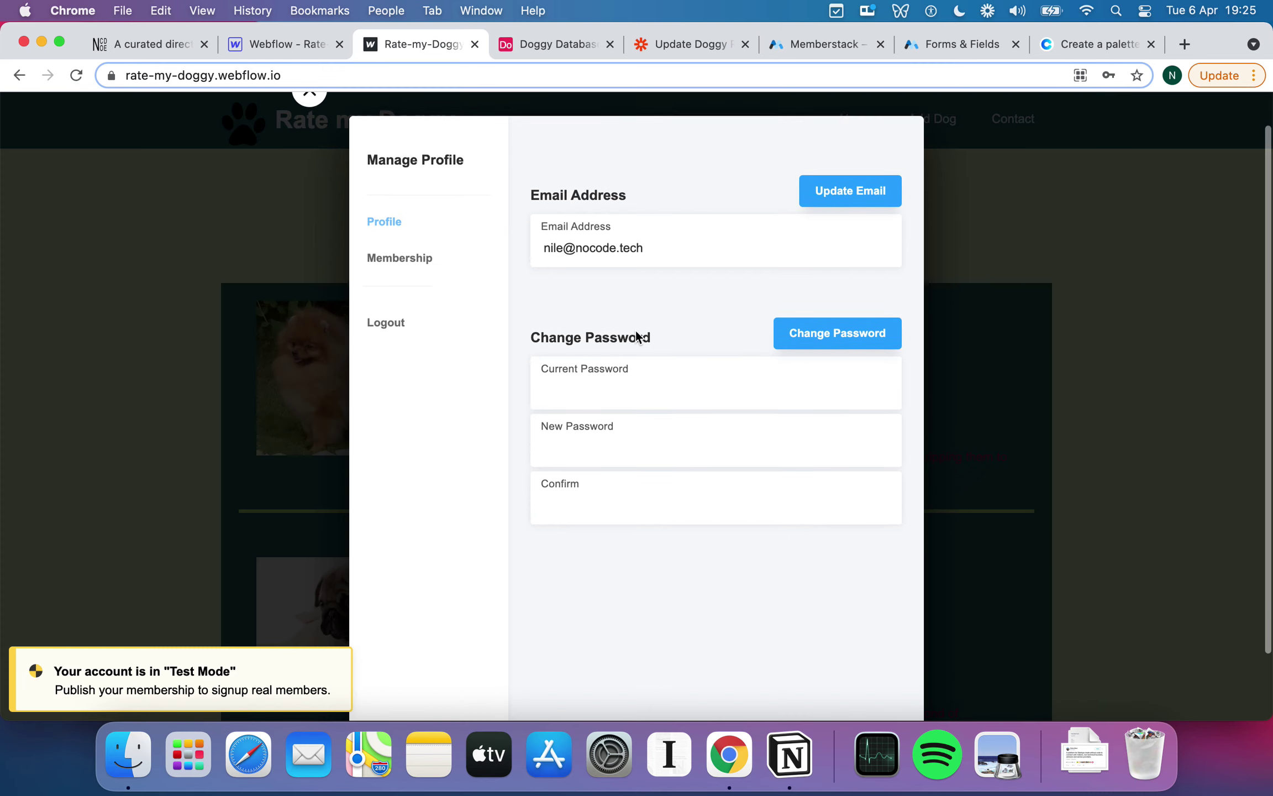
click(405, 257)
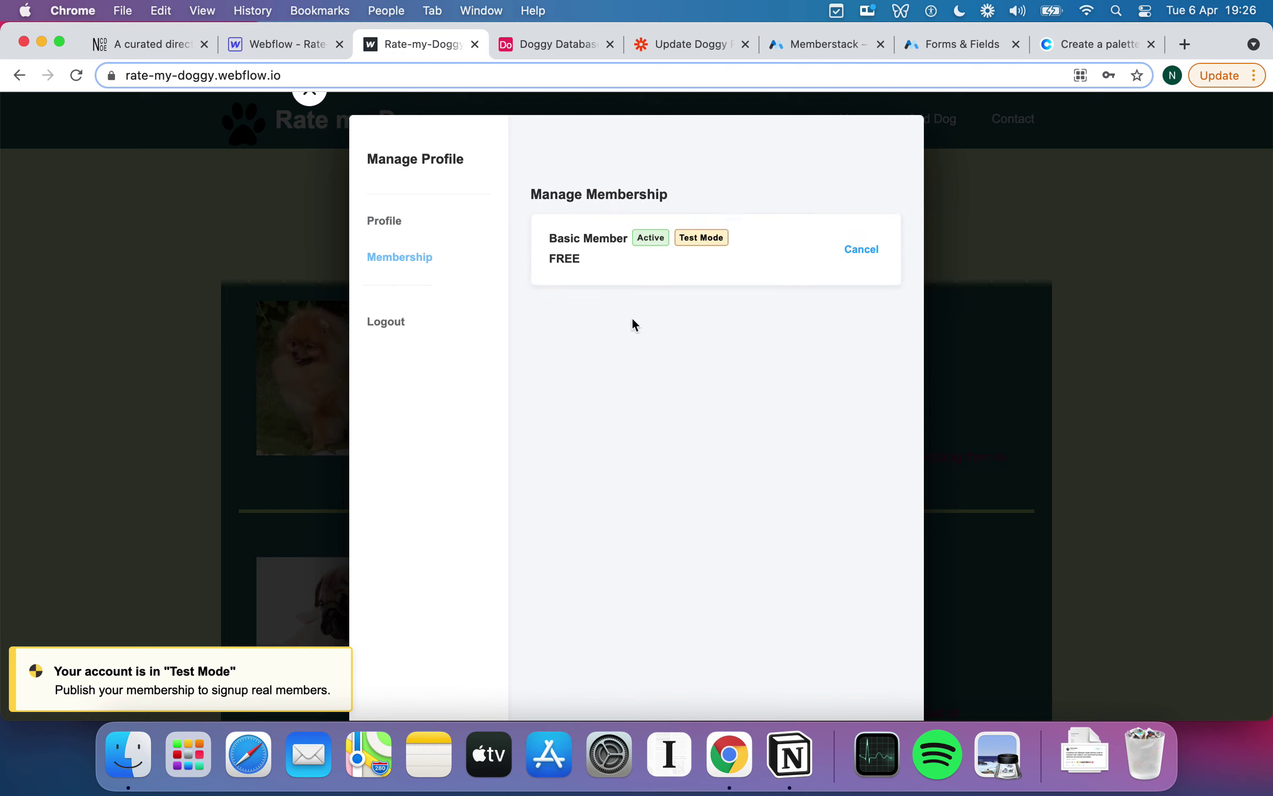
click(391, 226)
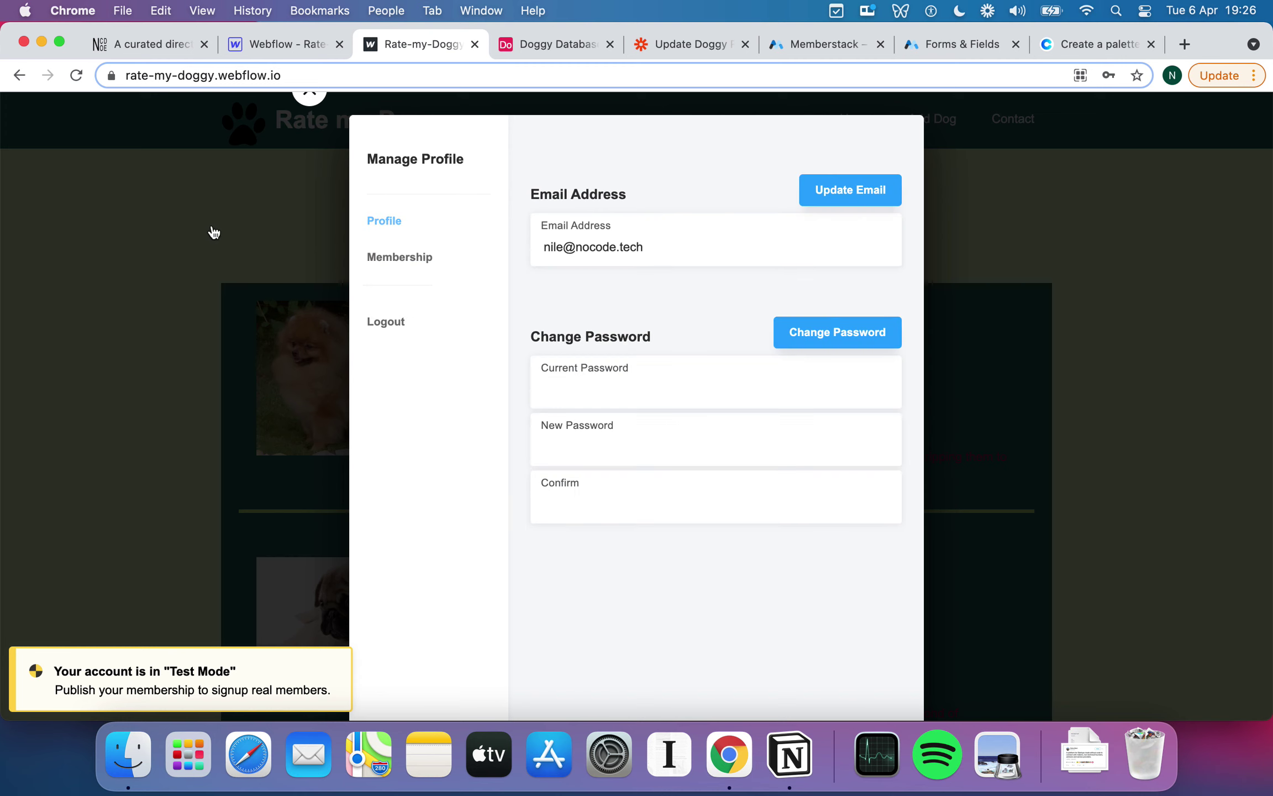
click(236, 210)
click(533, 213)
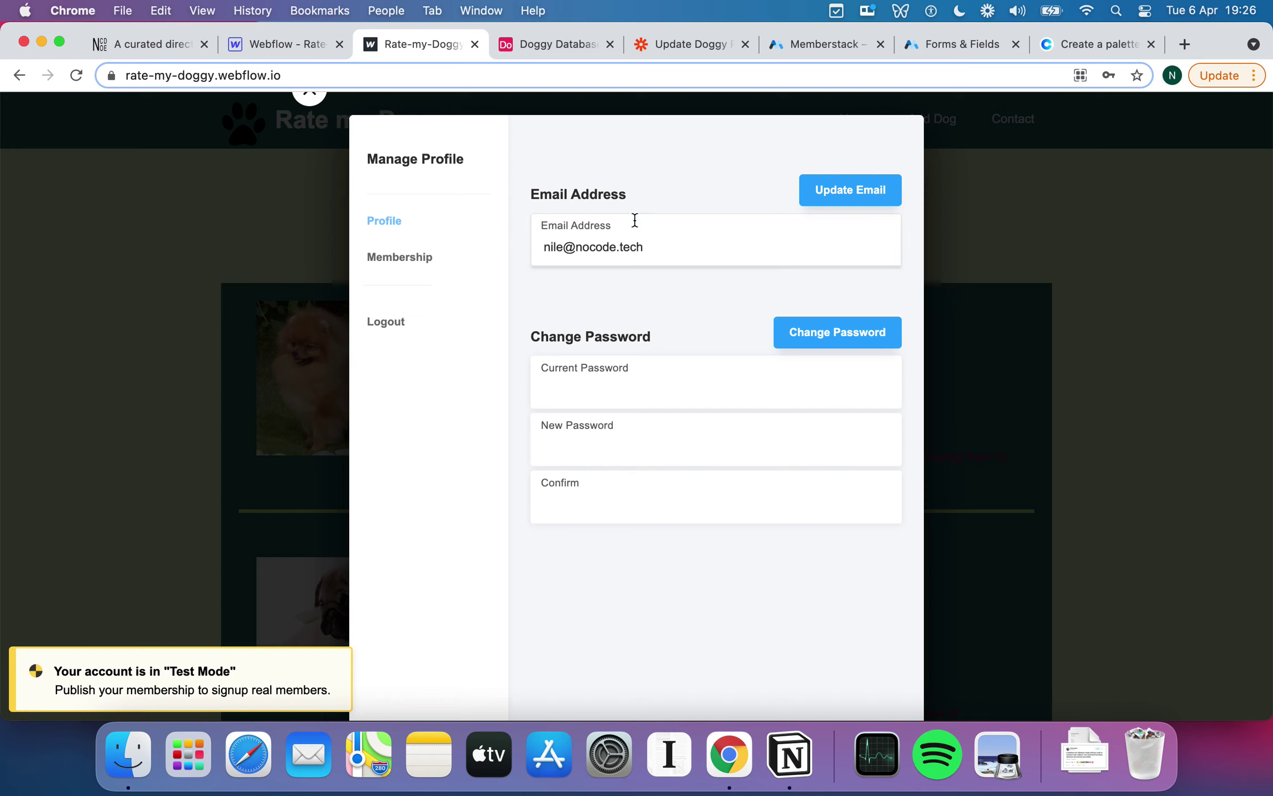
click(399, 258)
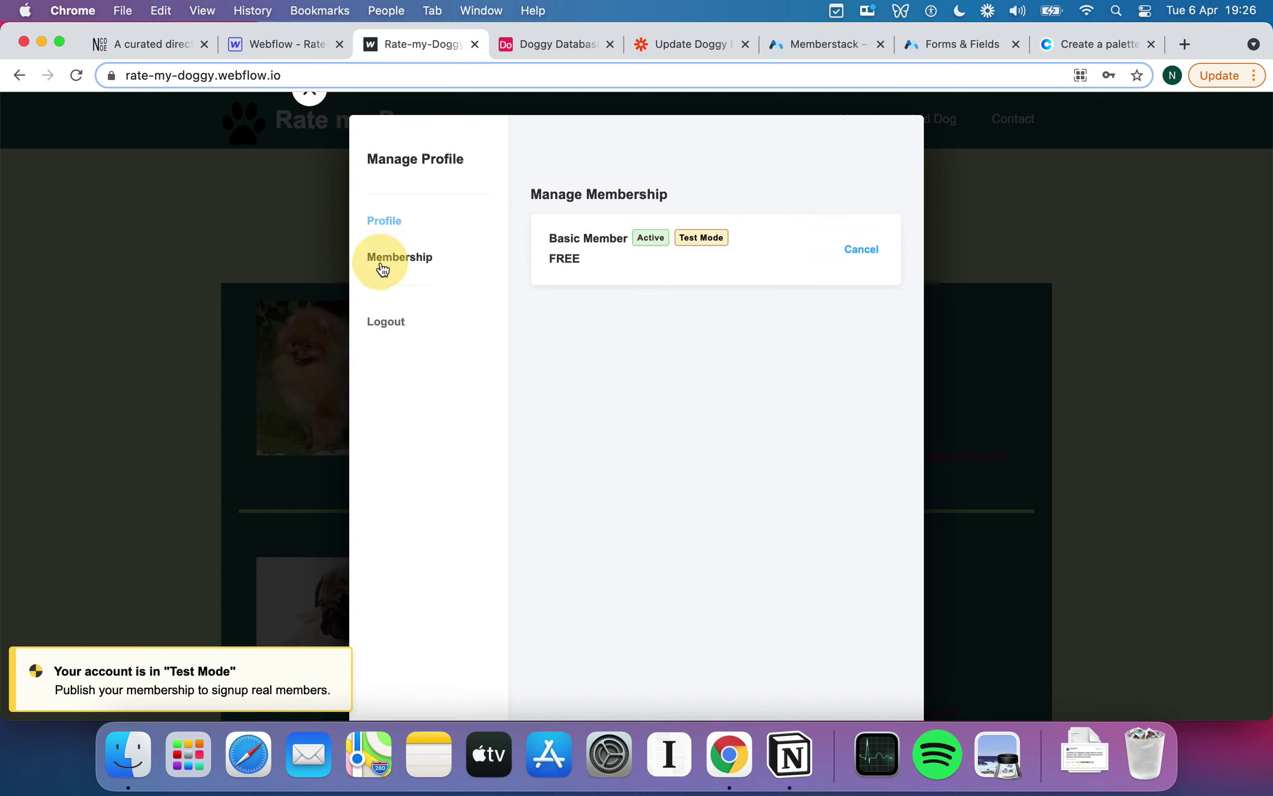
click(383, 221)
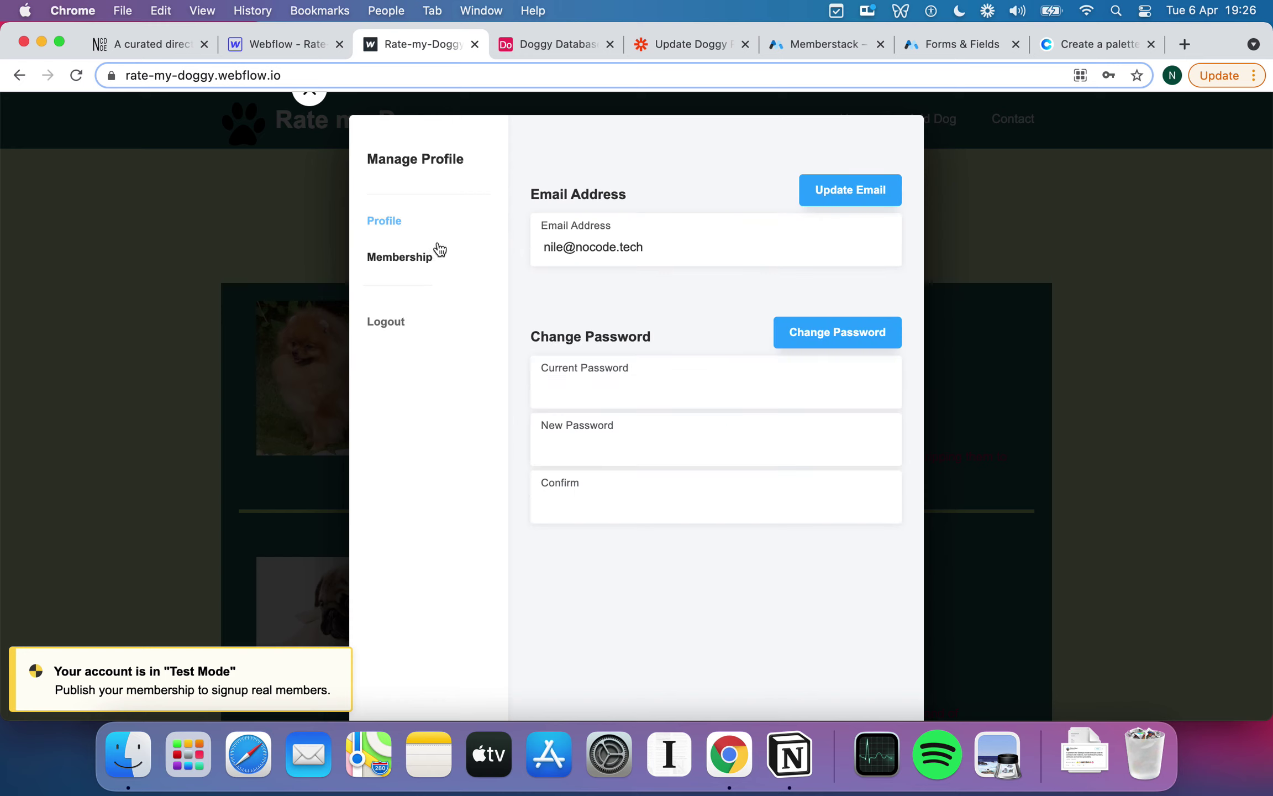
scroll(296, 215, up, 2)
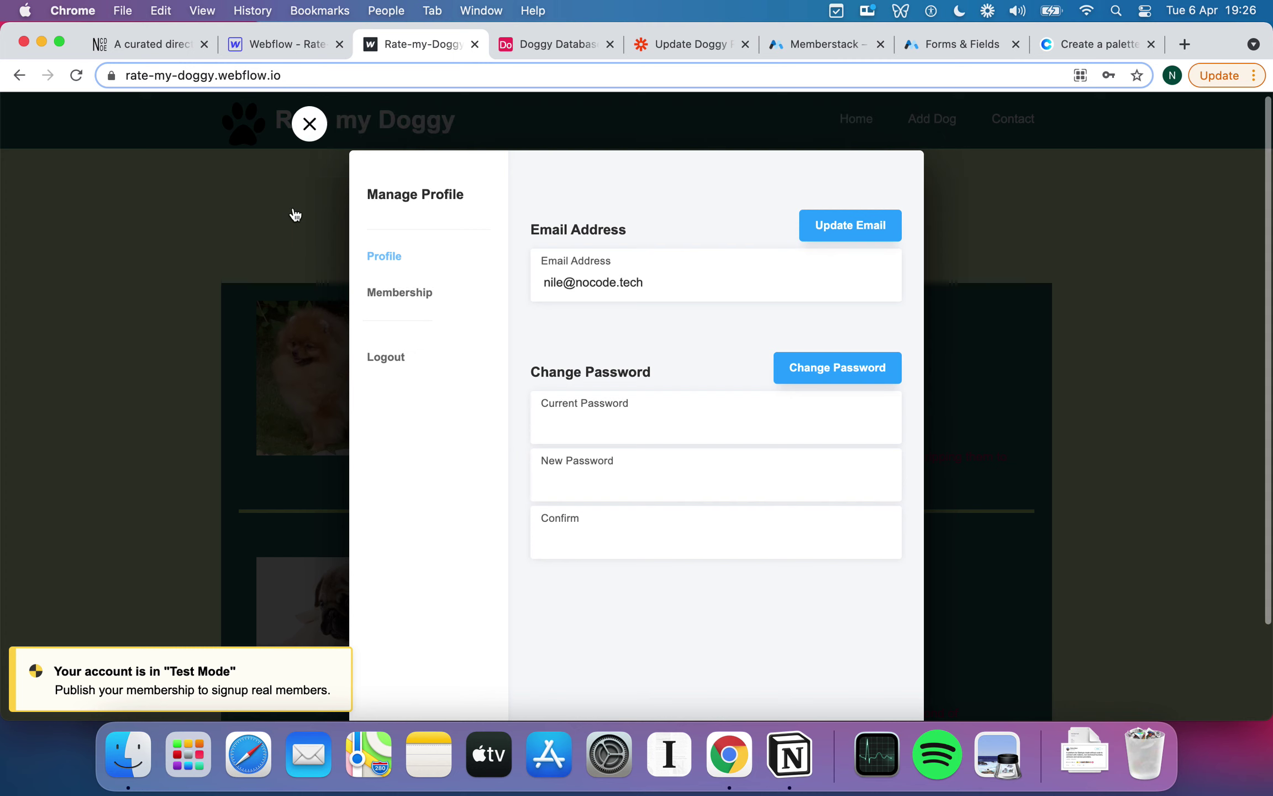
click(310, 128)
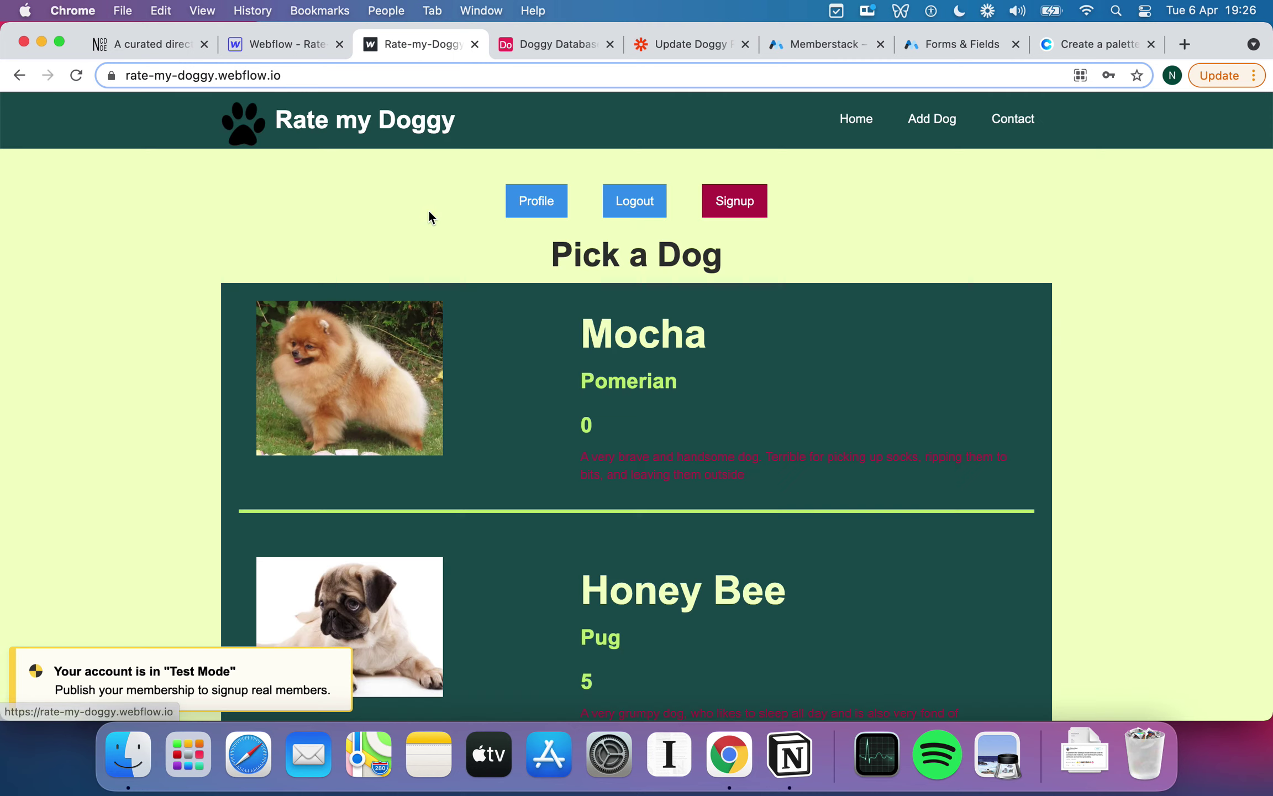
click(952, 50)
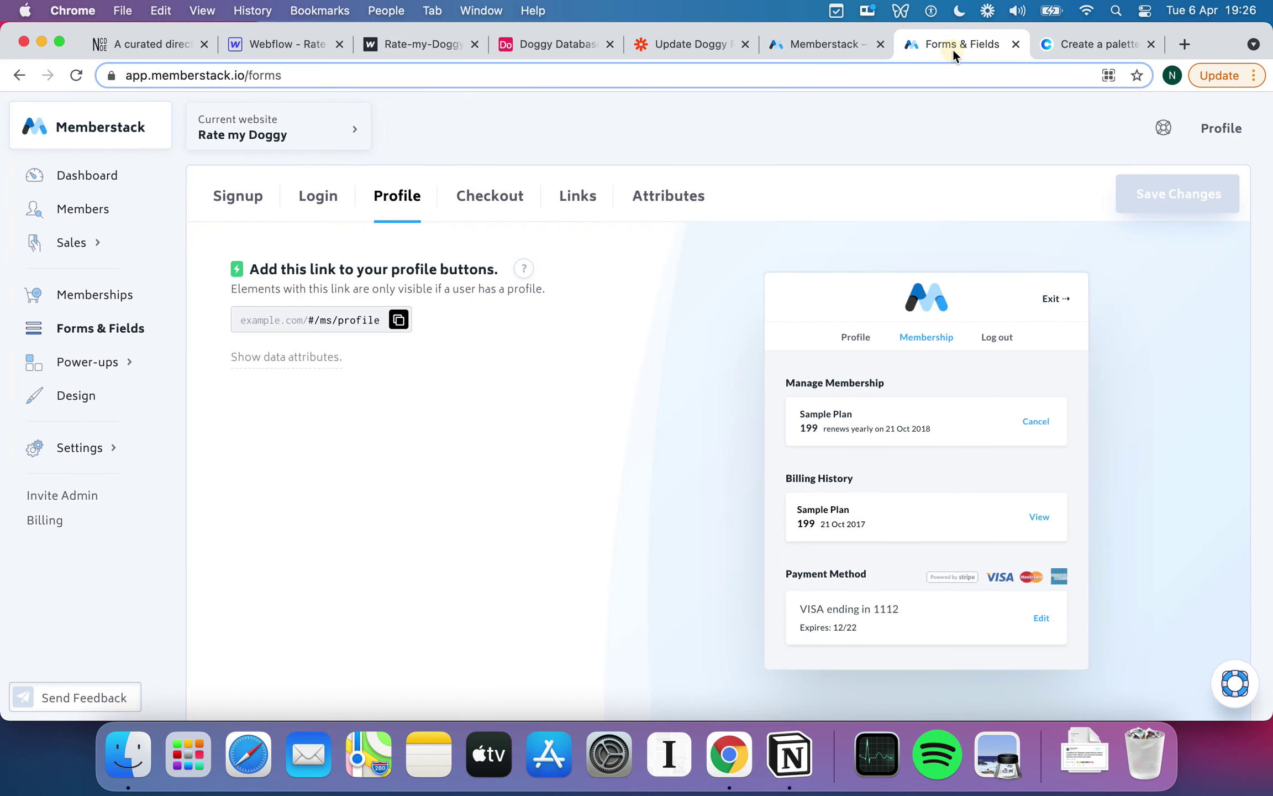
scroll(915, 244, down, 1)
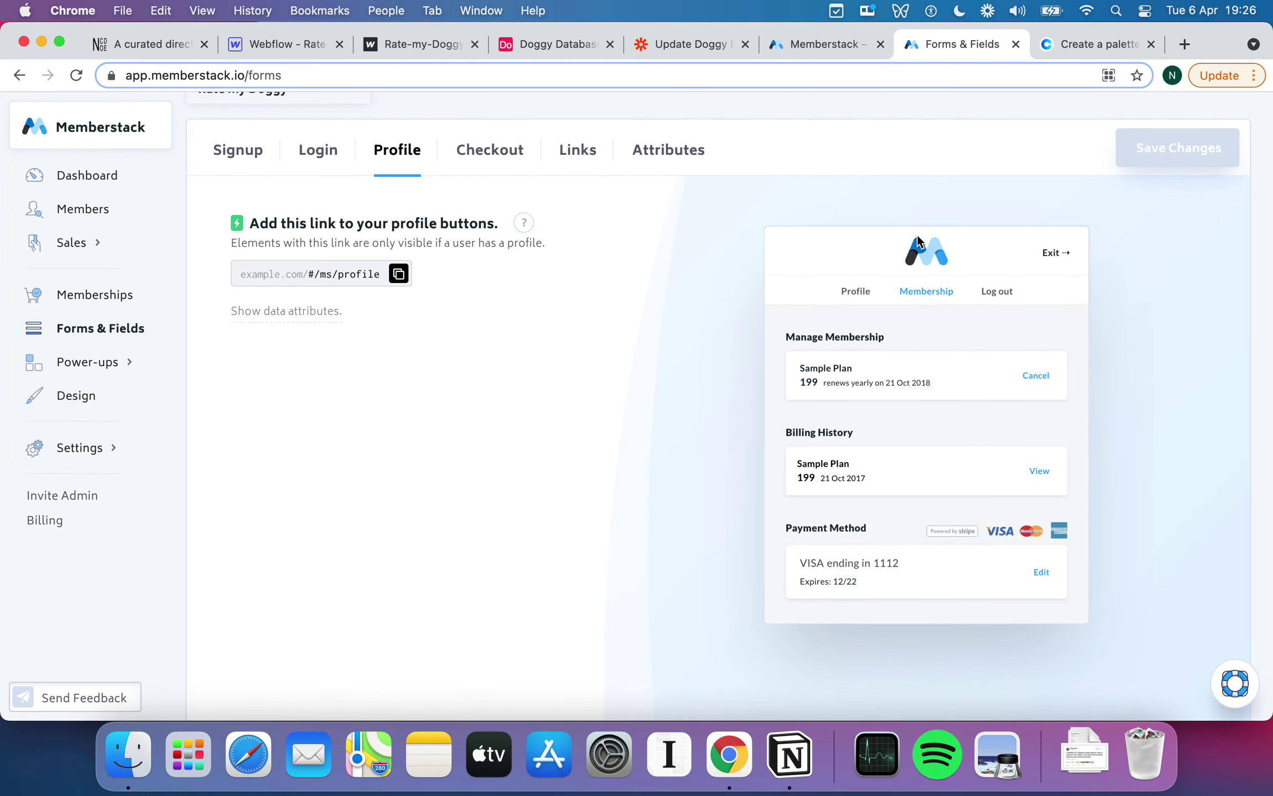
scroll(918, 239, up, 1)
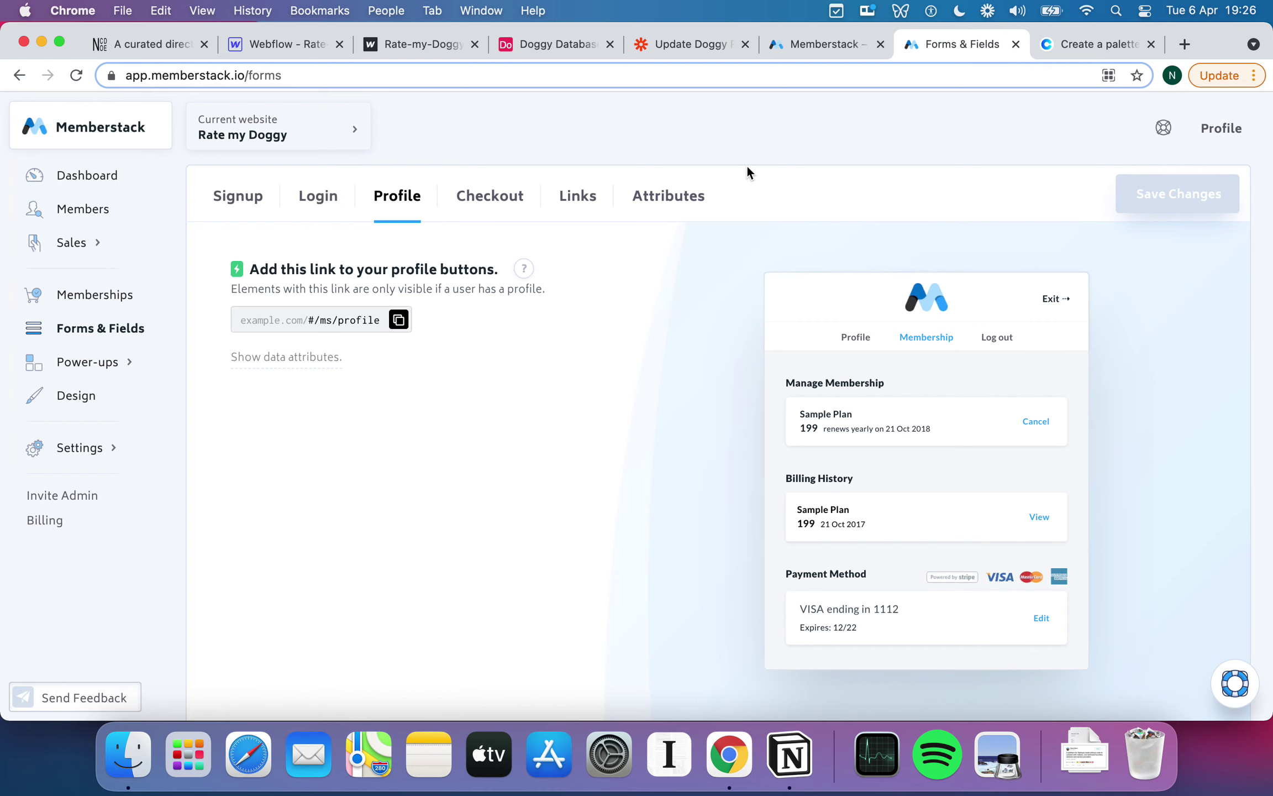
click(293, 47)
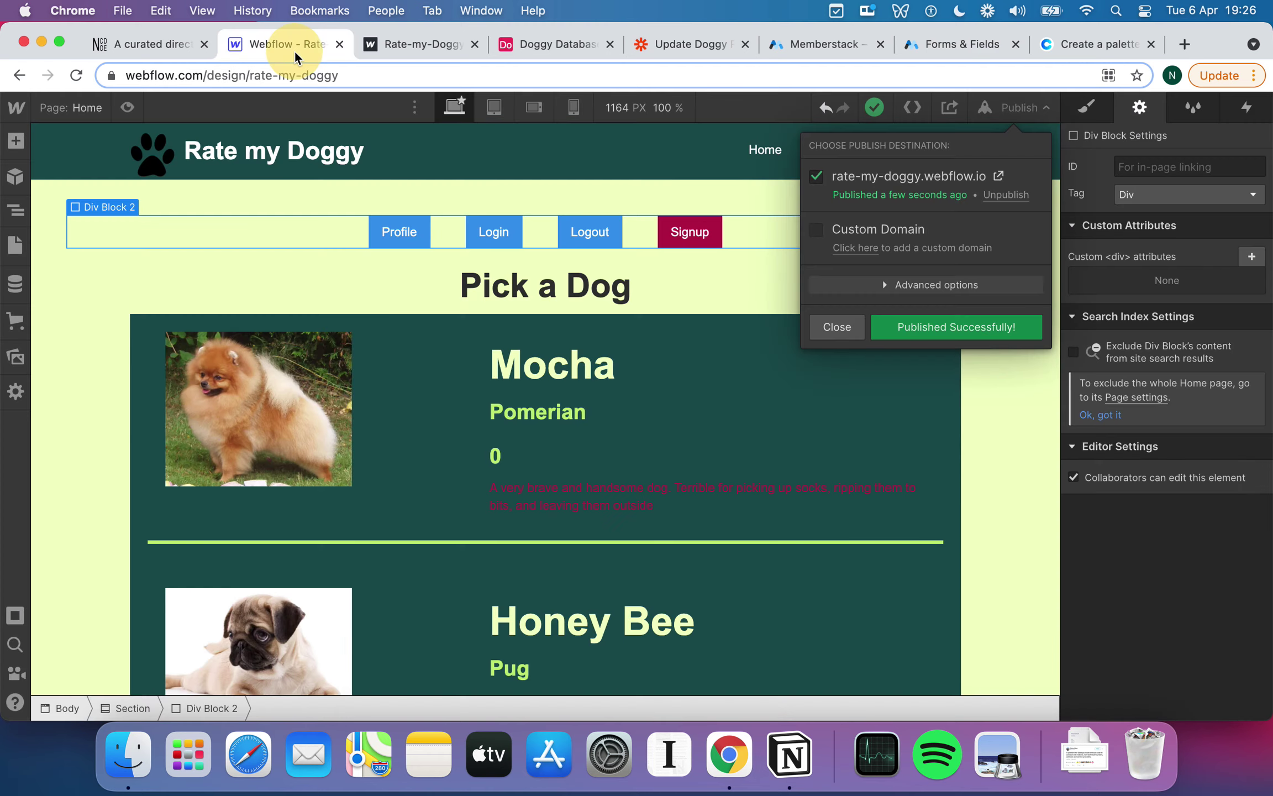
click(832, 326)
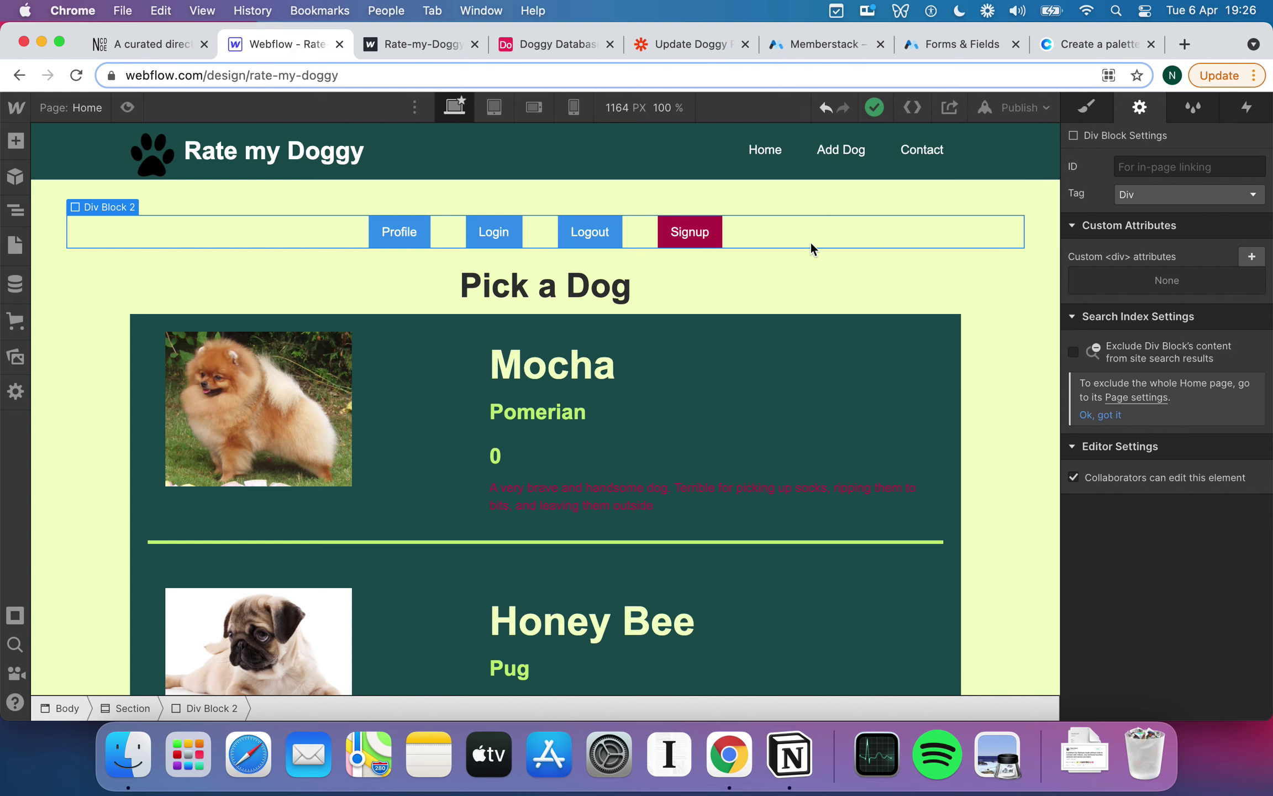
click(954, 46)
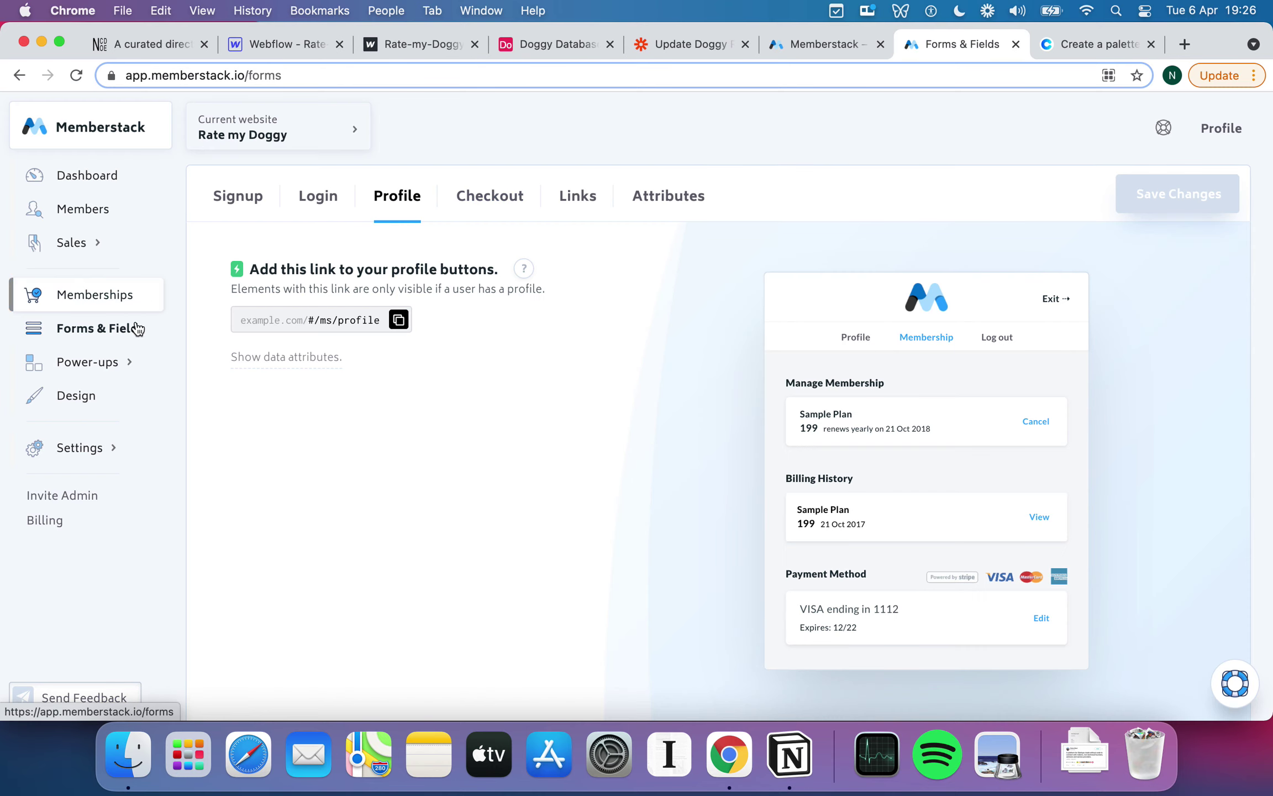
Step: Browse the Memberstack Power-ups list, then return to Memberships showing the Basic Member plan and add-dog content
click(112, 365)
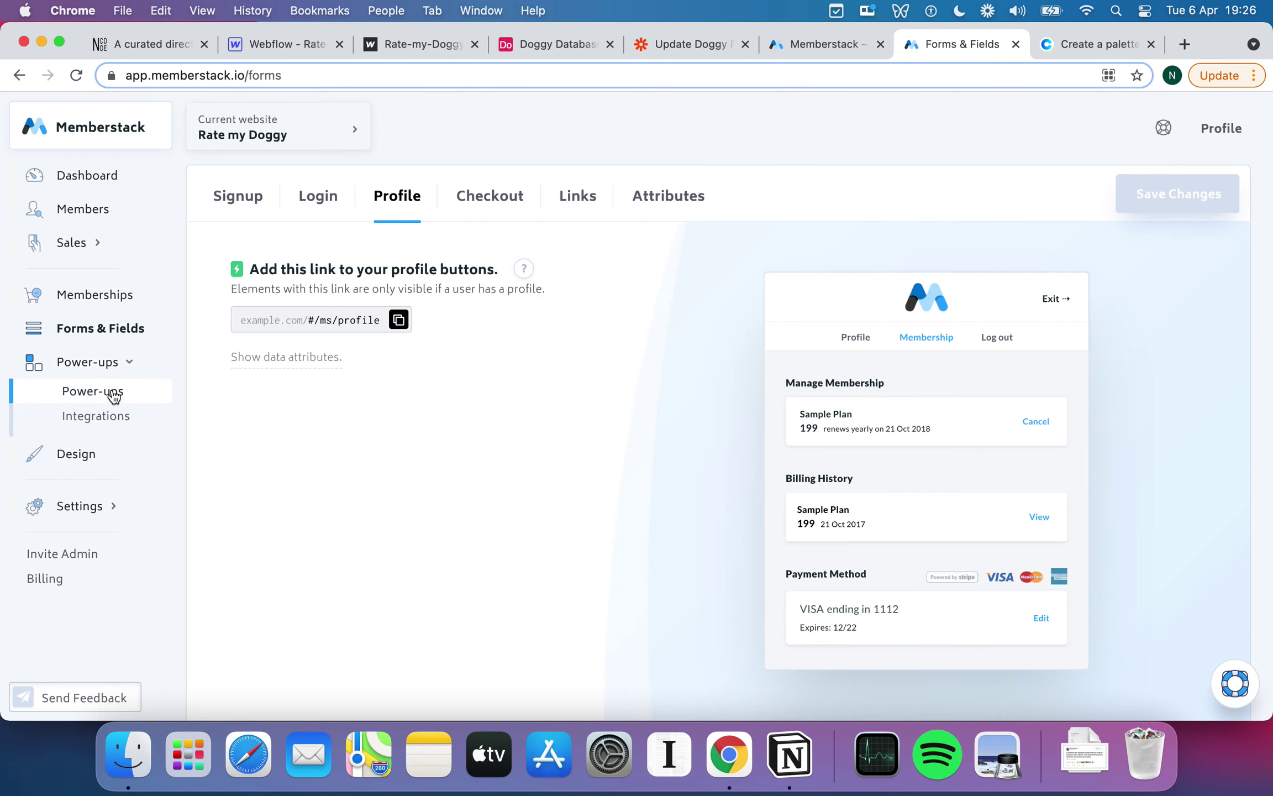
click(112, 393)
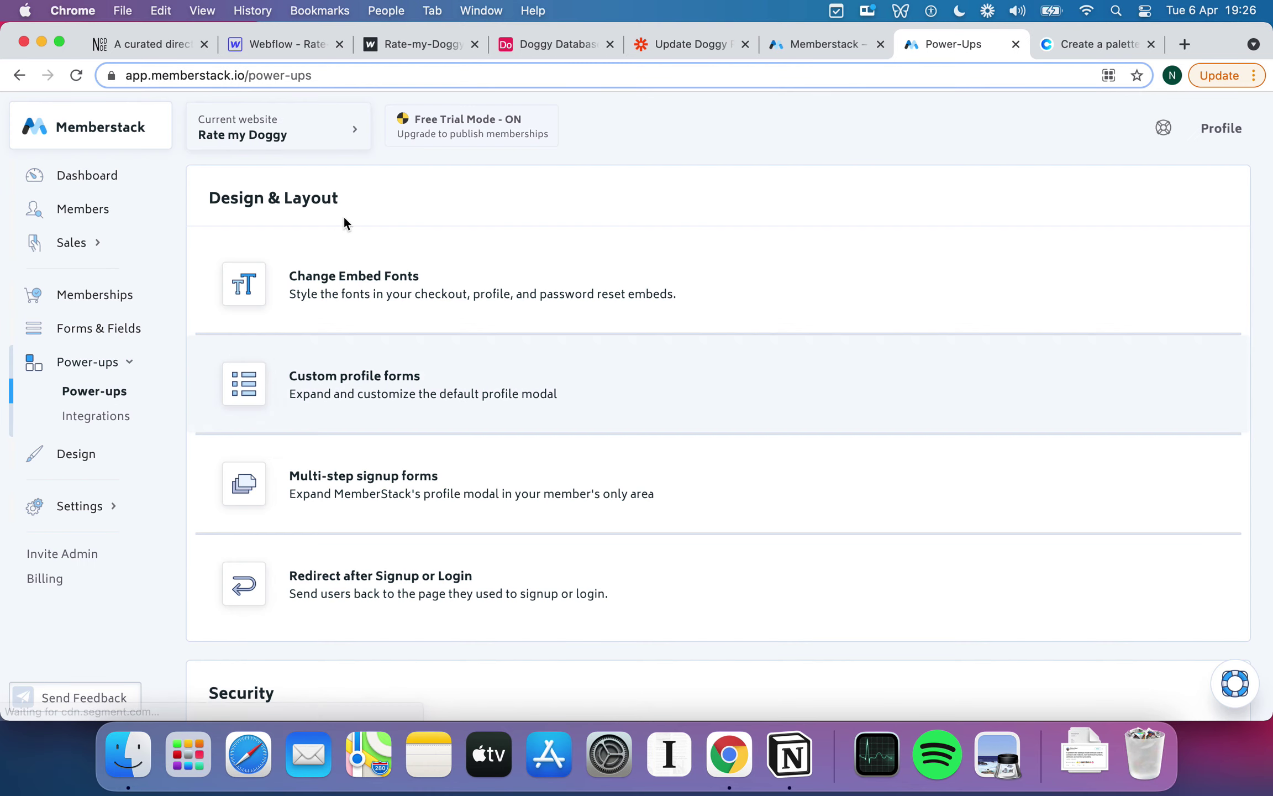
scroll(423, 341, down, 5)
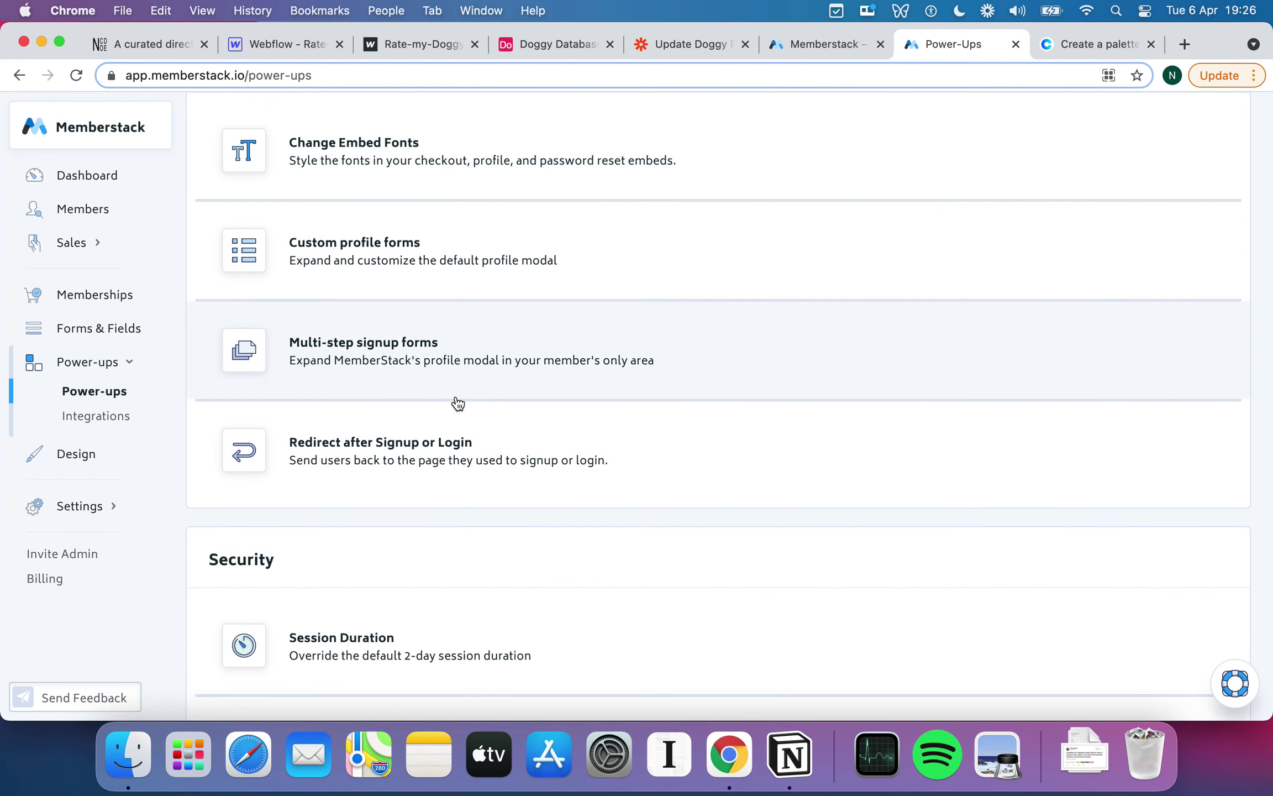
scroll(457, 400, down, 10)
scroll(456, 398, up, 1)
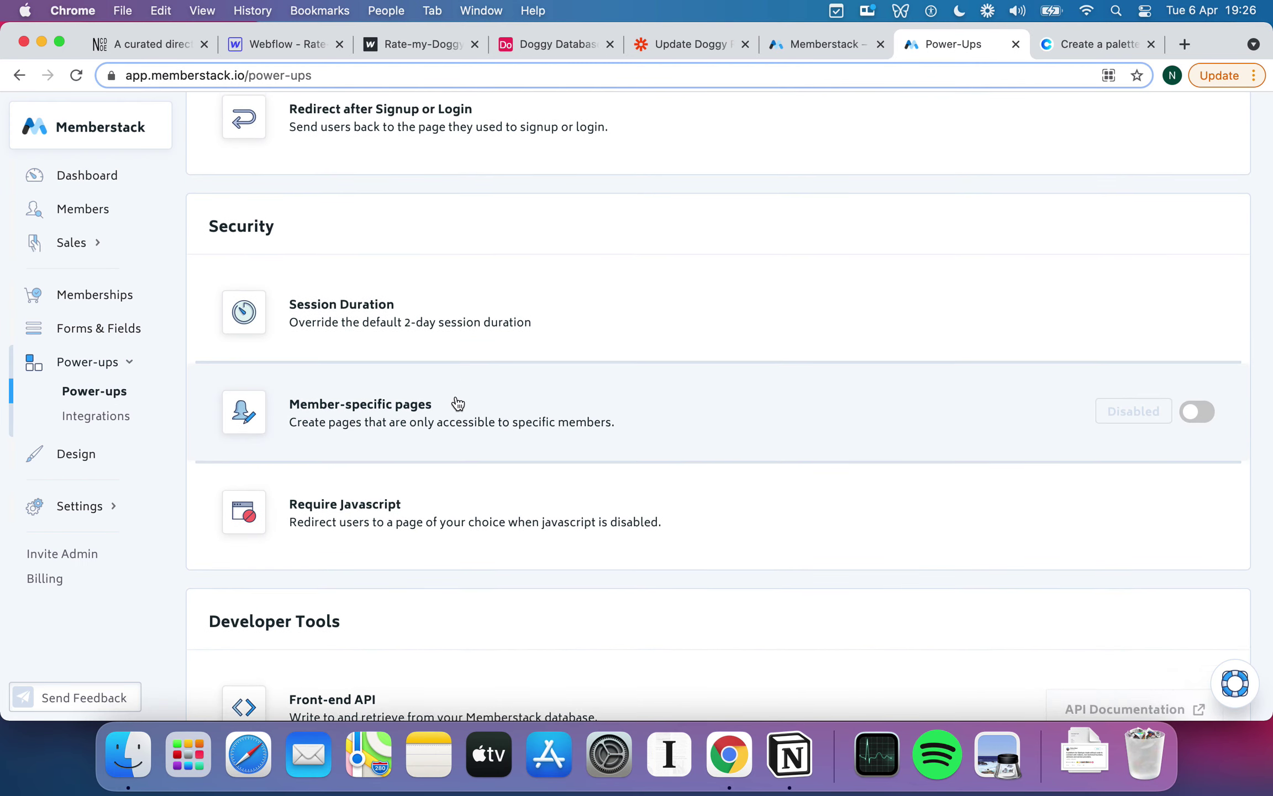
scroll(393, 332, up, 10)
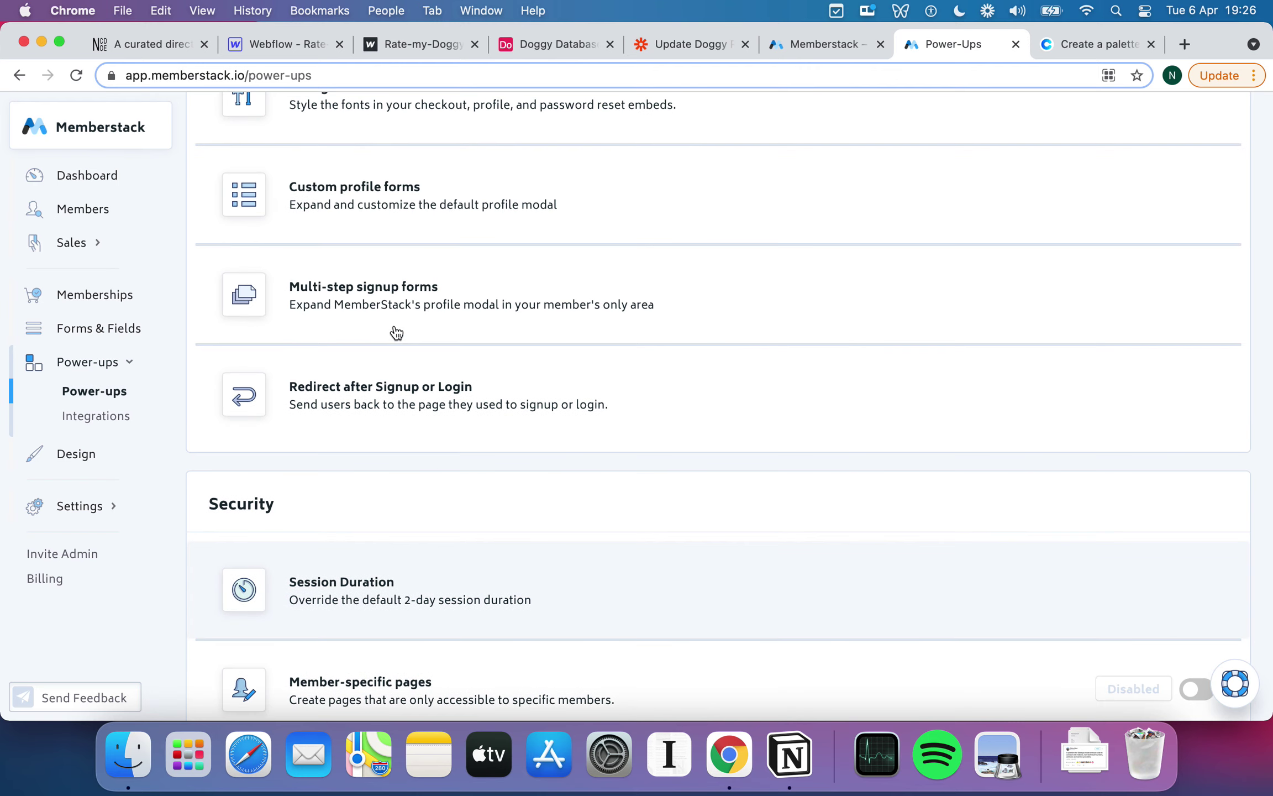
scroll(383, 312, down, 20)
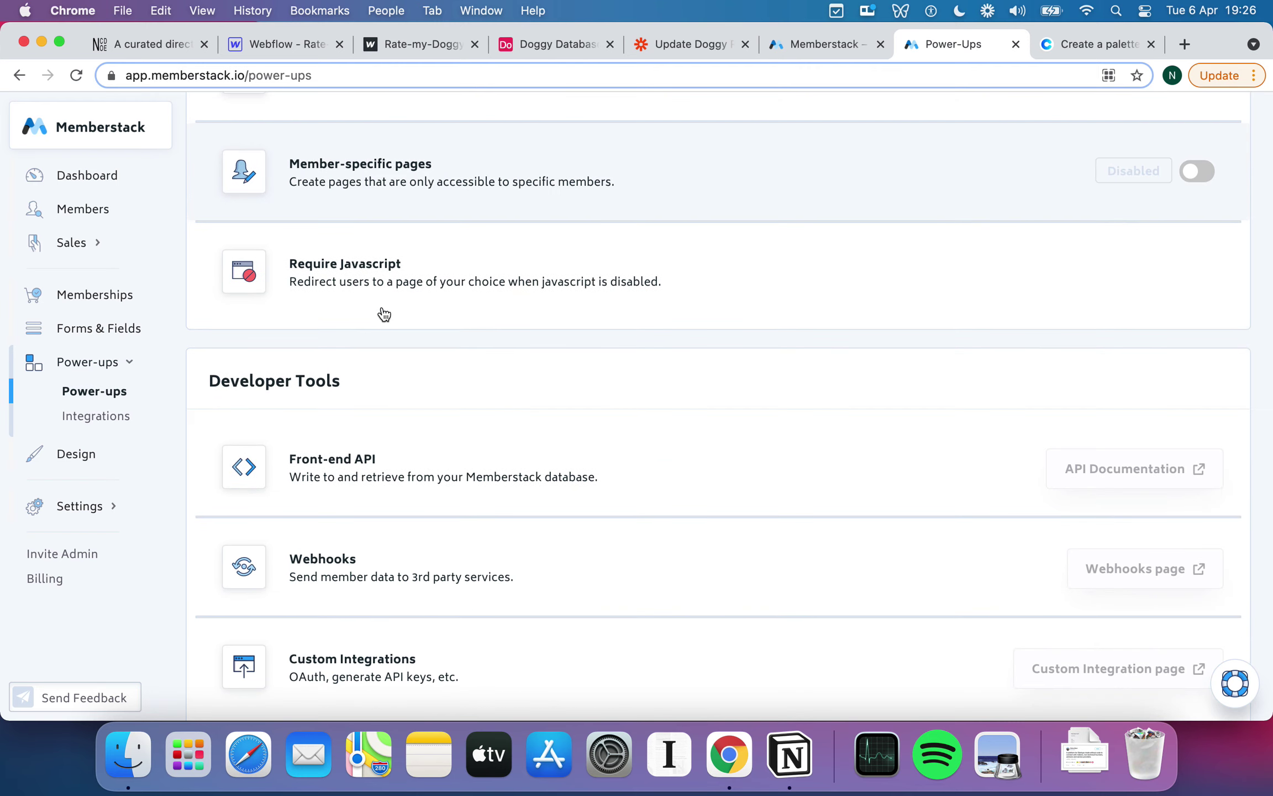
scroll(393, 459, up, 20)
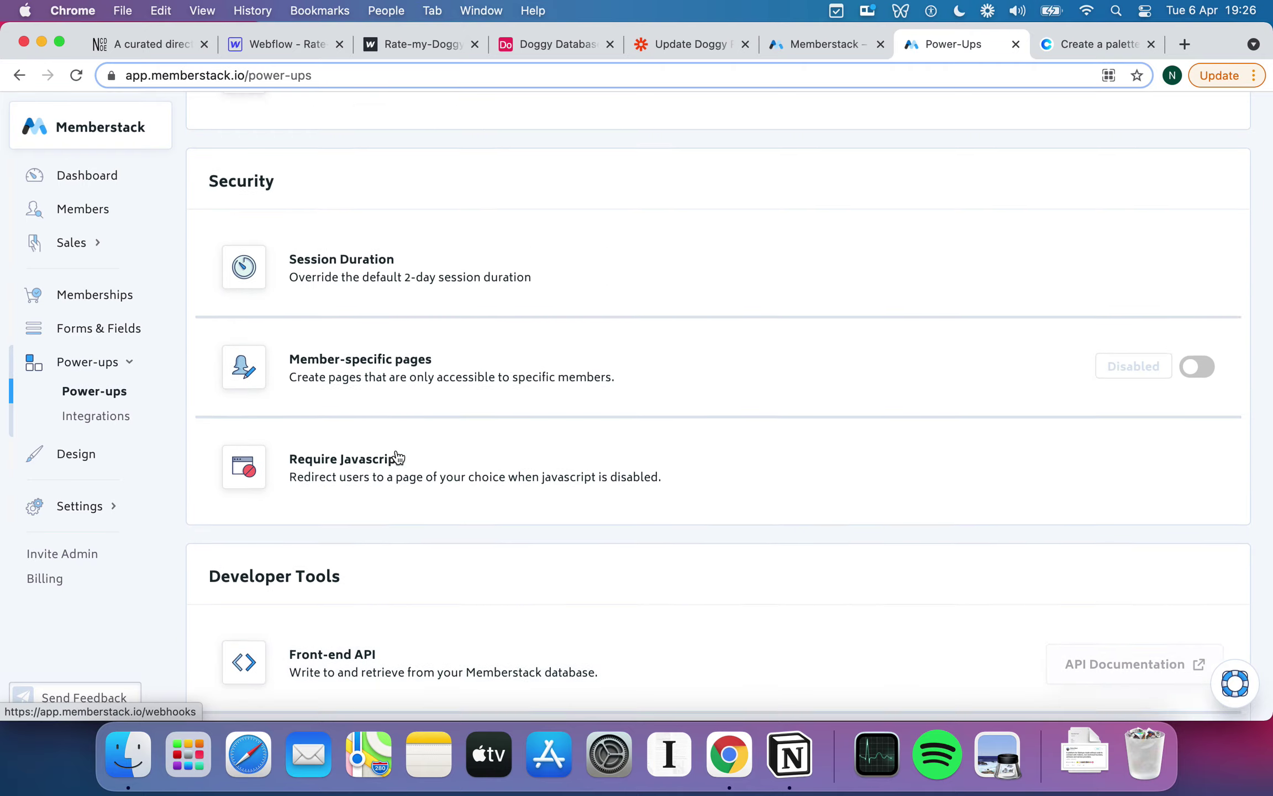
click(102, 309)
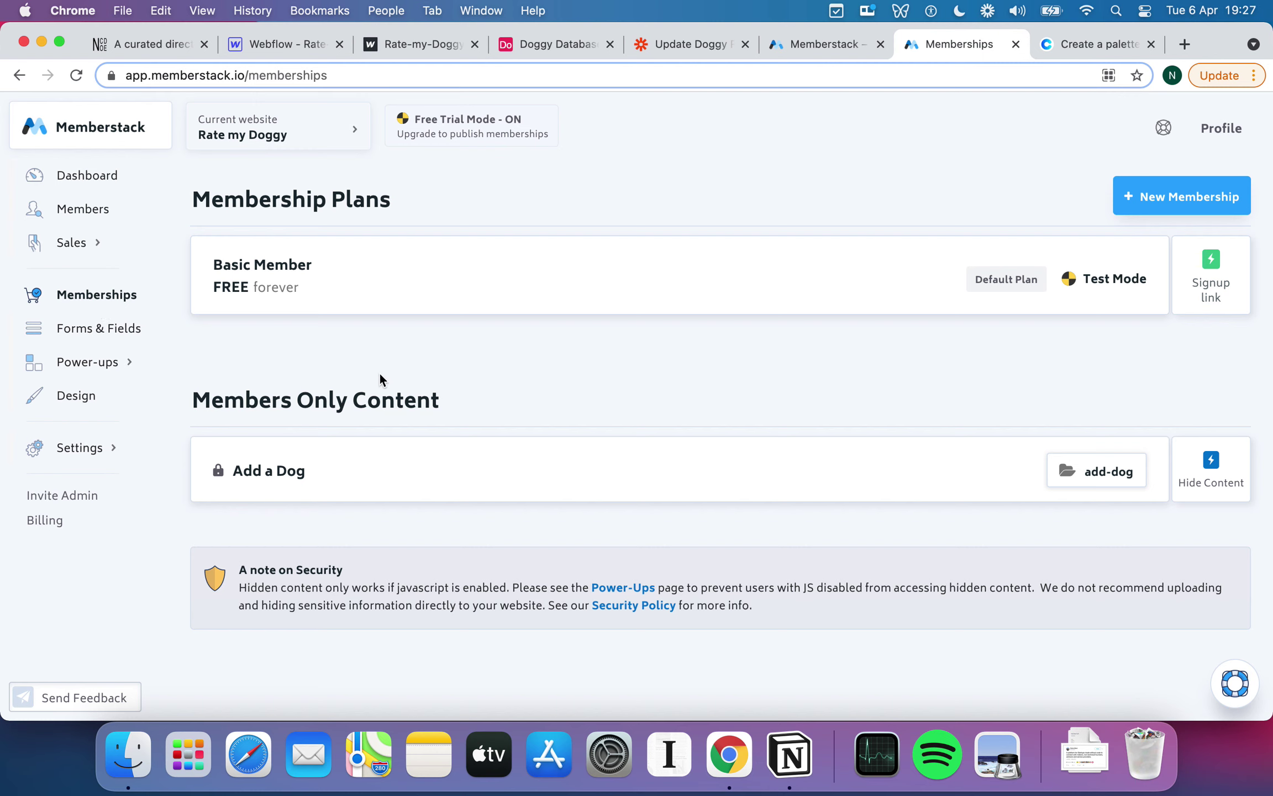
Step: Review All Sales, then the Members list with its one active Basic Member
click(97, 243)
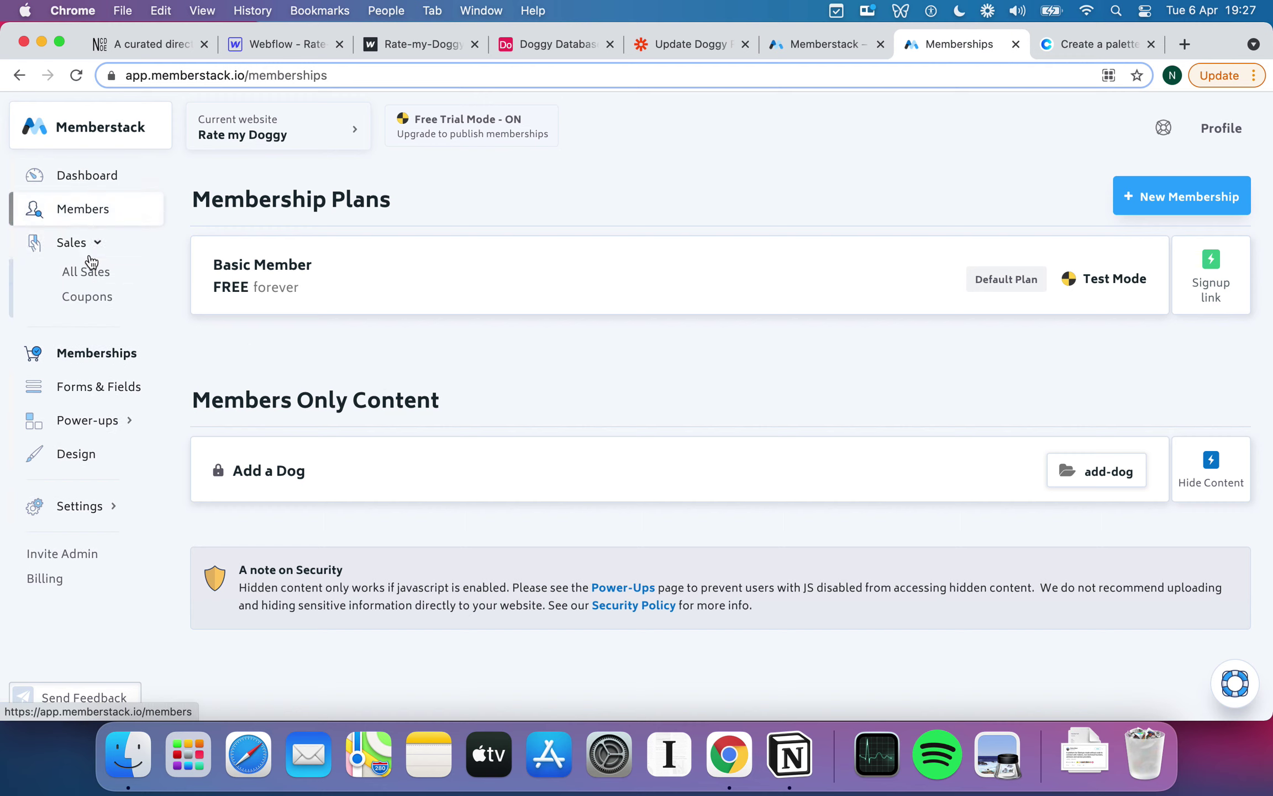
click(88, 277)
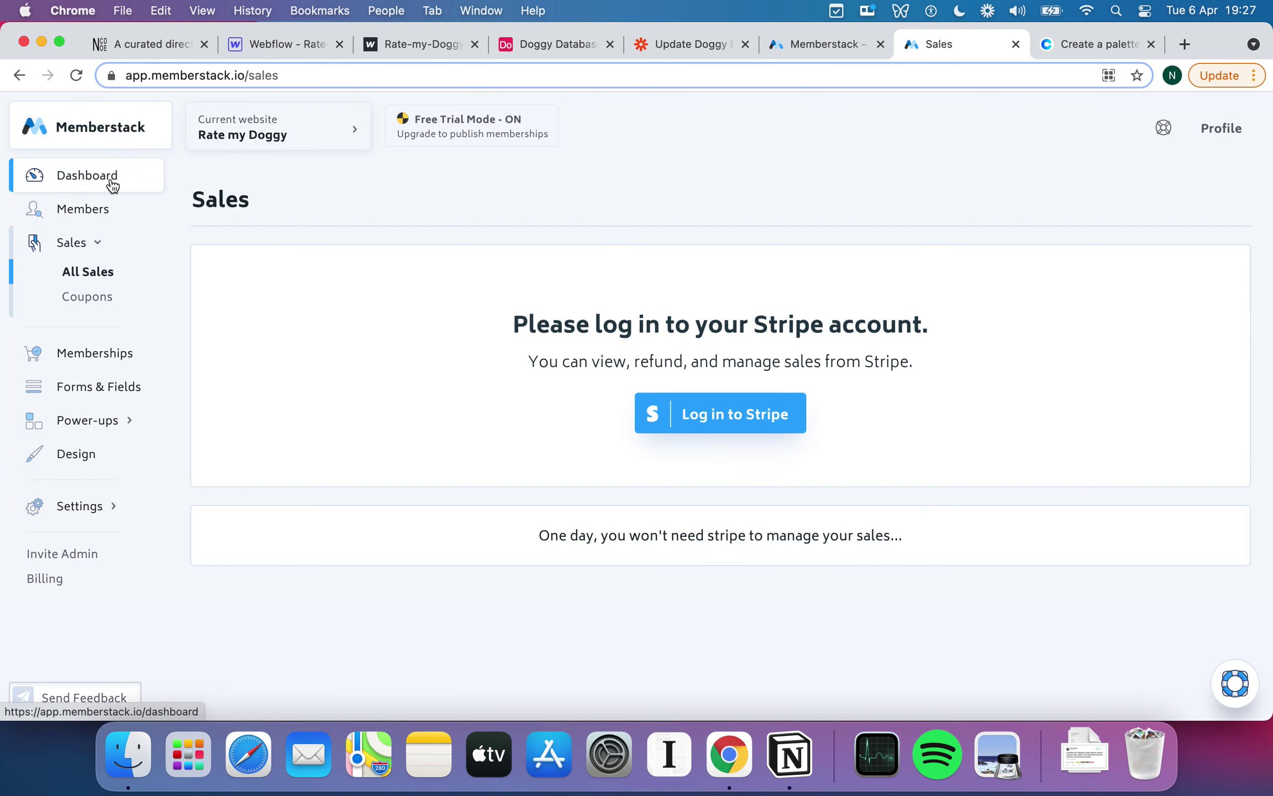
click(85, 208)
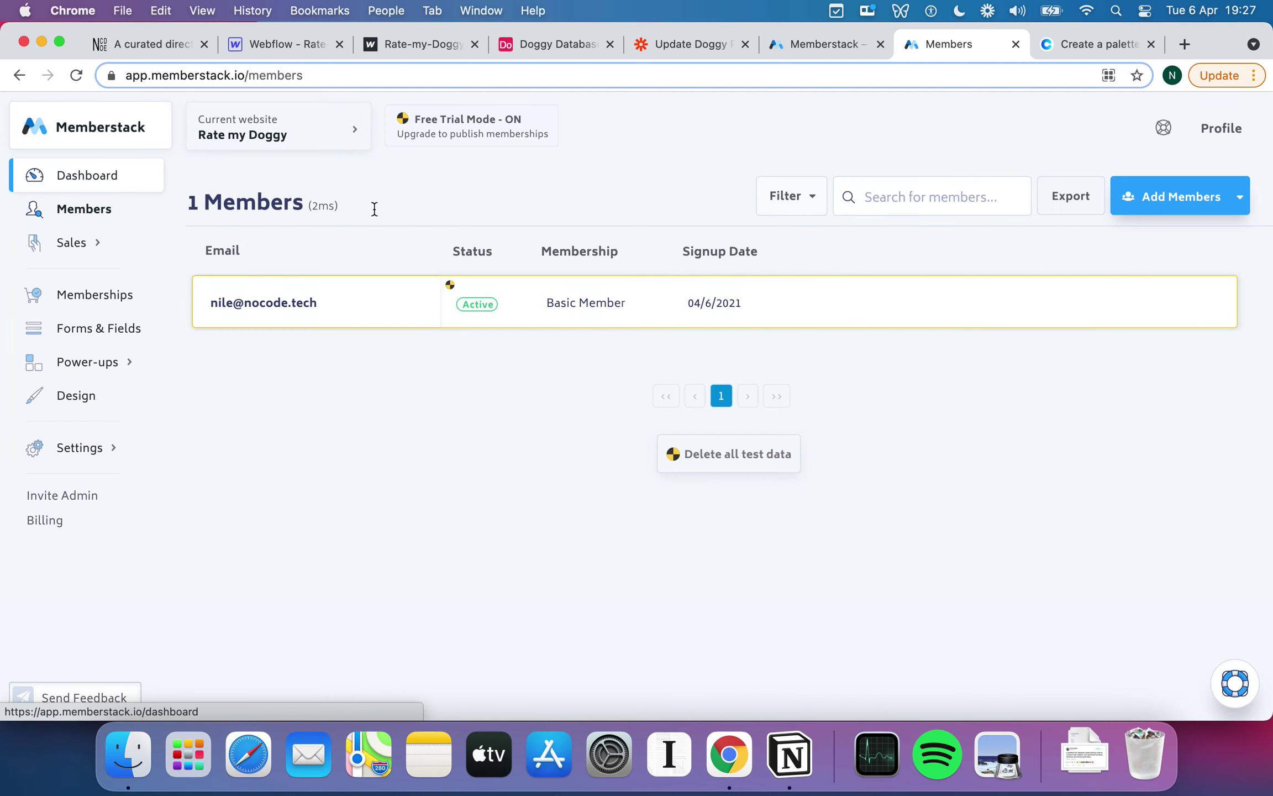
Step: Inspect the test member's membership and metadata details, close them, and return to the Dashboard checklist
click(263, 296)
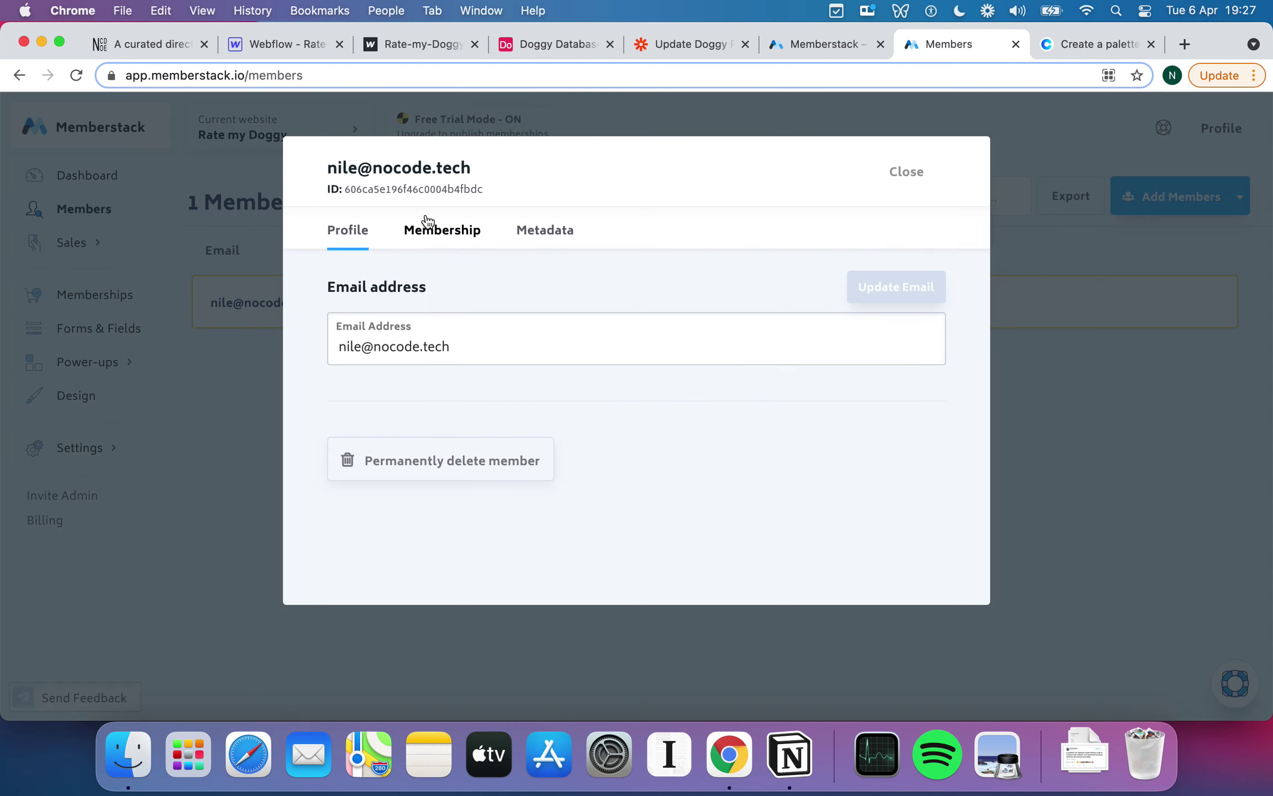
click(428, 221)
click(557, 234)
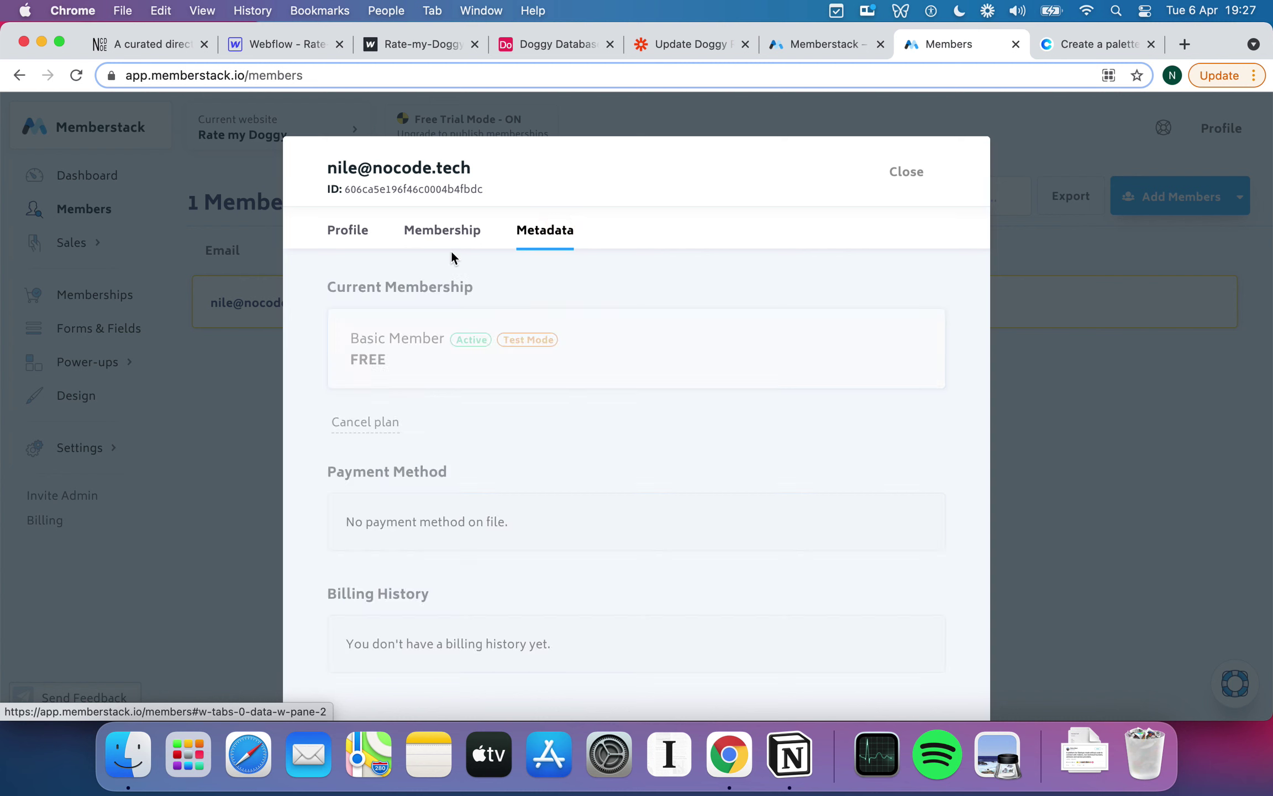
drag(406, 189, 463, 191)
click(463, 190)
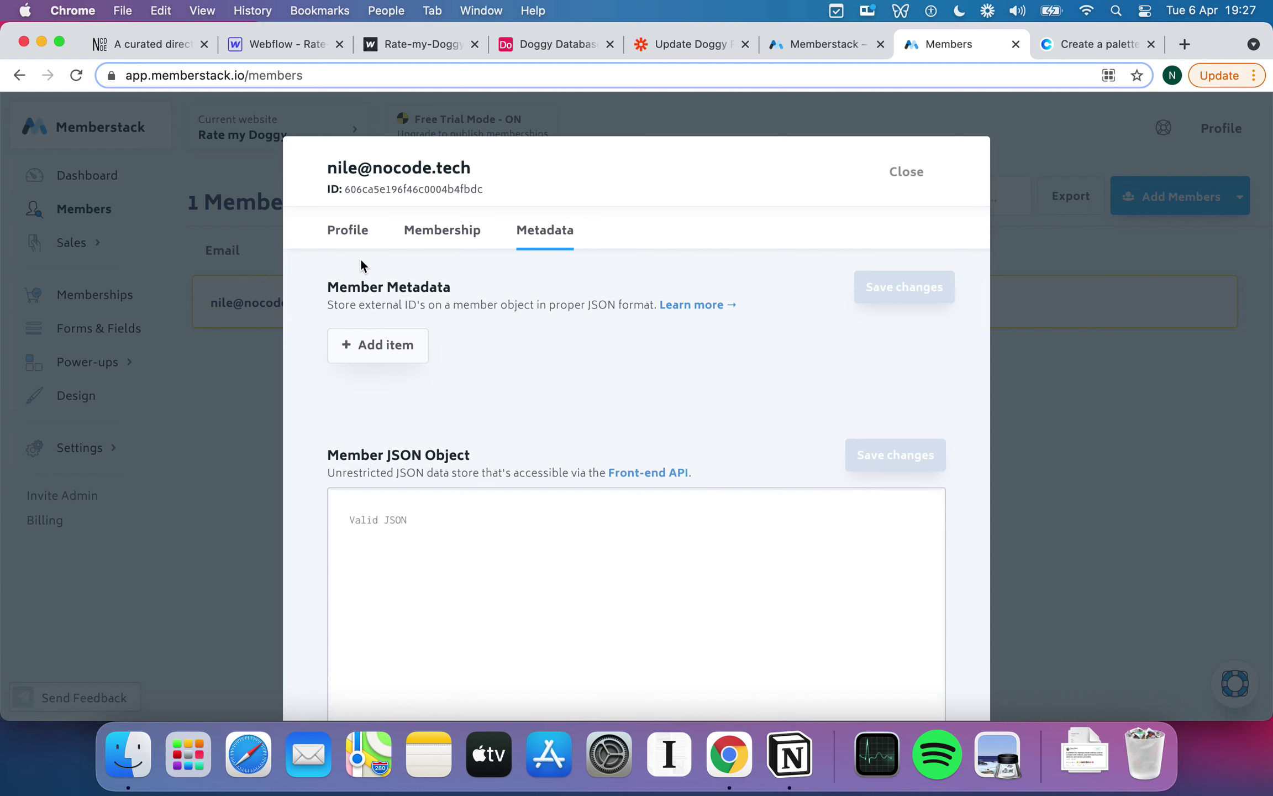
click(355, 242)
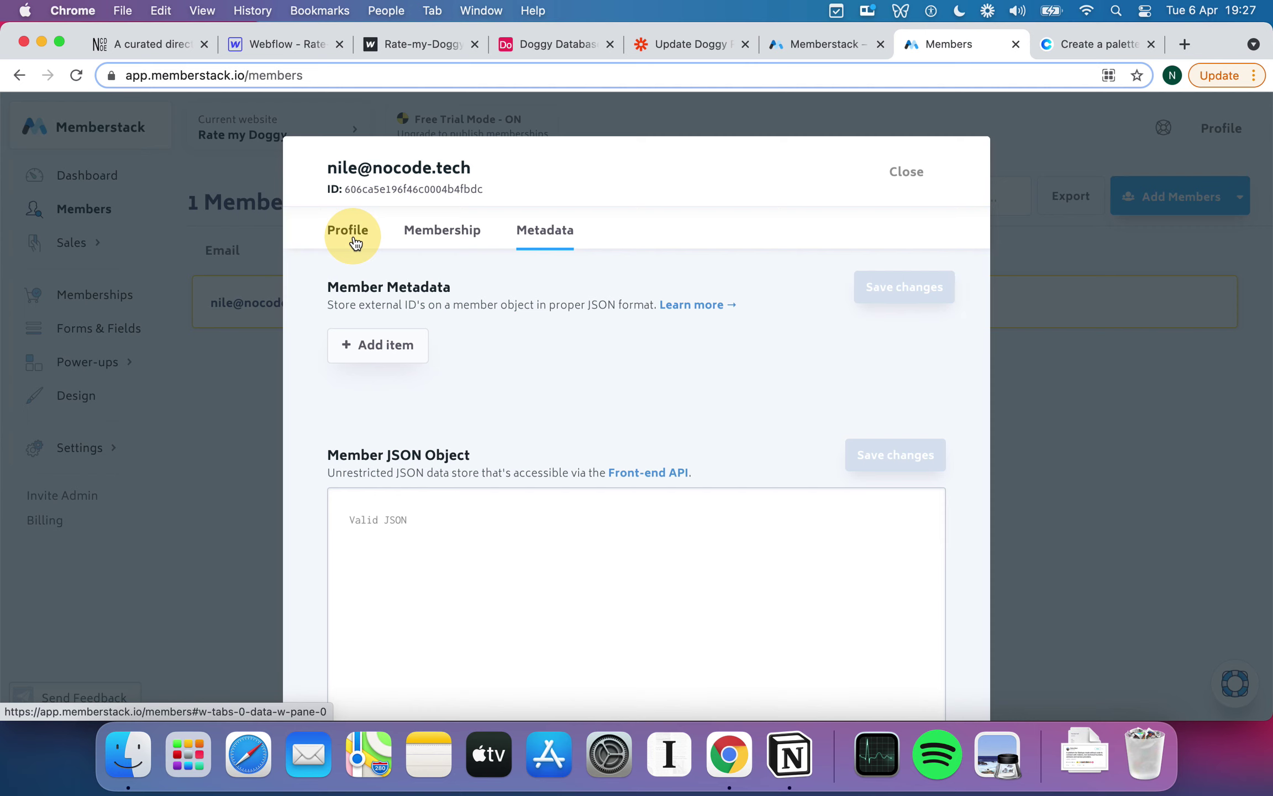
drag(355, 242, 146, 313)
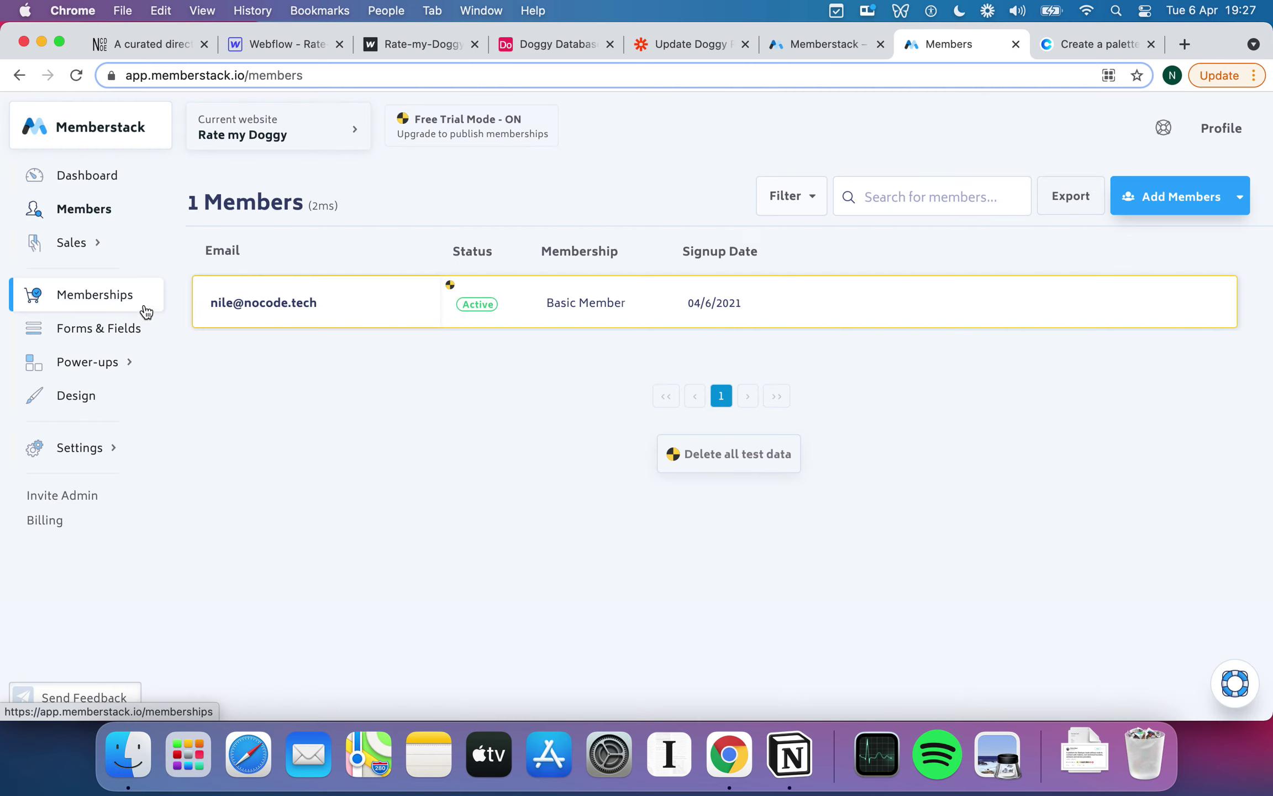
click(85, 183)
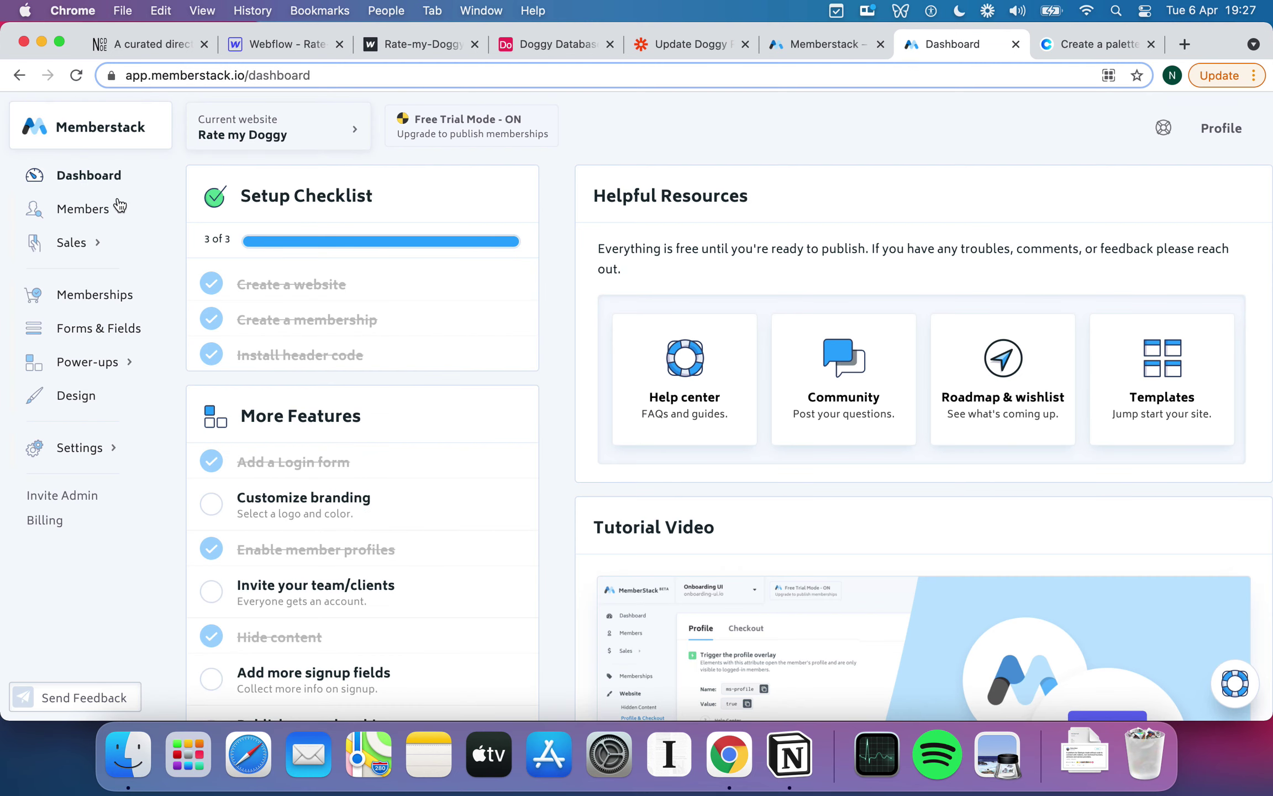
scroll(196, 283, down, 6)
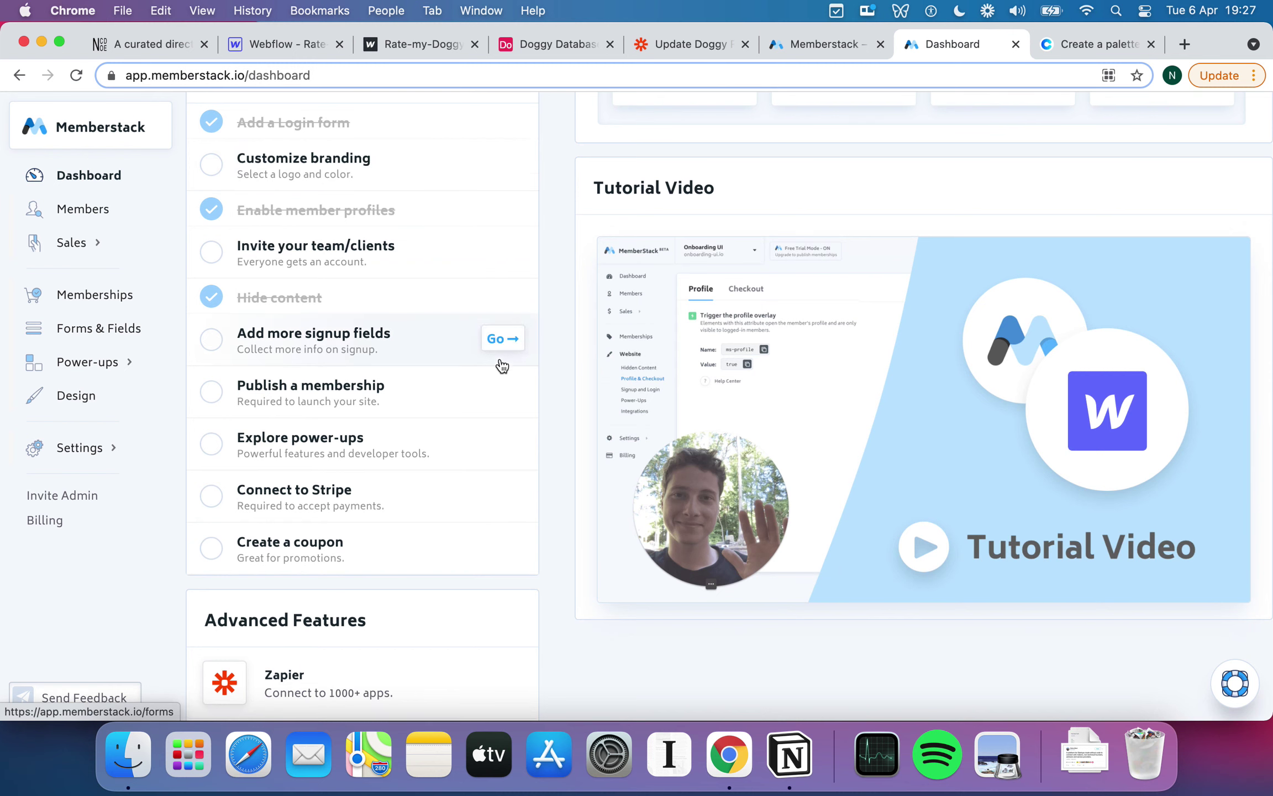
scroll(497, 292, up, 4)
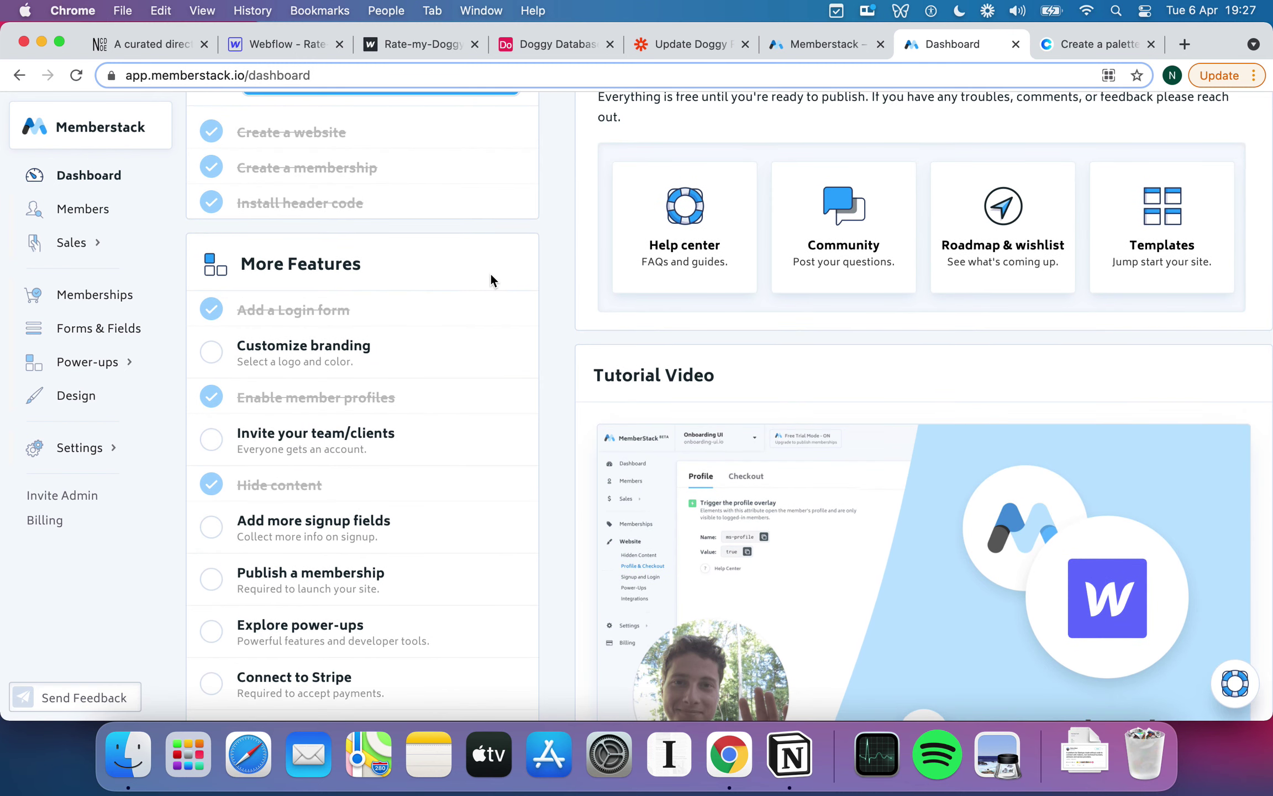
scroll(490, 272, up, 4)
click(296, 46)
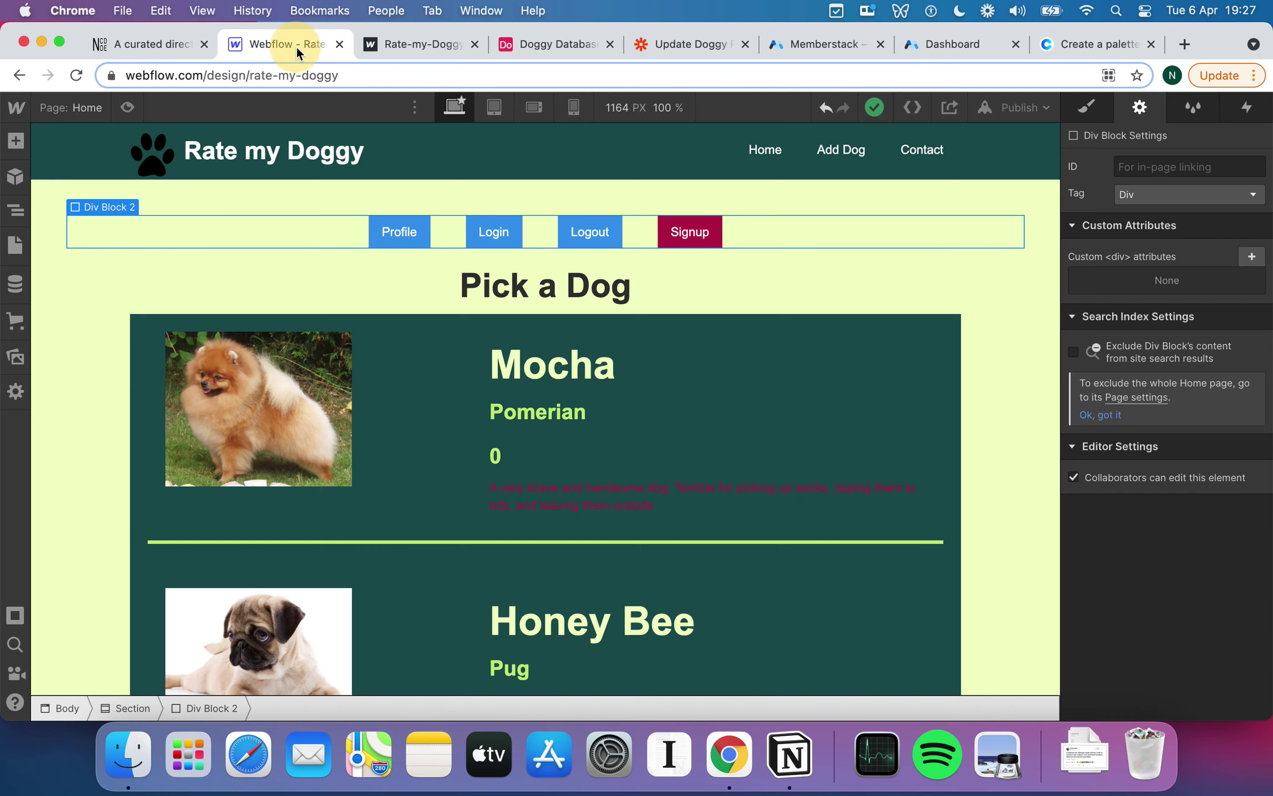
click(569, 44)
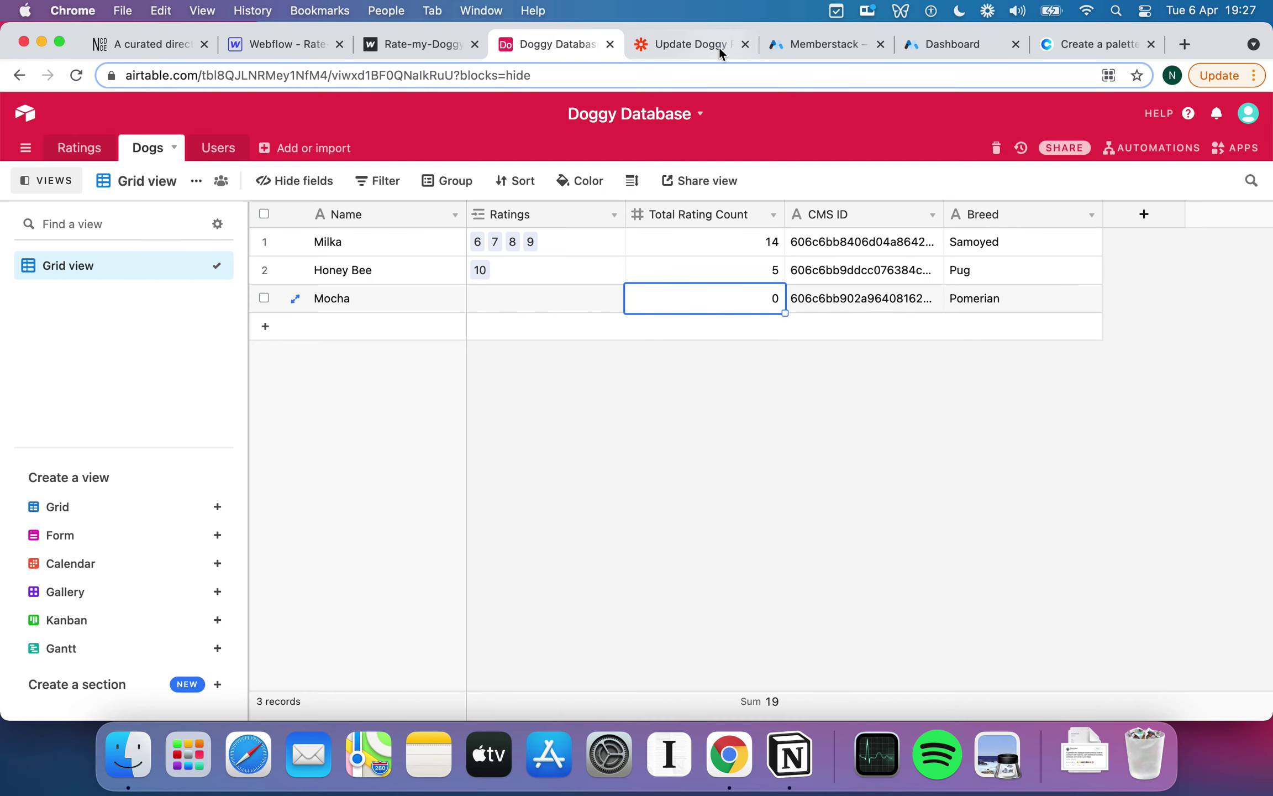
click(701, 45)
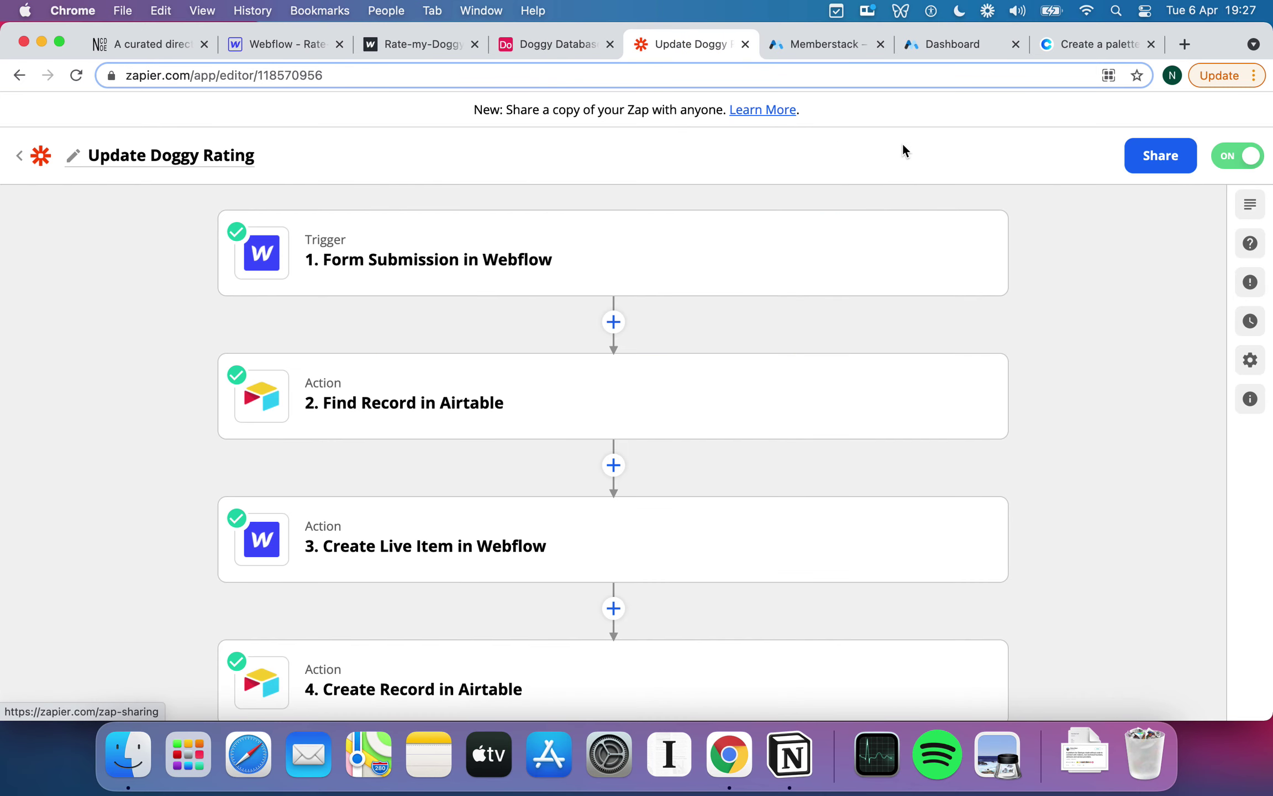
click(958, 42)
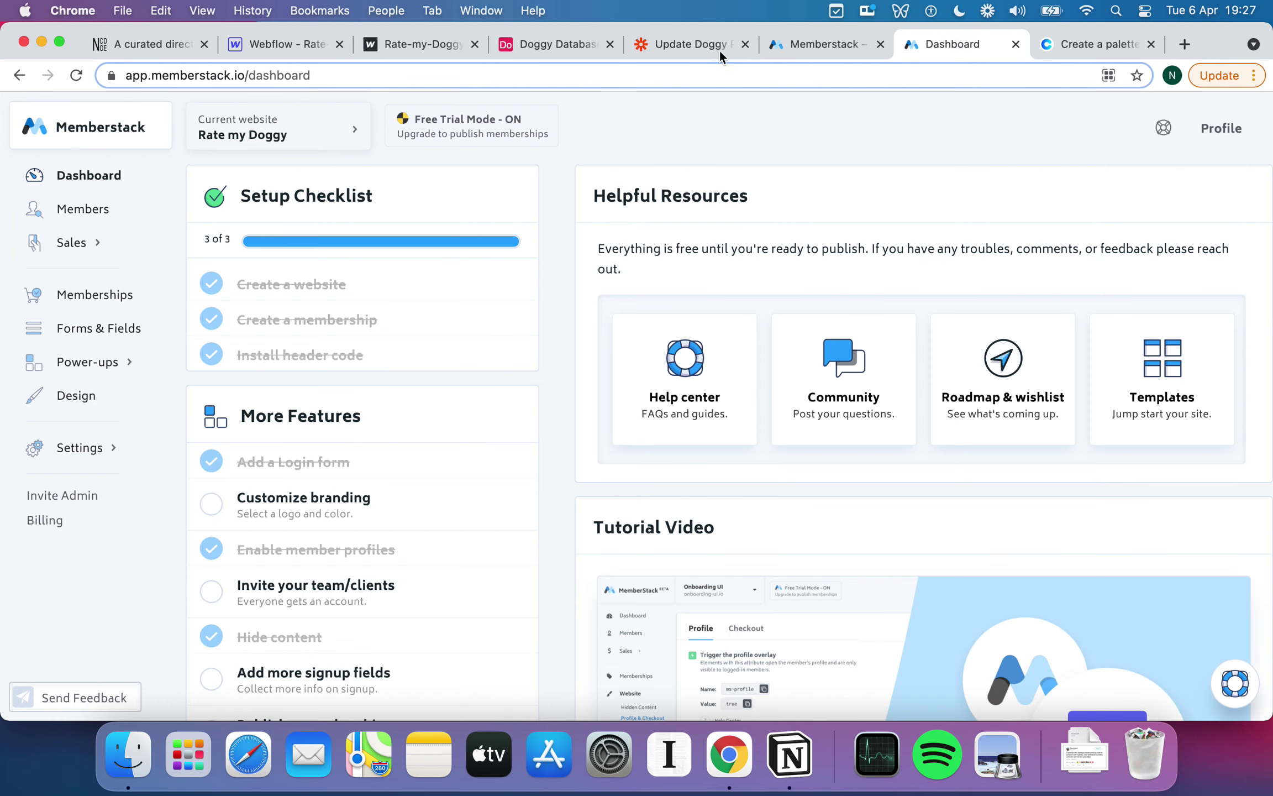